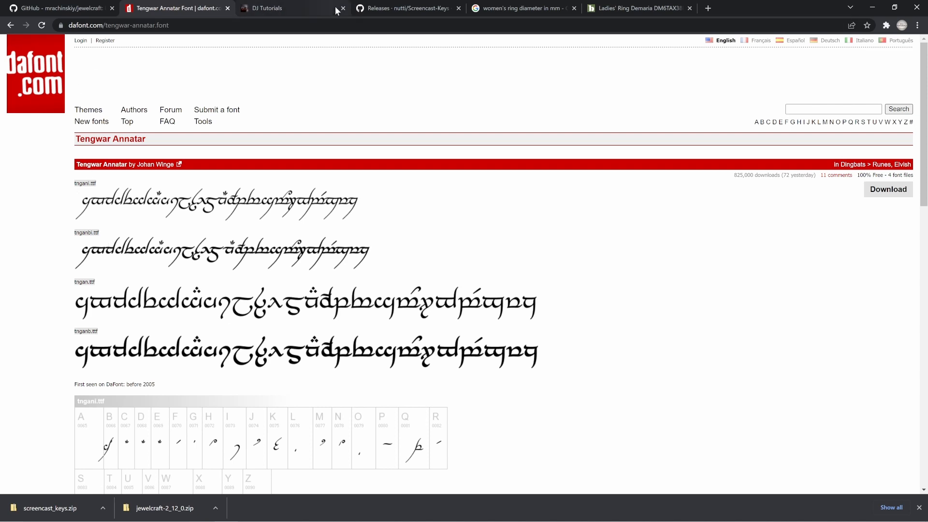
# Step: Switch to Blender and examine the finished fantasy ring's band, engraving and gemstone from several angles
pyautogui.moveTo(252, 520)
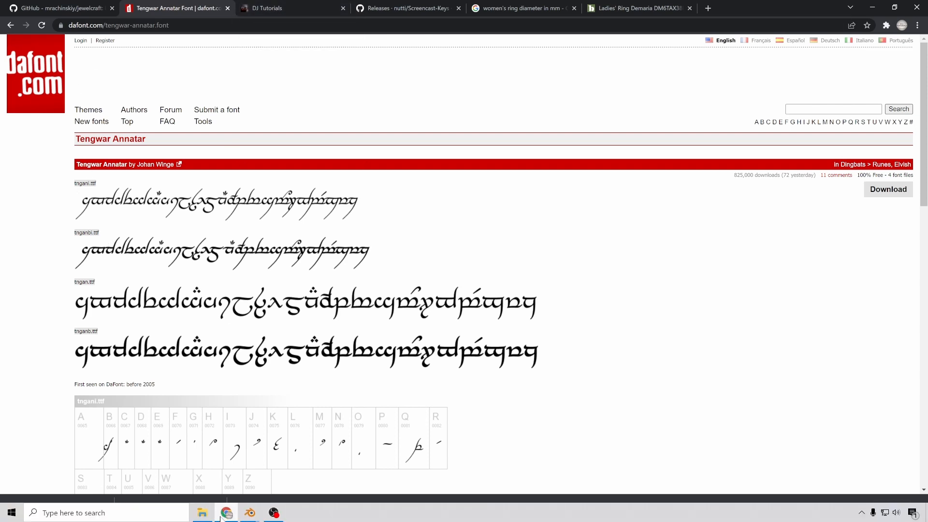
pyautogui.click(308, 477)
pyautogui.moveTo(338, 232); pyautogui.dragTo(388, 205, button='middle')
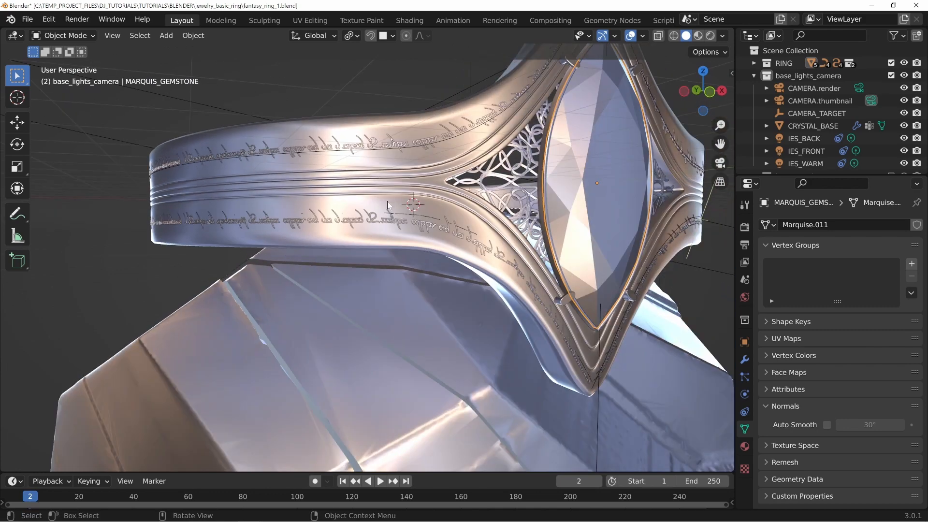
pyautogui.moveTo(500, 203); pyautogui.dragTo(425, 290, button='middle')
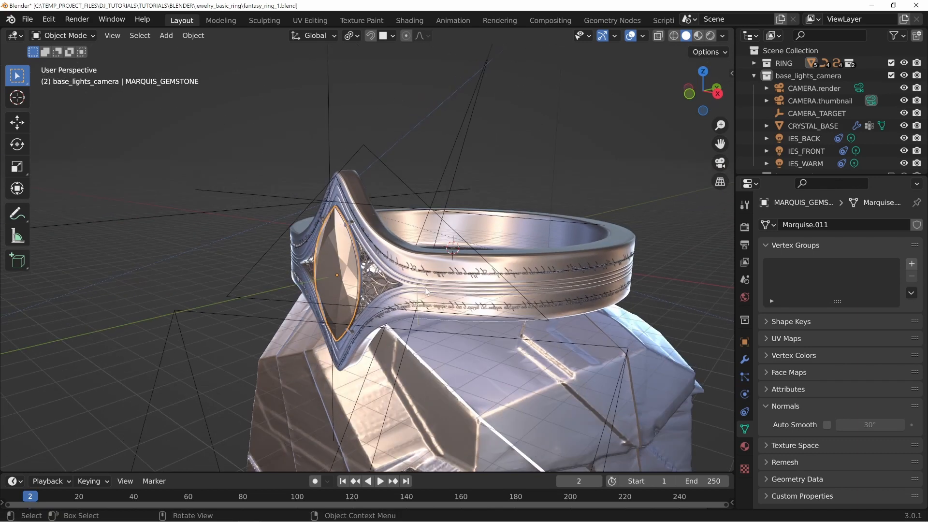
pyautogui.moveTo(700, 434); pyautogui.dragTo(627, 428, button='middle')
pyautogui.moveTo(321, 195); pyautogui.dragTo(405, 273, button='middle')
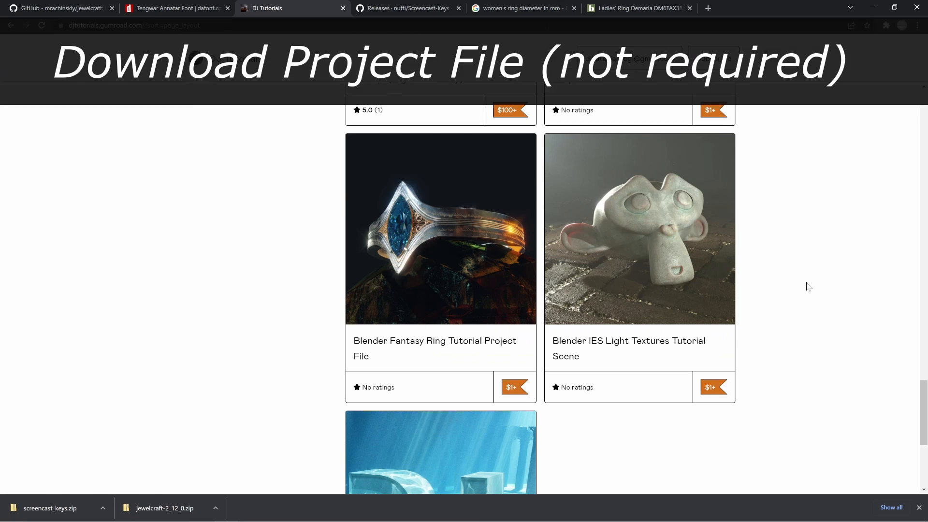
# Step: Browse the DJ Tutorials store page for the Blender Fantasy Ring Tutorial Project File listing
pyautogui.scroll(5, 757, 298)
pyautogui.scroll(10, 758, 298)
pyautogui.scroll(-10, 756, 298)
pyautogui.scroll(-14, 753, 242)
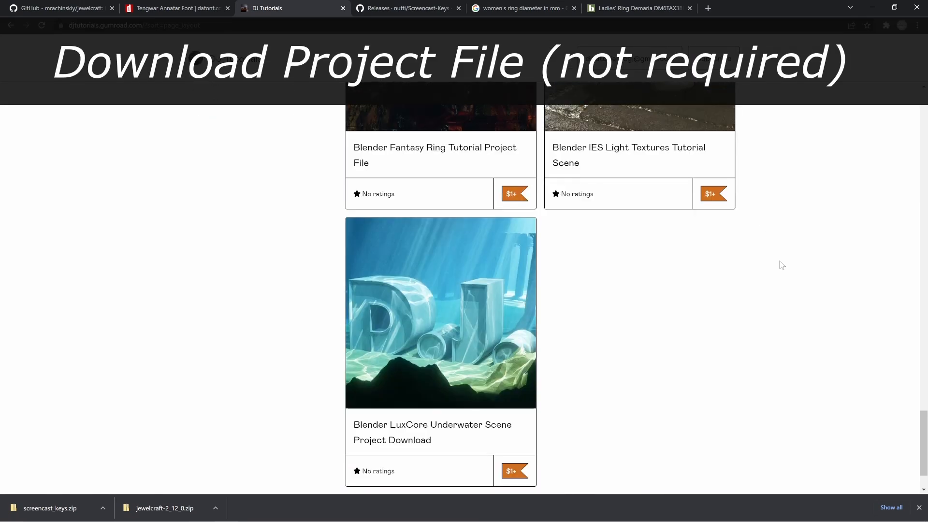
pyautogui.scroll(4, 772, 265)
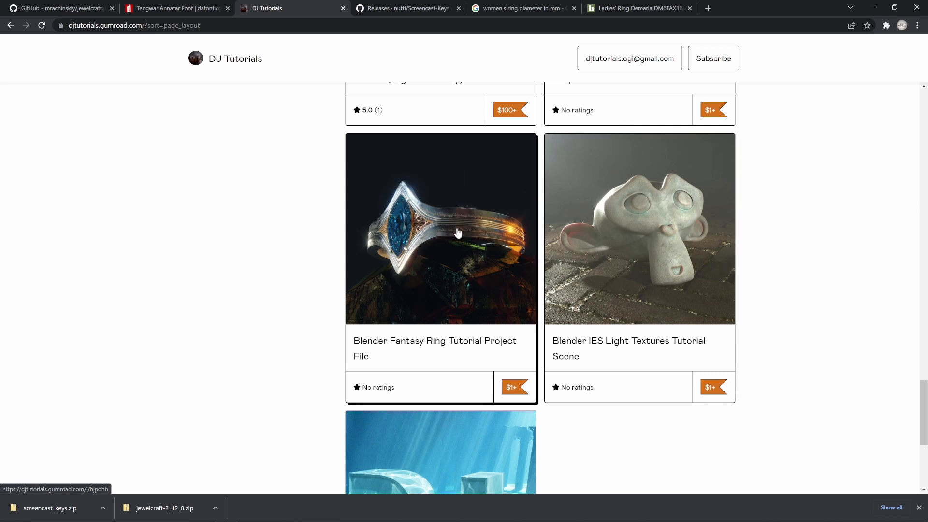
# Step: Switch back to Blender and examine the ring model's grooved band and marquise stone setting
pyautogui.hotkey('alt', 'Tab')
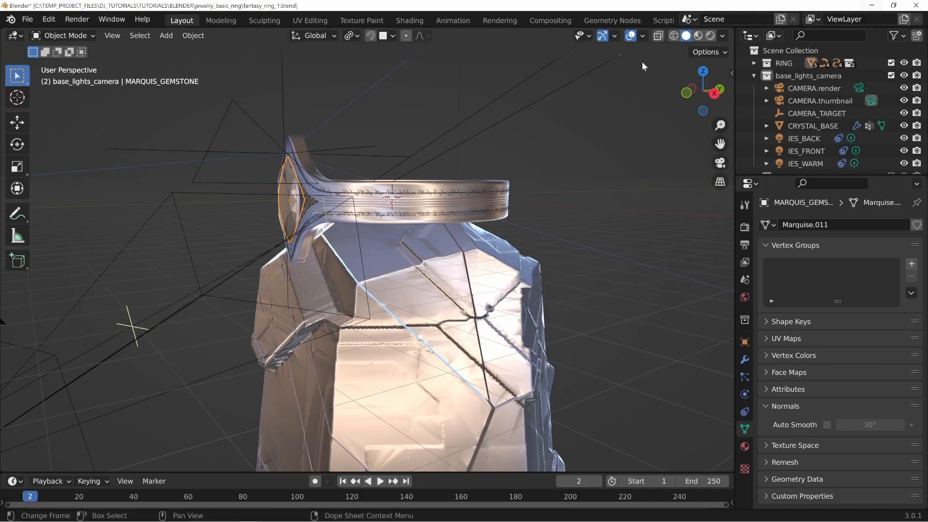
pyautogui.moveTo(337, 163); pyautogui.dragTo(336, 179, button='middle')
pyautogui.moveTo(429, 234); pyautogui.dragTo(532, 169, button='middle')
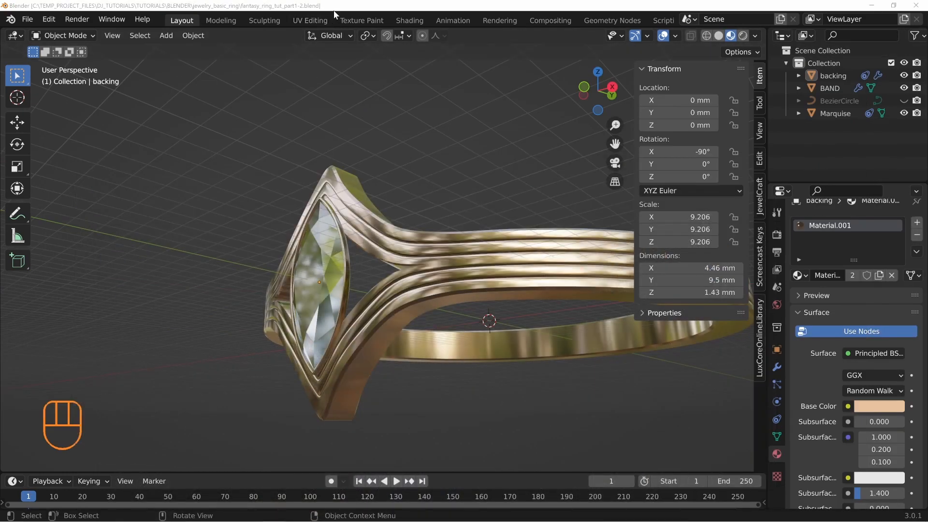
pyautogui.moveTo(423, 292)
pyautogui.mouseDown(button='middle')
pyautogui.moveTo(359, 234)
pyautogui.moveTo(454, 293)
pyautogui.moveTo(340, 181)
pyautogui.moveTo(358, 220)
pyautogui.moveTo(511, 149)
pyautogui.moveTo(309, 172)
pyautogui.moveTo(465, 300)
pyautogui.moveTo(418, 270)
pyautogui.moveTo(433, 265)
pyautogui.moveTo(431, 291)
pyautogui.mouseUp(button='middle')
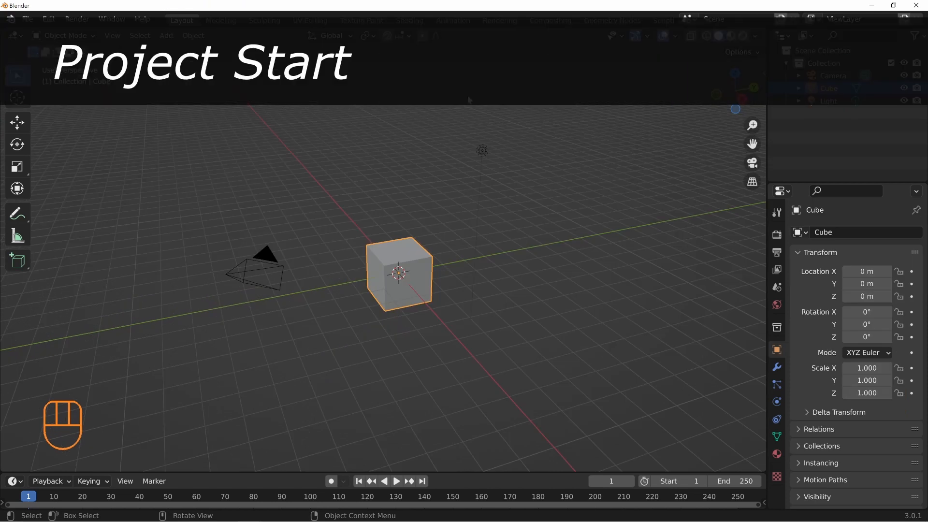
# Step: Delete all the default objects (cube, camera and light) from the new scene
pyautogui.press('a')
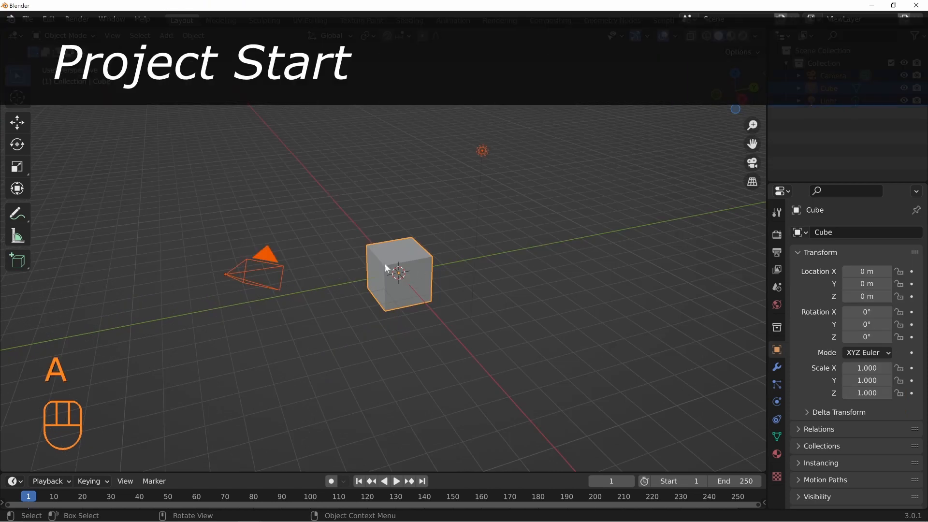
pyautogui.press('x')
pyautogui.click(367, 266)
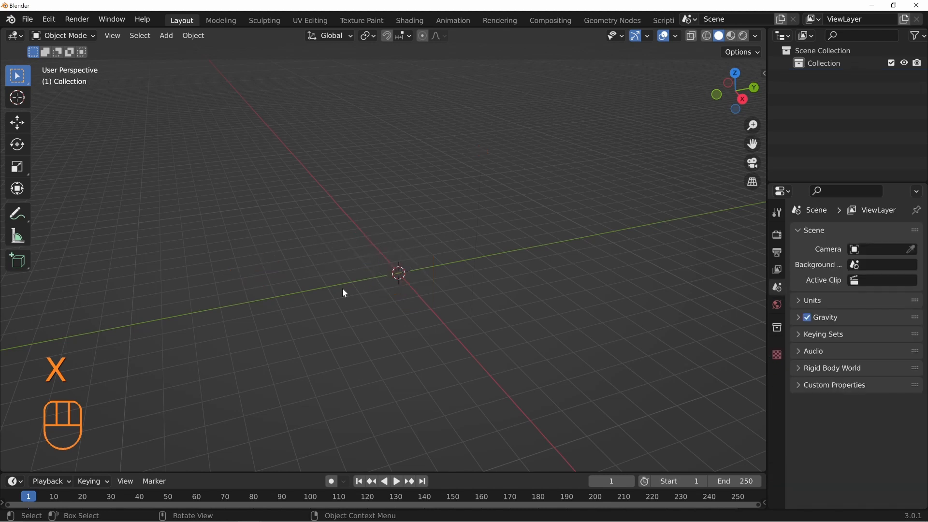
pyautogui.moveTo(411, 263); pyautogui.dragTo(435, 308, button='middle')
pyautogui.keyDown('shift'); pyautogui.moveTo(602, 250); pyautogui.dragTo(582, 247, button='middle'); pyautogui.keyUp('shift')
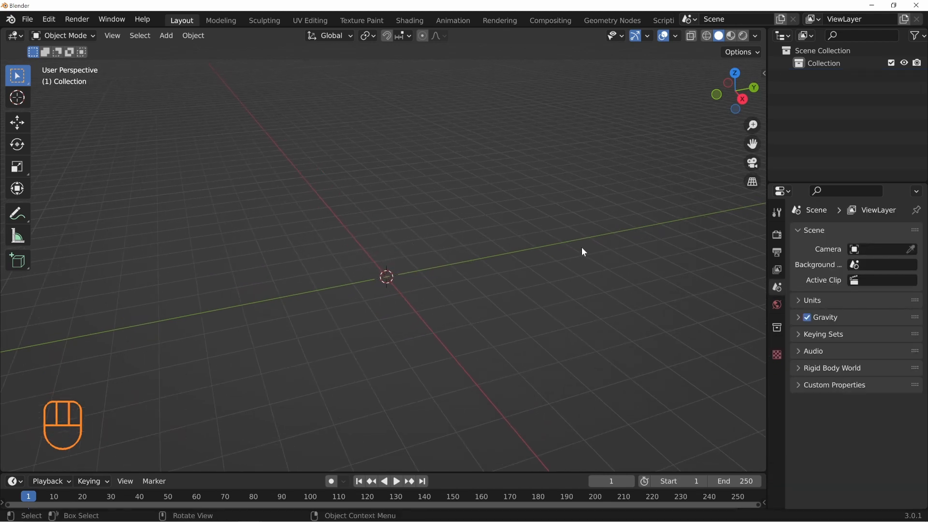
# Step: Apply JewelCraft's recommended scene units, with a unit scale of 0.001 and length in millimeters, and show the scene's unit settings
pyautogui.press('n')
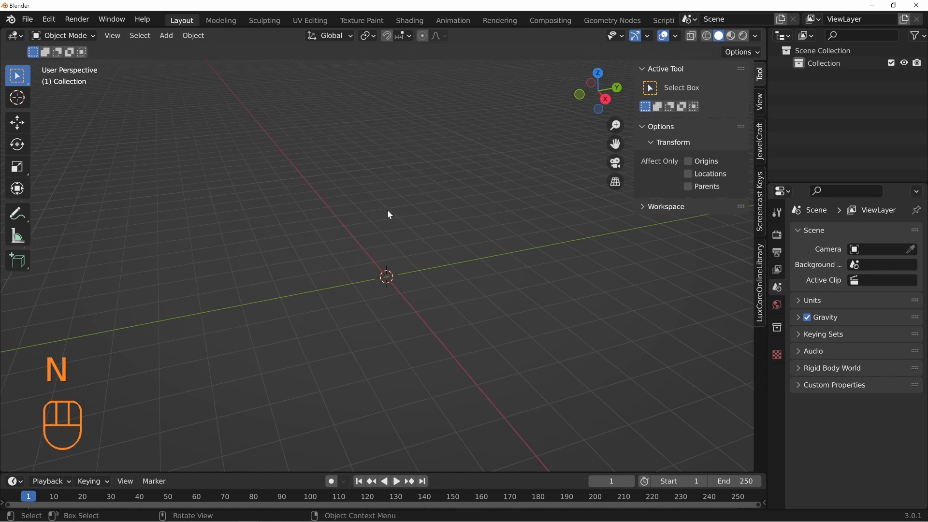
pyautogui.moveTo(410, 264); pyautogui.dragTo(409, 268, button='middle')
pyautogui.moveTo(331, 347); pyautogui.dragTo(383, 271, button='middle')
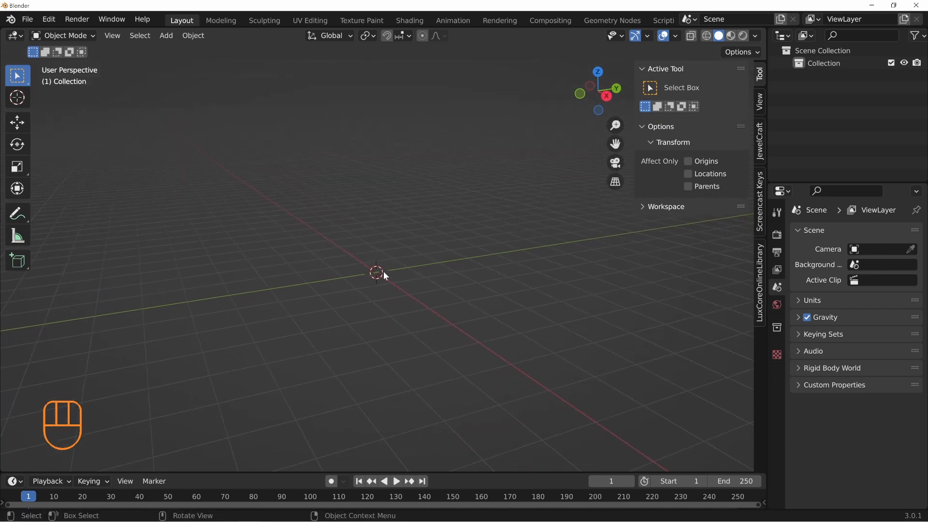
pyautogui.moveTo(433, 285); pyautogui.dragTo(386, 245, button='middle')
pyautogui.keyDown('shift'); pyautogui.moveTo(410, 285); pyautogui.dragTo(388, 297, button='middle'); pyautogui.keyUp('shift')
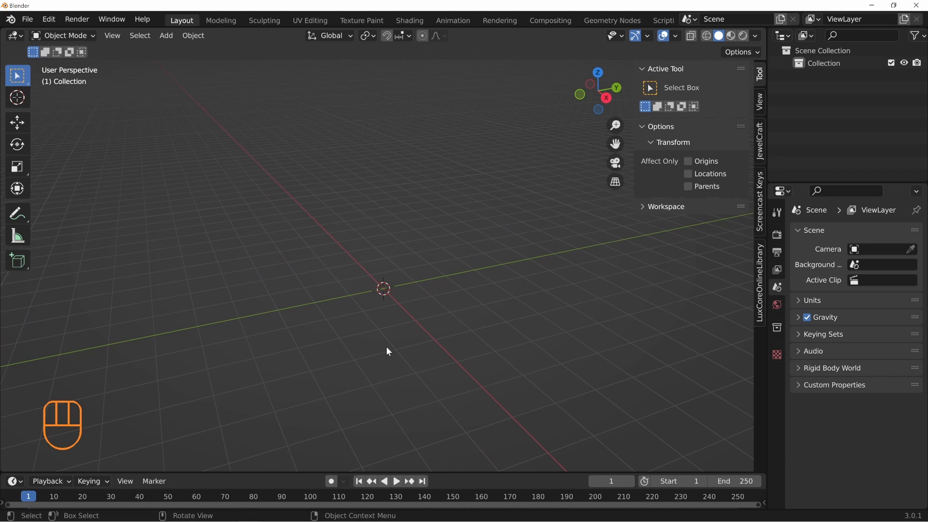
pyautogui.moveTo(389, 351); pyautogui.dragTo(310, 234, button='middle')
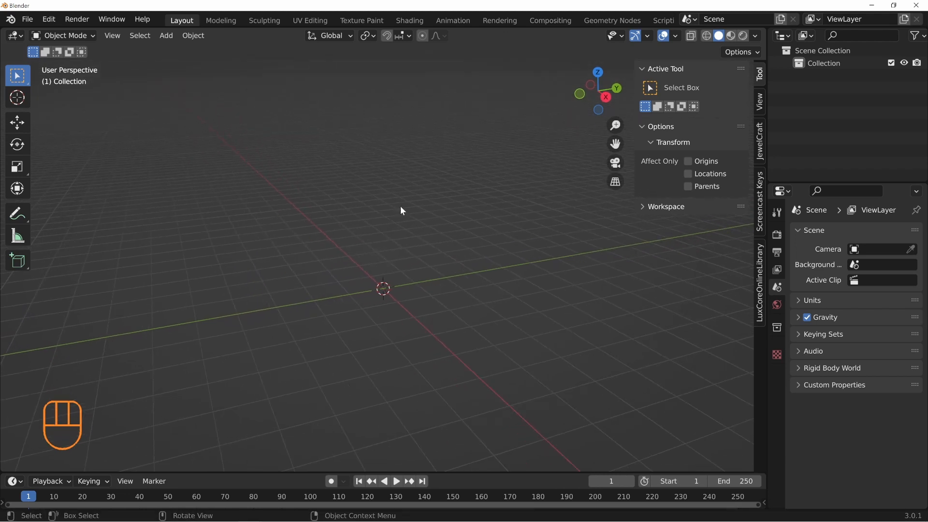
pyautogui.click(759, 139)
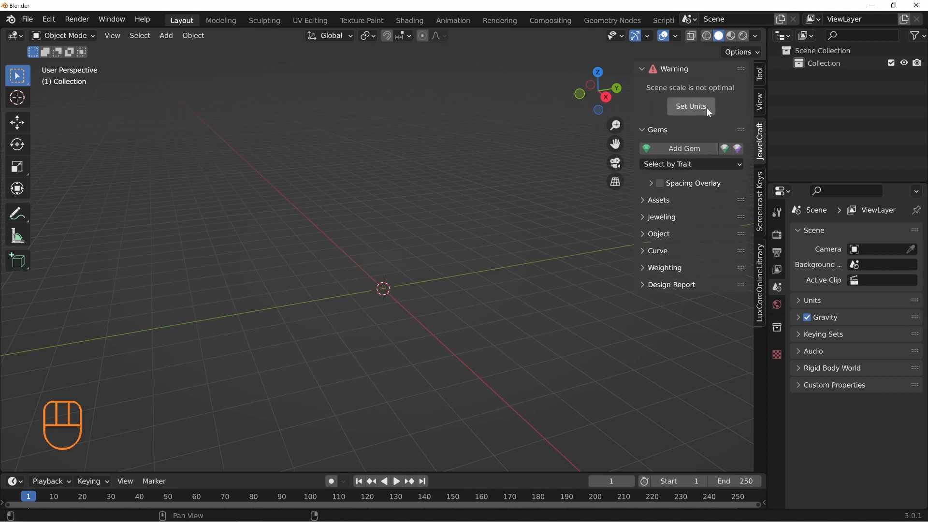
pyautogui.click(816, 300)
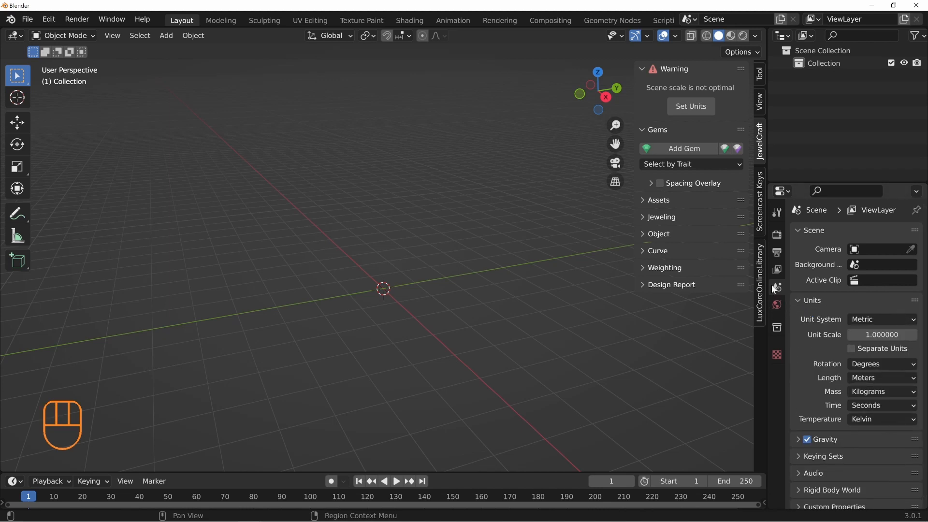
pyautogui.click(685, 106)
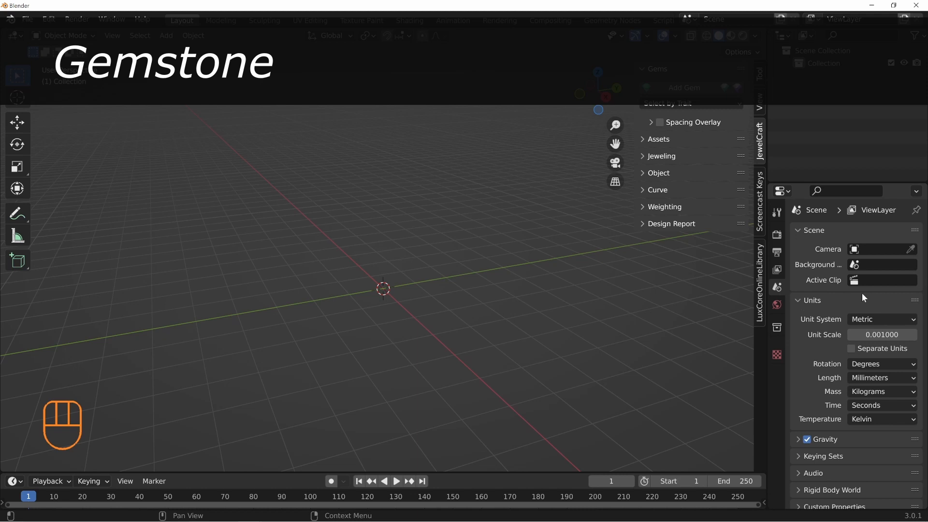
# Step: Add a 1 mm Diamond gem with the Marquise cut at the world origin using JewelCraft
pyautogui.moveTo(395, 242); pyautogui.dragTo(308, 262, button='middle')
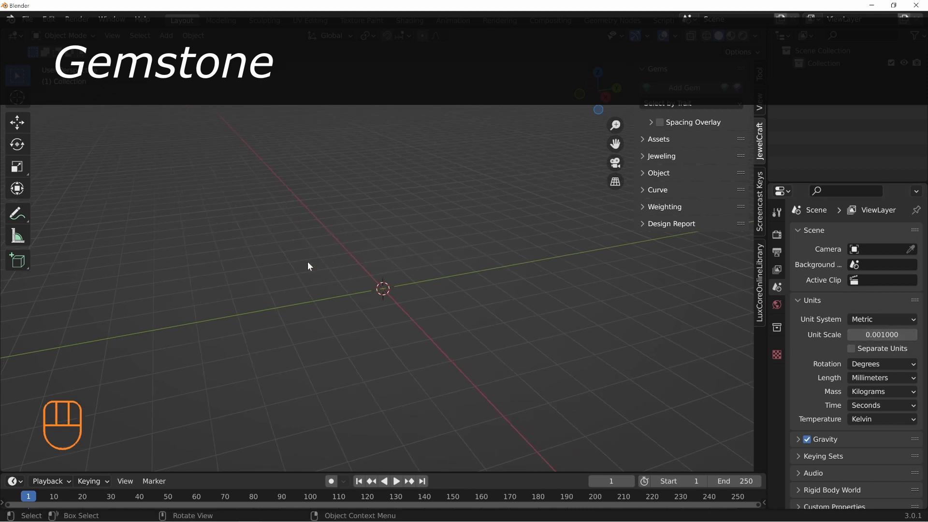
pyautogui.keyDown('shift'); pyautogui.moveTo(474, 290); pyautogui.dragTo(427, 260, button='middle'); pyautogui.keyUp('shift')
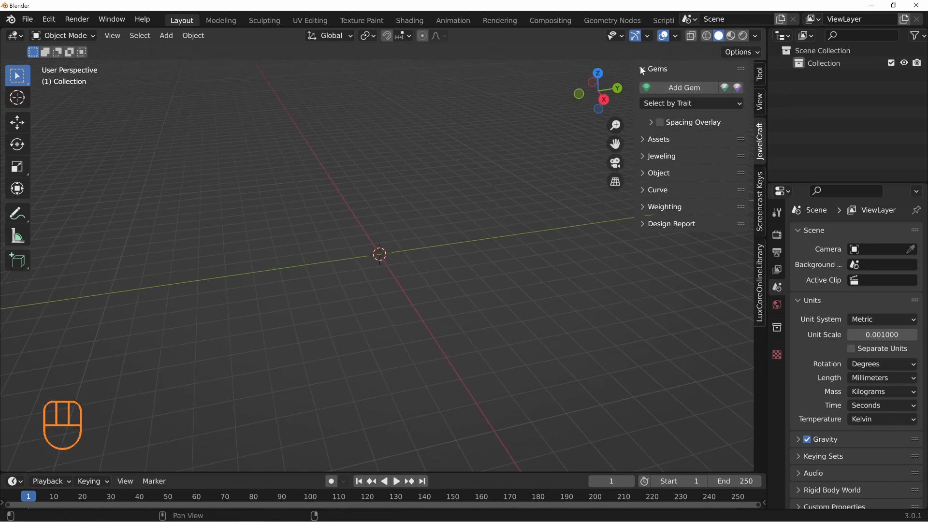
pyautogui.click(684, 91)
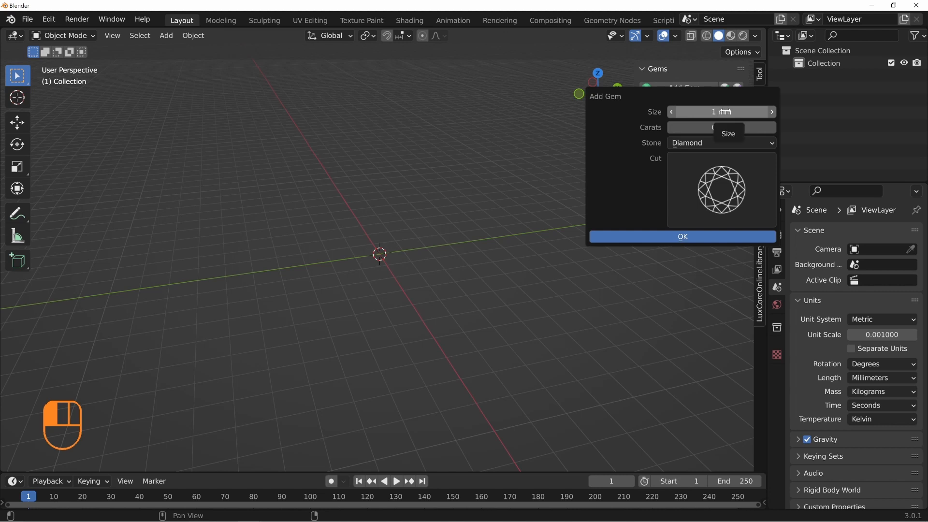
pyautogui.click(737, 184)
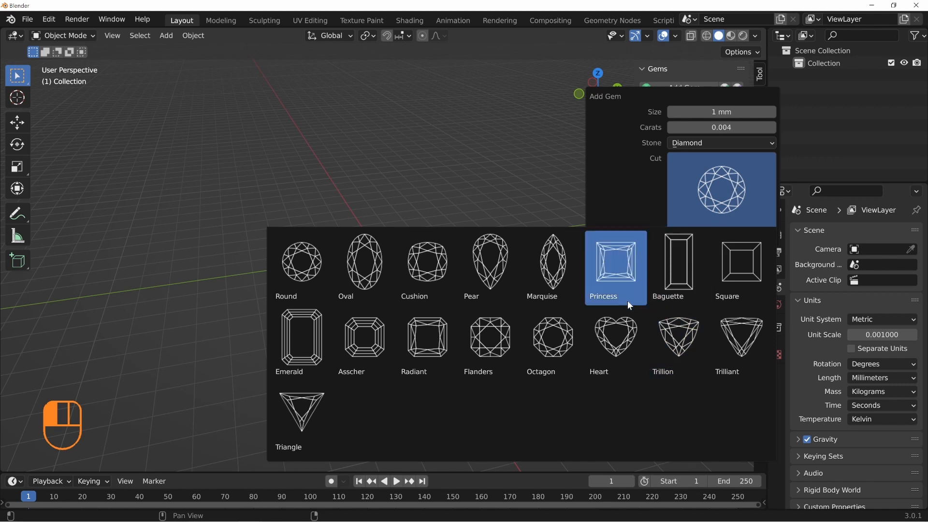
pyautogui.click(559, 261)
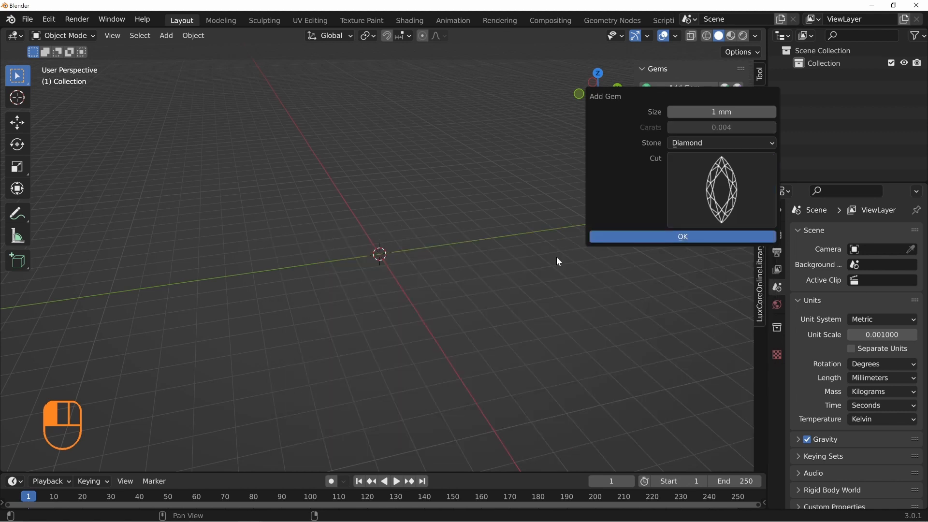
pyautogui.click(700, 239)
# Step: Set the new marquise gem's size to 9 mm in its Add Gem settings, then collapse those settings
pyautogui.click(53, 460)
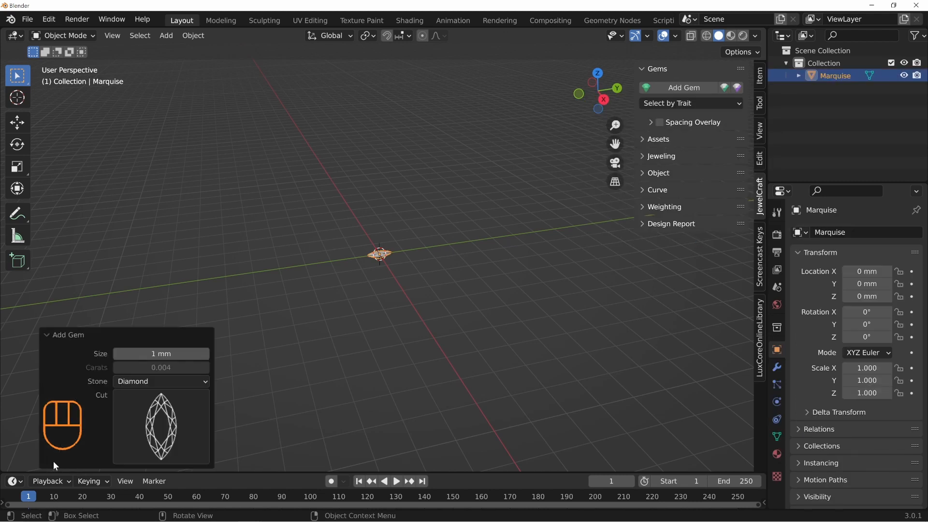
pyautogui.scroll(8, 382, 297)
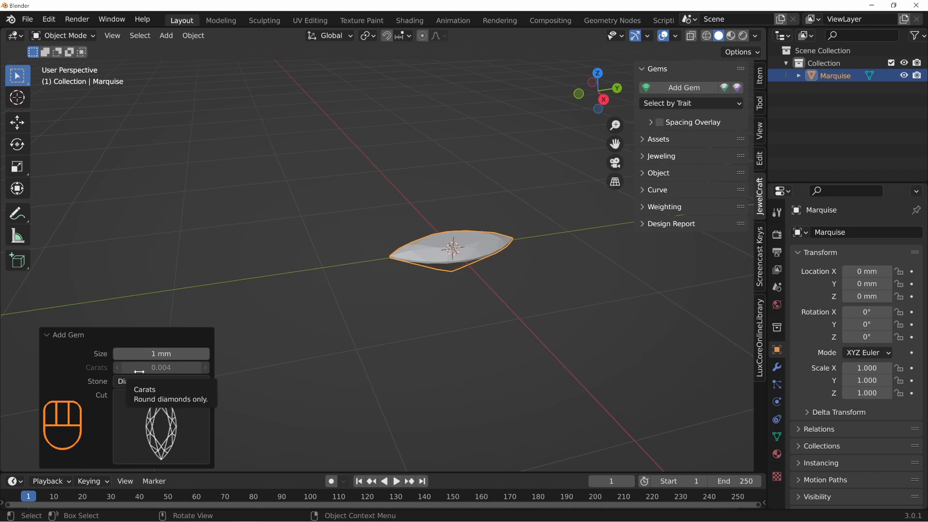
pyautogui.moveTo(459, 290); pyautogui.dragTo(538, 265, button='middle')
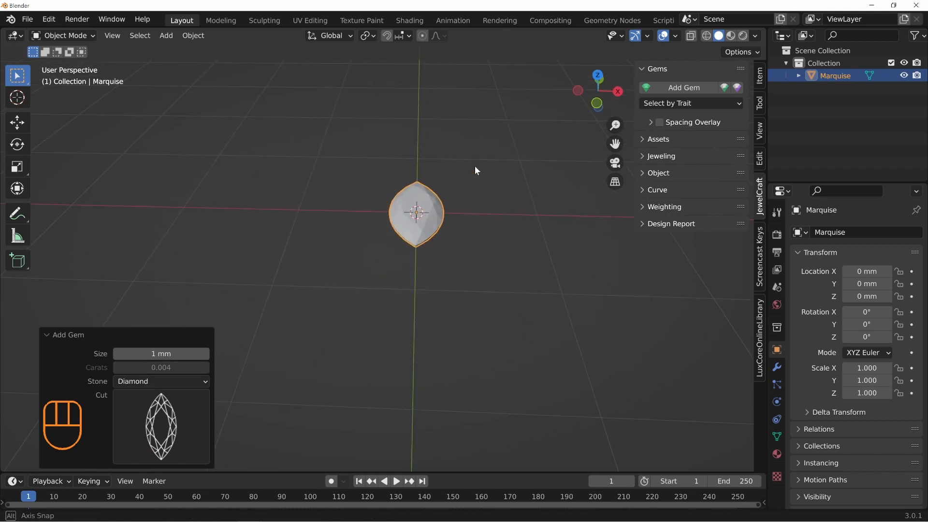
pyautogui.moveTo(474, 168); pyautogui.dragTo(457, 188, button='middle')
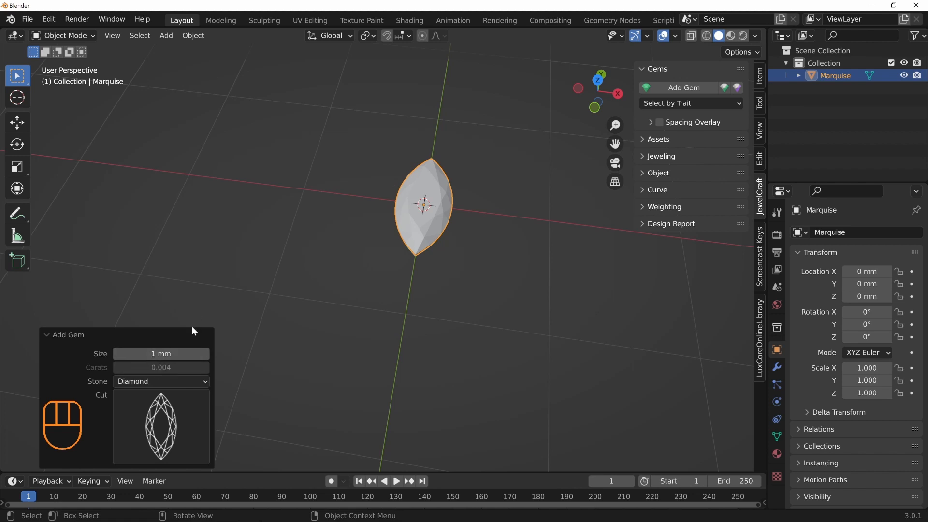
pyautogui.scroll(-2, 290, 333)
pyautogui.keyDown('shift'); pyautogui.click(159, 353); pyautogui.keyUp('shift')
pyautogui.keyDown('shift'); pyautogui.moveTo(159, 354); pyautogui.dragTo(203, 354); pyautogui.keyUp('shift')
pyautogui.scroll(-3, 387, 270)
pyautogui.moveTo(451, 280); pyautogui.dragTo(437, 247, button='middle')
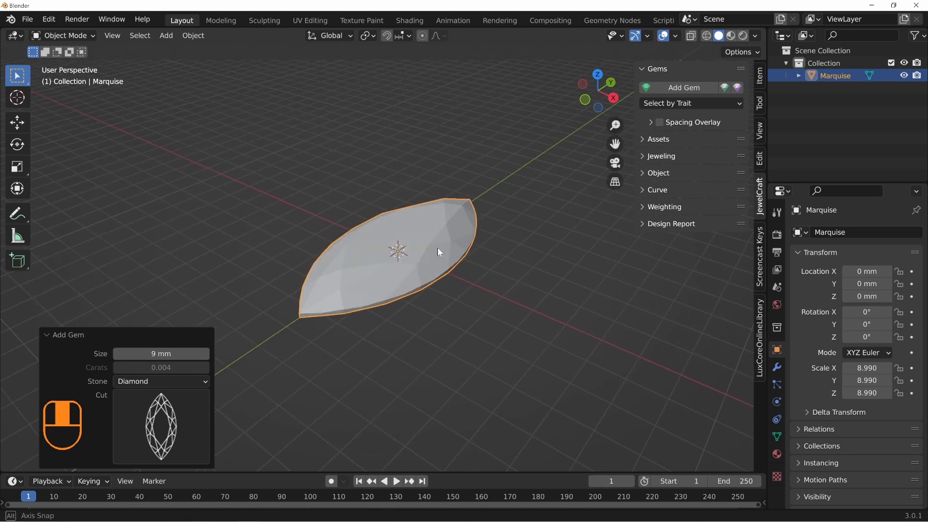
pyautogui.moveTo(498, 280); pyautogui.dragTo(493, 265, button='middle')
pyautogui.moveTo(556, 174); pyautogui.dragTo(470, 267, button='middle')
pyautogui.click(50, 335)
# Step: Duplicate the marquise gem in place at the origin as the base for the socket
pyautogui.keyDown('shift'); pyautogui.moveTo(425, 314); pyautogui.dragTo(302, 253, button='middle'); pyautogui.keyUp('shift')
pyautogui.moveTo(481, 245); pyautogui.dragTo(410, 310, button='middle')
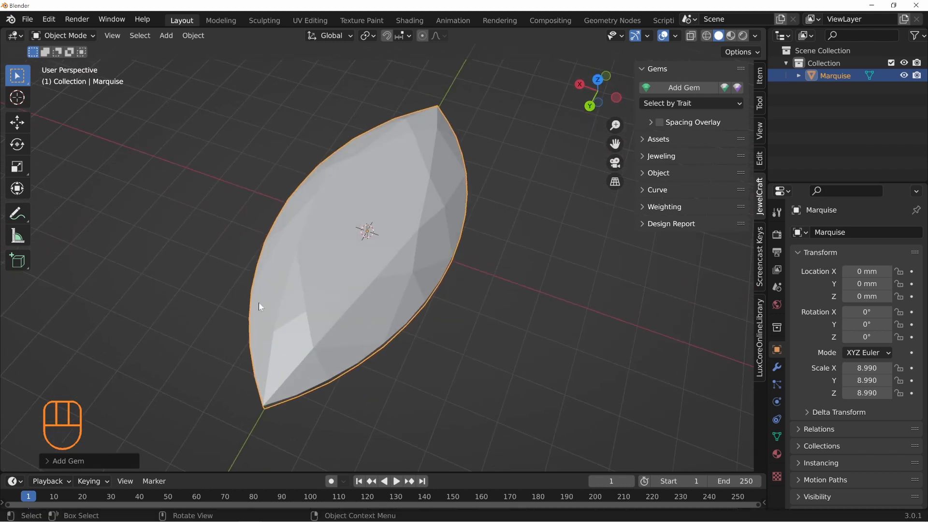
pyautogui.moveTo(473, 289); pyautogui.dragTo(387, 329, button='middle')
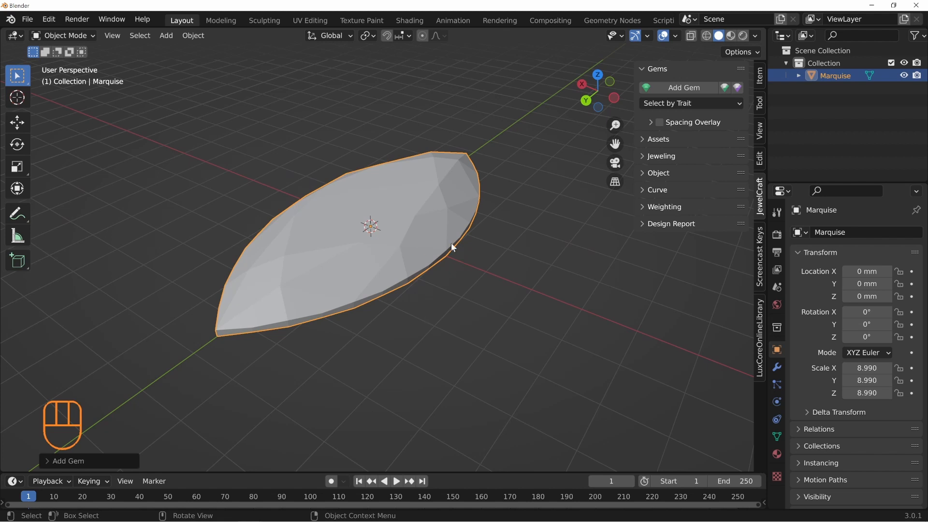
pyautogui.moveTo(461, 262); pyautogui.dragTo(451, 232, button='middle')
pyautogui.hotkey('shift', 'd')
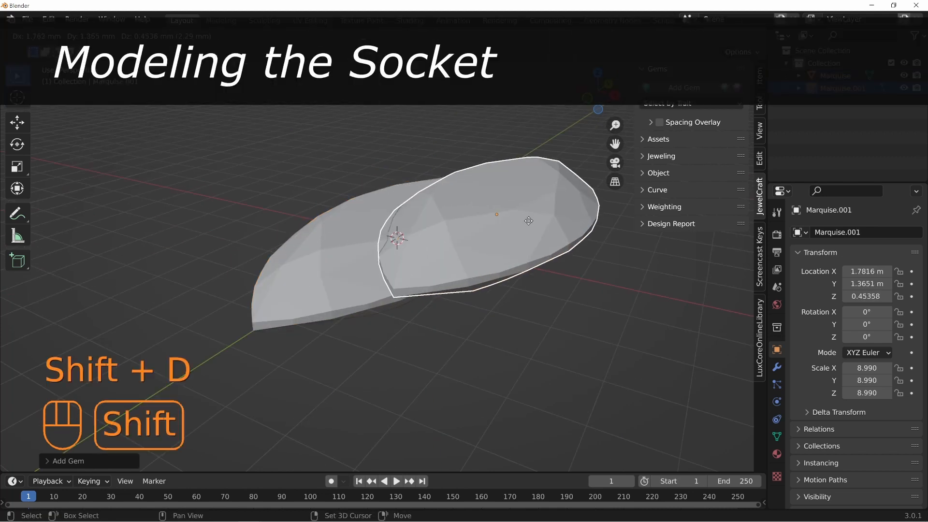
pyautogui.rightClick(527, 243)
pyautogui.moveTo(527, 243); pyautogui.dragTo(429, 250, button='middle')
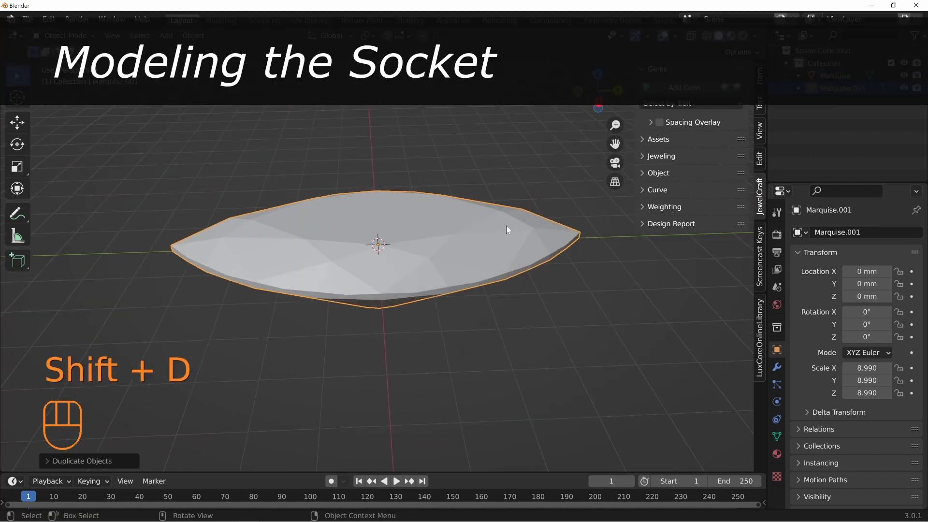
# Step: Enter Edit Mode on the duplicated gem and show it in front view with wireframe shading
pyautogui.press('Tab')
pyautogui.press('KP_1')
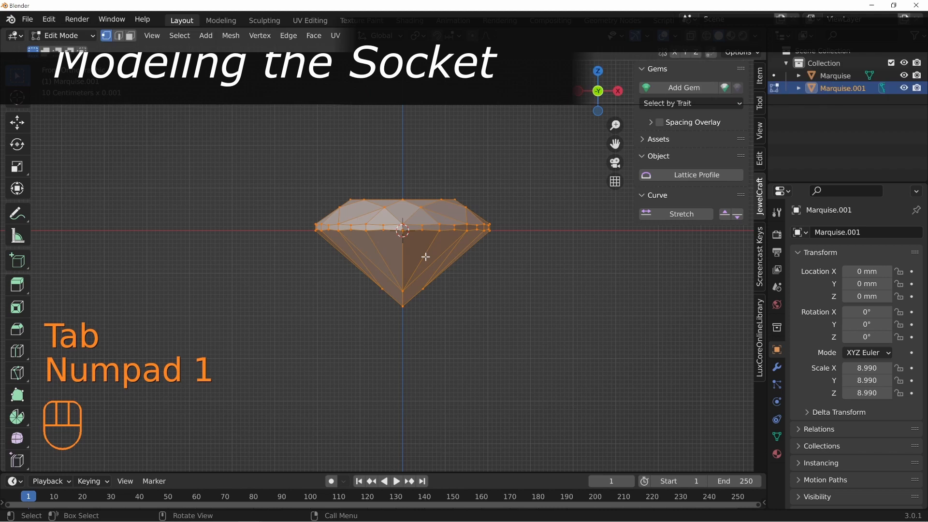
pyautogui.press('z')
pyautogui.click(241, 237)
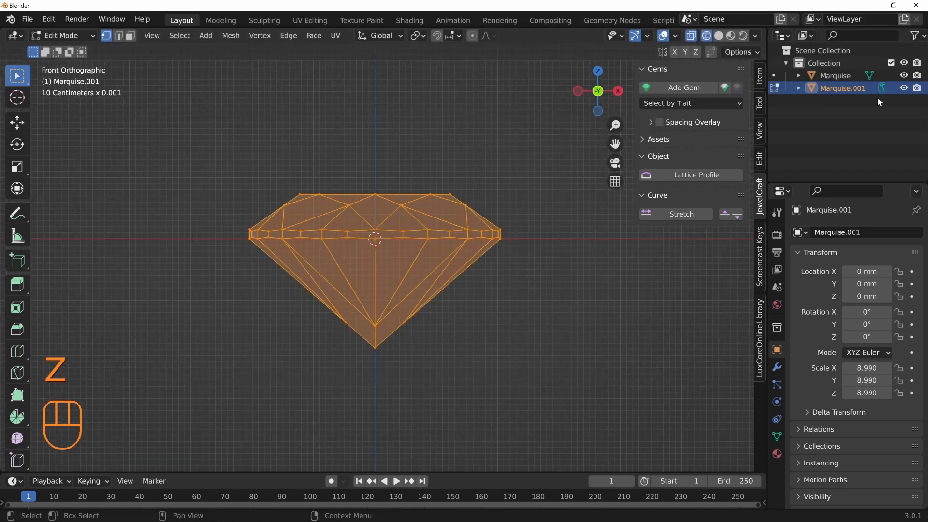
# Step: Rename the duplicated gem object to backing
pyautogui.doubleClick(853, 88)
pyautogui.write('backing')
pyautogui.press('Return')
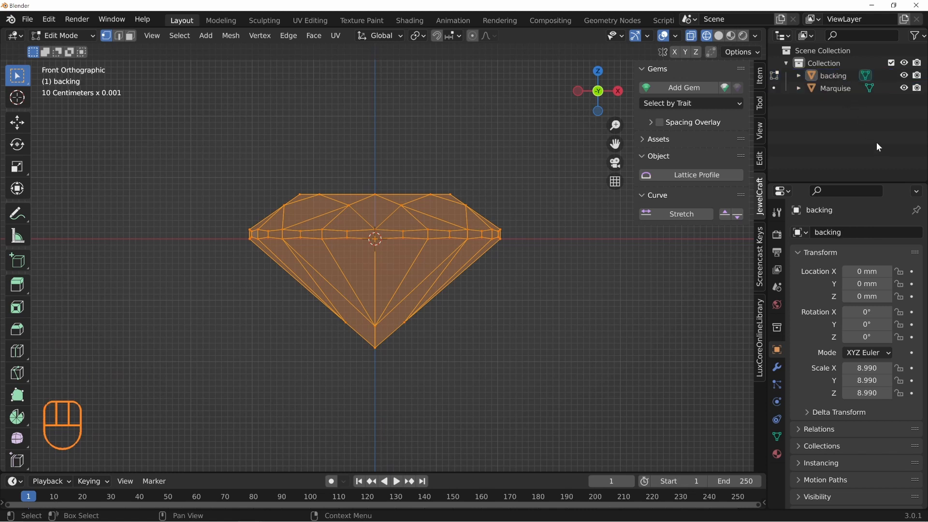
# Step: Delete the backing mesh's vertices above and below the girdle, leaving only the thin girdle band
pyautogui.moveTo(232, 140); pyautogui.dragTo(535, 213)
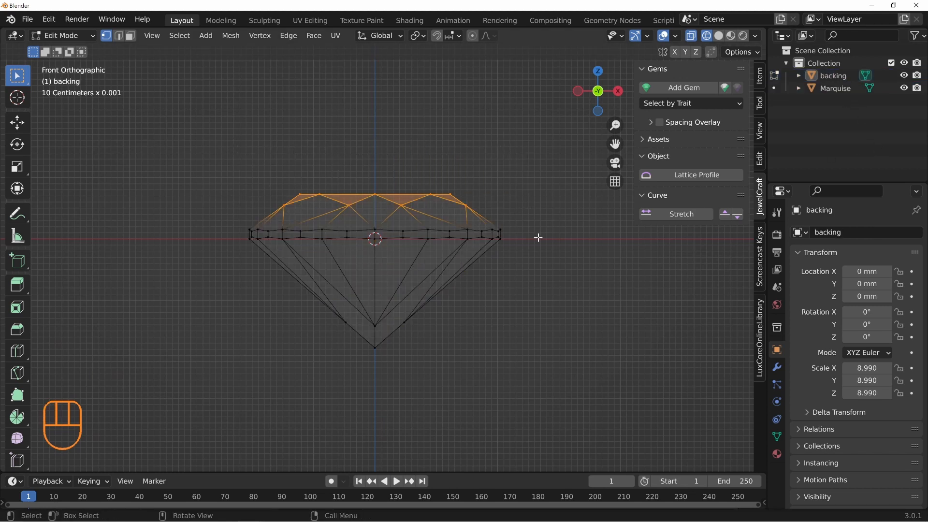
pyautogui.keyDown('shift'); pyautogui.moveTo(538, 238); pyautogui.dragTo(540, 250, button='middle'); pyautogui.keyUp('shift')
pyautogui.press('x')
pyautogui.click(472, 232)
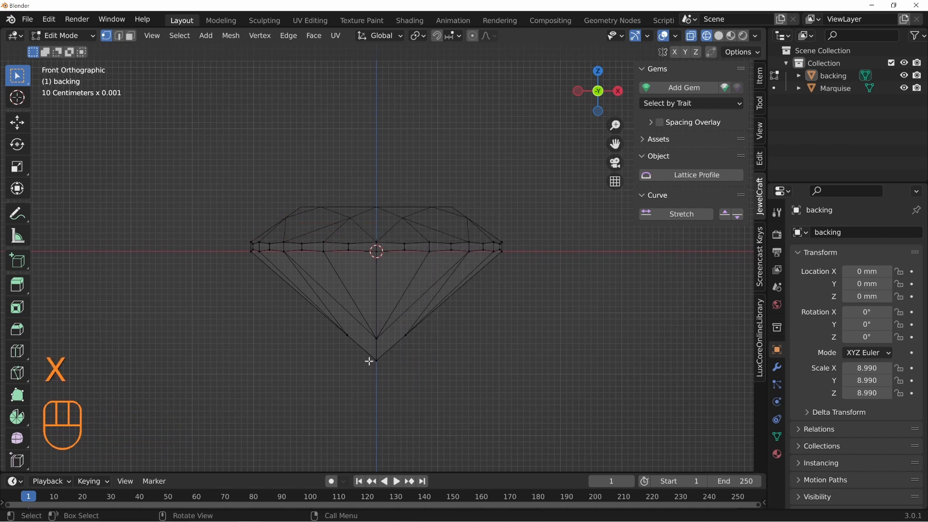
pyautogui.moveTo(237, 268); pyautogui.dragTo(444, 368)
pyautogui.press('x')
pyautogui.click(428, 323)
pyautogui.keyDown('shift'); pyautogui.moveTo(486, 268); pyautogui.dragTo(489, 282, button='middle'); pyautogui.keyUp('shift')
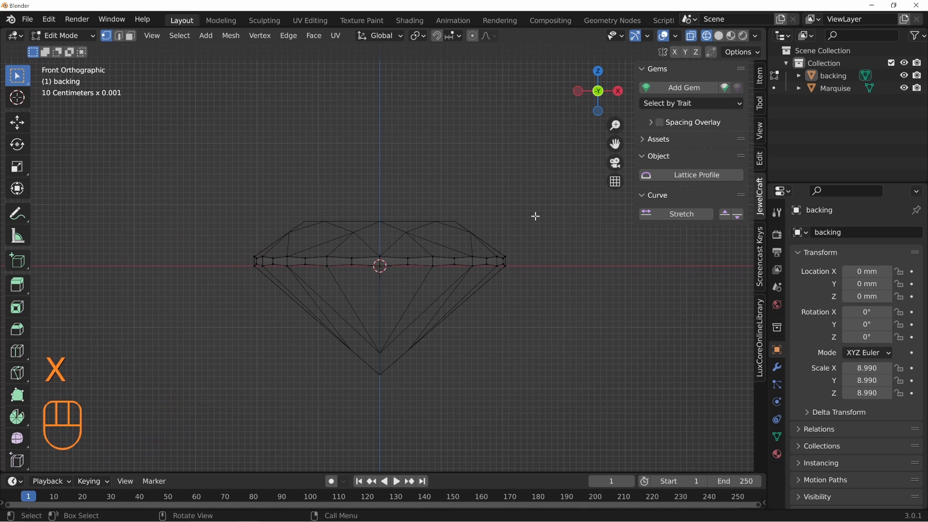
# Step: Select the upper edge loop of the girdle band and switch the viewport to solid shading
pyautogui.moveTo(160, 89); pyautogui.dragTo(483, 261, button='middle')
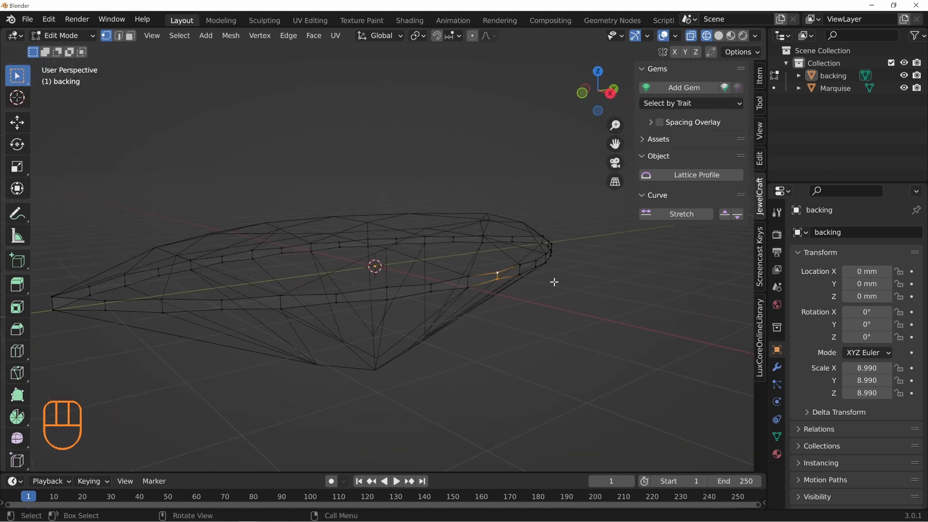
pyautogui.keyDown('alt'); pyautogui.click(522, 275); pyautogui.keyUp('alt')
pyautogui.moveTo(527, 280); pyautogui.dragTo(474, 263, button='middle')
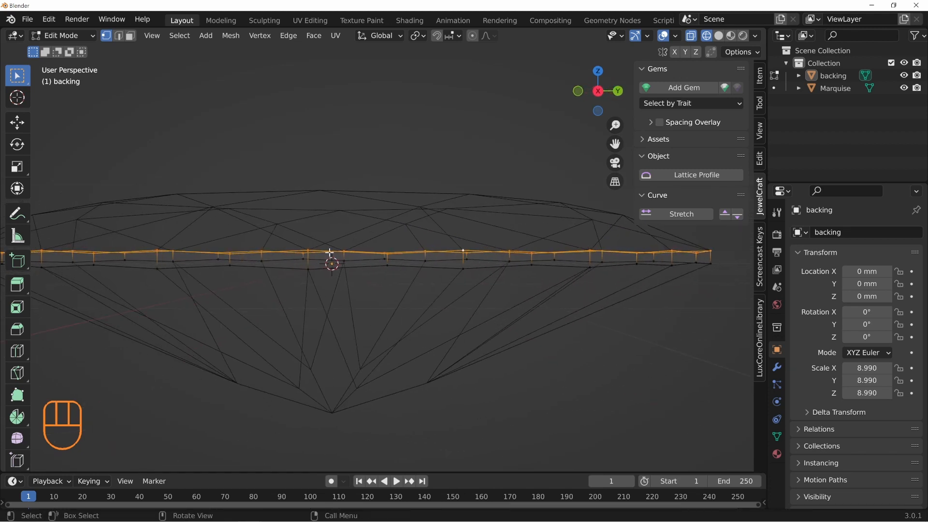
pyautogui.press('z')
pyautogui.click(673, 265)
pyautogui.moveTo(548, 259); pyautogui.dragTo(260, 270, button='middle')
pyautogui.keyDown('shift'); pyautogui.moveTo(483, 292); pyautogui.dragTo(467, 280, button='middle'); pyautogui.keyUp('shift')
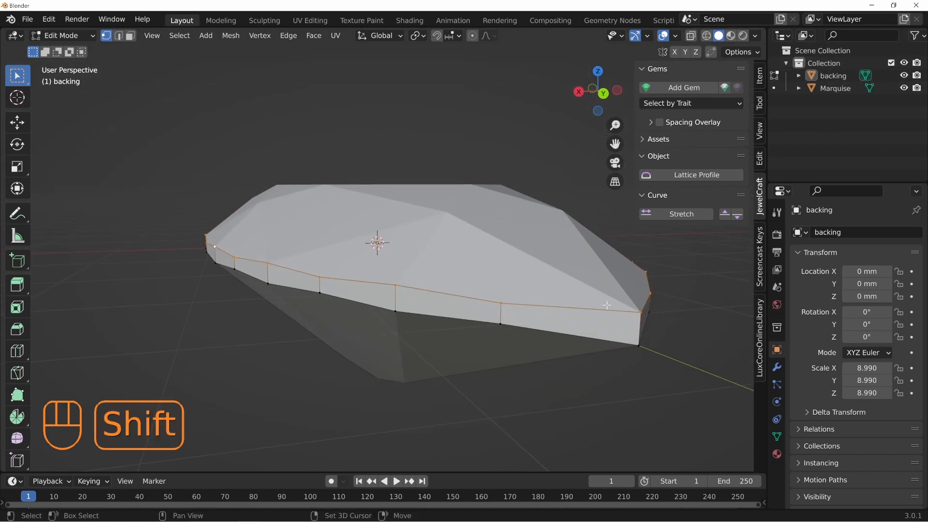
# Step: Set the transform pivot to Median Point and flatten the band's upper edge loop by scaling it to 0 along Z
pyautogui.moveTo(660, 269); pyautogui.dragTo(531, 306, button='middle')
pyautogui.moveTo(211, 234); pyautogui.dragTo(495, 183, button='middle')
pyautogui.keyDown('shift'); pyautogui.moveTo(553, 268); pyautogui.dragTo(465, 245, button='middle'); pyautogui.keyUp('shift')
pyautogui.moveTo(473, 213); pyautogui.dragTo(422, 237, button='middle')
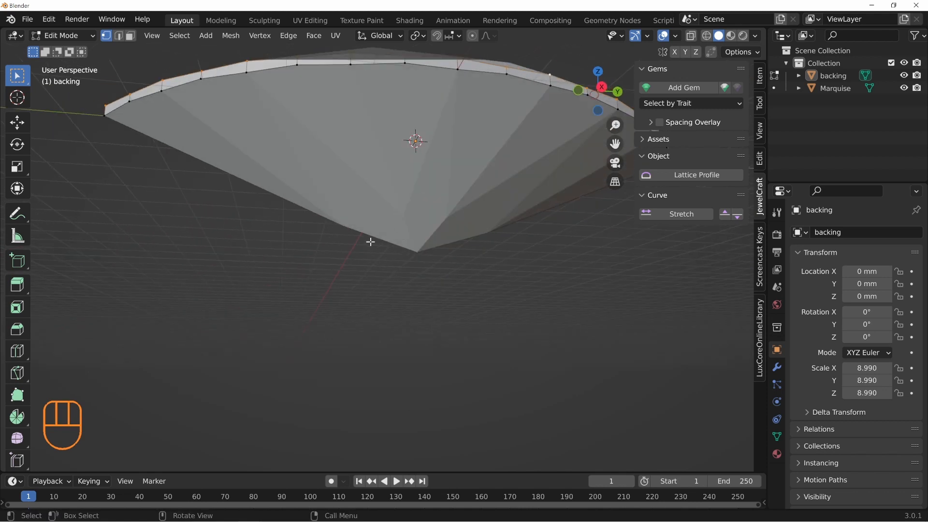
pyautogui.moveTo(505, 268); pyautogui.dragTo(415, 205, button='middle')
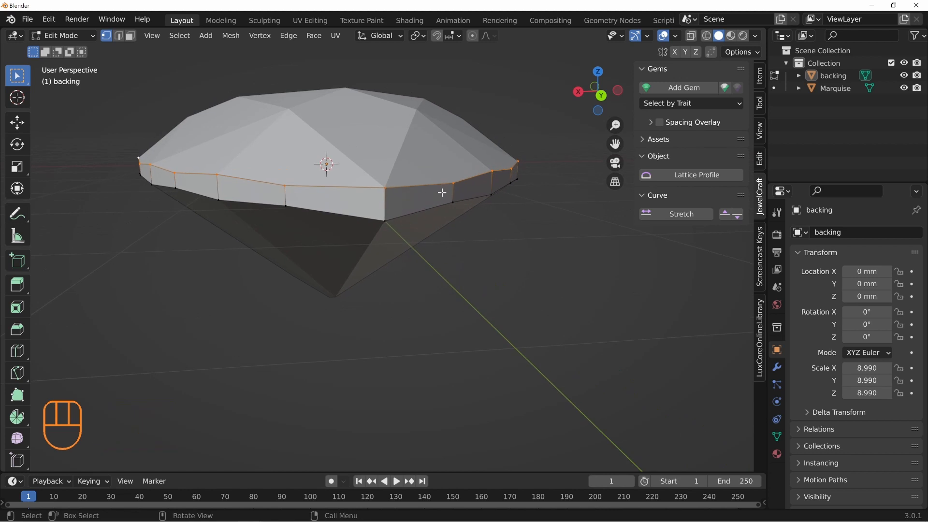
pyautogui.click(421, 37)
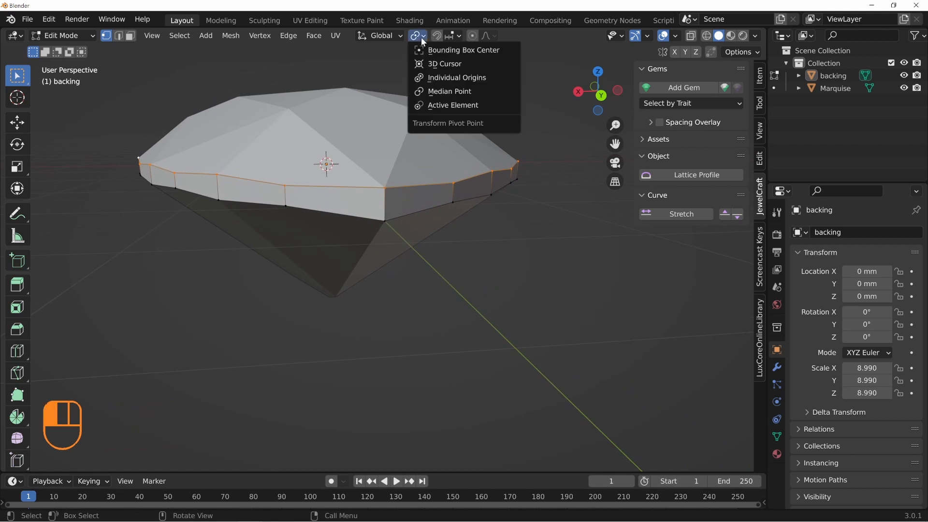
pyautogui.click(458, 90)
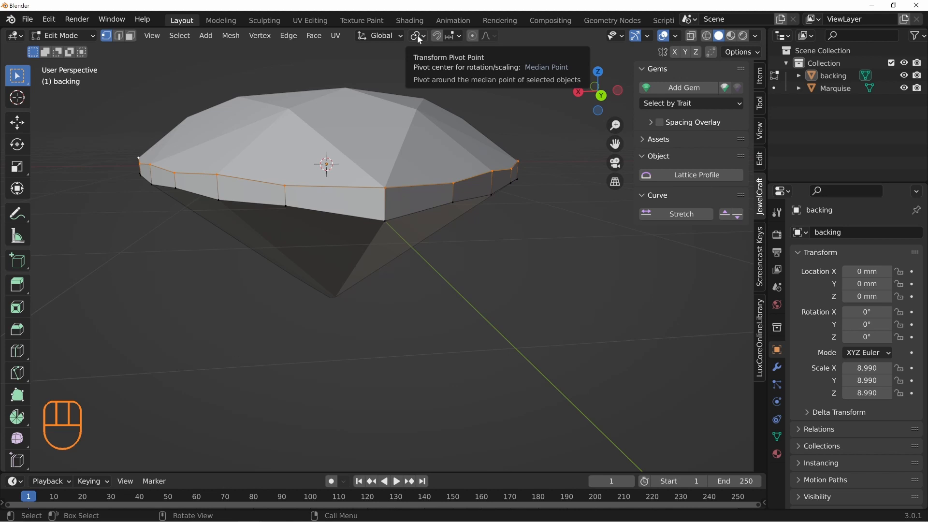
pyautogui.moveTo(426, 156); pyautogui.dragTo(481, 169, button='middle')
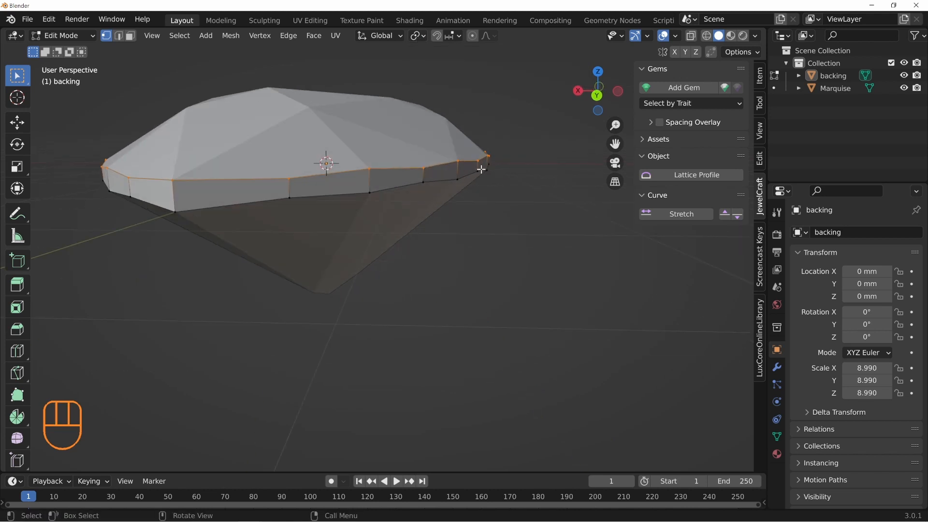
pyautogui.press('s')
pyautogui.press('z')
pyautogui.press('0')
pyautogui.press('Return')
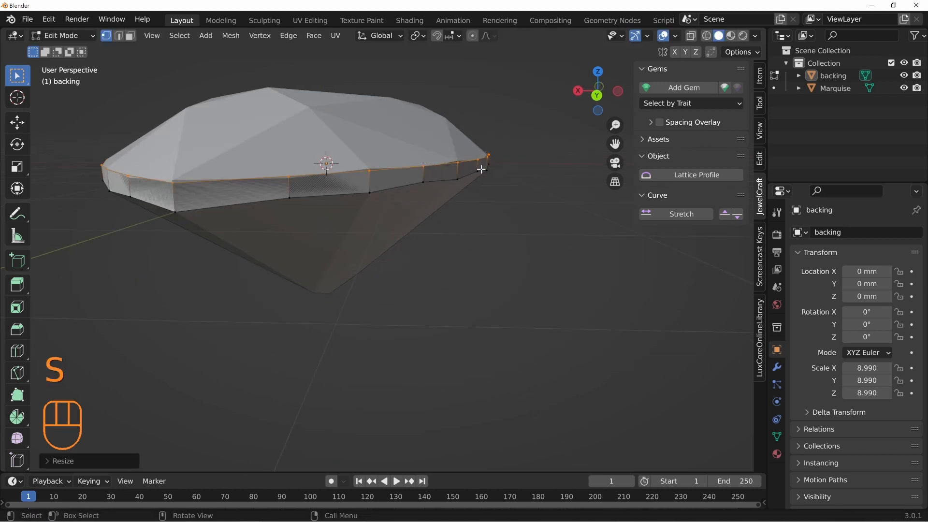
# Step: Select the lower edge loop of the girdle band and flatten it by scaling to 0 along Z
pyautogui.moveTo(460, 187); pyautogui.dragTo(412, 153, button='middle')
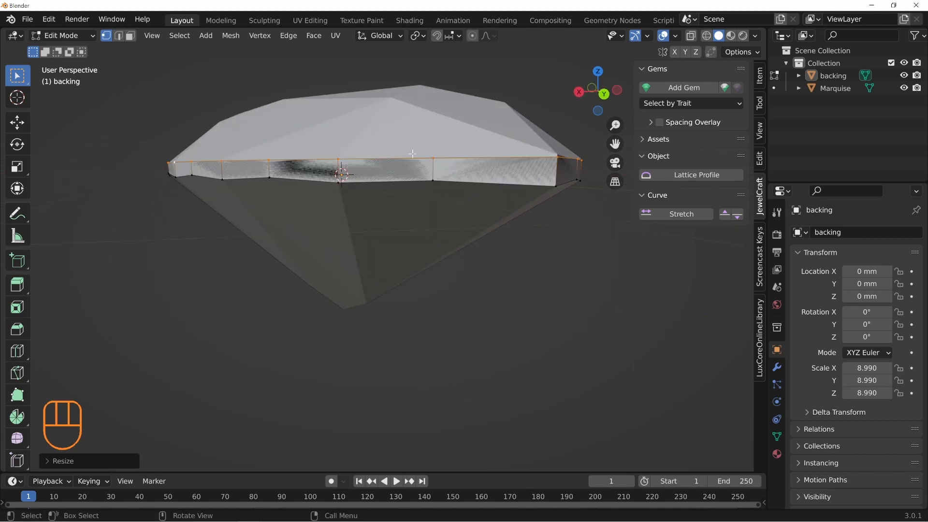
pyautogui.keyDown('shift'); pyautogui.scroll(-3, 300, 151); pyautogui.keyUp('shift')
pyautogui.scroll(2, 342, 192)
pyautogui.keyDown('shift'); pyautogui.scroll(-2, 316, 233); pyautogui.keyUp('shift')
pyautogui.moveTo(269, 191); pyautogui.dragTo(323, 171, button='middle')
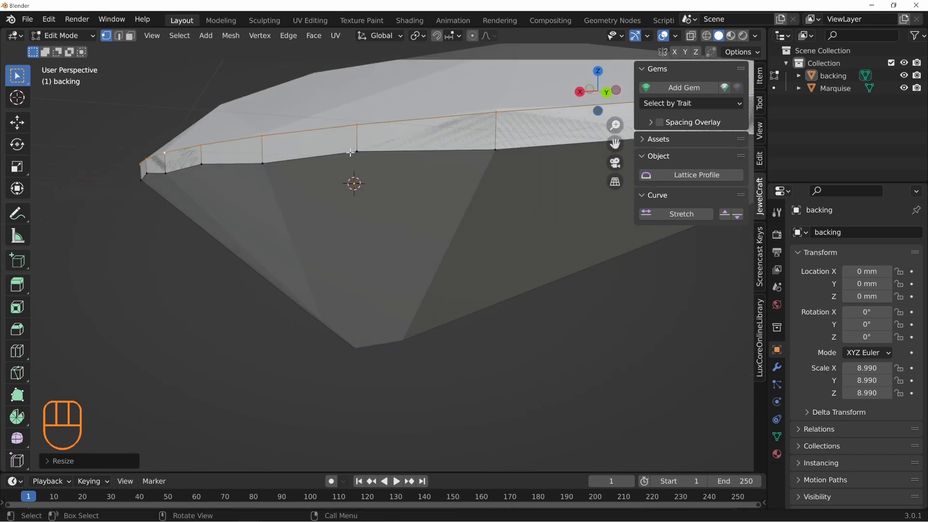
pyautogui.keyDown('alt'); pyautogui.middleClick(392, 164); pyautogui.keyUp('alt')
pyautogui.write('sz0')
pyautogui.click(423, 197)
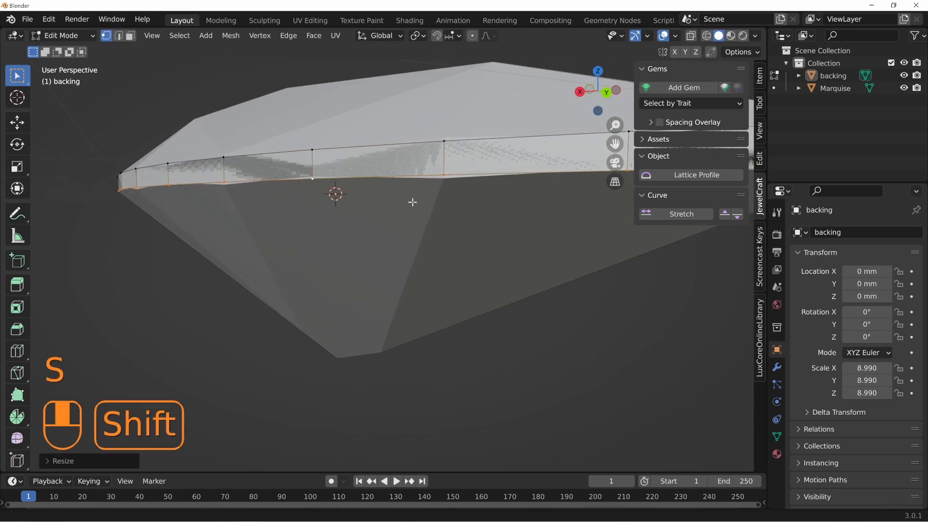
# Step: Widen the girdle band by moving its lower loop slightly down and its upper loop slightly up along Z
pyautogui.hotkey('shift', 'c')
pyautogui.moveTo(412, 212); pyautogui.dragTo(411, 241, button='middle')
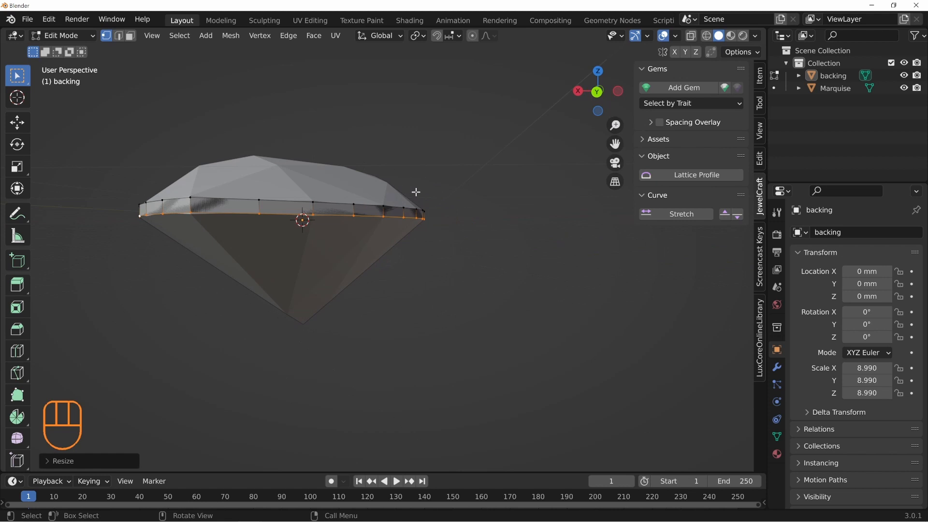
pyautogui.press('g')
pyautogui.press('z')
pyautogui.keyDown('shift'); pyautogui.click(399, 222); pyautogui.keyUp('shift')
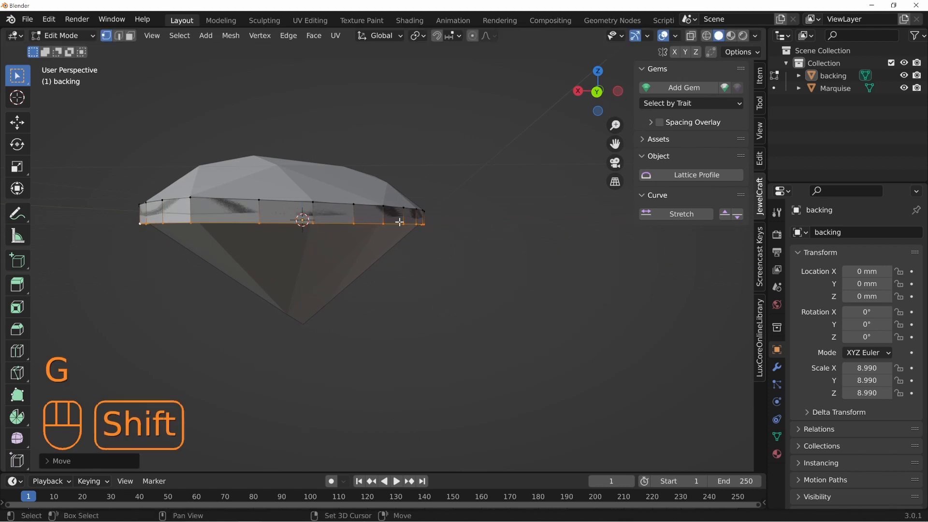
pyautogui.moveTo(399, 222); pyautogui.dragTo(400, 208, button='middle')
pyautogui.press('g')
pyautogui.press('z')
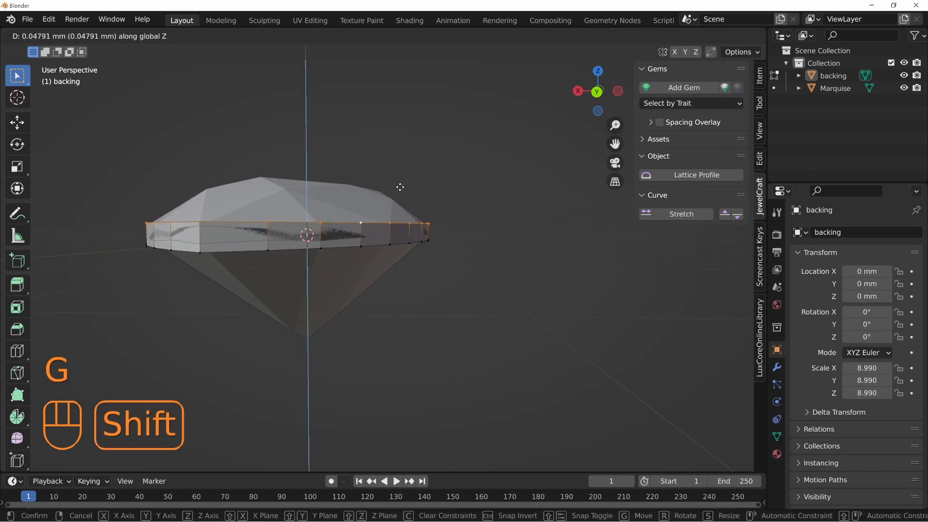
pyautogui.click(404, 170)
# Step: Extrude the band's lower edge loop straight down along Z by about 1 mm
pyautogui.moveTo(404, 169); pyautogui.dragTo(567, 224, button='middle')
pyautogui.keyDown('alt'); pyautogui.click(476, 286); pyautogui.keyUp('alt')
pyautogui.keyDown('shift'); pyautogui.moveTo(476, 286); pyautogui.dragTo(459, 219, button='middle'); pyautogui.keyUp('shift')
pyautogui.moveTo(439, 273); pyautogui.dragTo(335, 196, button='middle')
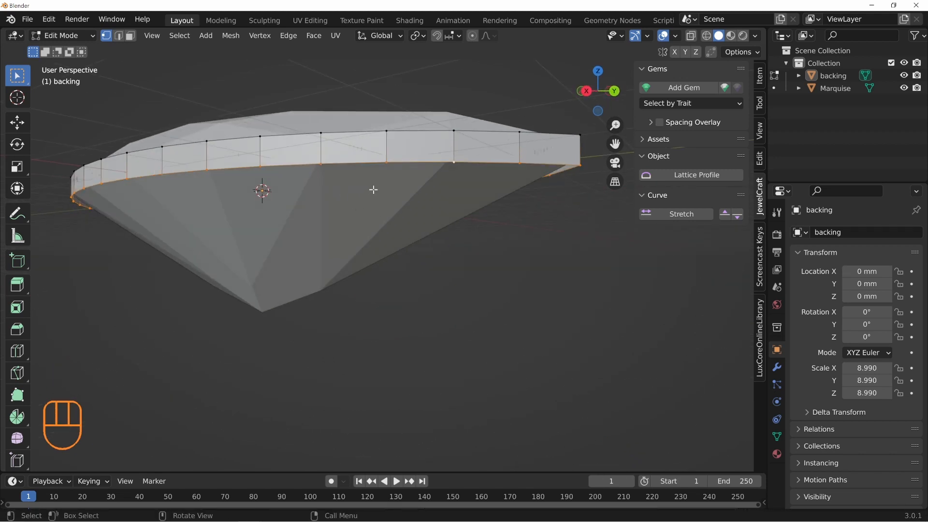
pyautogui.press('e')
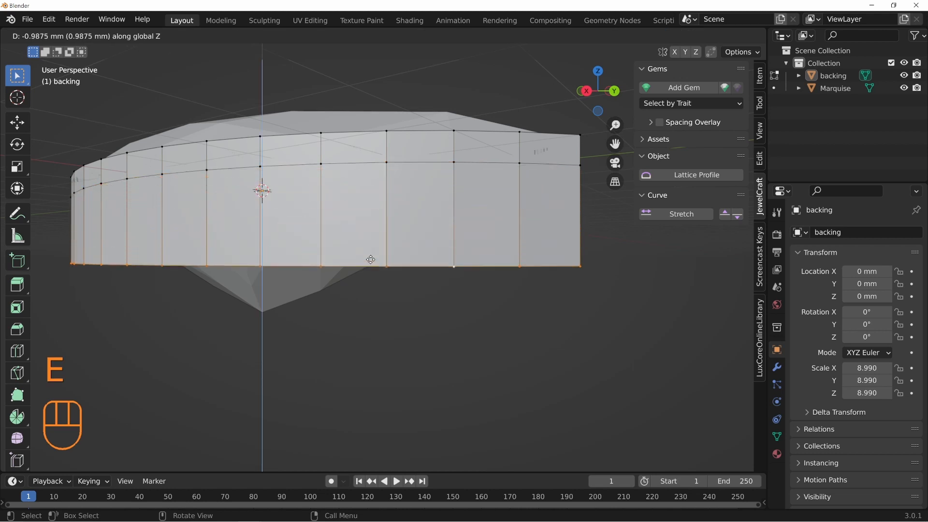
pyautogui.click(369, 257)
# Step: Scale the extruded bottom loop inward so the backing tapers along the gem's pavilion, and save the file
pyautogui.press('s')
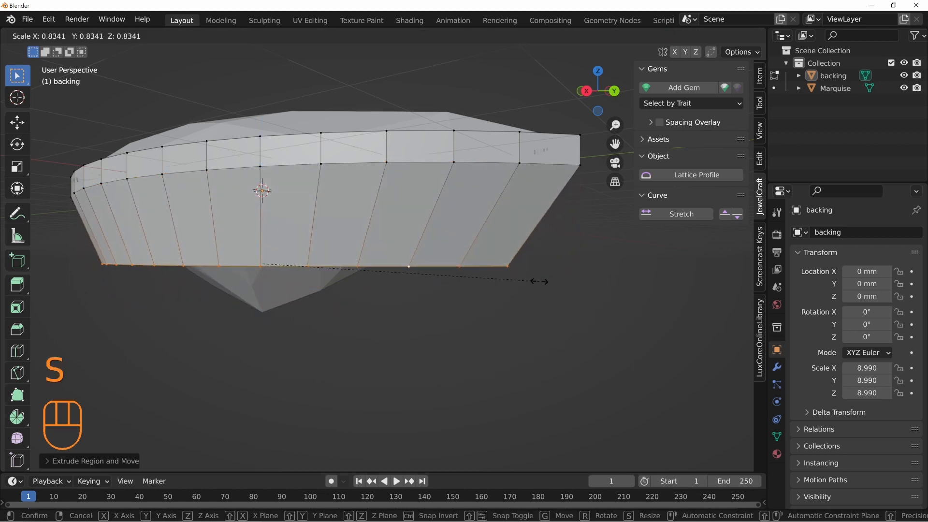
pyautogui.click(454, 270)
pyautogui.moveTo(457, 274); pyautogui.dragTo(389, 239, button='middle')
pyautogui.press('s')
pyautogui.click(433, 253)
pyautogui.hotkey('ctrl', 's')
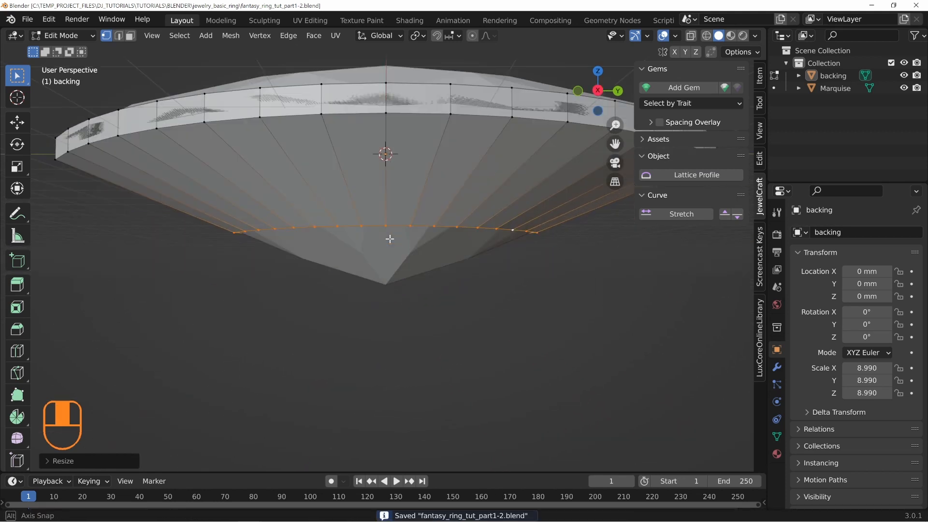
# Step: Return to Object Mode and add a Subdivision Surface modifier to the backing with 2 viewport levels
pyautogui.keyDown('shift'); pyautogui.moveTo(275, 123); pyautogui.dragTo(264, 147, button='middle'); pyautogui.keyUp('shift')
pyautogui.moveTo(410, 151); pyautogui.dragTo(620, 235, button='middle')
pyautogui.press('Tab')
pyautogui.click(453, 206)
pyautogui.click(776, 368)
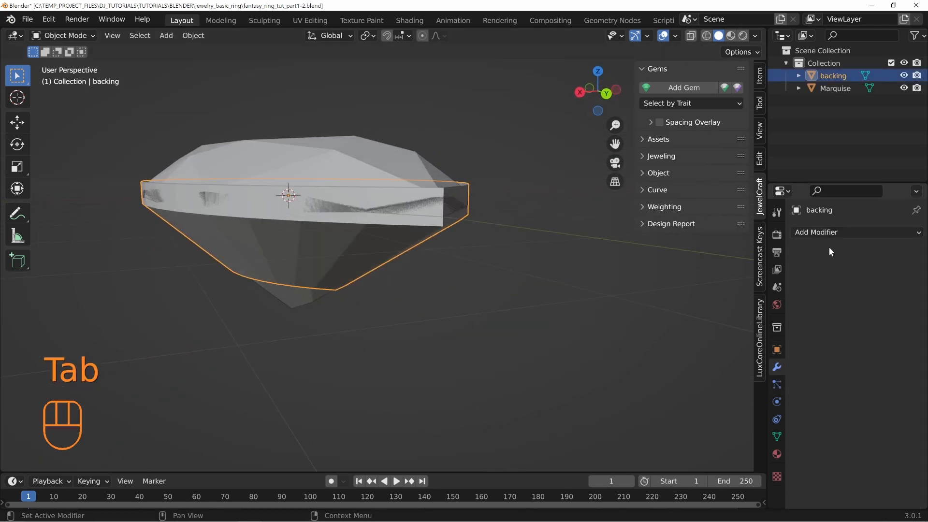
pyautogui.click(841, 233)
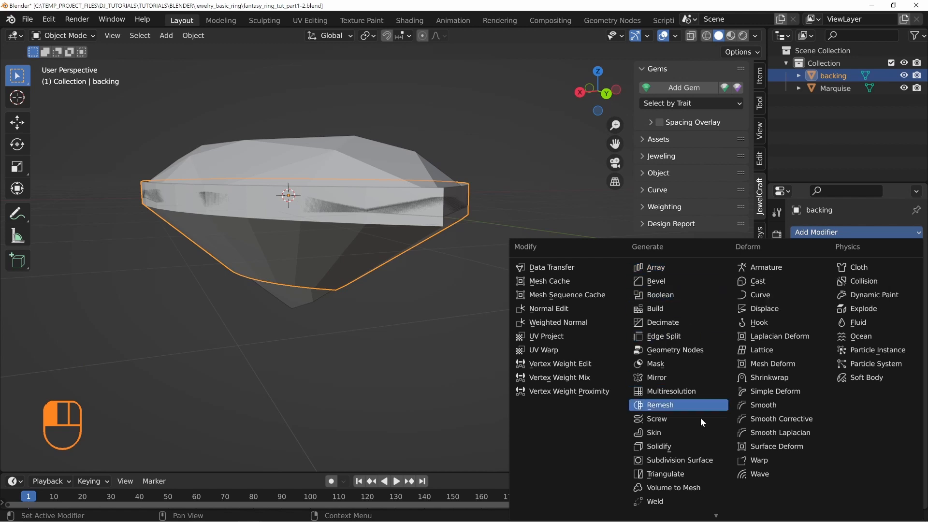
pyautogui.click(685, 463)
pyautogui.click(900, 287)
pyautogui.moveTo(448, 249); pyautogui.dragTo(524, 285, button='middle')
# Step: Add a Solidify modifier to the backing with a thickness of 0.0126 mm and an offset of 1
pyautogui.click(856, 234)
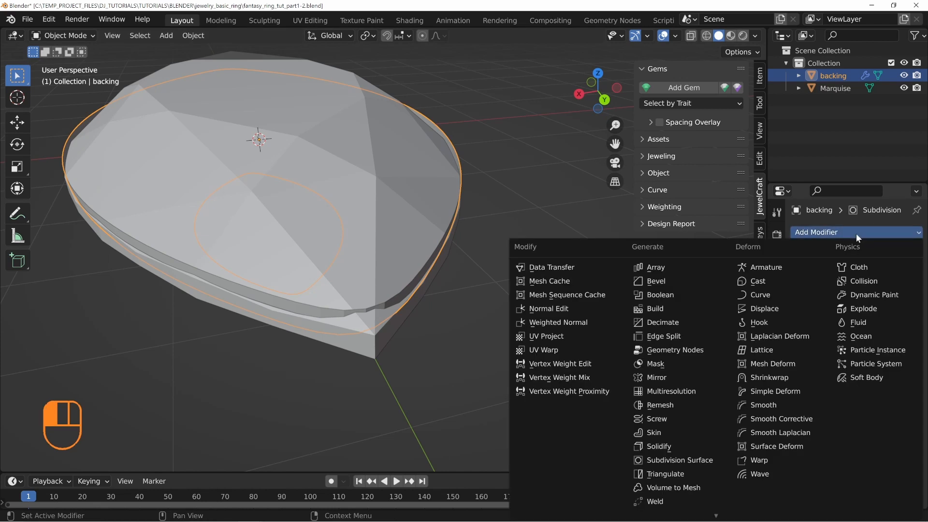
pyautogui.click(675, 448)
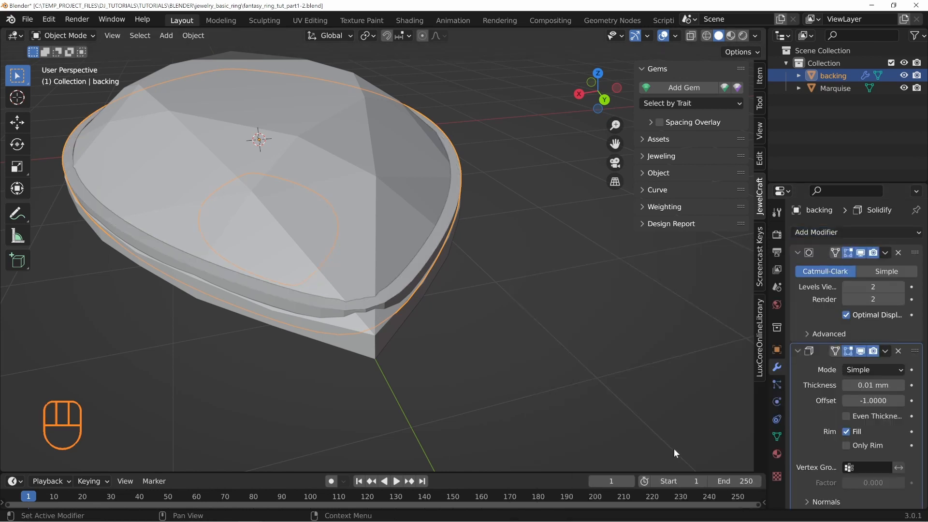
pyautogui.click(796, 253)
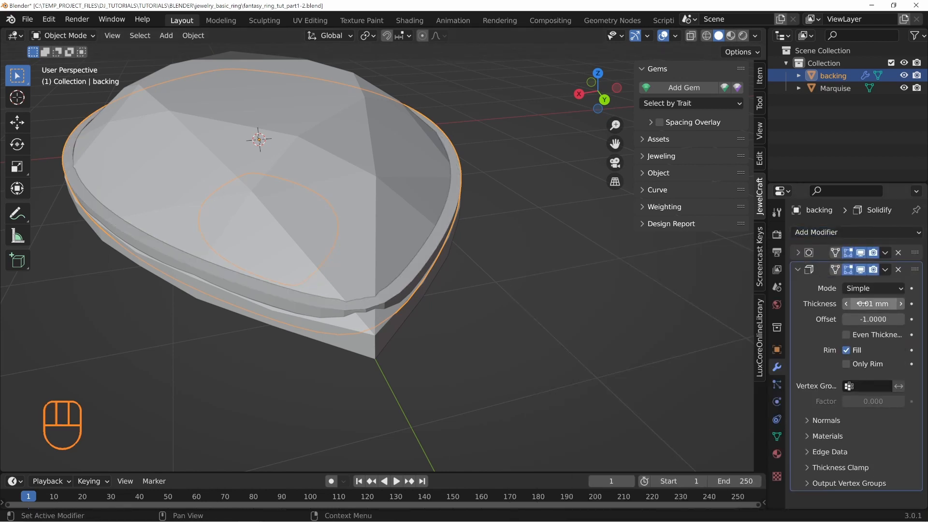
pyautogui.moveTo(868, 320)
pyautogui.mouseDown()
pyautogui.moveTo(908, 320)
pyautogui.moveTo(884, 304)
pyautogui.moveTo(894, 304)
pyautogui.moveTo(865, 303)
pyautogui.mouseUp()
pyautogui.moveTo(434, 300); pyautogui.dragTo(368, 167, button='middle')
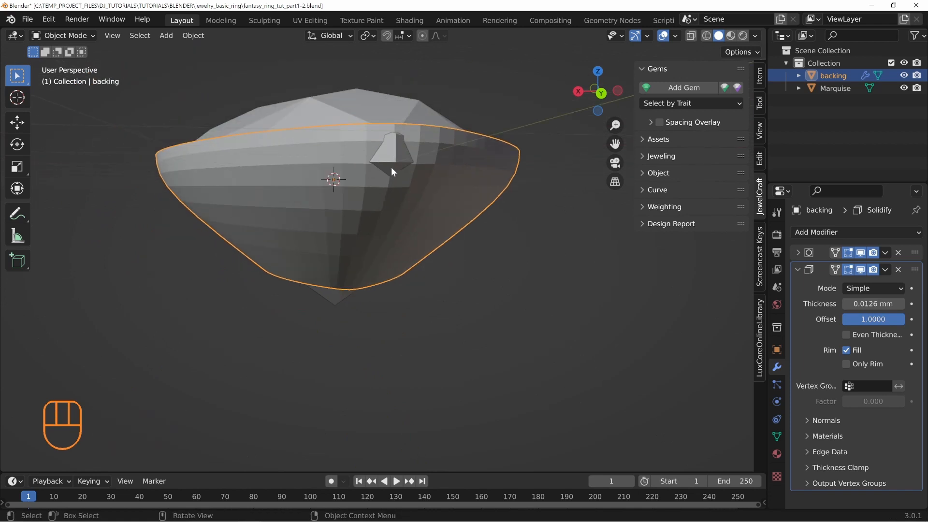
pyautogui.moveTo(392, 154); pyautogui.dragTo(314, 231, button='middle')
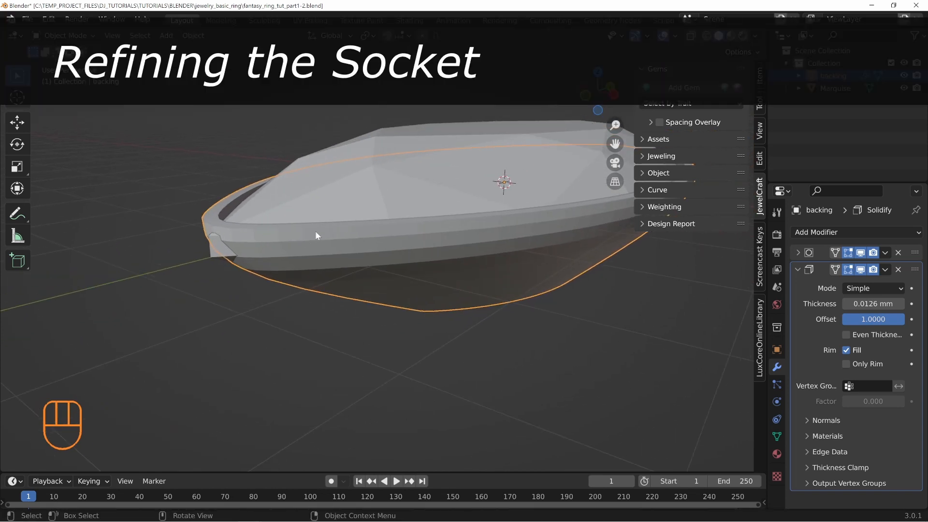
# Step: Edit the backing in edge mode with both modifiers shown on the cage, and select the loop under the girdle band
pyautogui.press('Tab')
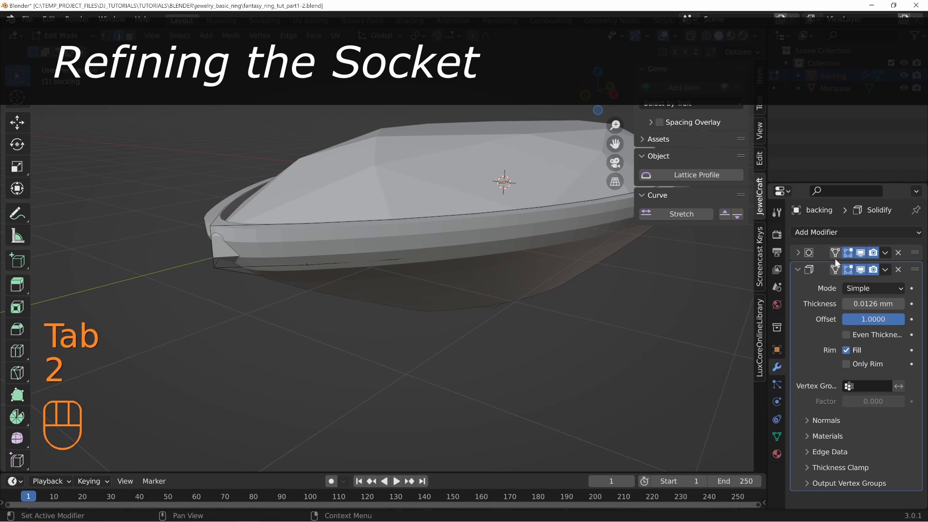
pyautogui.click(835, 269)
pyautogui.keyDown('alt'); pyautogui.click(383, 269); pyautogui.keyUp('alt')
pyautogui.moveTo(383, 269); pyautogui.dragTo(399, 240, button='middle')
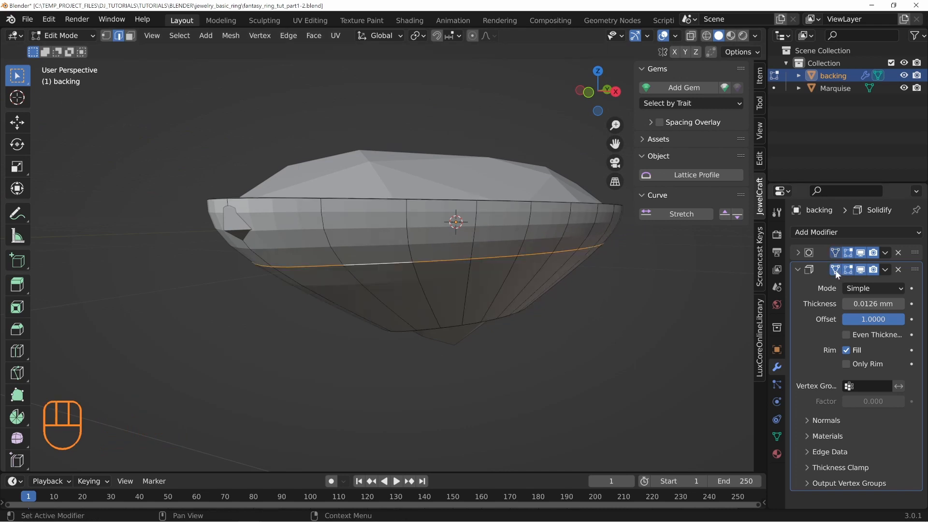
pyautogui.keyDown('shift'); pyautogui.moveTo(599, 299); pyautogui.dragTo(594, 310, button='middle'); pyautogui.keyUp('shift')
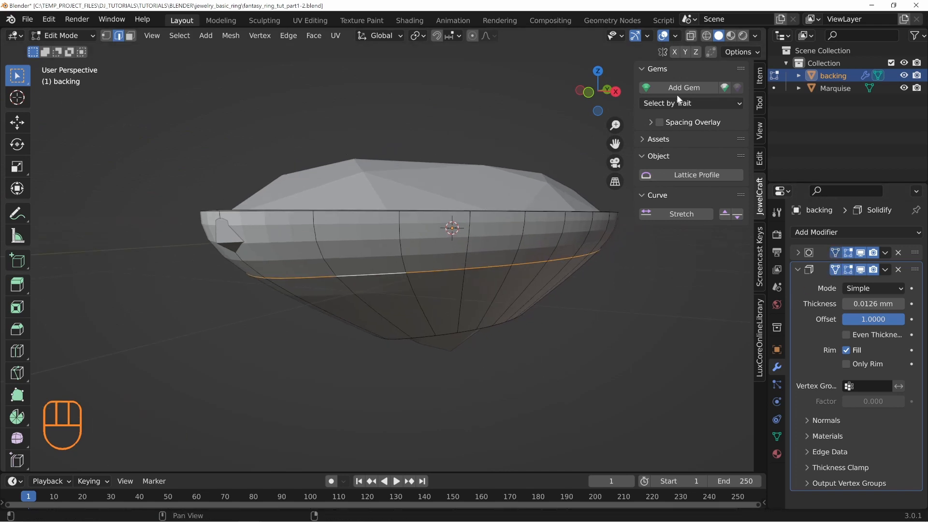
# Step: Set the selected edge loop's Mean Crease to 1.00 to sharpen the socket's edge
pyautogui.click(760, 76)
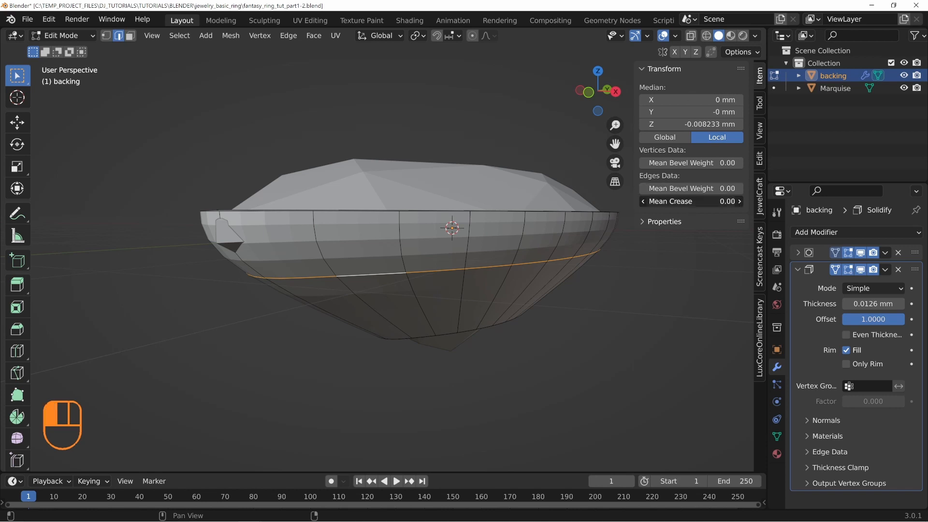
pyautogui.moveTo(691, 201); pyautogui.dragTo(729, 201)
pyautogui.moveTo(435, 334); pyautogui.dragTo(456, 133, button='middle')
pyautogui.moveTo(437, 177); pyautogui.dragTo(430, 190, button='middle')
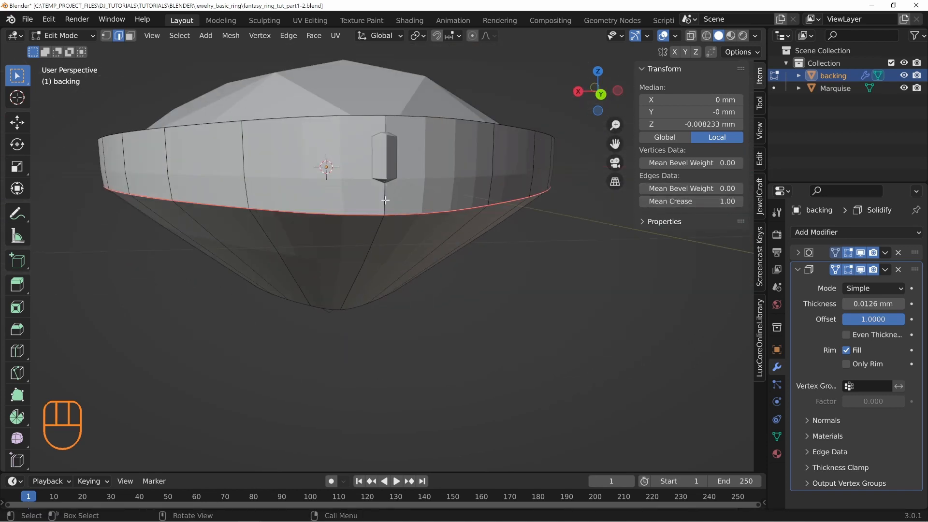
# Step: Set the crease of the vertical band edges at the backing's two pointed tips to 1.00
pyautogui.moveTo(672, 201); pyautogui.dragTo(715, 201)
pyautogui.moveTo(338, 217); pyautogui.dragTo(278, 260, button='middle')
pyautogui.scroll(-4, 293, 182)
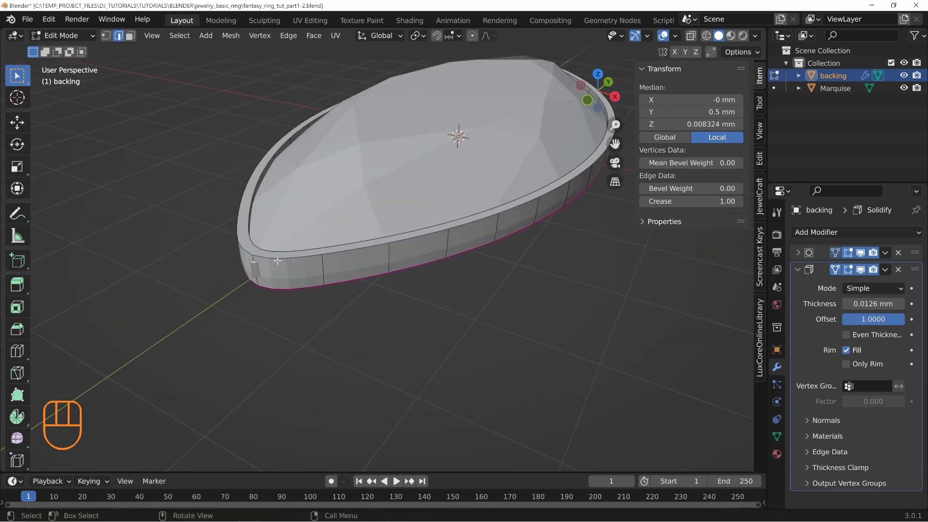
pyautogui.moveTo(697, 201); pyautogui.dragTo(725, 201)
# Step: Select the face loop around the backing's side band in face mode and try Shrink/Fatten on it
pyautogui.moveTo(532, 169); pyautogui.dragTo(411, 270, button='middle')
pyautogui.press('3')
pyautogui.keyDown('alt'); pyautogui.click(381, 216); pyautogui.keyUp('alt')
pyautogui.moveTo(382, 215); pyautogui.dragTo(470, 236, button='middle')
pyautogui.hotkey('alt', 's')
pyautogui.press('shift')
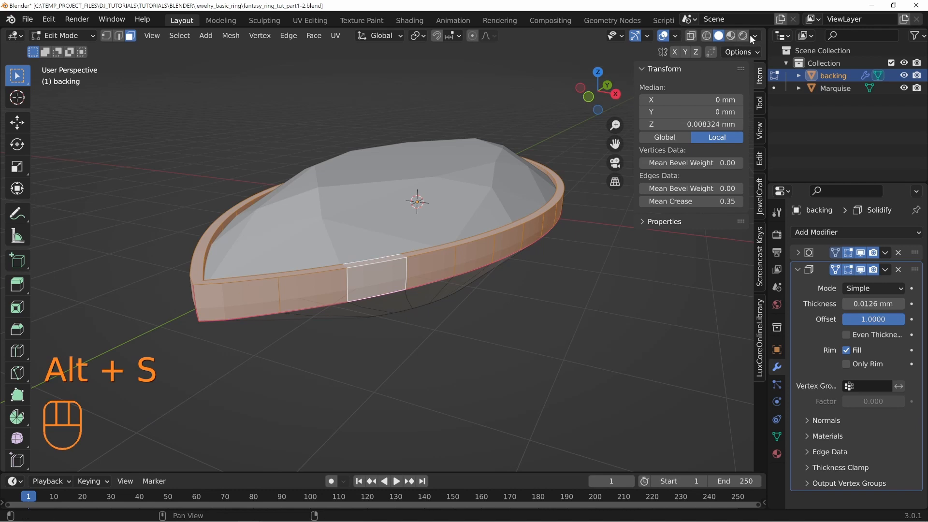
# Step: Turn on the face normals overlay in the viewport to check the direction of the backing's faces
pyautogui.click(754, 36)
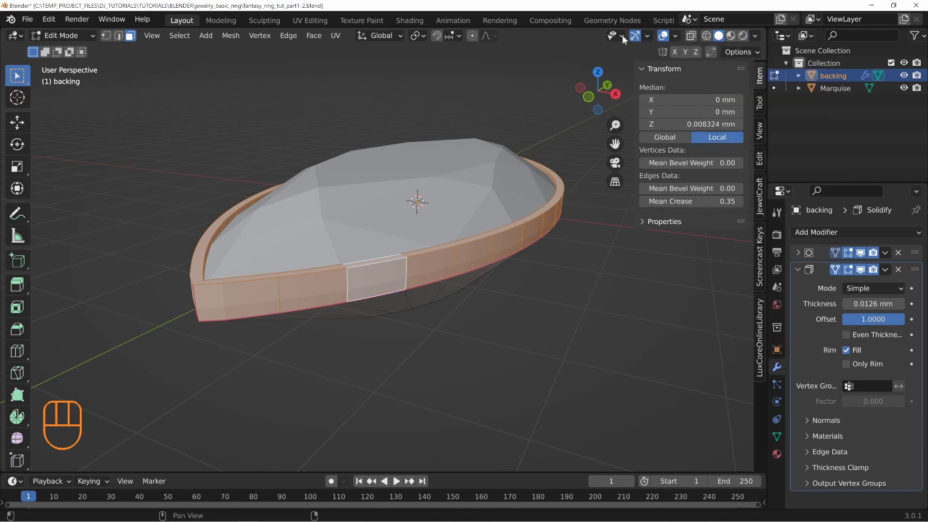
pyautogui.click(674, 36)
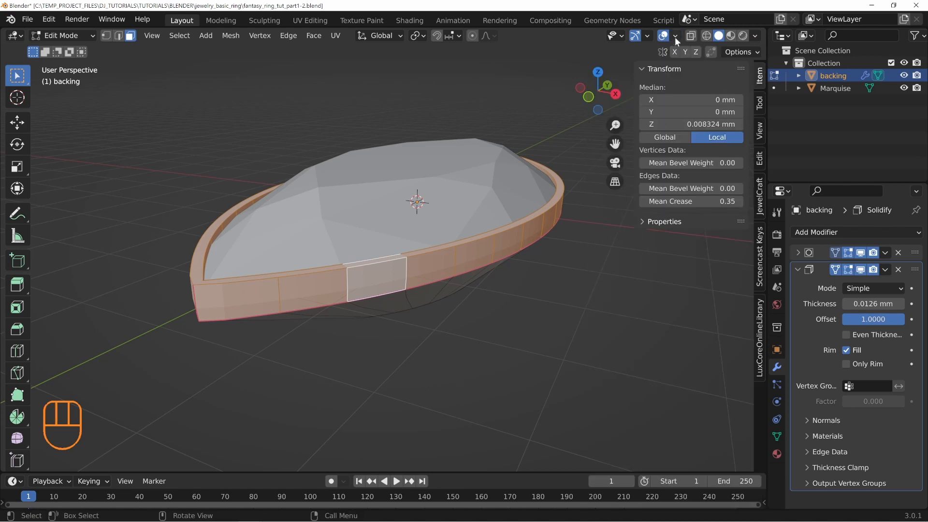
pyautogui.click(675, 37)
pyautogui.click(617, 484)
pyautogui.press('n')
pyautogui.moveTo(435, 270); pyautogui.dragTo(409, 273, button='middle')
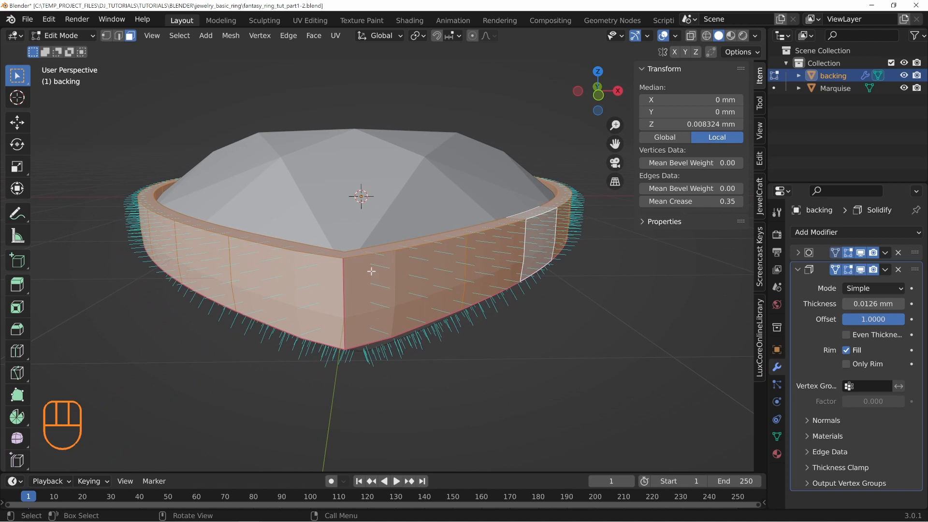
# Step: Adjust the selected band faces with Shrink/Fatten so the band sits closely around the gemstone's girdle
pyautogui.moveTo(354, 255); pyautogui.dragTo(571, 248, button='middle')
pyautogui.hotkey('alt', 's')
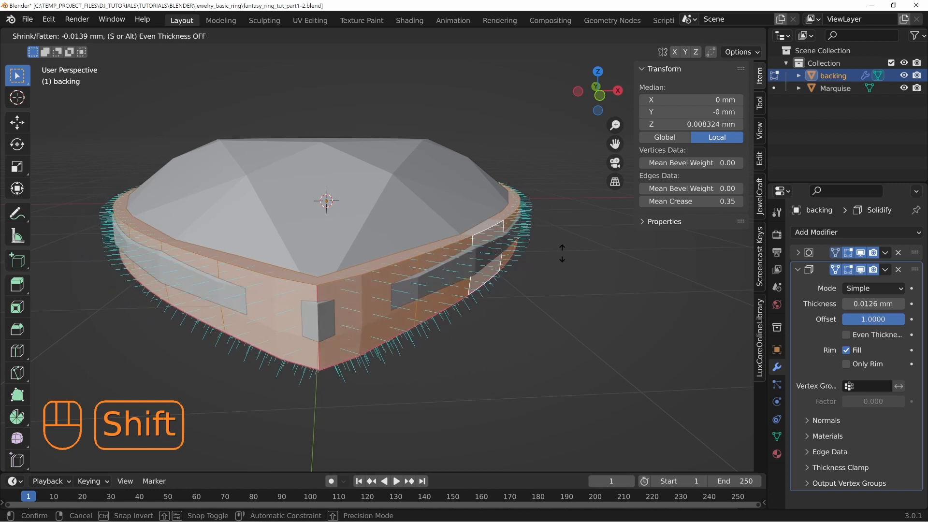
pyautogui.click(574, 256)
pyautogui.scroll(2, 536, 253)
pyautogui.moveTo(536, 253); pyautogui.dragTo(303, 208, button='middle')
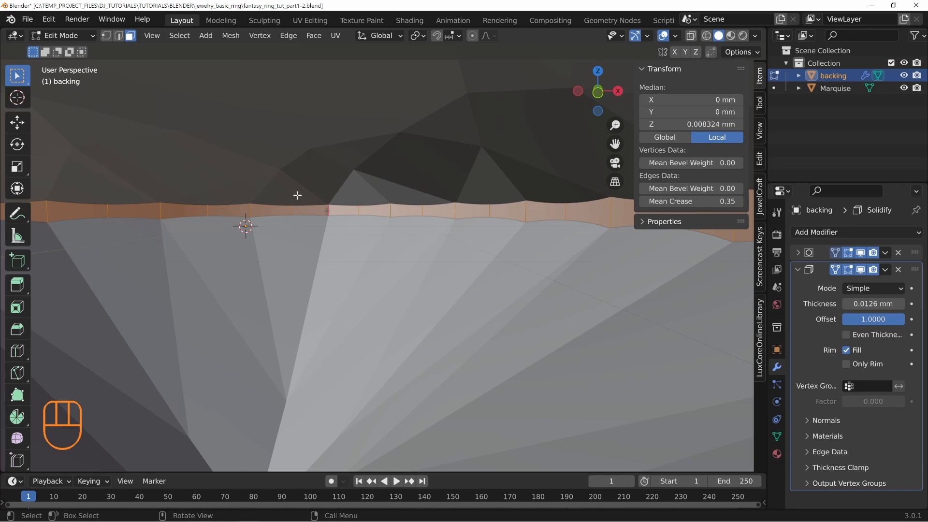
pyautogui.hotkey('alt', 's')
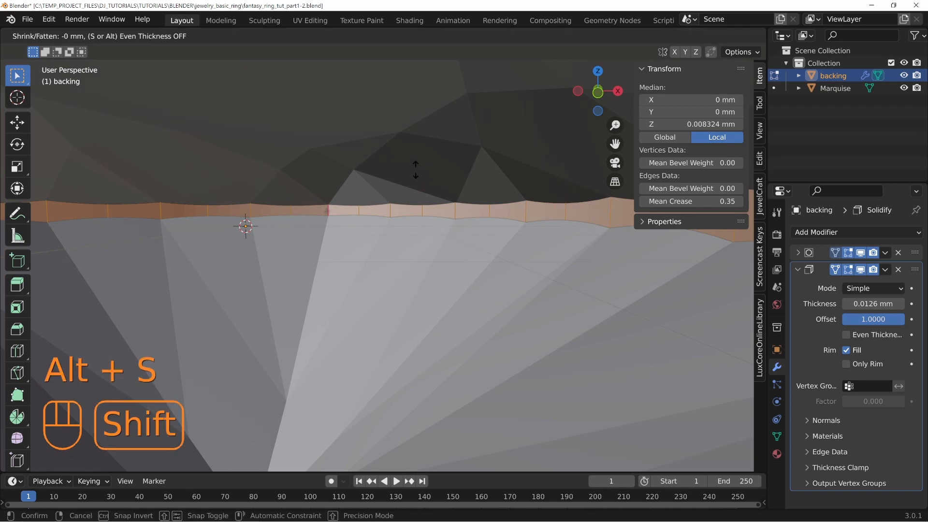
pyautogui.keyDown('shift'); pyautogui.click(417, 167); pyautogui.keyUp('shift')
pyautogui.moveTo(439, 196); pyautogui.dragTo(494, 254, button='middle')
# Step: Return to Object Mode and shade the backing smooth
pyautogui.press('Tab')
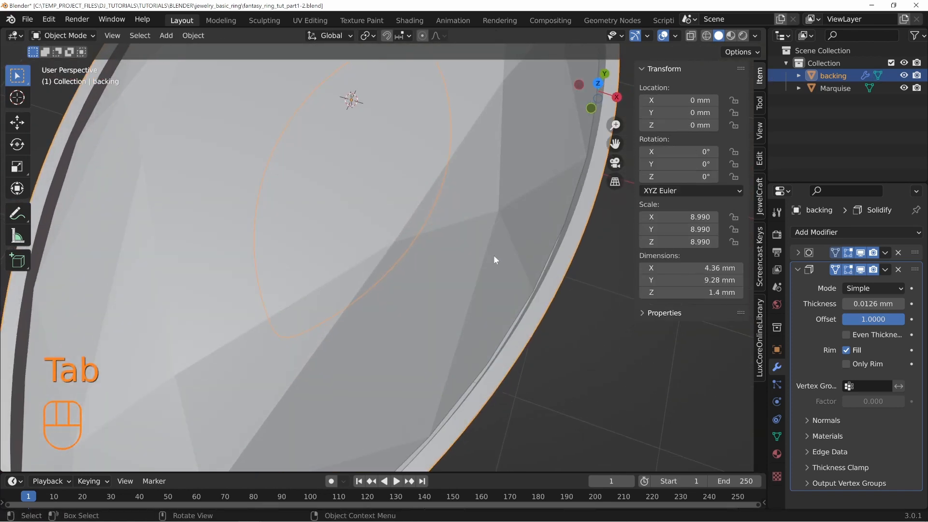
pyautogui.scroll(-5, 493, 254)
pyautogui.keyDown('shift'); pyautogui.moveTo(465, 184); pyautogui.dragTo(356, 271, button='middle'); pyautogui.keyUp('shift')
pyautogui.scroll(3, 356, 271)
pyautogui.rightClick(291, 260)
pyautogui.click(291, 260)
pyautogui.moveTo(291, 261); pyautogui.dragTo(224, 235, button='middle')
pyautogui.keyDown('shift'); pyautogui.moveTo(143, 227); pyautogui.dragTo(146, 170, button='middle'); pyautogui.keyUp('shift')
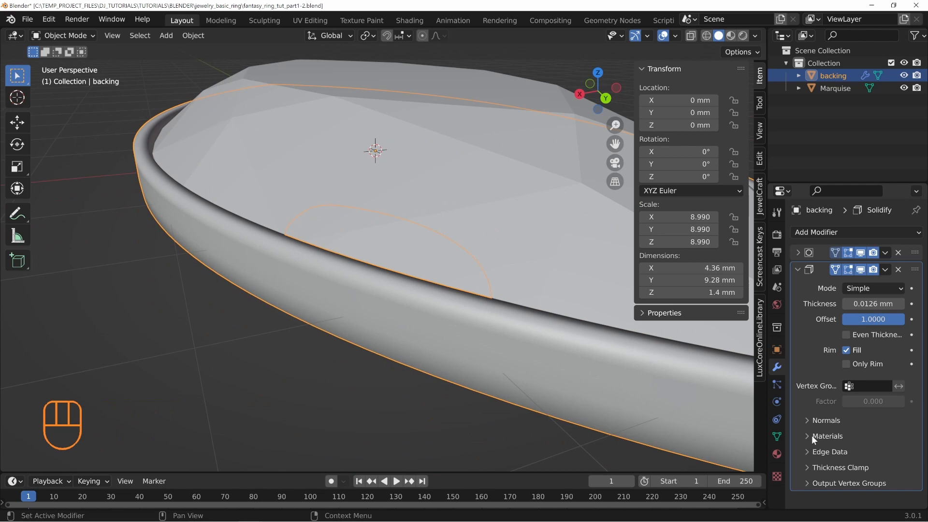
# Step: Enable Auto Smooth for the backing's normals and adjust its angle
pyautogui.click(775, 435)
pyautogui.scroll(-2, 826, 419)
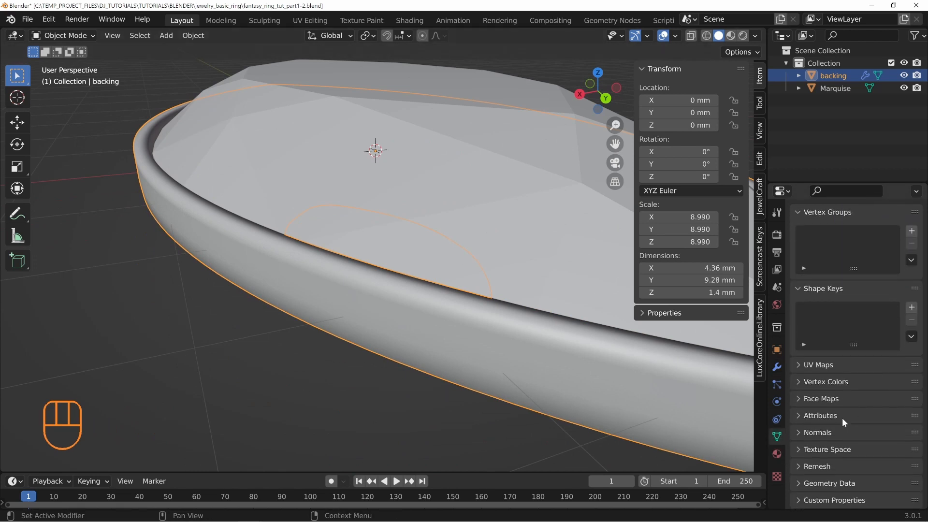
pyautogui.click(817, 433)
pyautogui.click(845, 450)
pyautogui.moveTo(532, 386)
pyautogui.mouseDown(button='middle')
pyautogui.moveTo(463, 355)
pyautogui.moveTo(330, 267)
pyautogui.moveTo(367, 222)
pyautogui.moveTo(315, 211)
pyautogui.moveTo(329, 153)
pyautogui.moveTo(327, 163)
pyautogui.moveTo(372, 217)
pyautogui.moveTo(285, 207)
pyautogui.moveTo(349, 230)
pyautogui.moveTo(366, 176)
pyautogui.moveTo(350, 163)
pyautogui.mouseUp(button='middle')
pyautogui.moveTo(439, 183); pyautogui.dragTo(356, 201, button='middle')
pyautogui.keyDown('shift'); pyautogui.moveTo(414, 289); pyautogui.dragTo(410, 267, button='middle'); pyautogui.keyUp('shift')
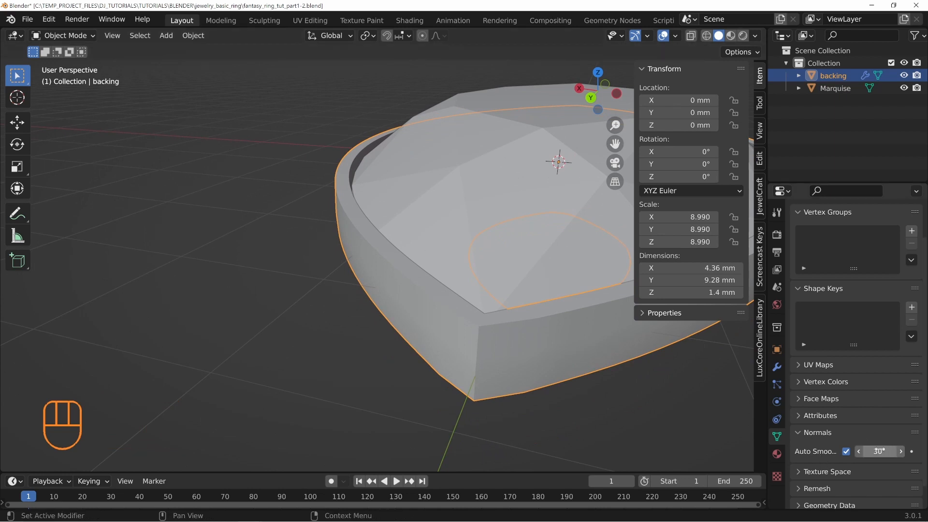
pyautogui.moveTo(878, 451)
pyautogui.mouseDown()
pyautogui.moveTo(889, 451)
pyautogui.moveTo(880, 451)
pyautogui.mouseUp()
pyautogui.moveTo(477, 343); pyautogui.dragTo(488, 354, button='middle')
pyautogui.moveTo(465, 317); pyautogui.dragTo(337, 158, button='middle')
pyautogui.keyDown('shift'); pyautogui.moveTo(363, 212); pyautogui.dragTo(345, 254, button='middle'); pyautogui.keyUp('shift')
# Step: Return to the backing's modifier stack, collapse the Solidify modifier and save the file
pyautogui.click(776, 351)
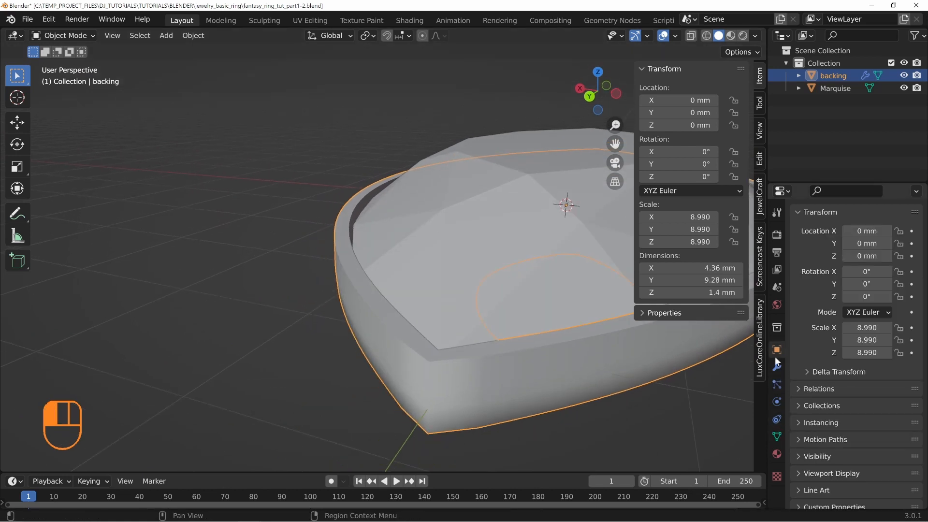
pyautogui.click(777, 368)
pyautogui.click(798, 269)
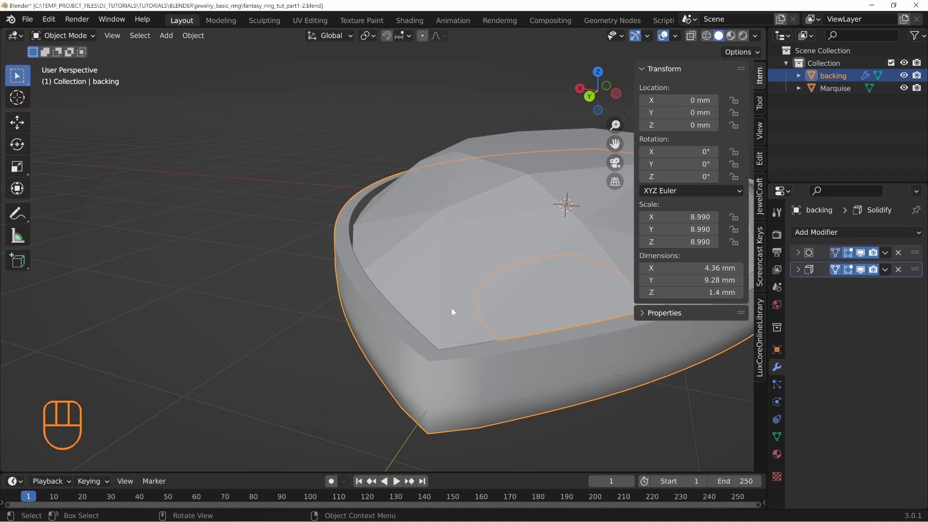
pyautogui.hotkey('ctrl', 's')
# Step: Add a Bevel modifier to the backing with an amount of 0.0008 mm, and collapse its settings
pyautogui.click(825, 234)
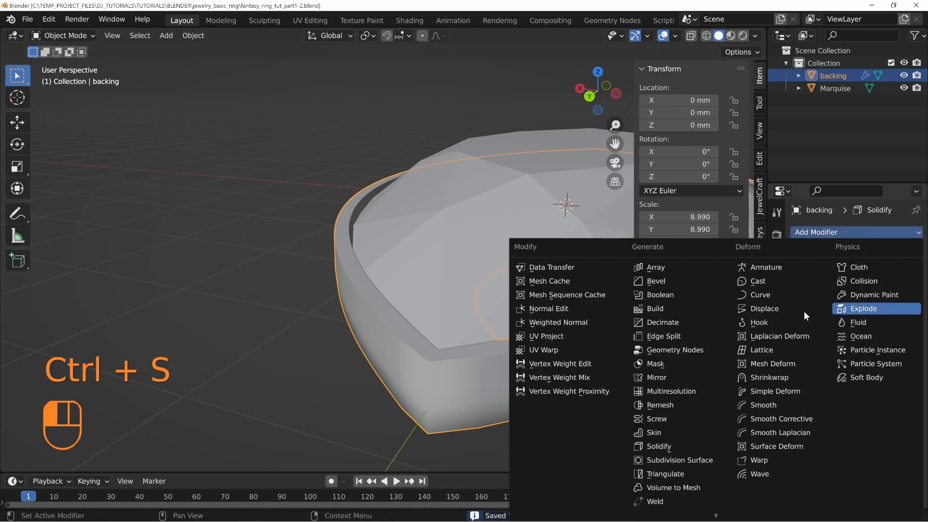
pyautogui.click(666, 281)
pyautogui.scroll(2, 583, 345)
pyautogui.moveTo(873, 334)
pyautogui.mouseDown()
pyautogui.moveTo(850, 335)
pyautogui.moveTo(887, 334)
pyautogui.moveTo(875, 334)
pyautogui.mouseUp()
pyautogui.moveTo(585, 350); pyautogui.dragTo(562, 340, button='middle')
pyautogui.moveTo(752, 381); pyautogui.dragTo(314, 252, button='middle')
pyautogui.scroll(4, 314, 253)
pyautogui.scroll(-6, 341, 298)
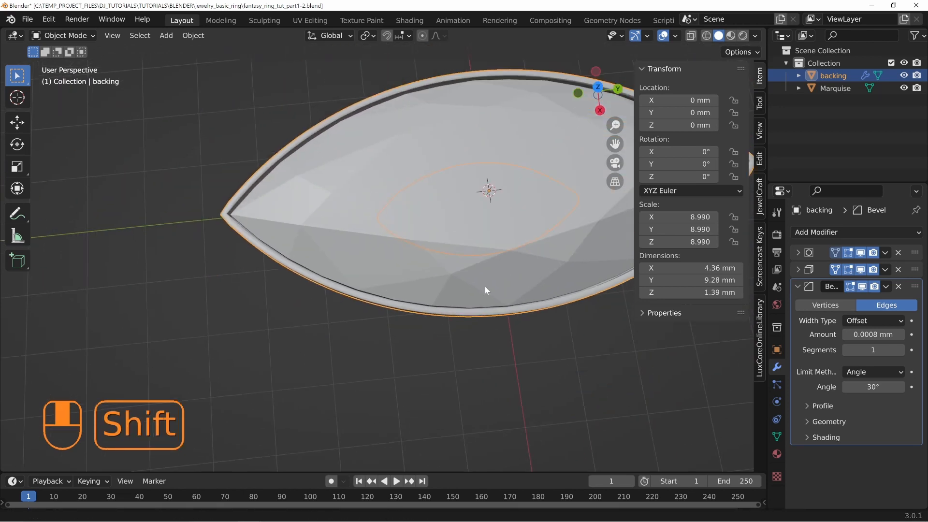
pyautogui.keyDown('shift'); pyautogui.moveTo(510, 263); pyautogui.dragTo(501, 181, button='middle'); pyautogui.keyUp('shift')
pyautogui.moveTo(617, 292); pyautogui.dragTo(511, 250, button='middle')
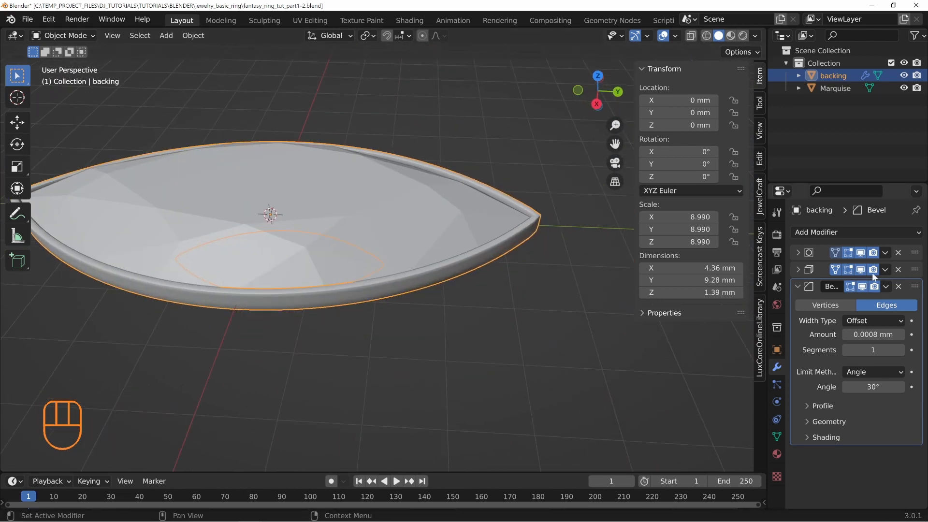
pyautogui.click(797, 287)
# Step: Enter Edit Mode on the backing with its bottom opening in view
pyautogui.keyDown('shift'); pyautogui.moveTo(567, 268); pyautogui.dragTo(447, 210, button='middle'); pyautogui.keyUp('shift')
pyautogui.moveTo(274, 299); pyautogui.dragTo(453, 356, button='middle')
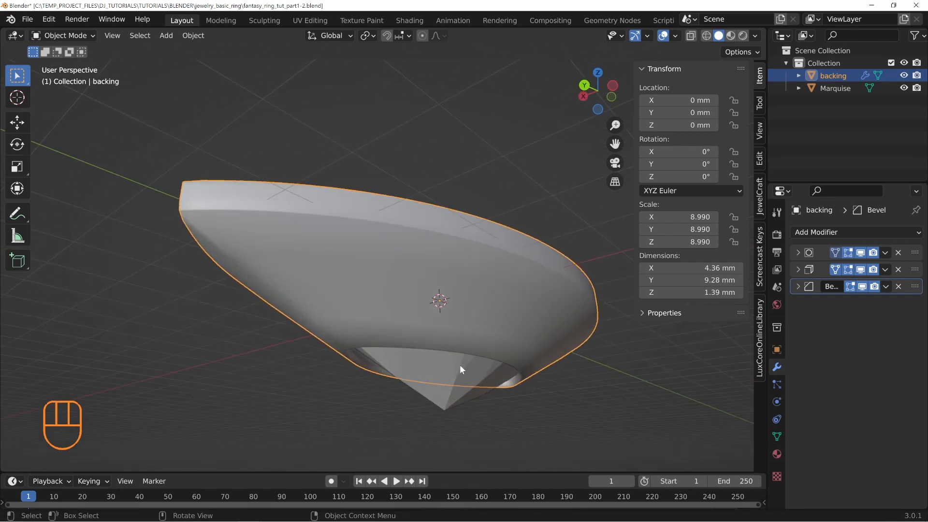
pyautogui.scroll(3, 453, 357)
pyautogui.press('Tab')
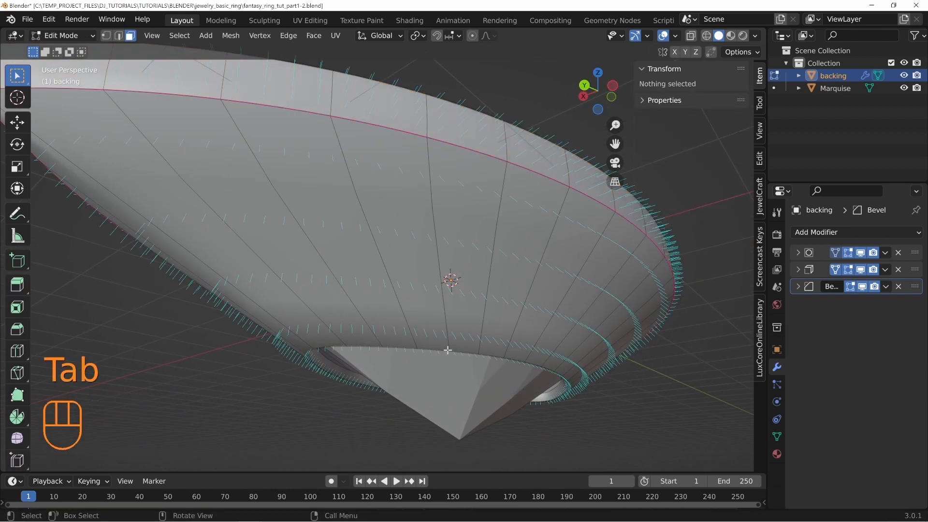
# Step: Select the edge loop around the bottom opening in edge mode and try a Mean Crease of about 0.44
pyautogui.press('2')
pyautogui.keyDown('alt'); pyautogui.click(450, 354); pyautogui.keyUp('alt')
pyautogui.moveTo(449, 354); pyautogui.dragTo(475, 308, button='middle')
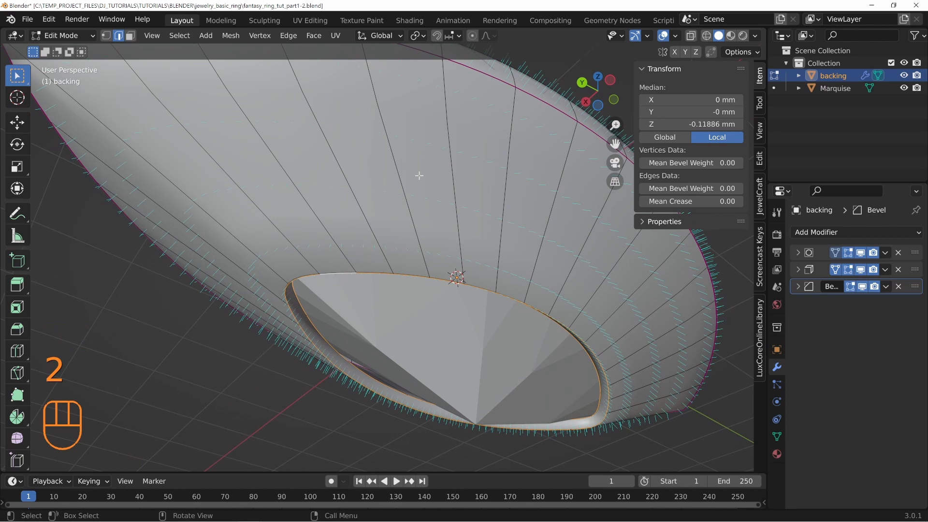
pyautogui.moveTo(696, 201); pyautogui.dragTo(715, 201)
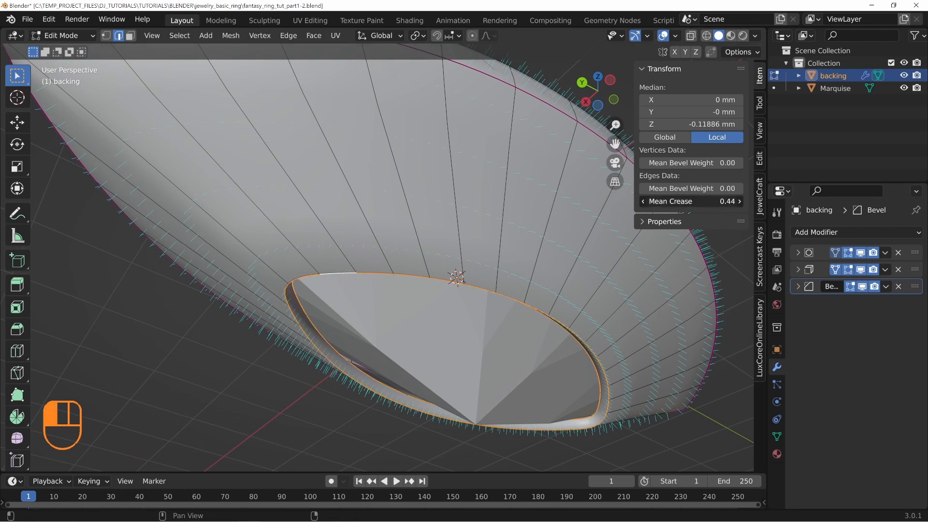
pyautogui.moveTo(570, 352); pyautogui.dragTo(553, 271, button='middle')
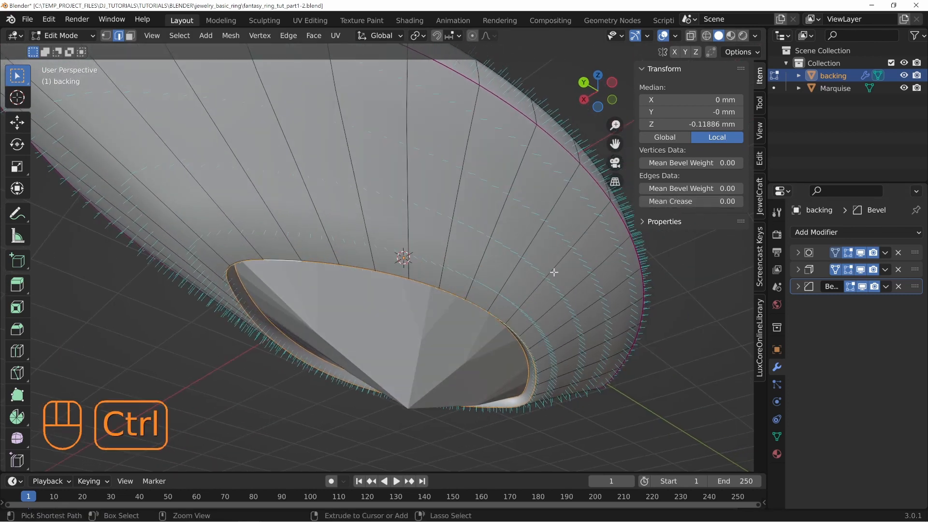
# Step: Add a loop cut close to the rim of the backing's bottom opening, and save the file from Object Mode
pyautogui.hotkey('ctrl', 'r')
pyautogui.click(554, 272)
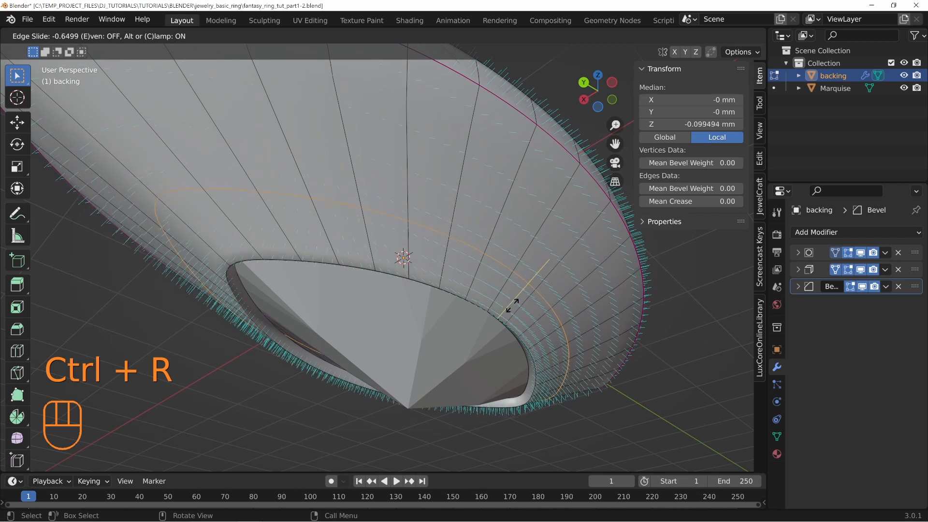
pyautogui.click(529, 302)
pyautogui.moveTo(574, 290); pyautogui.dragTo(532, 358, button='middle')
pyautogui.press('Tab')
pyautogui.hotkey('ctrl', 's')
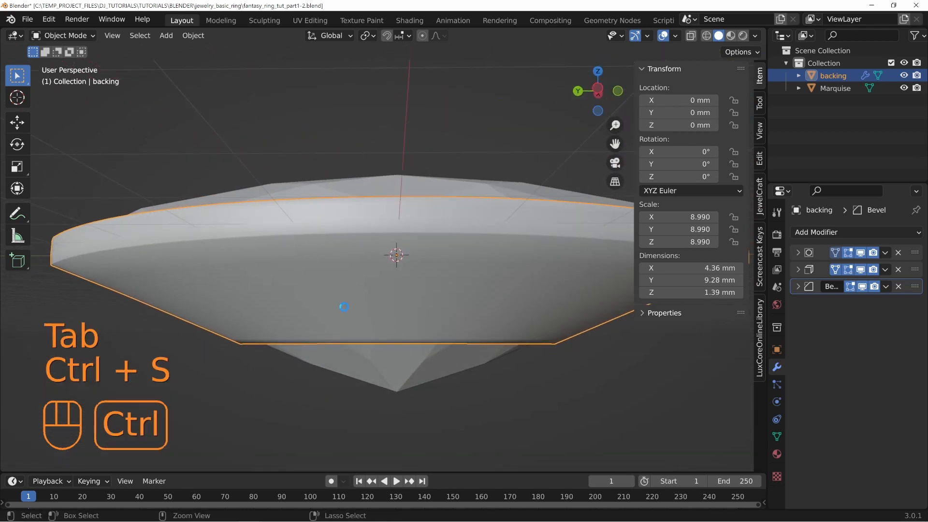
# Step: Add a Bezier circle at the origin and switch the viewport to wireframe shading
pyautogui.scroll(-5, 466, 298)
pyautogui.moveTo(465, 298); pyautogui.dragTo(422, 316, button='middle')
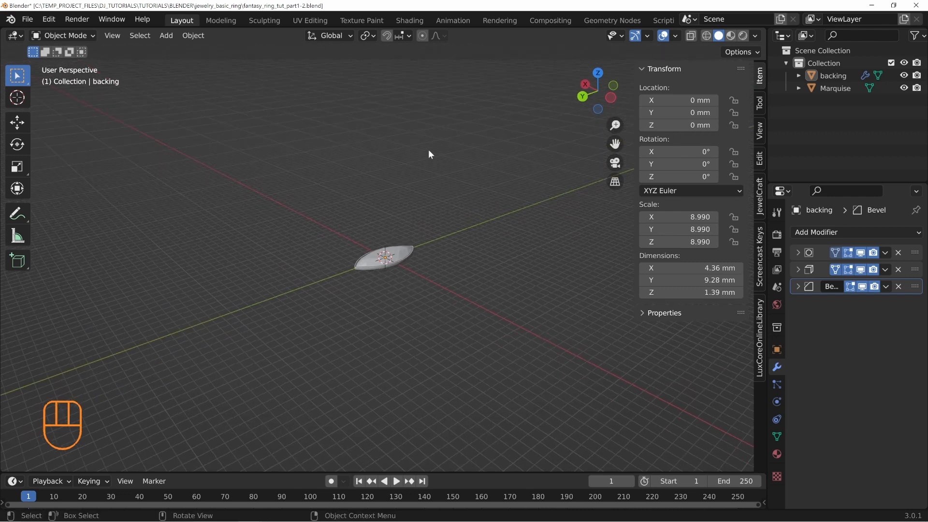
pyautogui.moveTo(382, 223); pyautogui.dragTo(389, 252, button='middle')
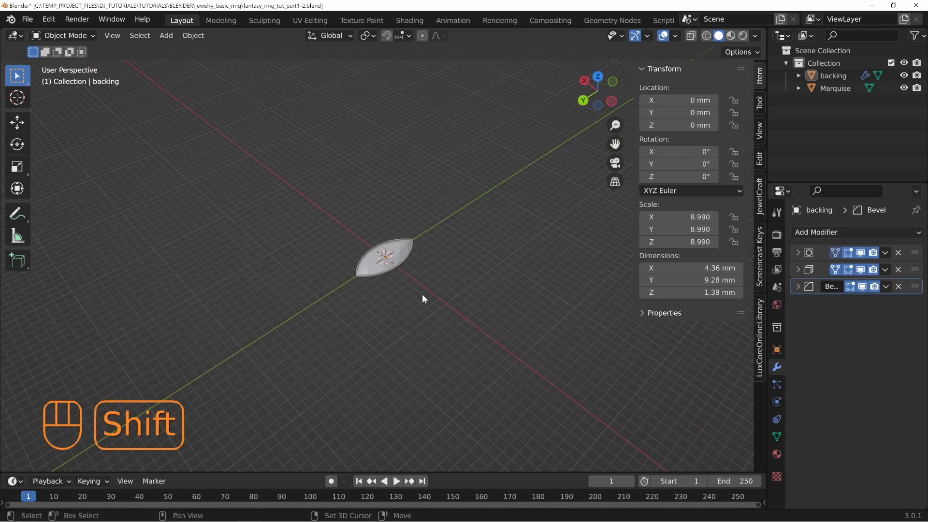
pyautogui.hotkey('shift', 'a')
pyautogui.moveTo(421, 296)
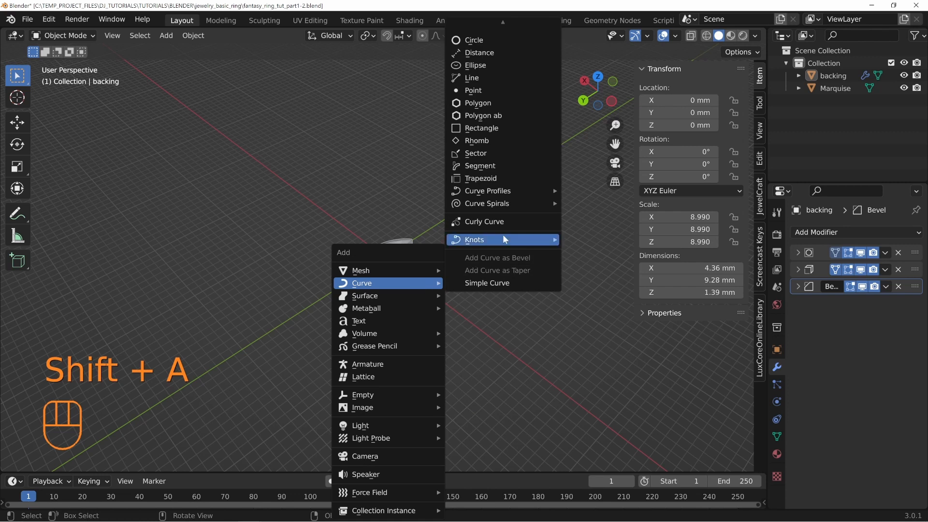
pyautogui.moveTo(485, 11)
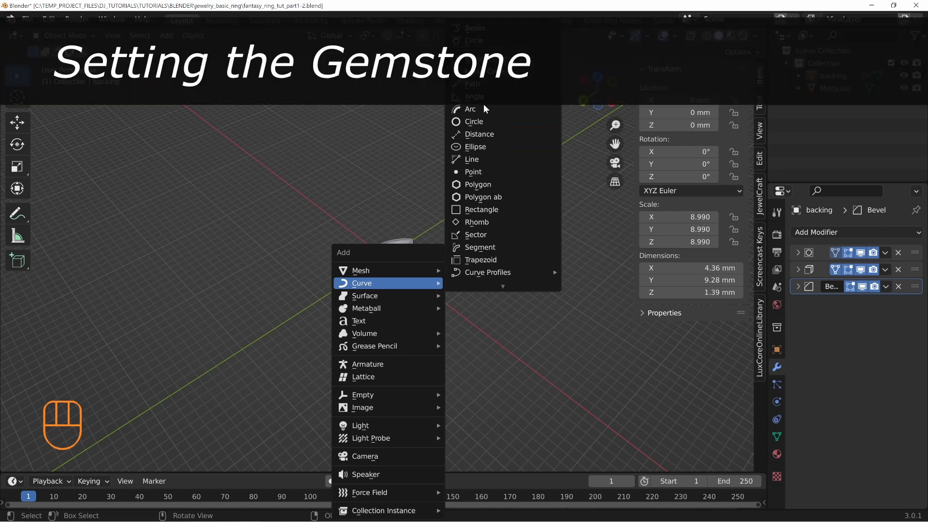
pyautogui.click(473, 41)
pyautogui.scroll(4, 422, 268)
pyautogui.press('z')
pyautogui.click(341, 267)
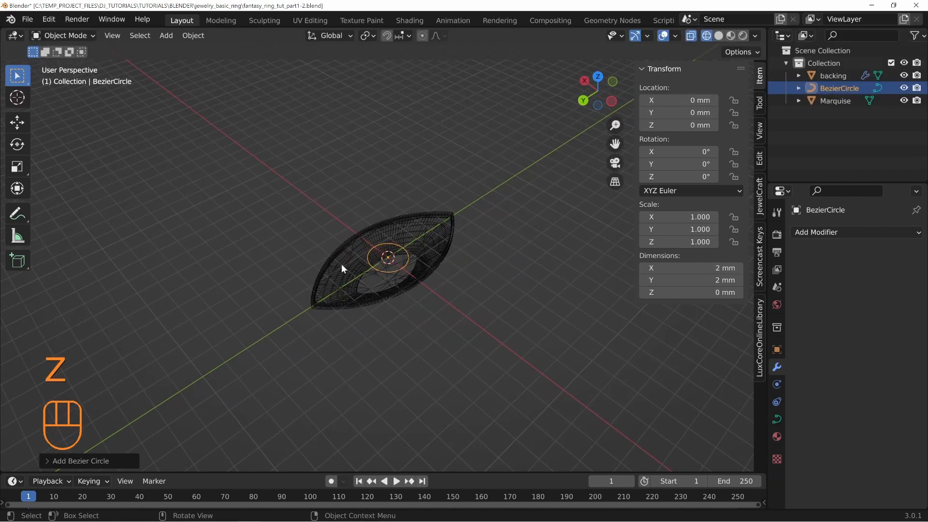
# Step: Set the new Bezier circle's radius to 16 mm
pyautogui.moveTo(425, 215)
pyautogui.mouseDown(button='middle')
pyautogui.moveTo(422, 290)
pyautogui.moveTo(433, 198)
pyautogui.mouseUp(button='middle')
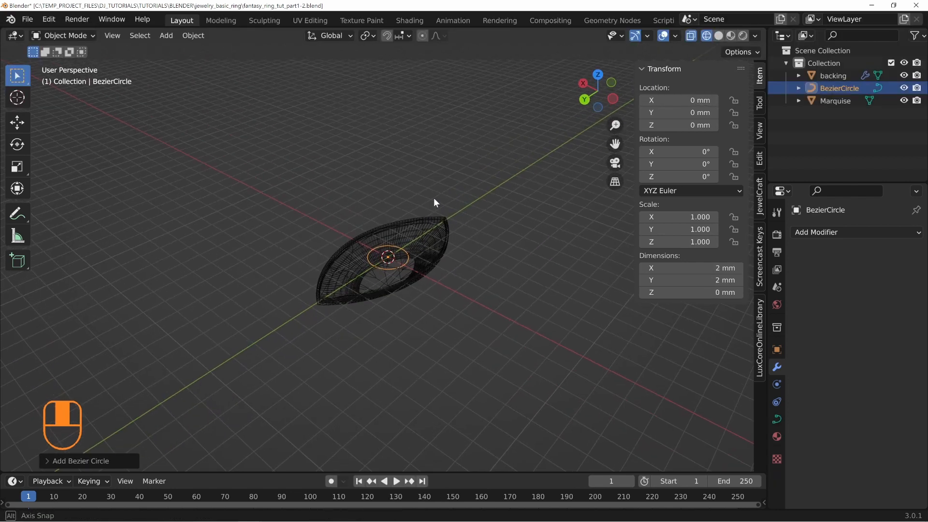
pyautogui.click(50, 460)
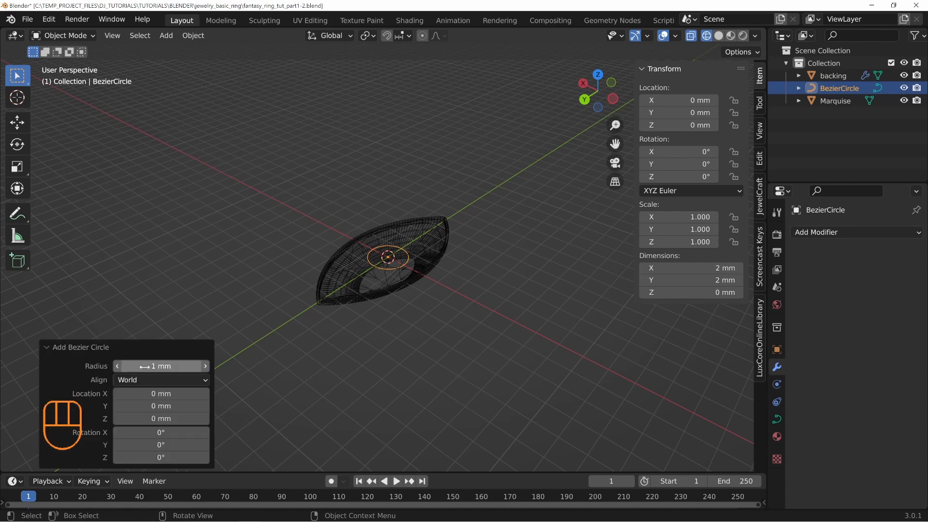
pyautogui.click(160, 366)
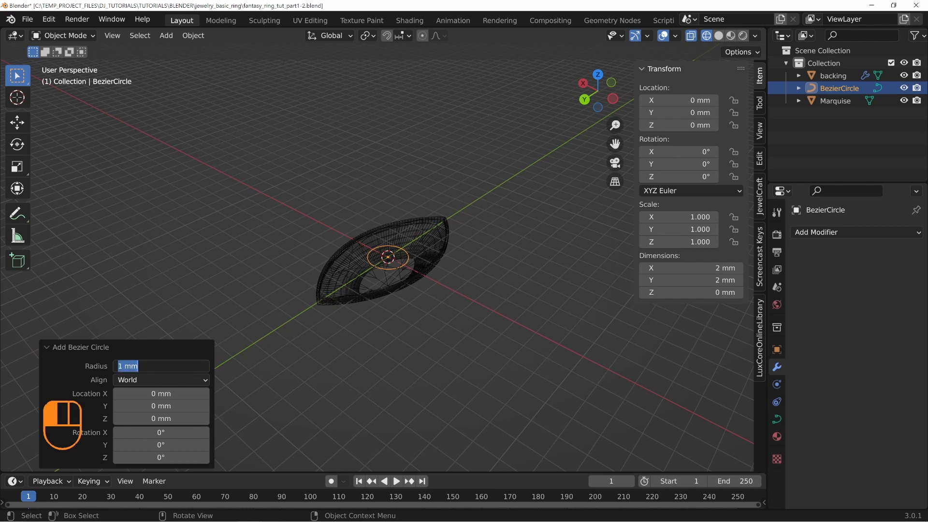
pyautogui.press('Return')
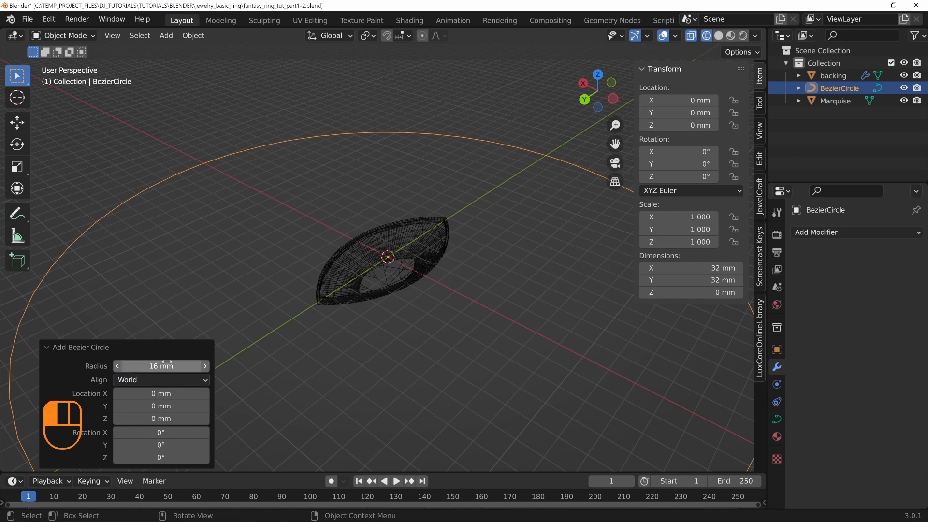
pyautogui.scroll(-4, 413, 256)
pyautogui.moveTo(413, 256); pyautogui.dragTo(434, 215, button='middle')
pyautogui.scroll(5, 463, 293)
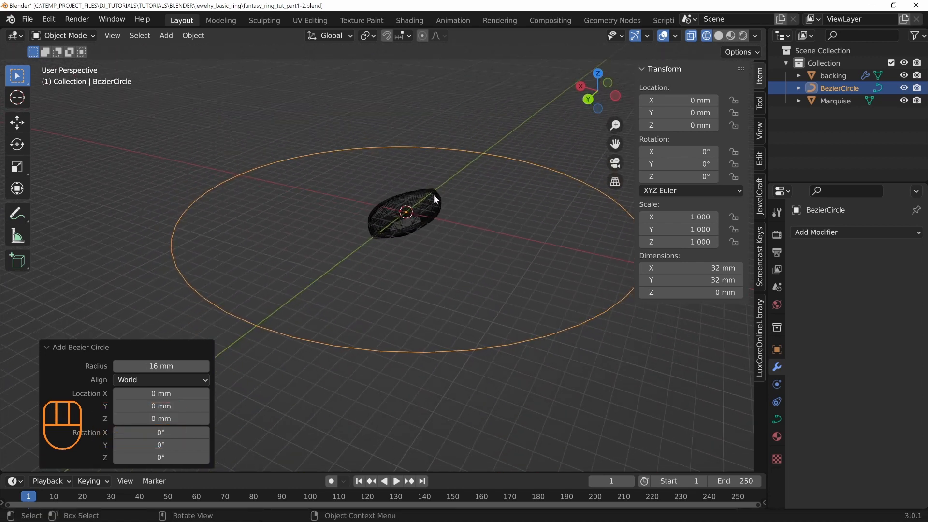
pyautogui.moveTo(480, 237); pyautogui.dragTo(338, 290, button='middle')
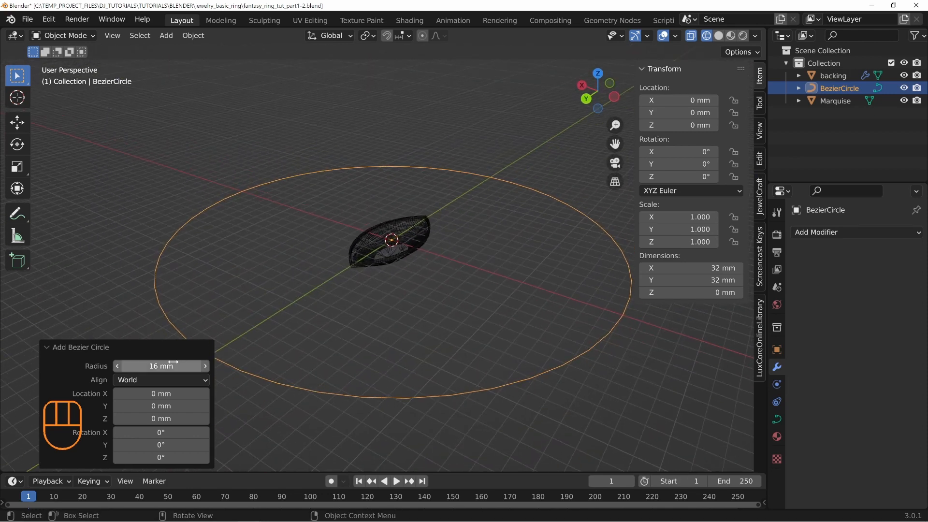
# Step: Return to solid shading and distribute the marquise gem along the Bezier circle with JewelCraft's Distribute on Curve
pyautogui.keyDown('shift'); pyautogui.moveTo(404, 220); pyautogui.dragTo(414, 271, button='middle'); pyautogui.keyUp('shift')
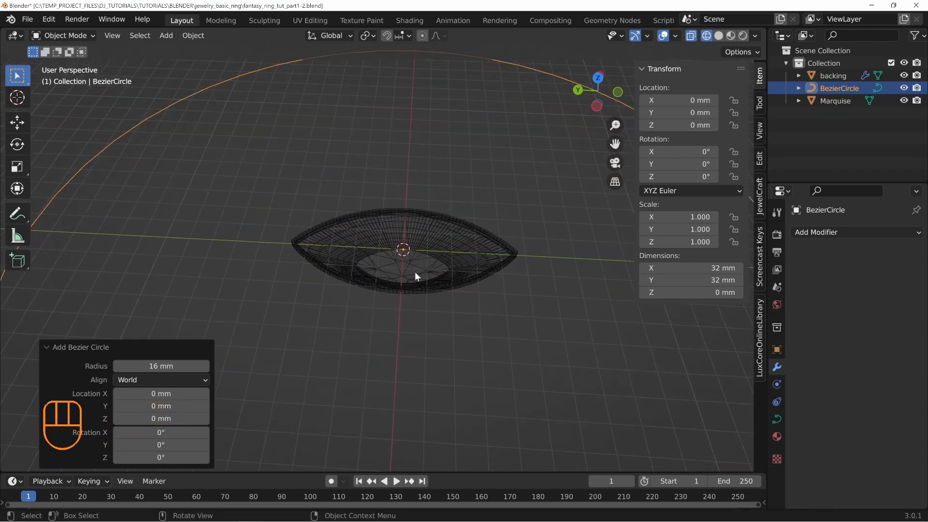
pyautogui.scroll(-3, 367, 292)
pyautogui.moveTo(366, 288); pyautogui.dragTo(503, 250, button='middle')
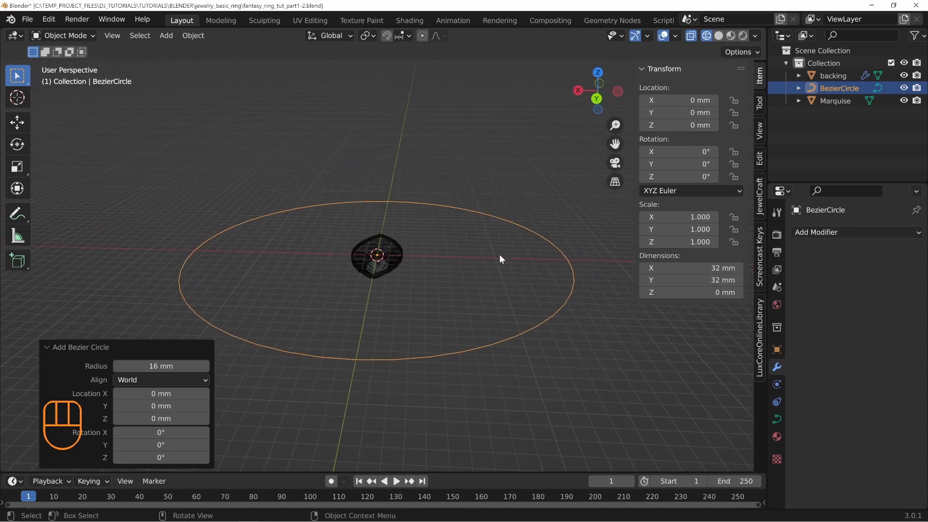
pyautogui.moveTo(368, 266)
pyautogui.mouseDown(button='middle')
pyautogui.moveTo(412, 262)
pyautogui.moveTo(387, 337)
pyautogui.moveTo(387, 256)
pyautogui.moveTo(427, 249)
pyautogui.moveTo(393, 245)
pyautogui.mouseUp(button='middle')
pyautogui.hotkey('shift', 'z')
pyautogui.click(393, 245)
pyautogui.keyDown('shift'); pyautogui.moveTo(420, 318); pyautogui.dragTo(447, 315, button='middle'); pyautogui.keyUp('shift')
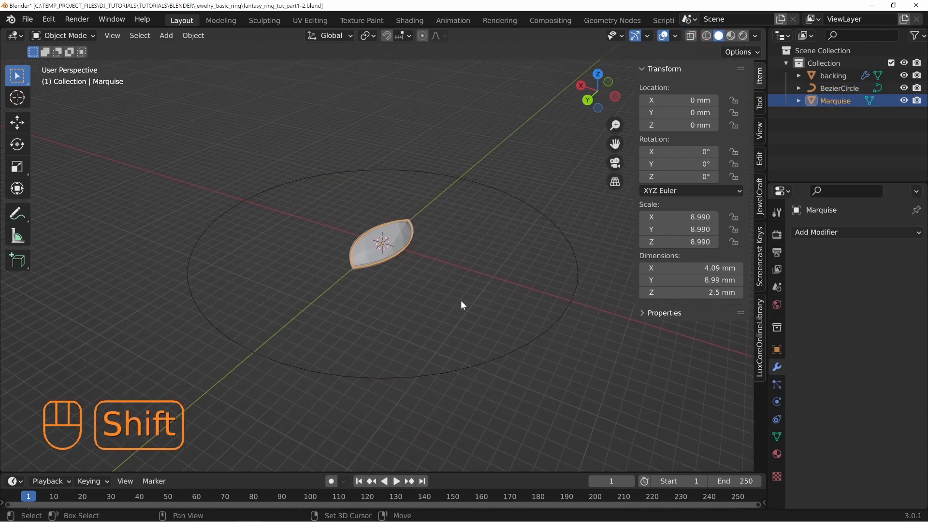
pyautogui.click(759, 199)
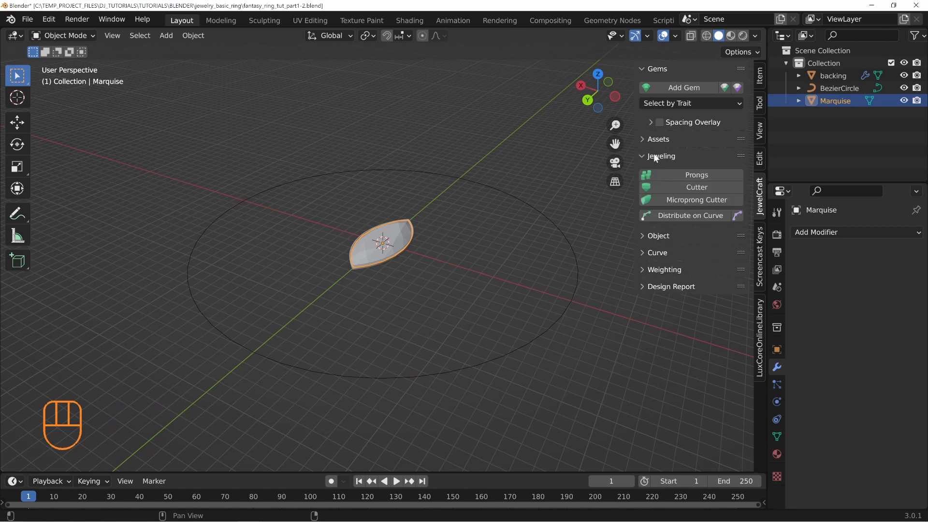
pyautogui.keyDown('shift'); pyautogui.click(240, 345); pyautogui.keyUp('shift')
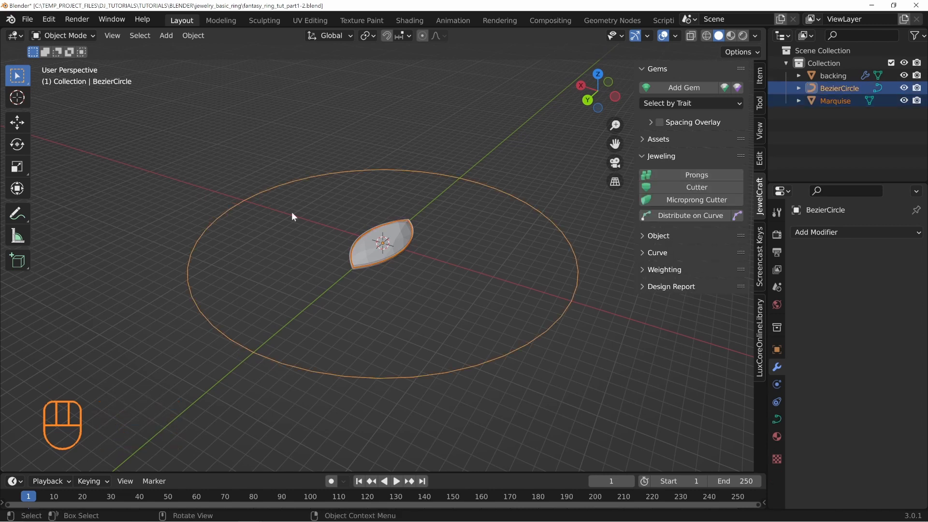
pyautogui.click(676, 216)
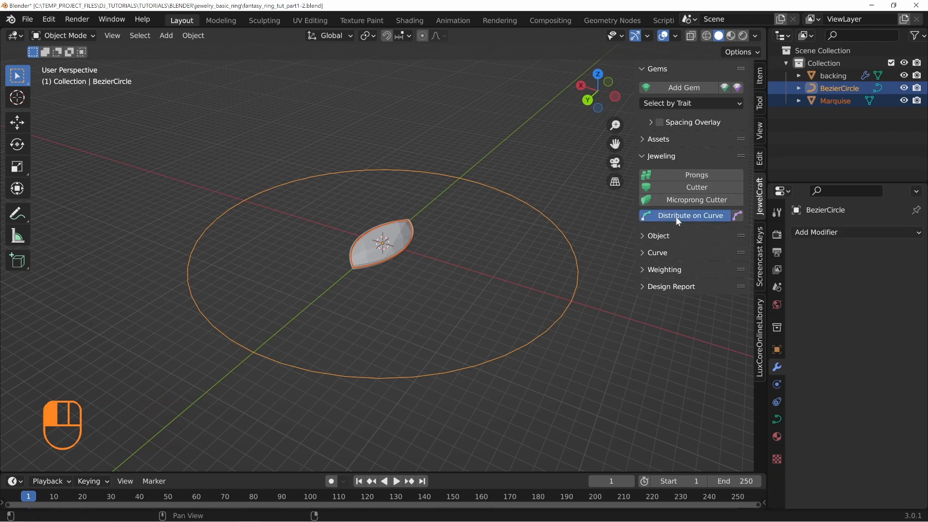
# Step: Reduce the distributed gems to a quantity of 1 and set the tilt to -90°
pyautogui.keyDown('shift'); pyautogui.moveTo(355, 271); pyautogui.dragTo(415, 165, button='middle'); pyautogui.keyUp('shift')
pyautogui.moveTo(520, 254); pyautogui.dragTo(405, 178, button='middle')
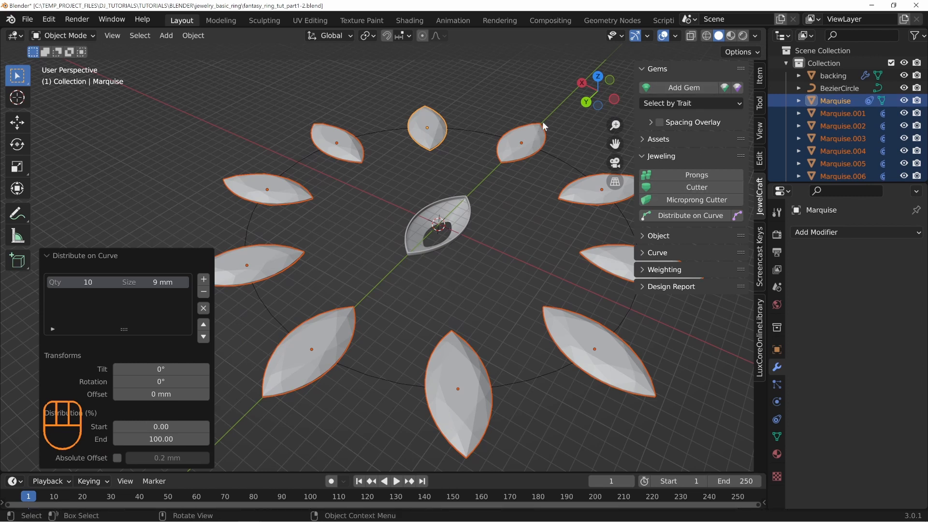
pyautogui.moveTo(529, 229); pyautogui.dragTo(520, 259, button='middle')
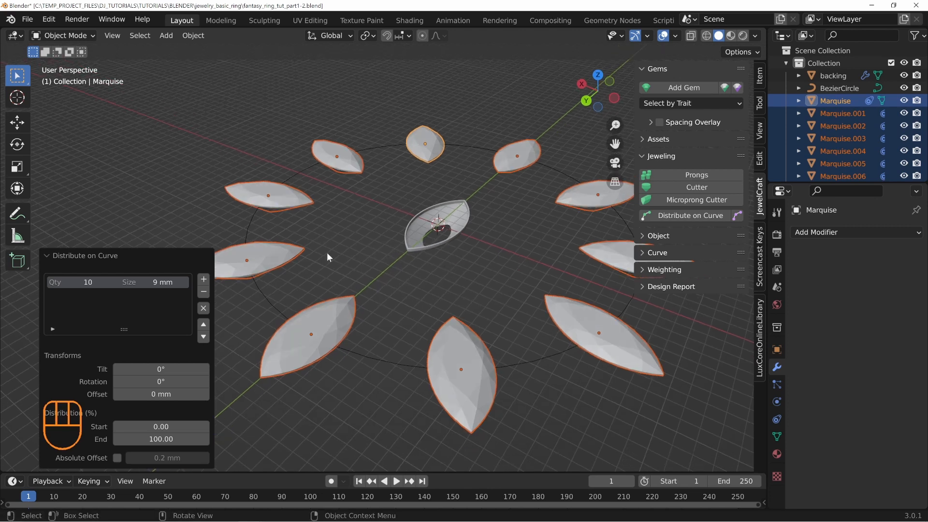
pyautogui.moveTo(71, 282); pyautogui.dragTo(68, 280)
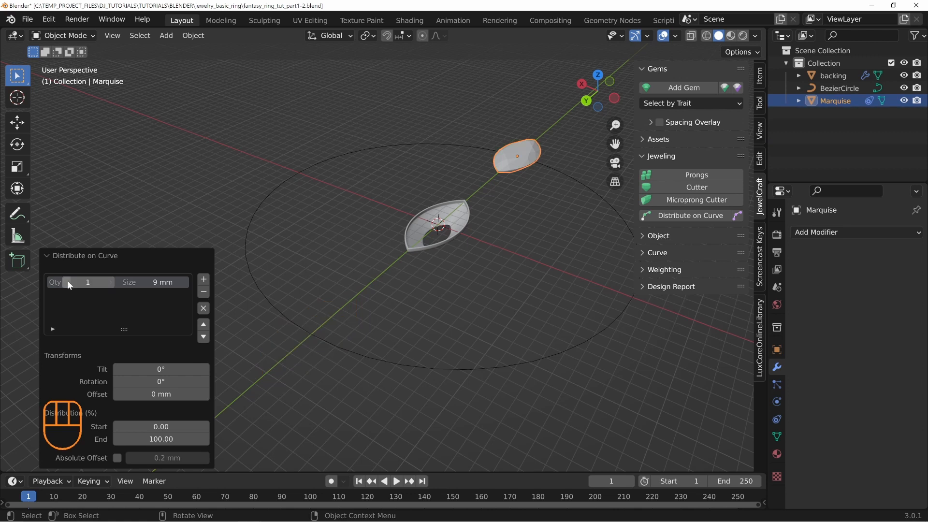
pyautogui.moveTo(353, 370); pyautogui.dragTo(381, 333, button='middle')
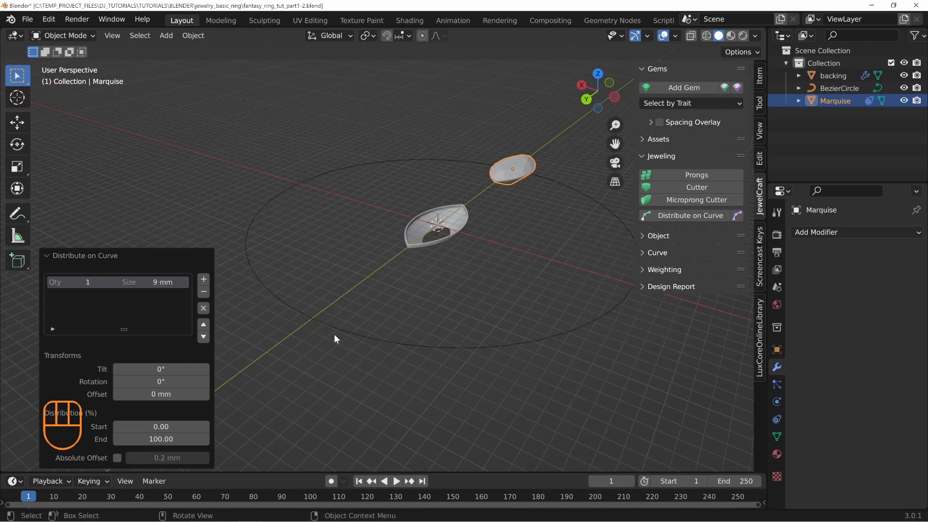
pyautogui.click(159, 369)
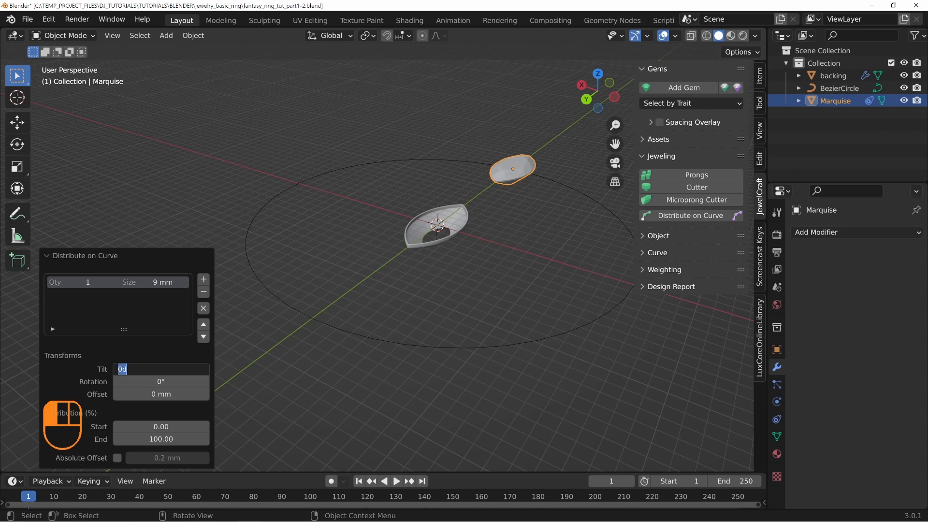
pyautogui.write('-90')
pyautogui.press('Return')
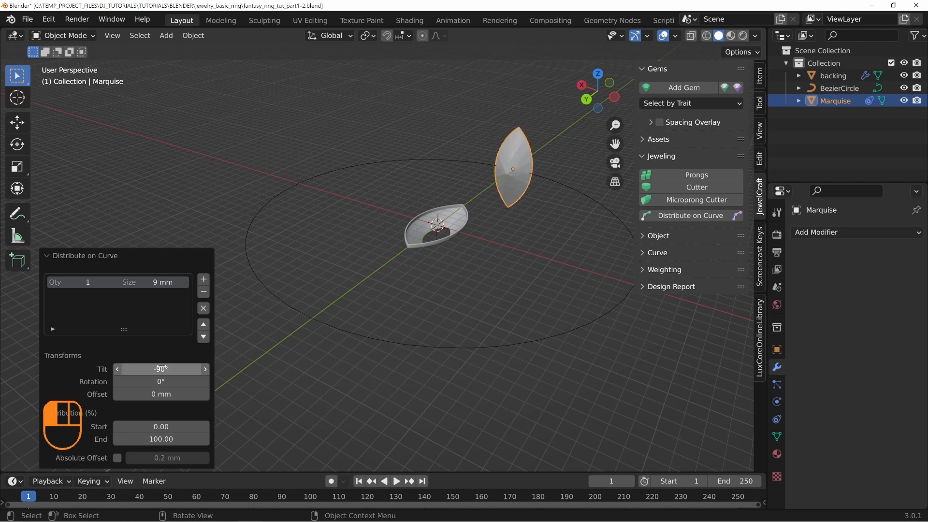
# Step: Distribute the backing along the same Bezier circle with Distribute on Curve, using a quantity of 1
pyautogui.press('KP_1')
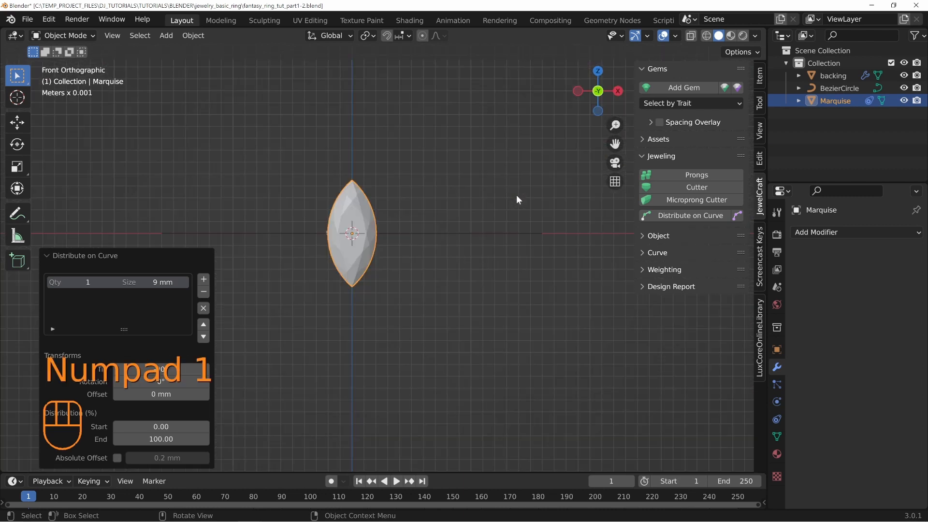
pyautogui.scroll(3, 376, 253)
pyautogui.keyDown('shift'); pyautogui.moveTo(319, 99); pyautogui.dragTo(390, 107, button='middle'); pyautogui.keyUp('shift')
pyautogui.moveTo(386, 355); pyautogui.dragTo(444, 280, button='middle')
pyautogui.scroll(-4, 428, 277)
pyautogui.scroll(3, 468, 295)
pyautogui.click(458, 234)
pyautogui.keyDown('shift'); pyautogui.moveTo(453, 227); pyautogui.dragTo(462, 292, button='middle'); pyautogui.keyUp('shift')
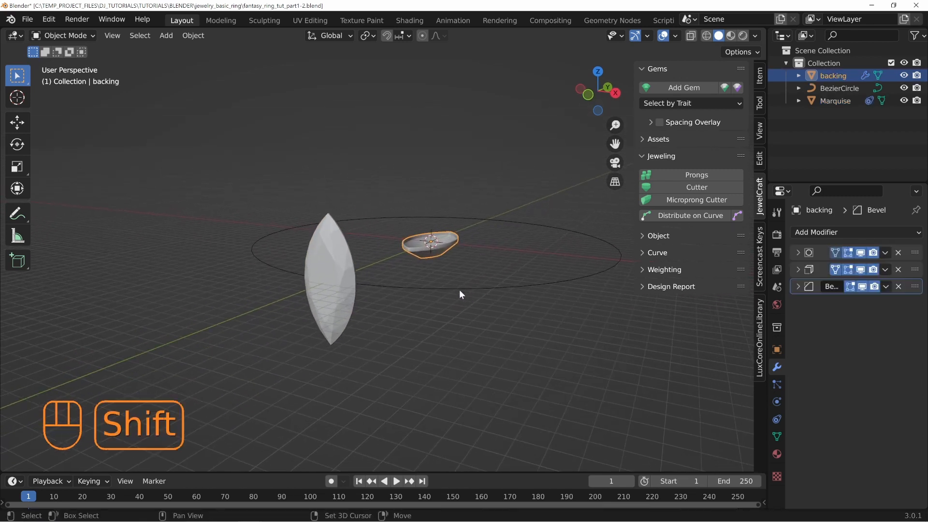
pyautogui.keyDown('shift'); pyautogui.click(457, 287); pyautogui.keyUp('shift')
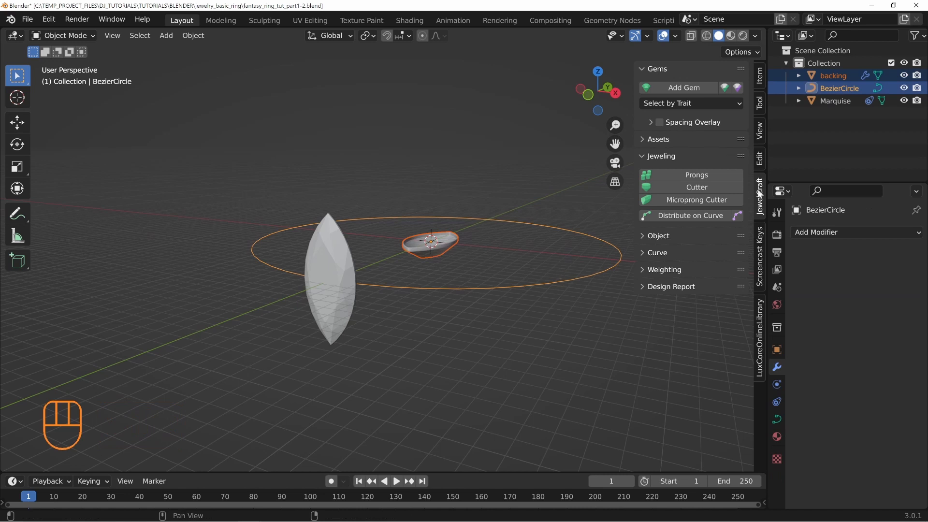
pyautogui.click(690, 214)
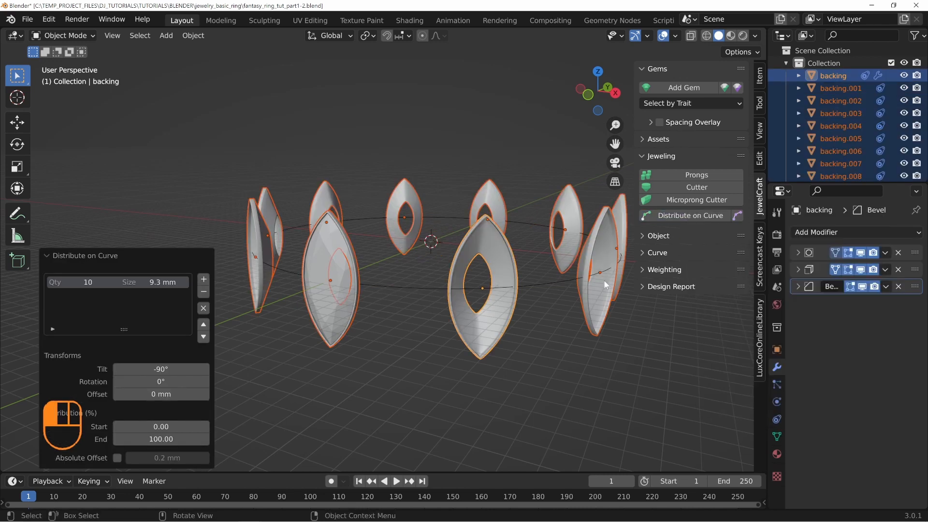
pyautogui.moveTo(61, 280); pyautogui.dragTo(66, 283)
# Step: Select only the Bezier circle and save the file
pyautogui.moveTo(387, 320); pyautogui.dragTo(464, 313, button='middle')
pyautogui.hotkey('alt', 'a')
pyautogui.click(384, 344)
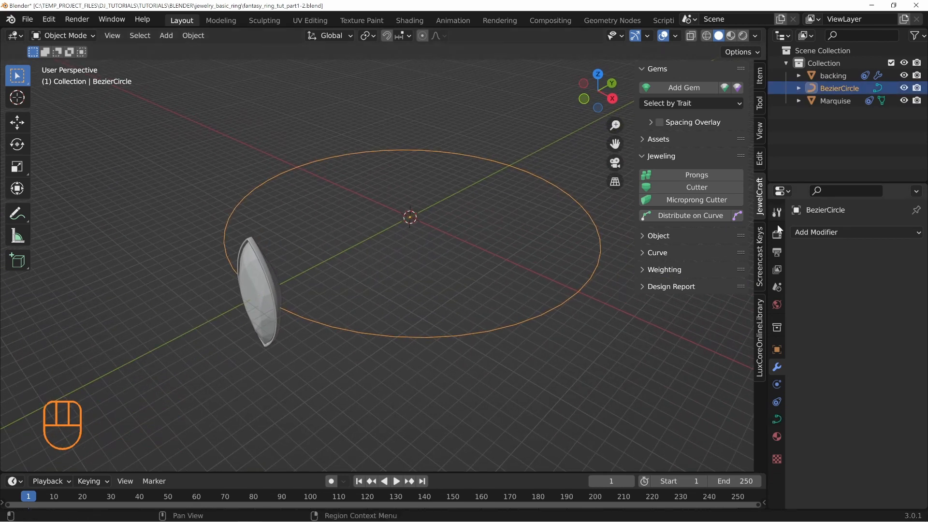
pyautogui.hotkey('ctrl', 's')
# Step: Extrude the Bezier circle's curve geometry to 6.66 mm and inspect the resulting guide wall behind the gem
pyautogui.moveTo(419, 275); pyautogui.dragTo(428, 272, button='middle')
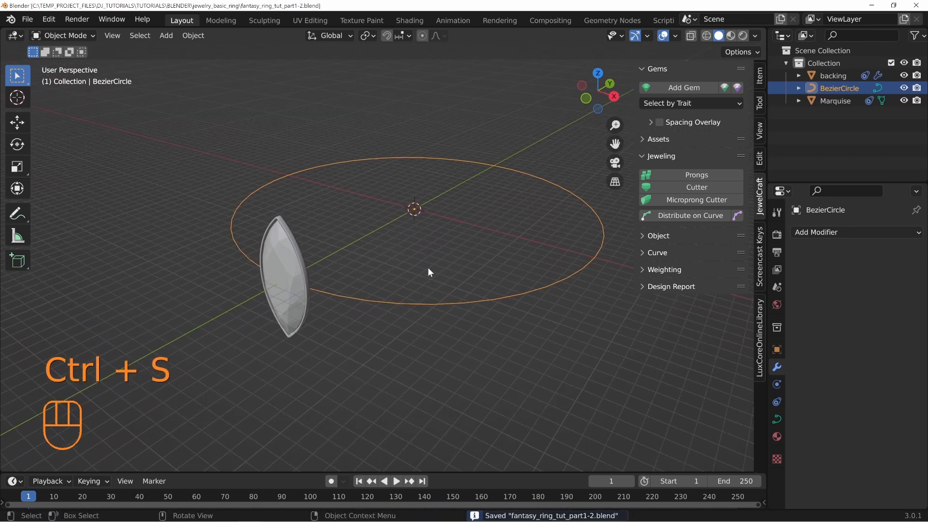
pyautogui.click(777, 419)
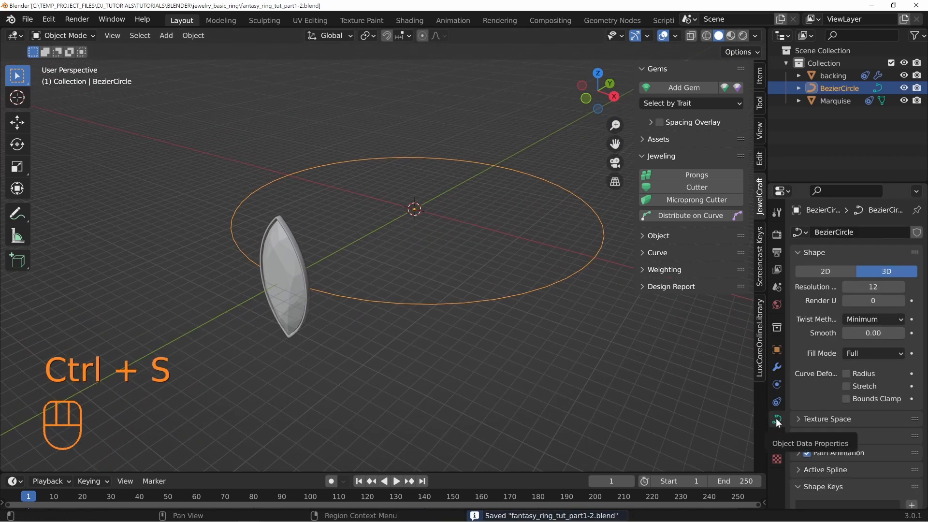
pyautogui.click(820, 435)
pyautogui.scroll(-2, 822, 432)
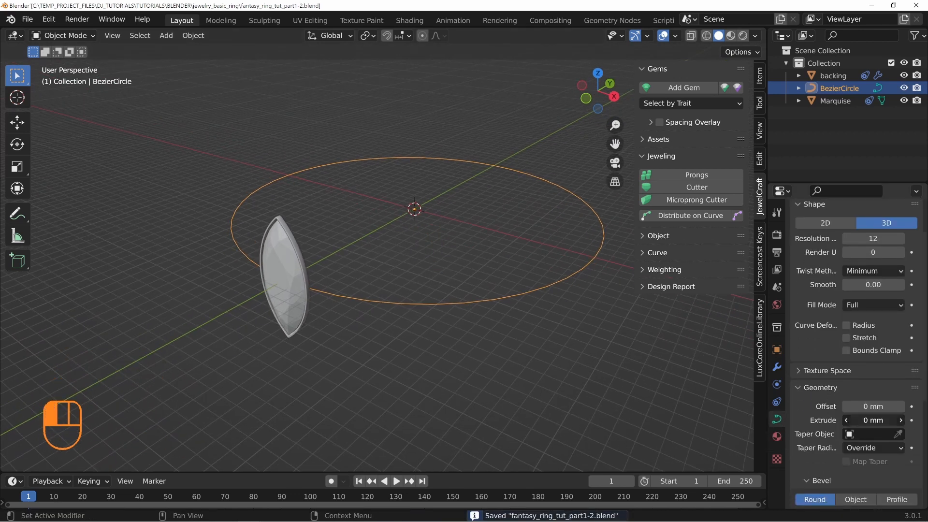
pyautogui.moveTo(872, 420); pyautogui.dragTo(927, 420)
pyautogui.moveTo(408, 369); pyautogui.dragTo(433, 307, button='middle')
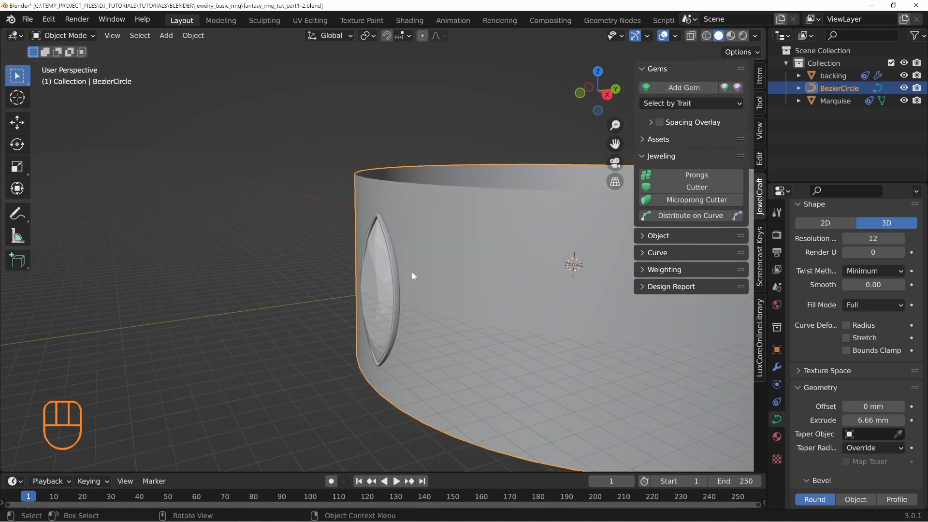
pyautogui.moveTo(407, 247); pyautogui.dragTo(529, 200, button='middle')
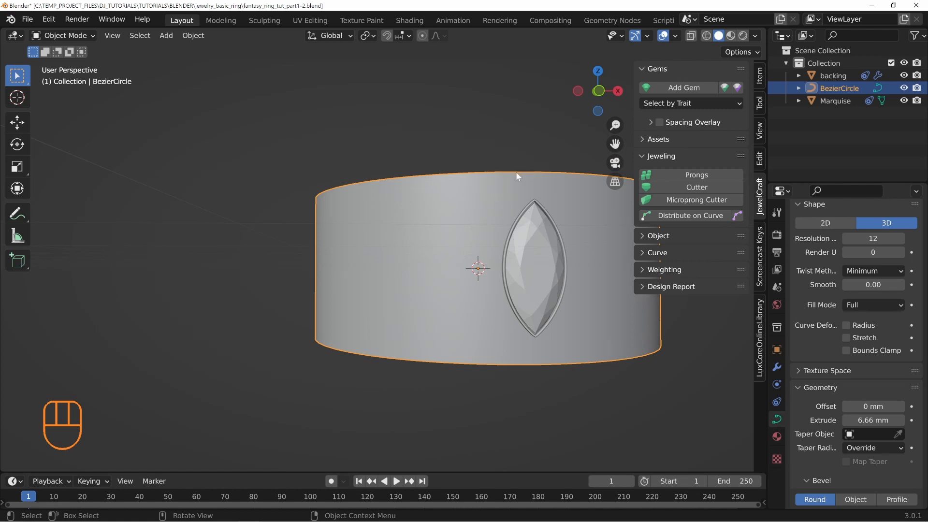
pyautogui.keyDown('shift'); pyautogui.moveTo(420, 239); pyautogui.dragTo(455, 240, button='middle'); pyautogui.keyUp('shift')
pyautogui.scroll(2, 505, 239)
pyautogui.moveTo(604, 372); pyautogui.dragTo(458, 346, button='middle')
pyautogui.scroll(-5, 483, 314)
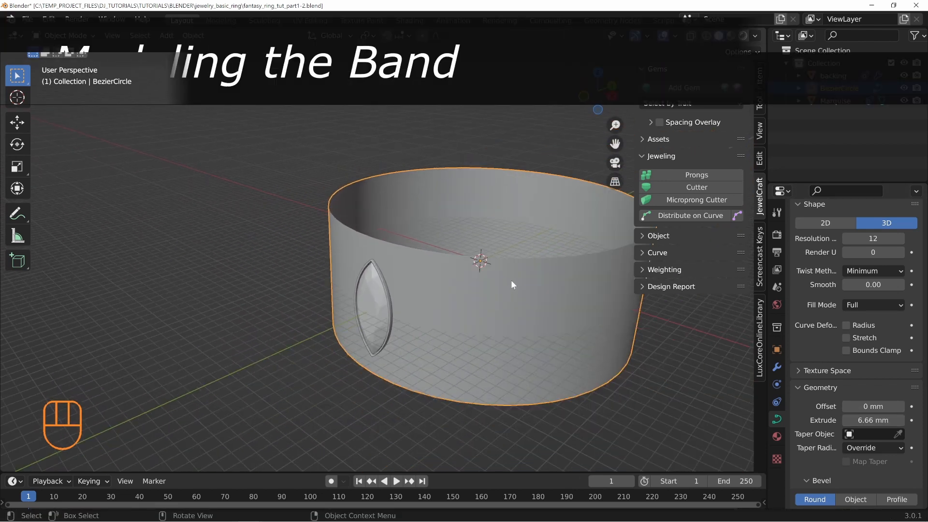
# Step: Add a mesh circle at the origin with 64 vertices for the band
pyautogui.moveTo(511, 280); pyautogui.dragTo(508, 286, button='middle')
pyautogui.hotkey('shift', 'a')
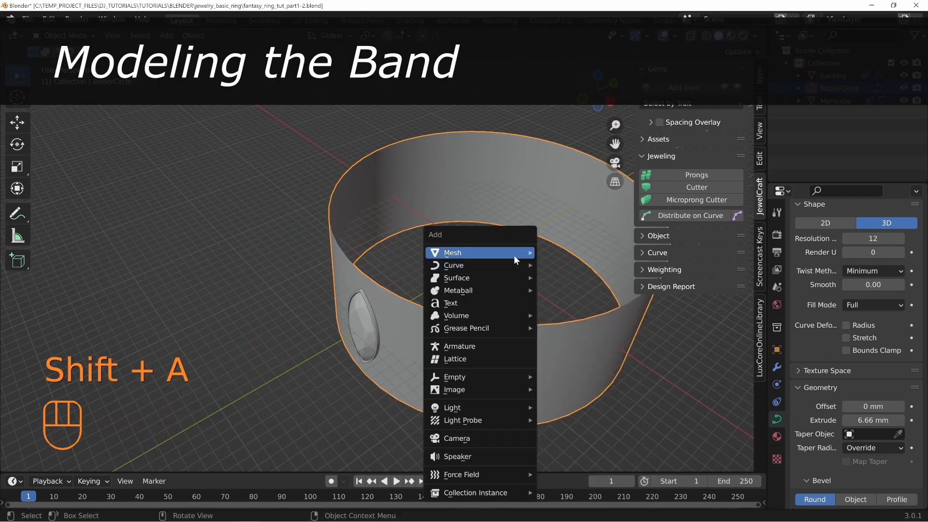
pyautogui.moveTo(514, 254)
pyautogui.scroll(1, 585, 249)
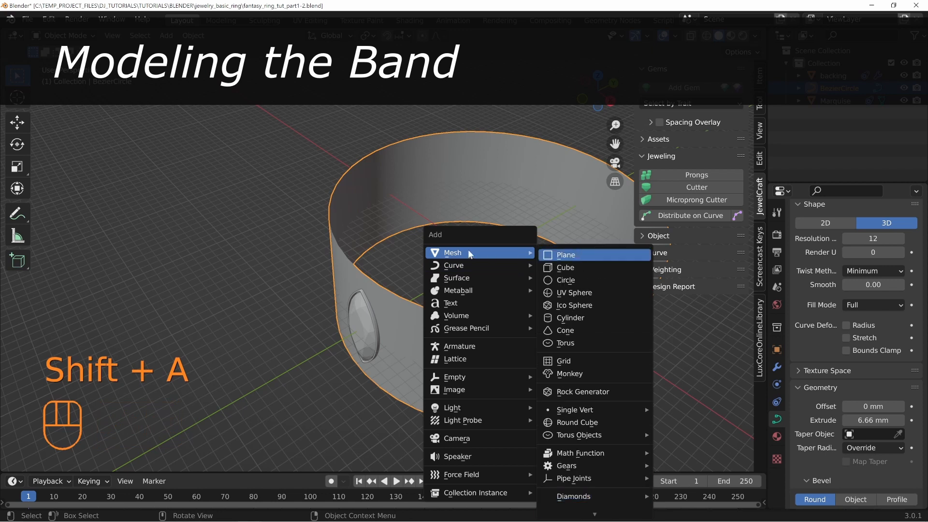
pyautogui.click(585, 280)
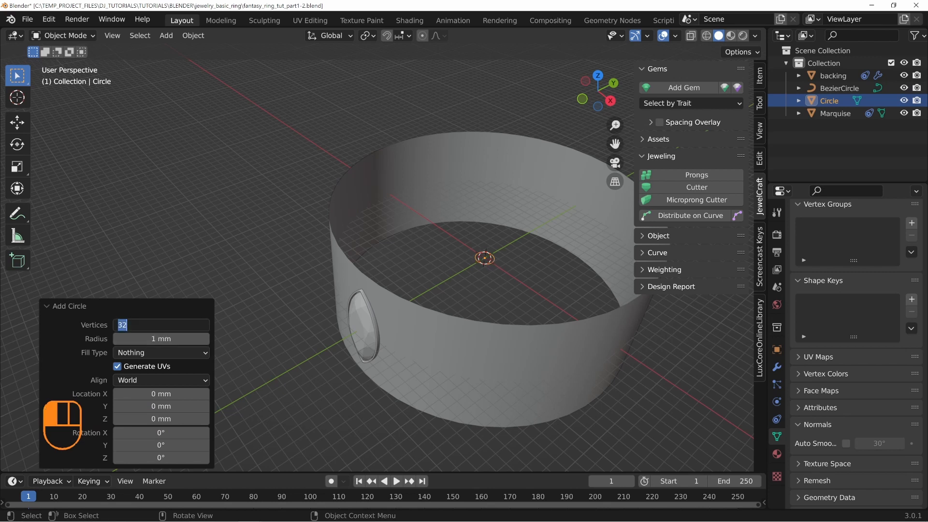
pyautogui.keyDown('shift'); pyautogui.moveTo(491, 272); pyautogui.dragTo(472, 301, button='middle'); pyautogui.keyUp('shift')
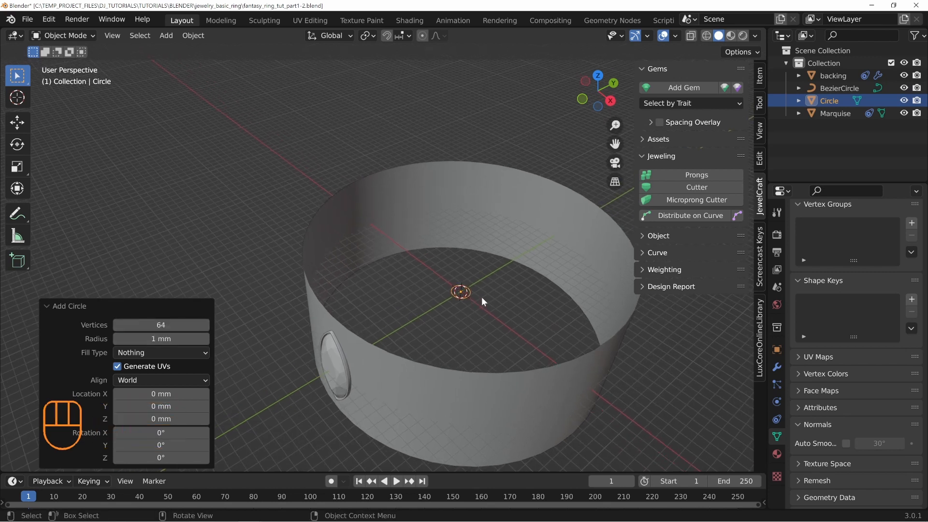
# Step: Scale the mesh circle up by about 16.17, and fine-tune it by about 0.99 to fit close to the guide wall behind the gem
pyautogui.press('s')
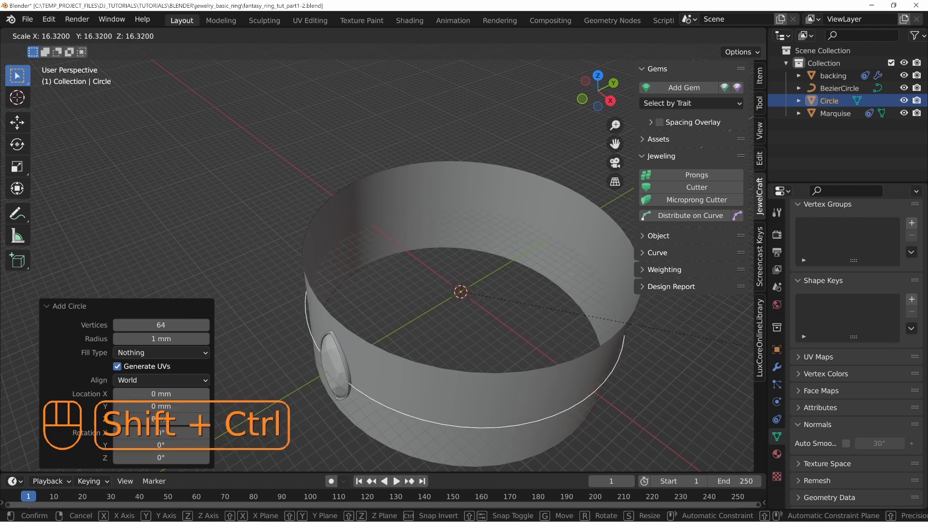
pyautogui.click(34, 378)
pyautogui.scroll(4, 288, 403)
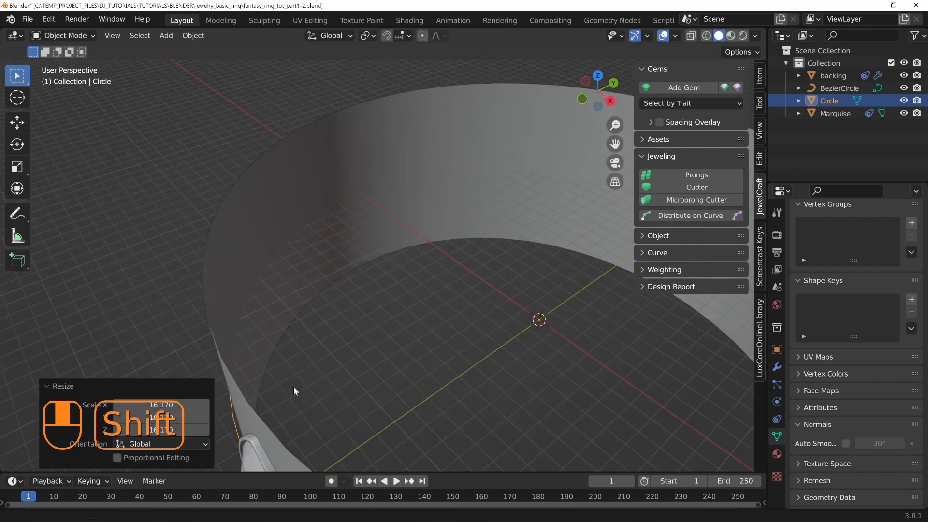
pyautogui.keyDown('shift'); pyautogui.moveTo(287, 403); pyautogui.dragTo(327, 274, button='middle'); pyautogui.keyUp('shift')
pyautogui.moveTo(343, 331); pyautogui.dragTo(435, 214, button='middle')
pyautogui.press('s')
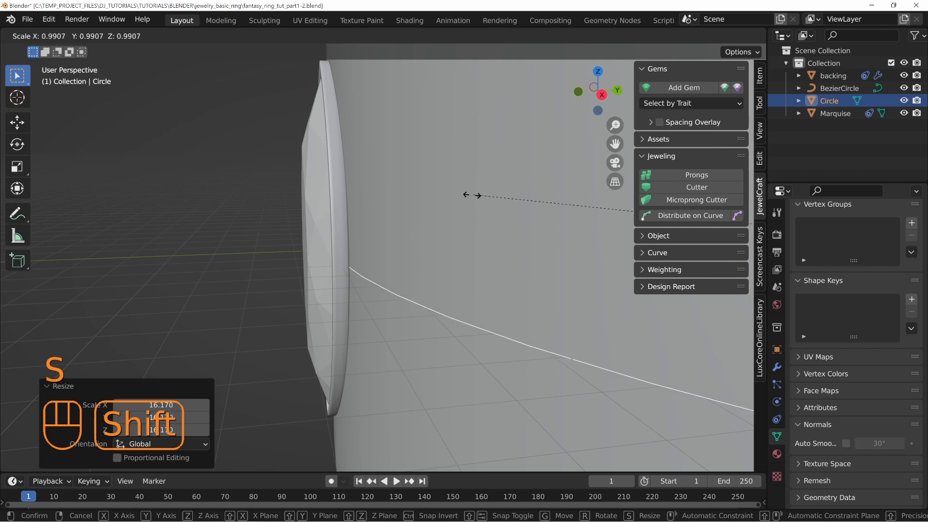
pyautogui.click(468, 200)
# Step: Hide the extruded Bezier circle guide in the viewport
pyautogui.moveTo(343, 252); pyautogui.dragTo(651, 161, button='middle')
pyautogui.click(488, 282)
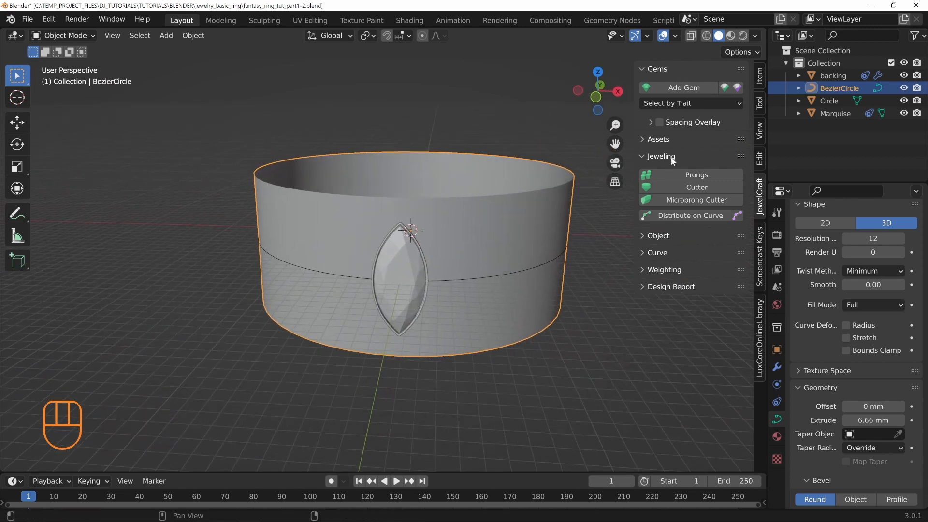
pyautogui.click(904, 88)
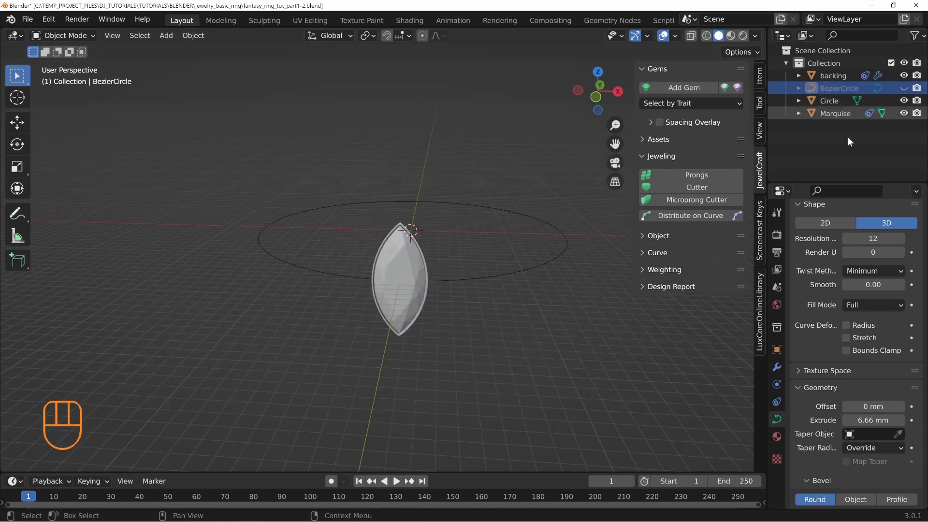
# Step: Select the mesh circle and rename it BAND
pyautogui.click(453, 280)
pyautogui.moveTo(509, 292); pyautogui.dragTo(425, 313, button='middle')
pyautogui.scroll(3, 426, 313)
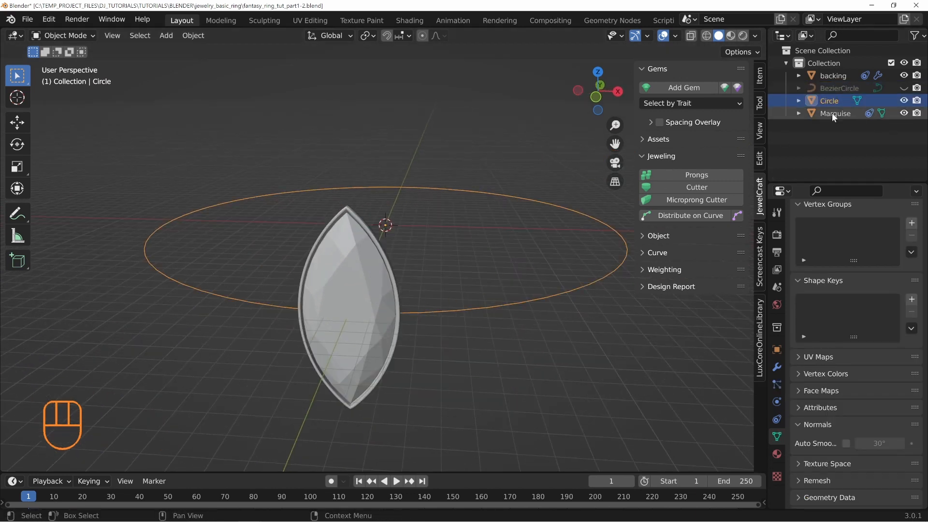
pyautogui.write('BAND')
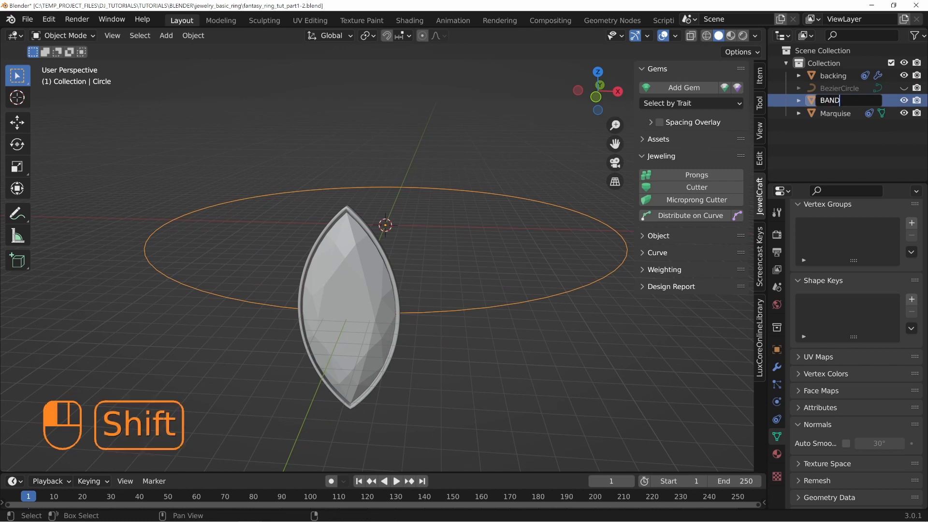
pyautogui.press('Return')
# Step: Select the band circle's vertices from the centreline across its +X half in wireframe top view and delete them
pyautogui.press('Tab')
pyautogui.moveTo(468, 298)
pyautogui.mouseDown(button='middle')
pyautogui.moveTo(478, 289)
pyautogui.moveTo(471, 284)
pyautogui.mouseUp(button='middle')
pyautogui.press('1')
pyautogui.press('KP_7')
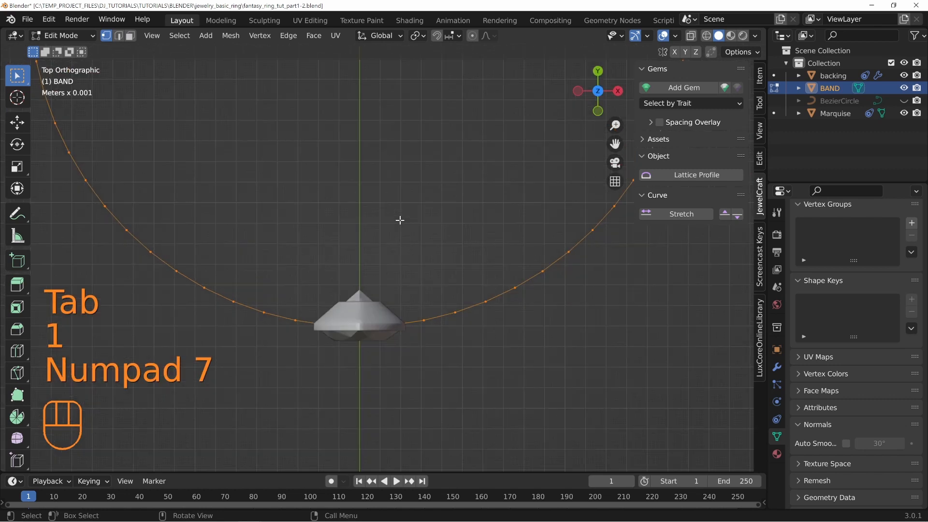
pyautogui.scroll(-5, 433, 236)
pyautogui.moveTo(387, 158); pyautogui.dragTo(520, 401)
pyautogui.scroll(3, 528, 397)
pyautogui.press('z')
pyautogui.click(382, 354)
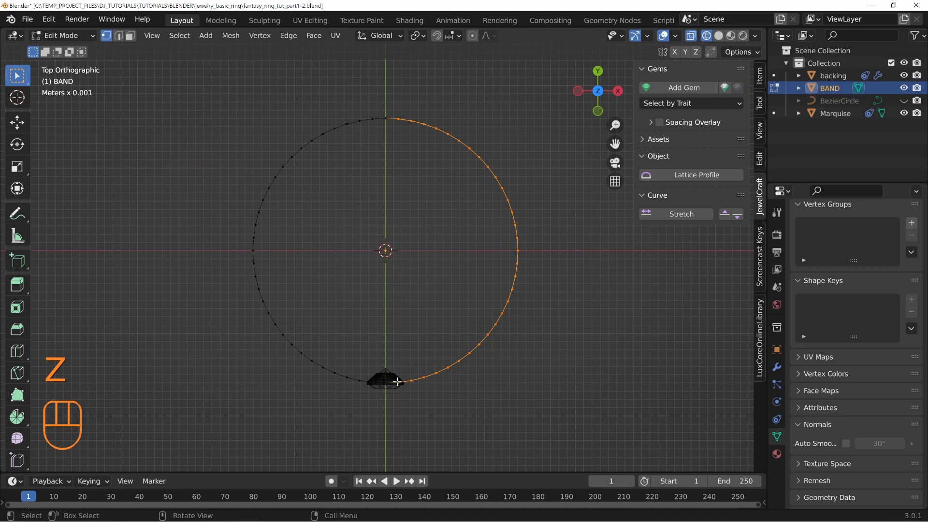
pyautogui.press('x')
pyautogui.click(457, 222)
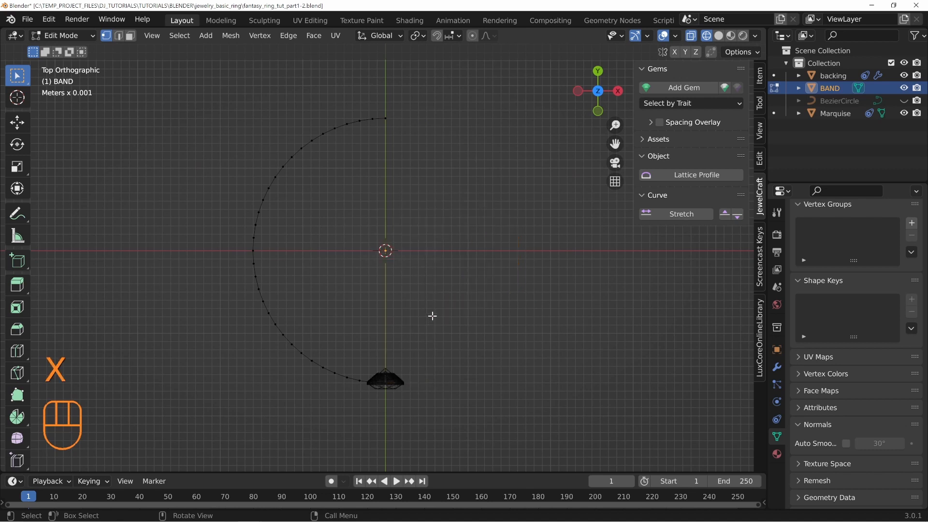
# Step: Add a Mirror modifier to the remaining half circle, mirroring it across the X axis
pyautogui.press('Tab')
pyautogui.click(775, 367)
pyautogui.click(842, 231)
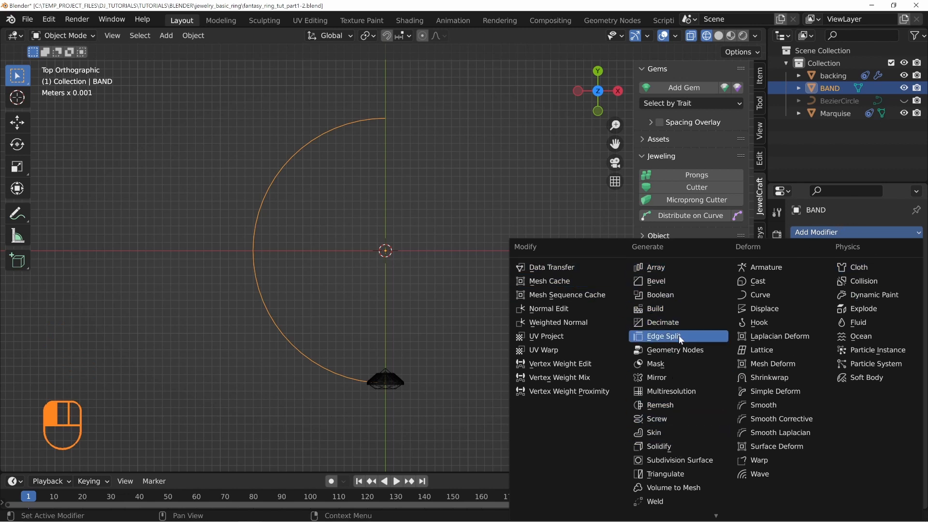
pyautogui.click(657, 379)
pyautogui.moveTo(442, 355)
pyautogui.mouseDown(button='middle')
pyautogui.moveTo(525, 291)
pyautogui.moveTo(445, 287)
pyautogui.mouseUp(button='middle')
pyautogui.press('z')
pyautogui.click(399, 286)
# Step: Try moving the half circle's edge nearest the gem freely to test the Mirror modifier
pyautogui.press('Tab')
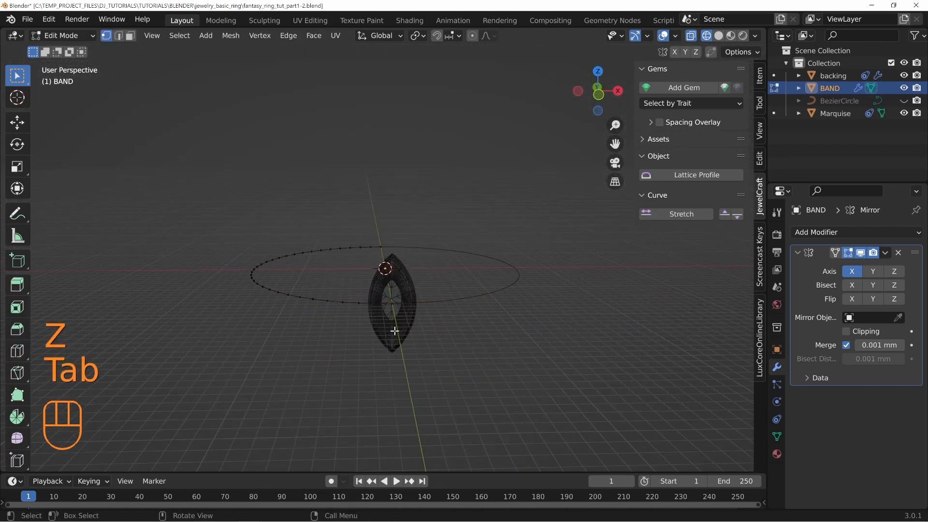
pyautogui.press('2')
pyautogui.moveTo(420, 348); pyautogui.dragTo(519, 326, button='middle')
pyautogui.press('z')
pyautogui.click(580, 325)
pyautogui.scroll(-4, 496, 276)
pyautogui.press('g')
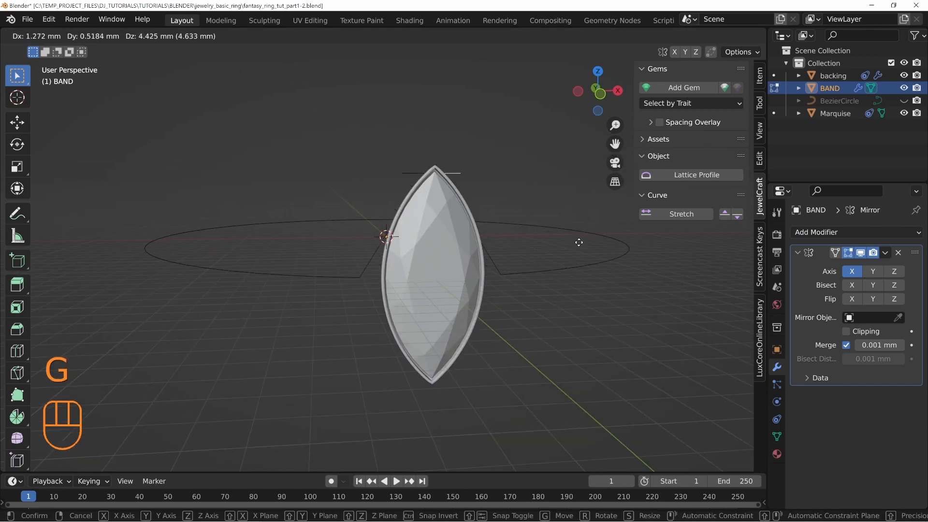
pyautogui.click(485, 197)
pyautogui.moveTo(483, 222)
pyautogui.mouseDown(button='middle')
pyautogui.moveTo(512, 234)
pyautogui.moveTo(499, 215)
pyautogui.mouseUp(button='middle')
pyautogui.press('g')
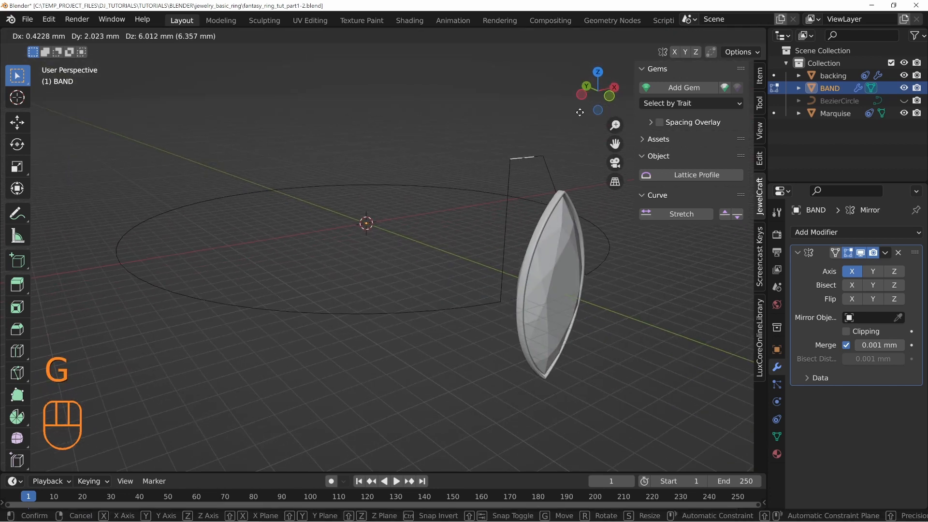
pyautogui.rightClick(530, 119)
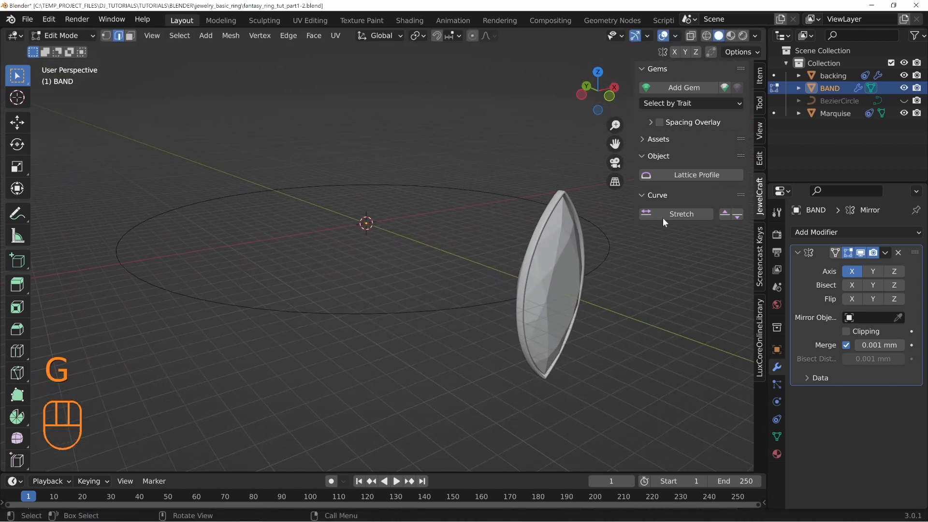
# Step: Enable Clipping on the Mirror modifier and extrude the whole half circle about 6.69 mm upward along Z
pyautogui.click(847, 331)
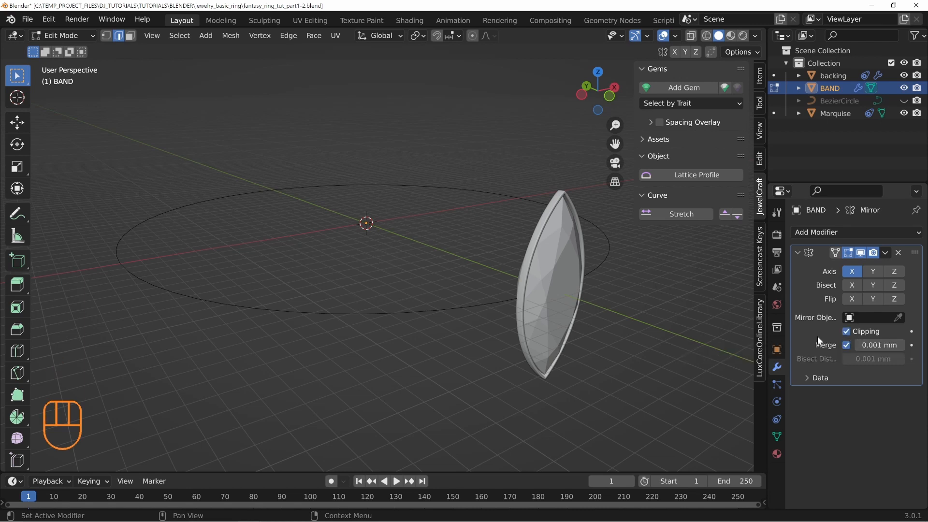
pyautogui.keyDown('shift'); pyautogui.moveTo(463, 276); pyautogui.dragTo(429, 274, button='middle'); pyautogui.keyUp('shift')
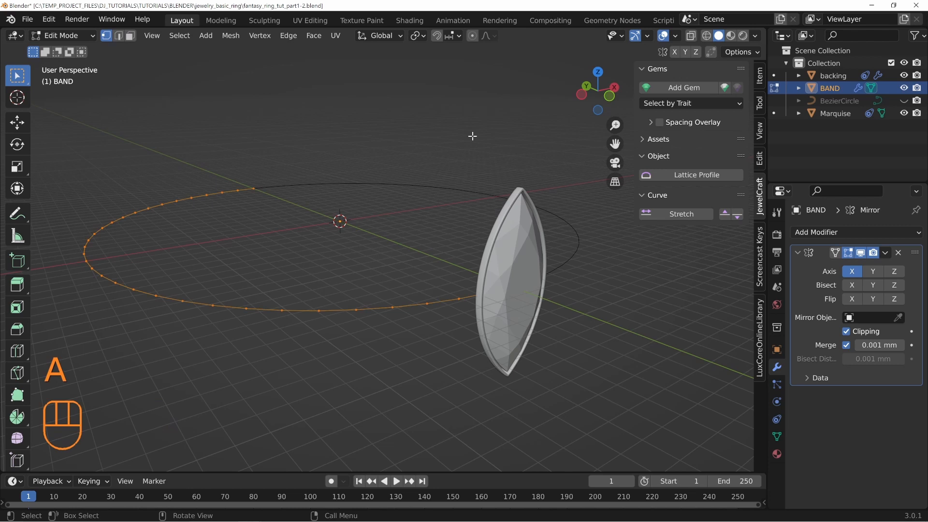
pyautogui.press('e')
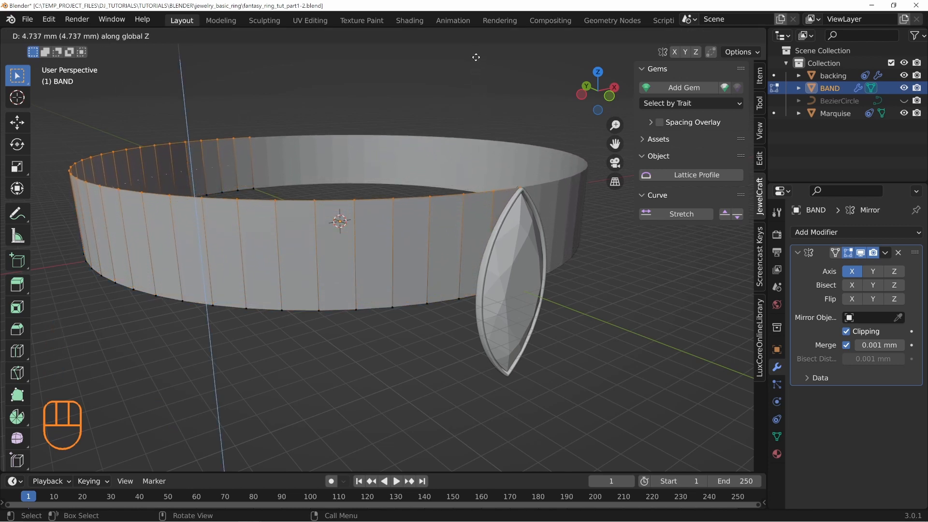
pyautogui.click(479, 450)
pyautogui.moveTo(557, 348); pyautogui.dragTo(448, 129, button='middle')
pyautogui.moveTo(459, 305); pyautogui.dragTo(367, 283, button='middle')
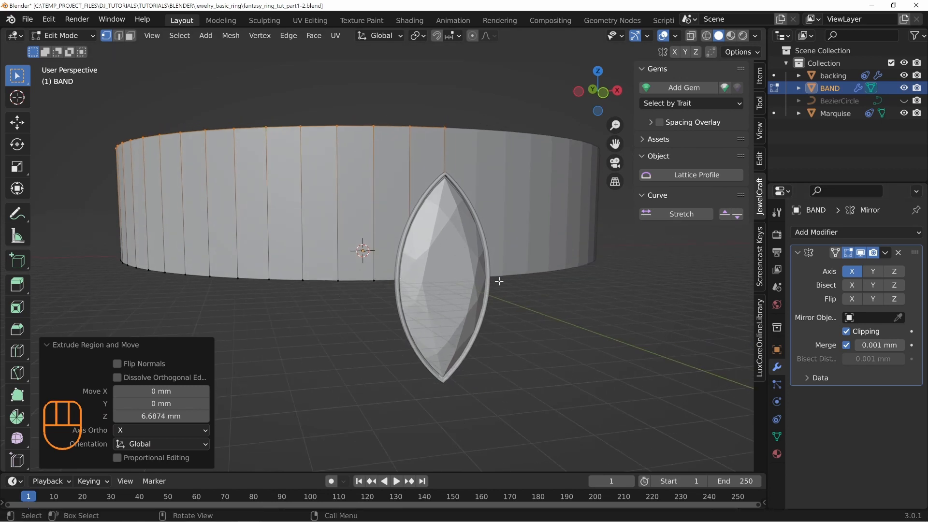
pyautogui.moveTo(498, 281); pyautogui.dragTo(470, 290, button='middle')
pyautogui.moveTo(464, 338); pyautogui.dragTo(350, 258, button='middle')
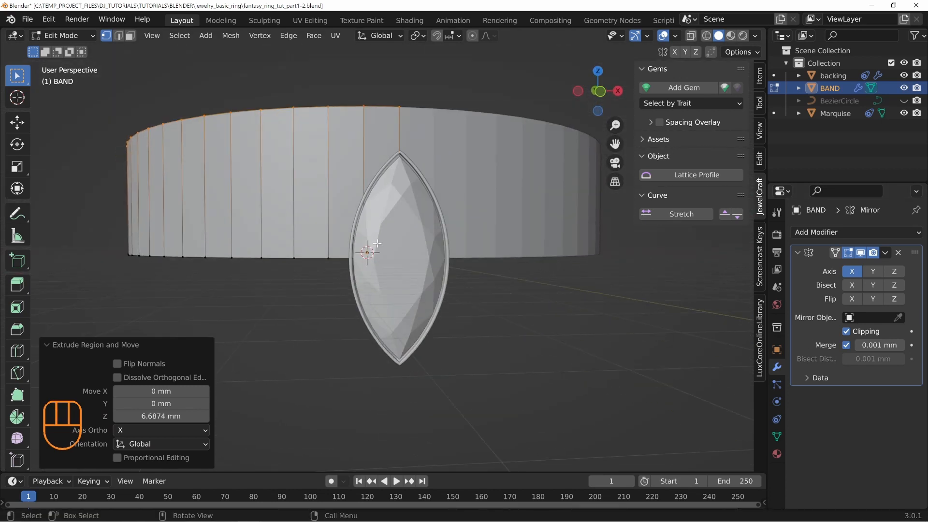
# Step: Mirror the band across the Z axis as well, switch to edge selection, and save the file
pyautogui.click(893, 272)
pyautogui.moveTo(458, 280); pyautogui.dragTo(570, 298, button='middle')
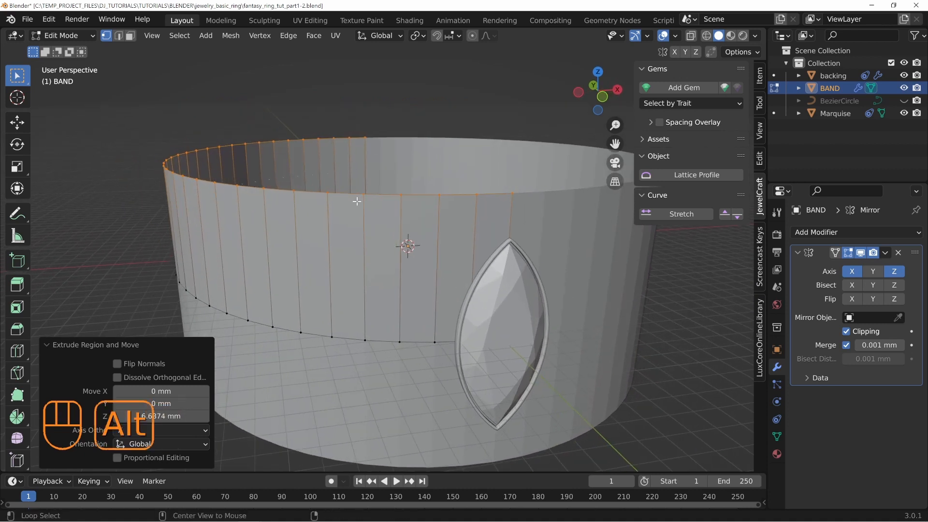
pyautogui.keyDown('alt'); pyautogui.click(367, 198); pyautogui.keyUp('alt')
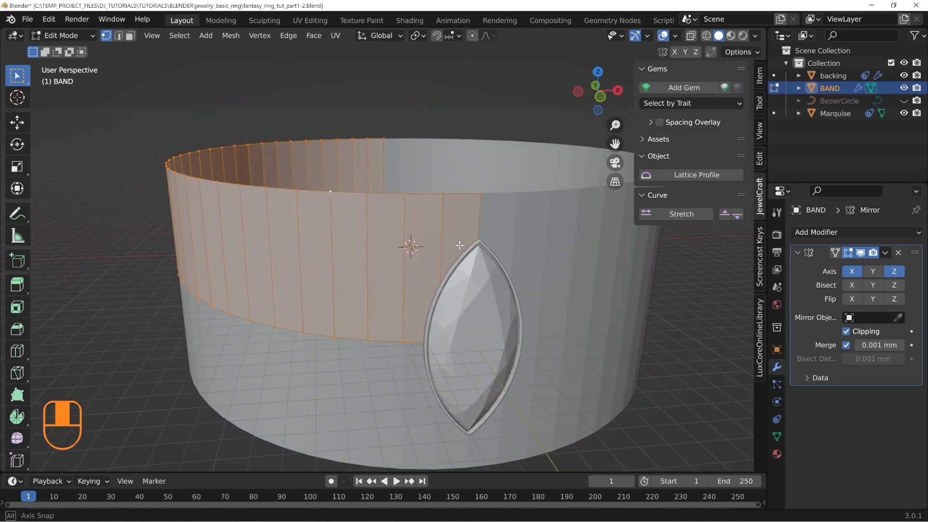
pyautogui.press('2')
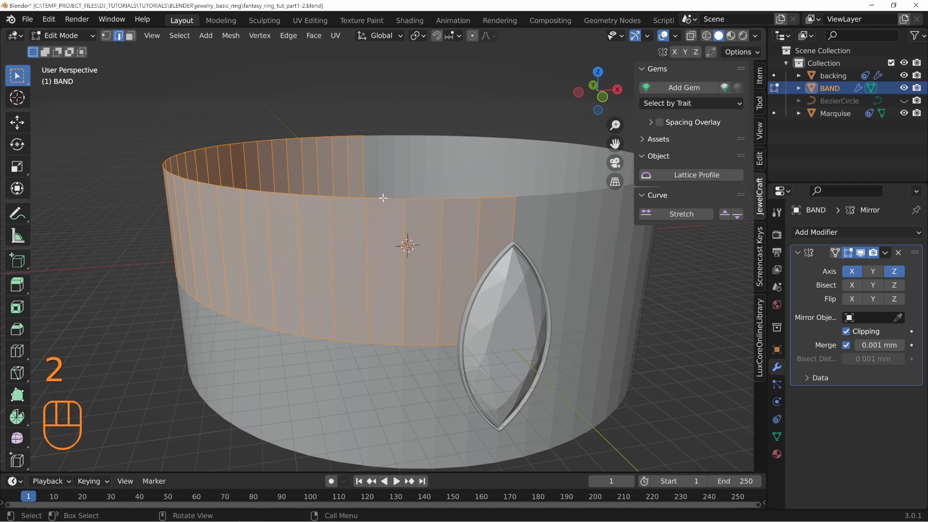
pyautogui.hotkey('ctrl', 's')
# Step: Select the band's top edge loop and lower it about 4.9 mm along Z to narrow the band
pyautogui.keyDown('shift'); pyautogui.moveTo(426, 197); pyautogui.dragTo(421, 222, button='middle'); pyautogui.keyUp('shift')
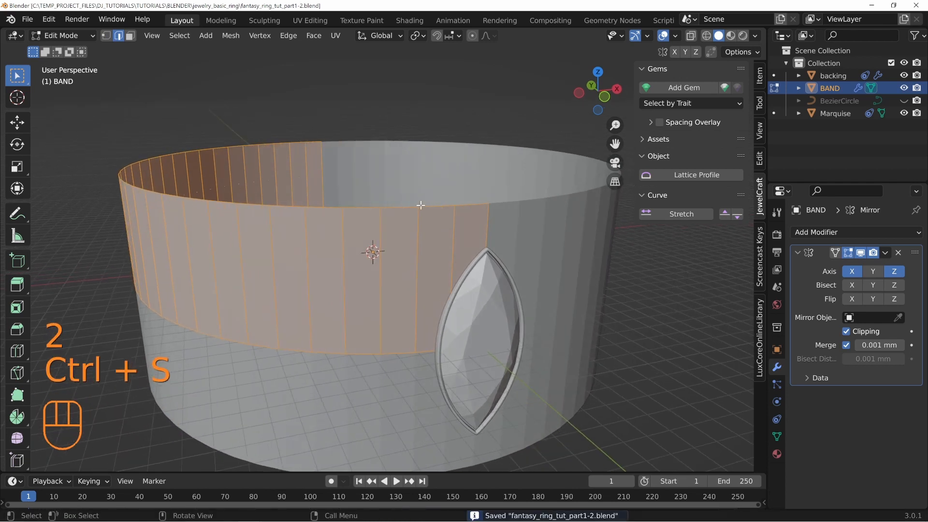
pyautogui.keyDown('alt'); pyautogui.click(433, 207); pyautogui.keyUp('alt')
pyautogui.press('g')
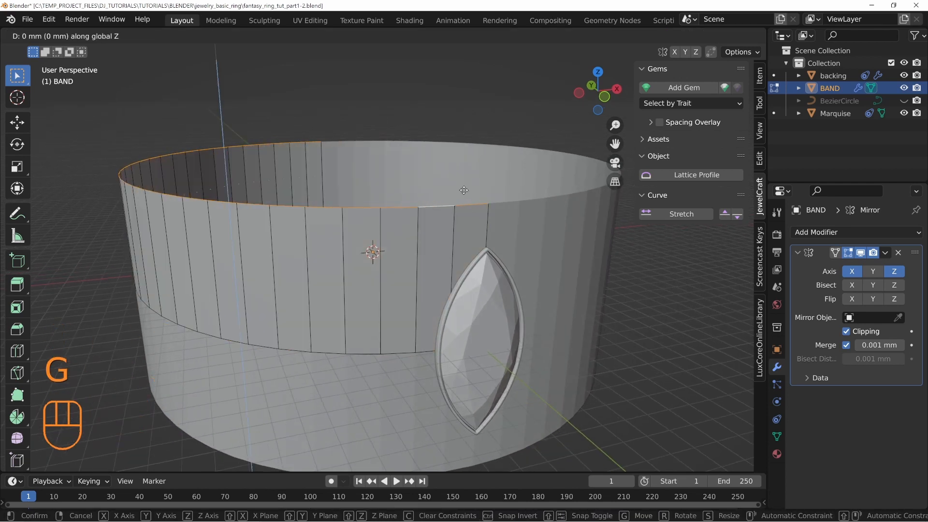
pyautogui.press('z')
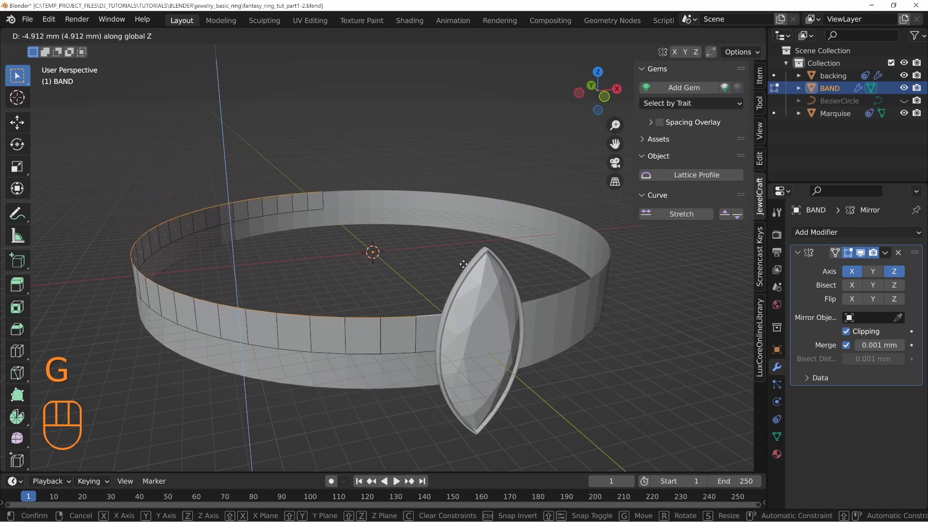
pyautogui.click(303, 320)
# Step: Select only the band's top edge directly behind the gem, using wireframe display to reach and check it
pyautogui.keyDown('shift'); pyautogui.moveTo(435, 308); pyautogui.dragTo(463, 279, button='middle'); pyautogui.keyUp('shift')
pyautogui.press('z')
pyautogui.click(385, 271)
pyautogui.moveTo(385, 271)
pyautogui.mouseDown(button='middle')
pyautogui.moveTo(504, 252)
pyautogui.moveTo(425, 247)
pyautogui.mouseUp(button='middle')
pyautogui.press('z')
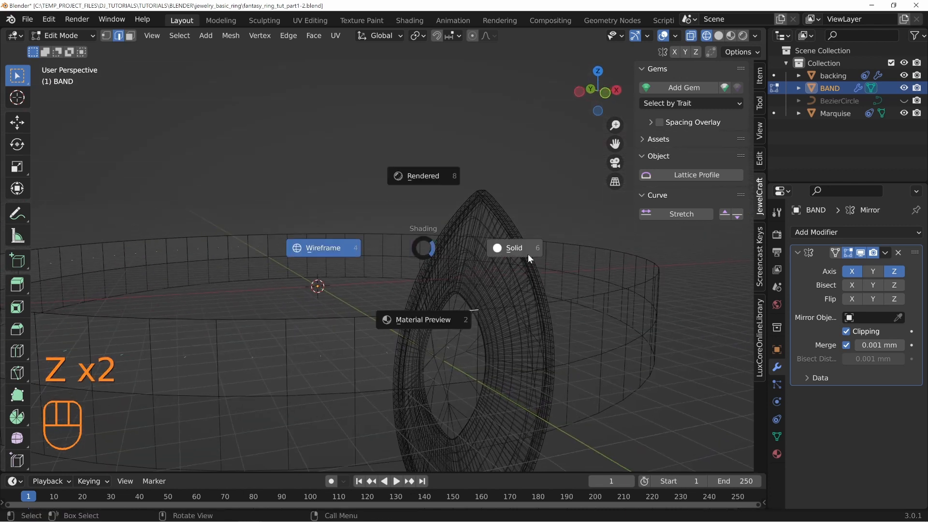
pyautogui.click(529, 250)
pyautogui.moveTo(437, 308); pyautogui.dragTo(528, 305, button='middle')
pyautogui.press('z')
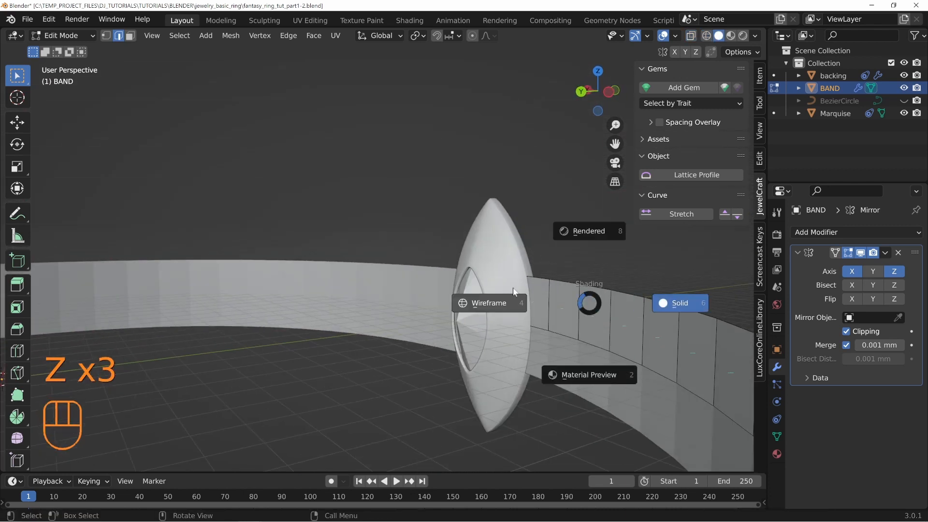
pyautogui.click(489, 288)
pyautogui.moveTo(495, 273); pyautogui.dragTo(440, 271, button='middle')
pyautogui.press('z')
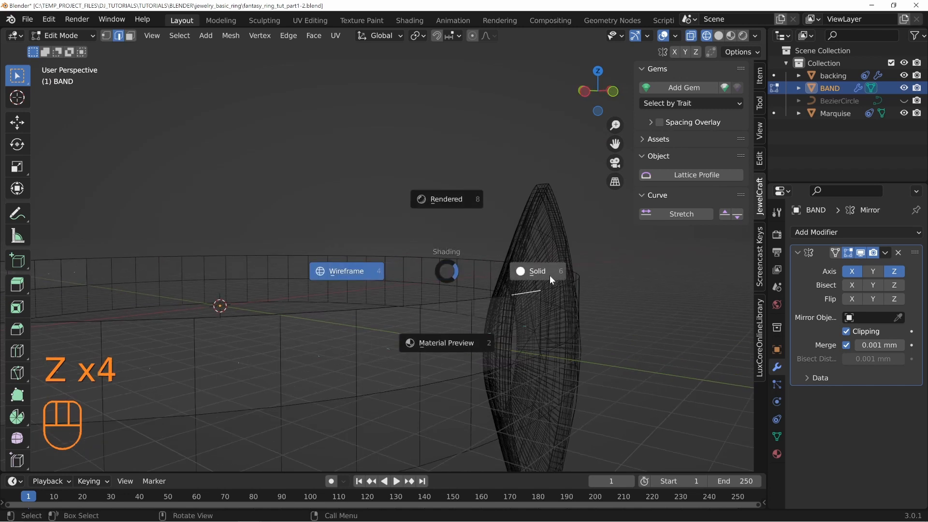
pyautogui.click(549, 274)
pyautogui.moveTo(549, 274); pyautogui.dragTo(494, 273, button='middle')
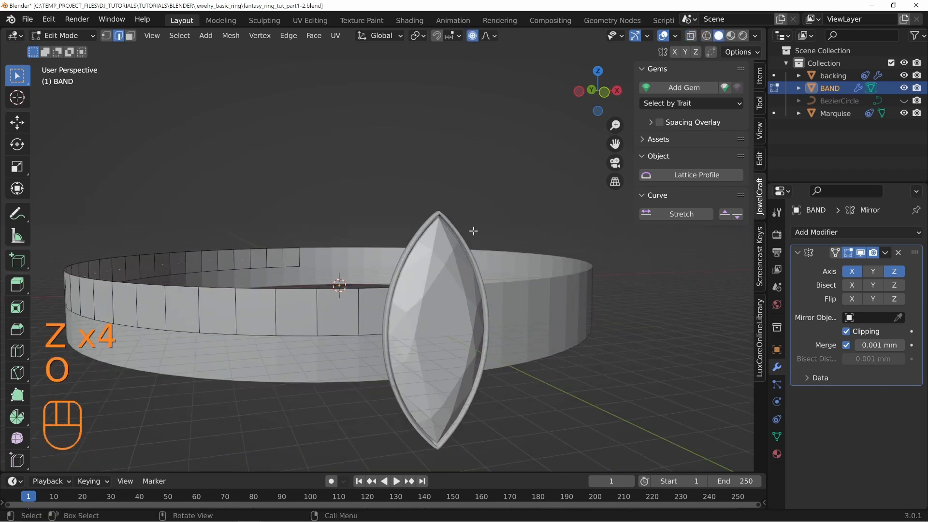
# Step: Try raising the selected edge about 3.96 mm along Z with Smooth proportional editing at a size of 5.56
pyautogui.press('g')
pyautogui.scroll(-10, 500, 140)
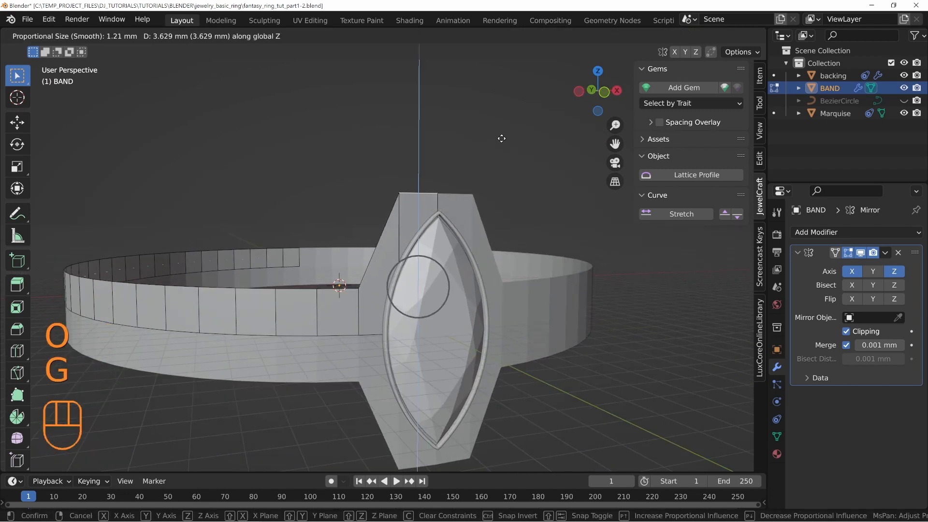
pyautogui.scroll(-5, 511, 150)
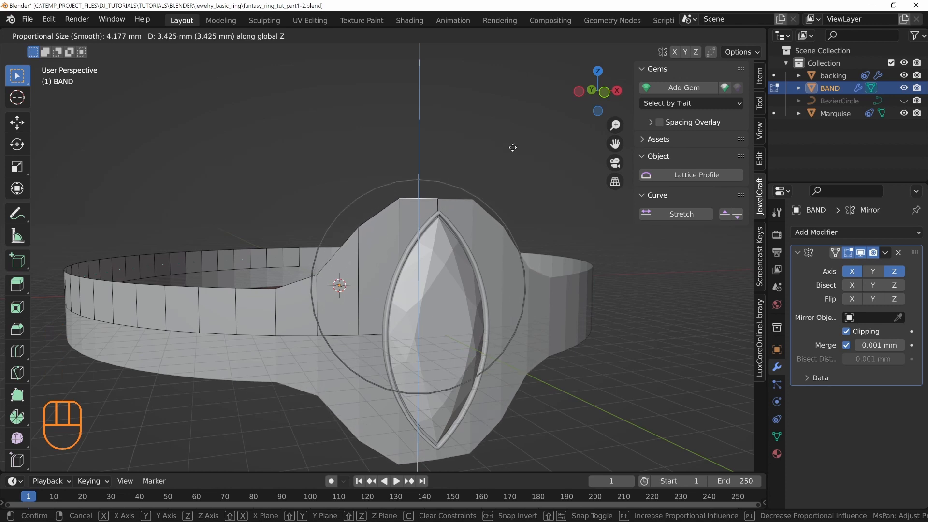
pyautogui.scroll(2, 513, 153)
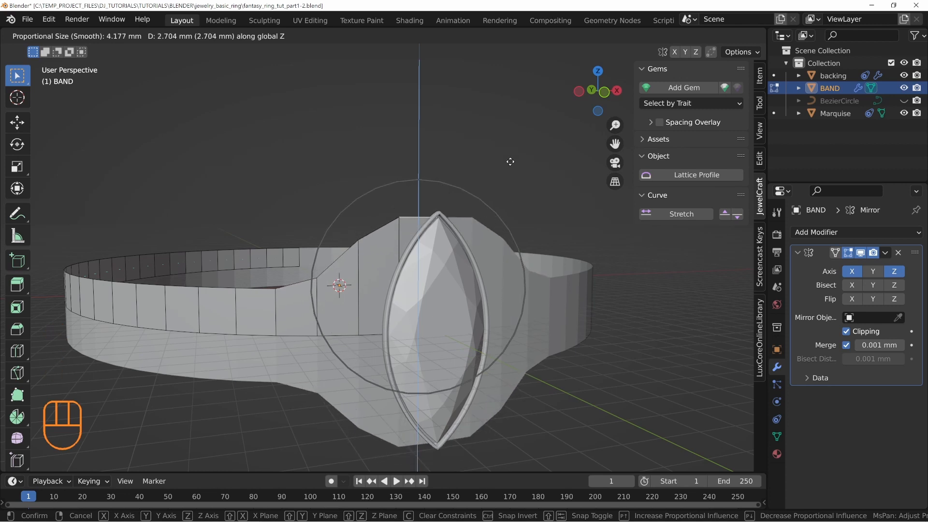
pyautogui.scroll(-5, 513, 156)
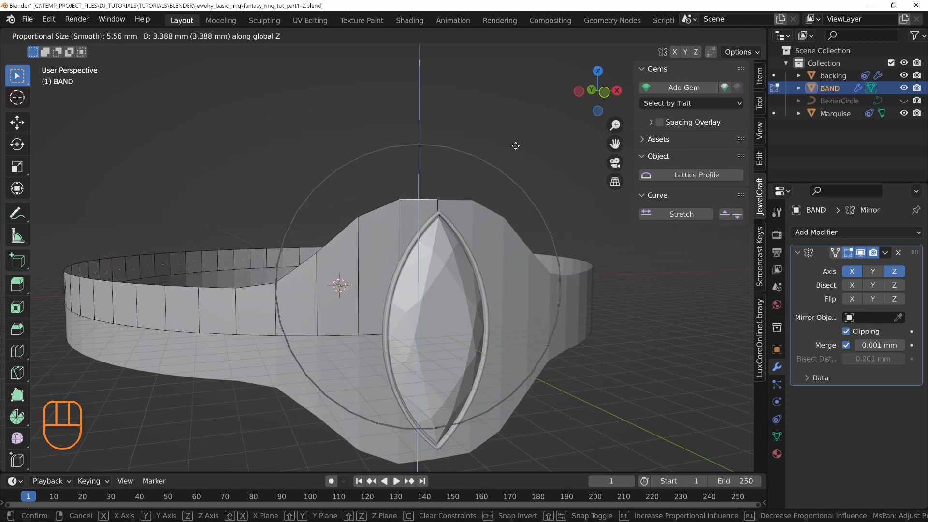
pyautogui.click(518, 128)
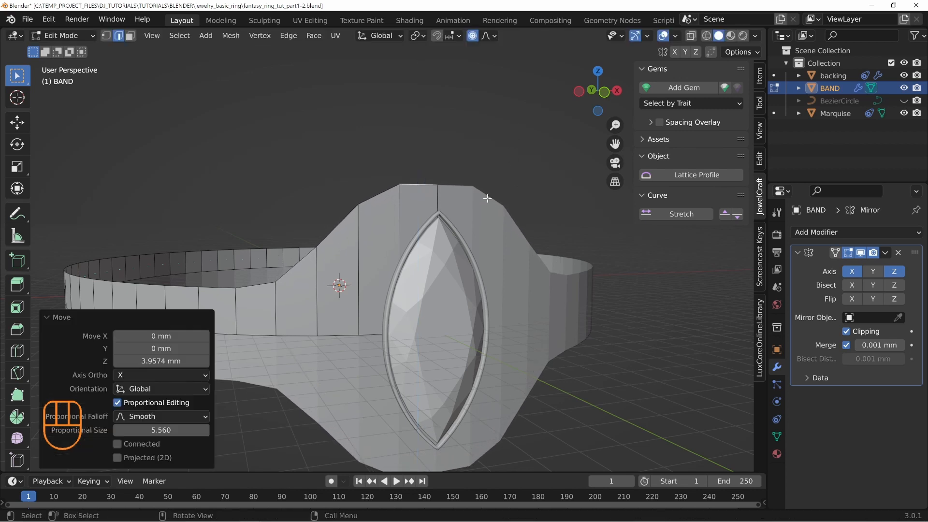
# Step: Undo the Smooth proportional move of the top edge, keeping proportional editing enabled
pyautogui.press('o')
pyautogui.scroll(3, 433, 189)
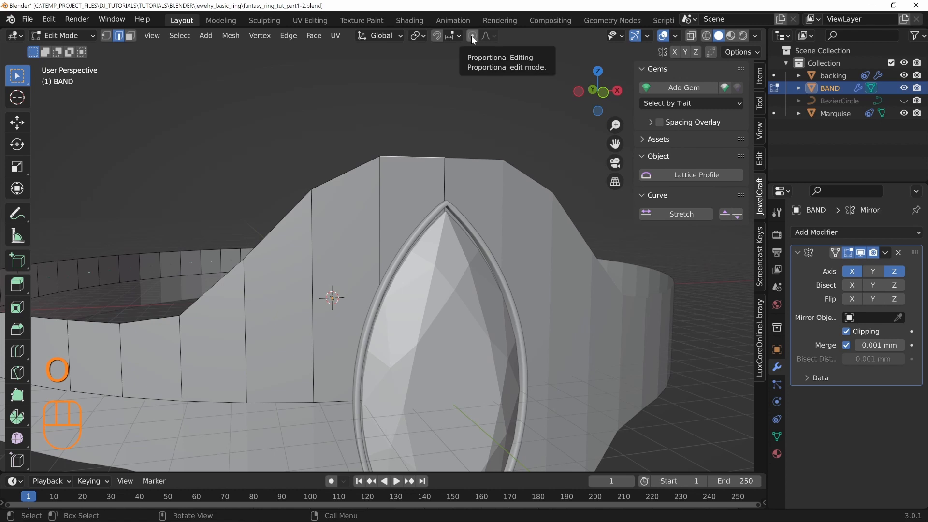
pyautogui.click(471, 35)
pyautogui.click(485, 35)
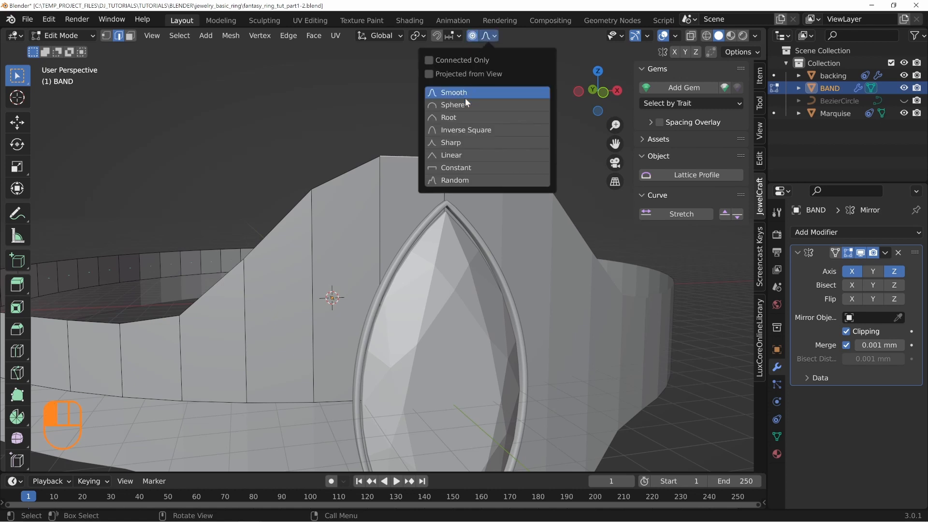
pyautogui.hotkey('ctrl', 'z')
pyautogui.hotkey('ctrl', 'z')
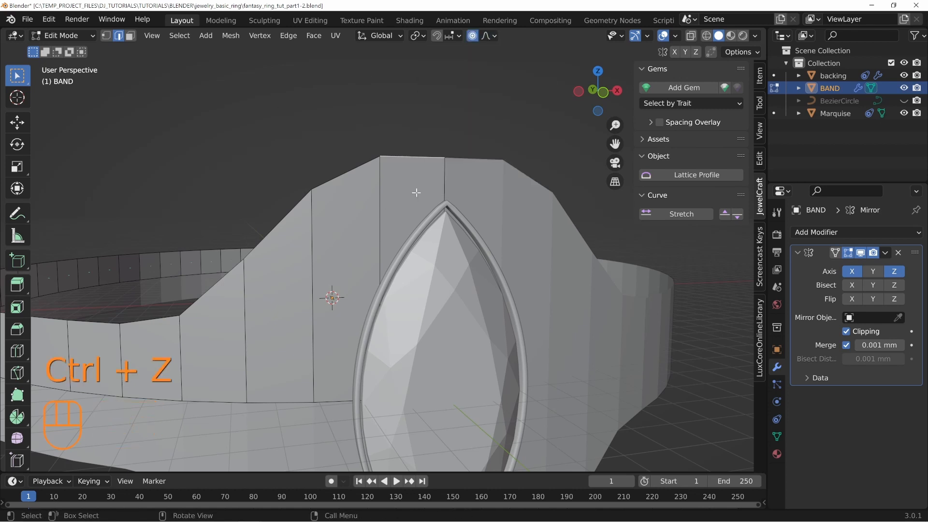
# Step: Set the proportional falloff to Sphere and try raising the edge behind the gem along Z with different influence sizes
pyautogui.click(487, 37)
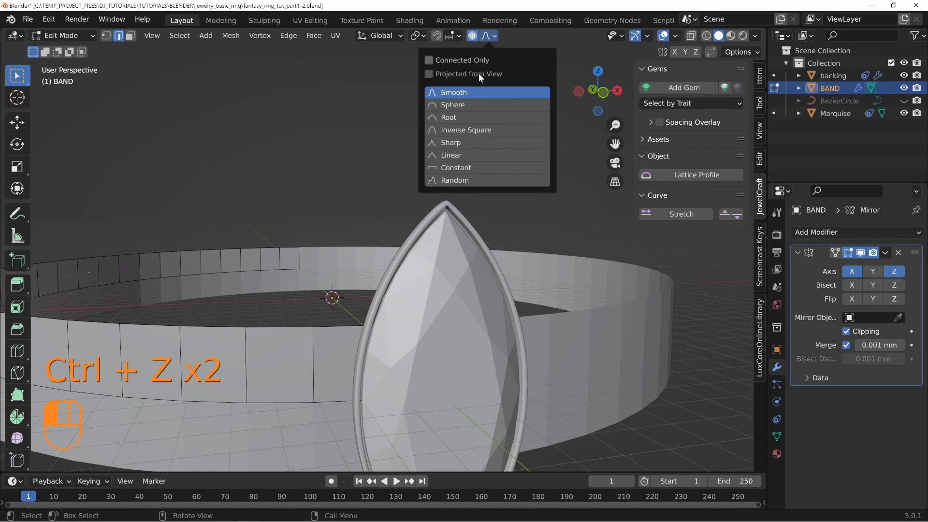
pyautogui.click(470, 103)
pyautogui.press('g')
pyautogui.press('z')
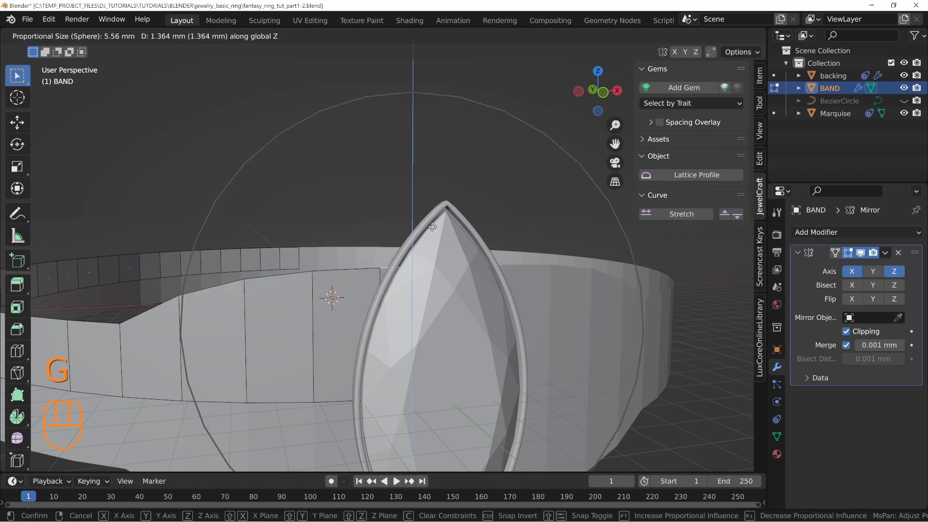
pyautogui.scroll(2, 445, 148)
pyautogui.scroll(6, 451, 138)
pyautogui.scroll(-3, 452, 139)
pyautogui.scroll(-1, 456, 139)
pyautogui.rightClick(458, 141)
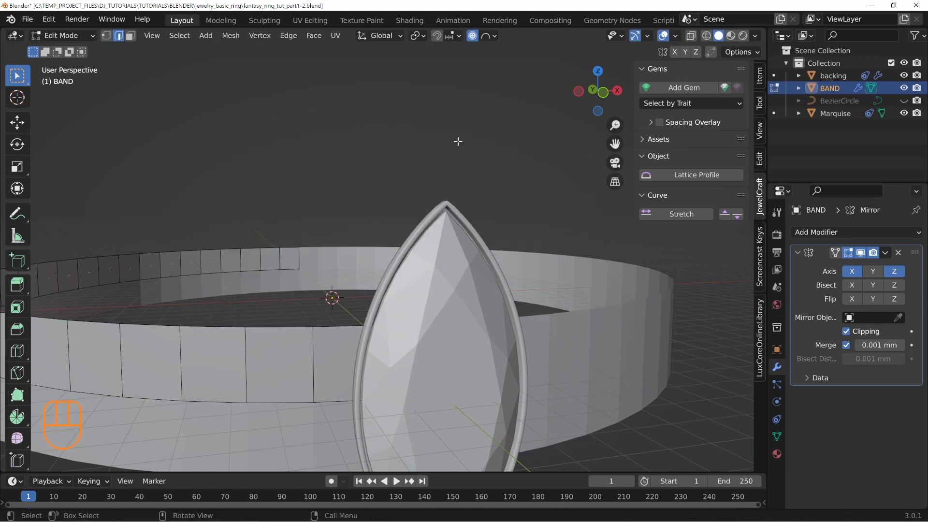
# Step: Set the proportional falloff to Sharp and try raising the edge behind the gem along Z
pyautogui.click(487, 36)
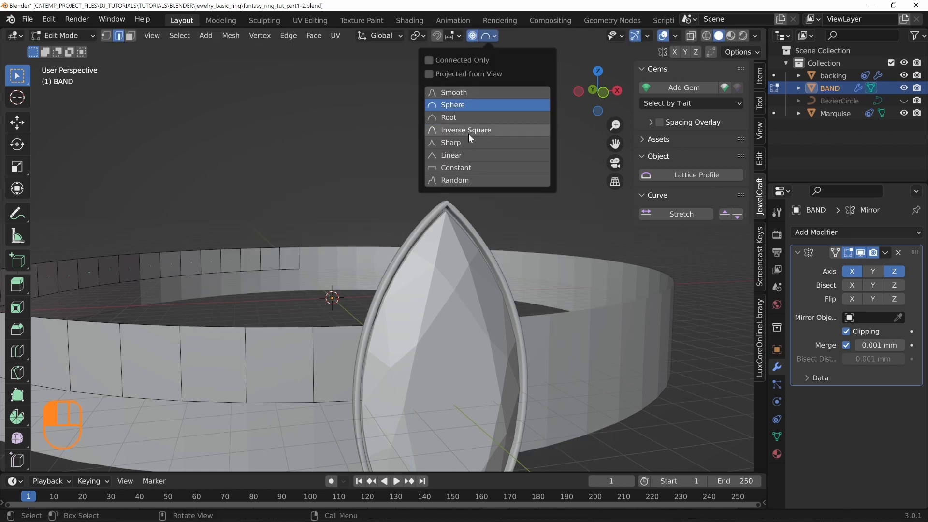
pyautogui.click(460, 143)
pyautogui.press('g')
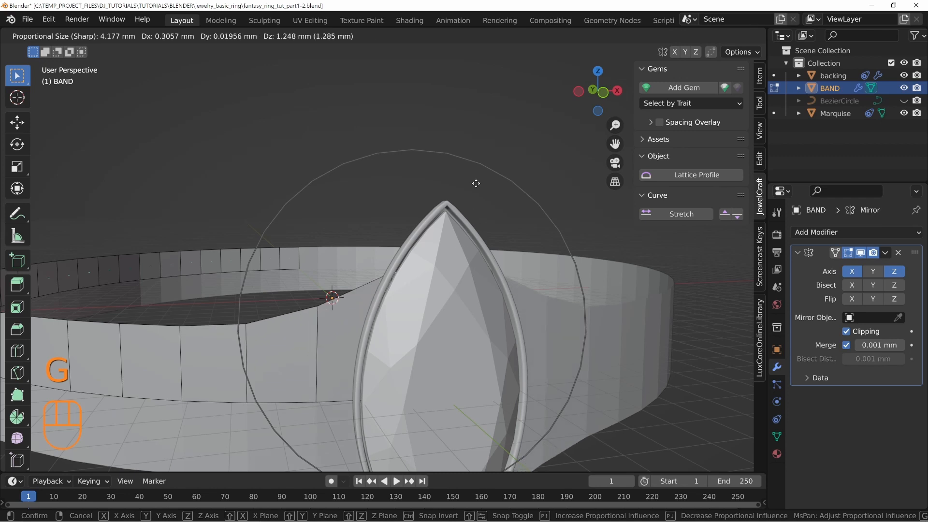
pyautogui.press('z')
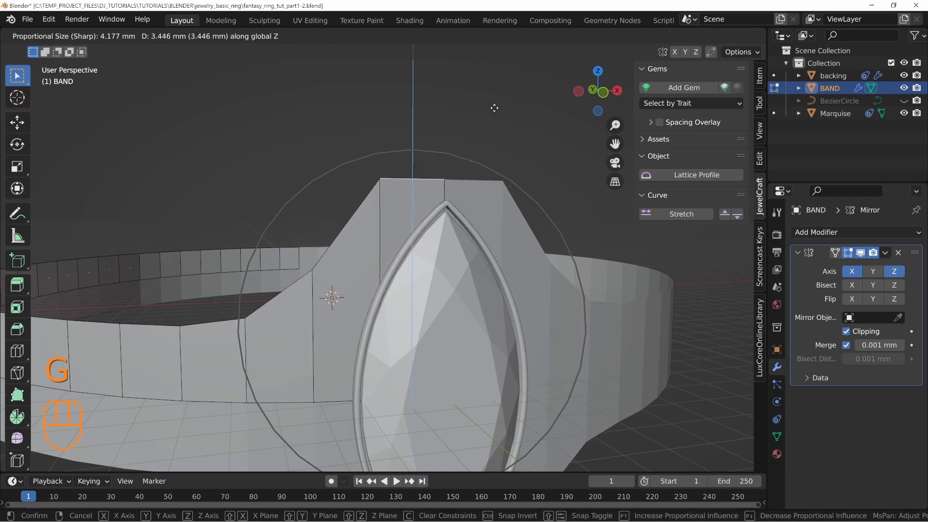
pyautogui.press('Escape')
# Step: Select the band's top centre vertex behind the gem and try raising it along Z with Sharp proportional editing
pyautogui.press('z')
pyautogui.click(440, 313)
pyautogui.press('z')
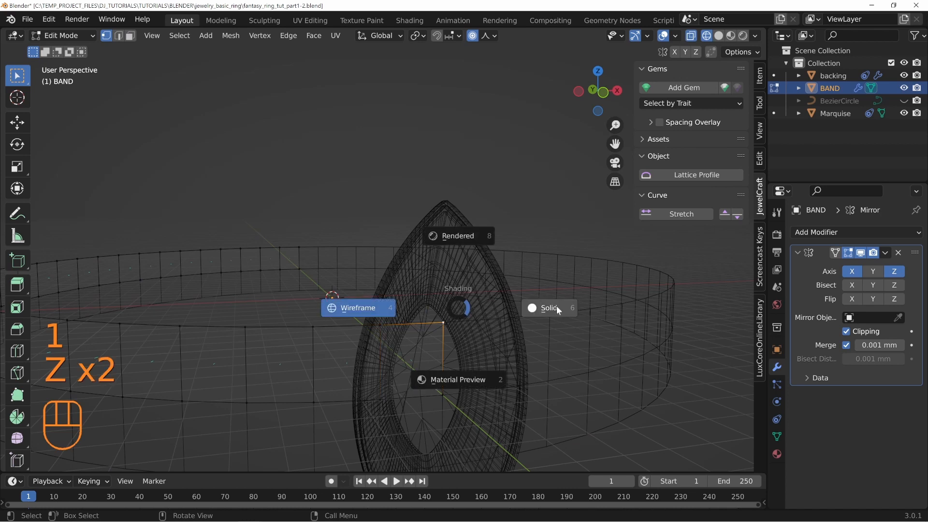
pyautogui.click(542, 307)
pyautogui.press('g')
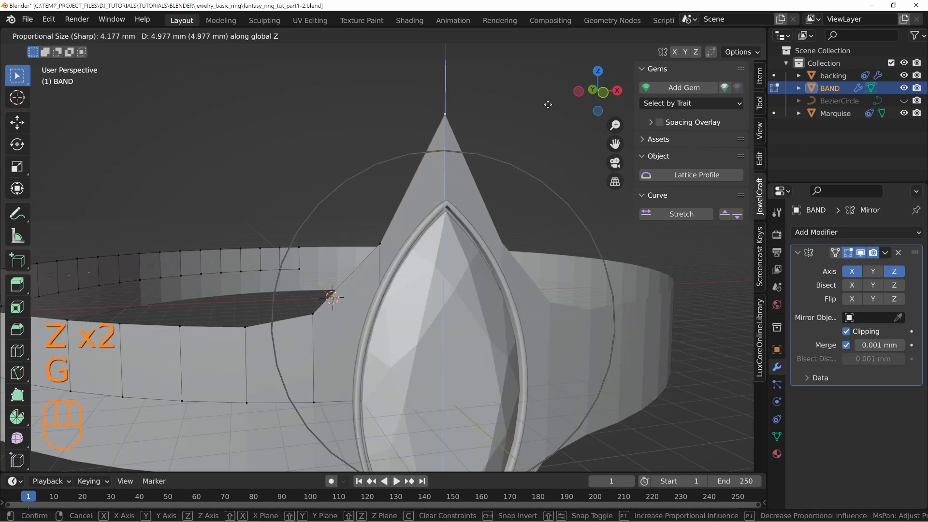
pyautogui.click(554, 147)
# Step: Select only the band's top edge behind the gem in wireframe display and inspect it around the ring
pyautogui.moveTo(554, 148); pyautogui.dragTo(527, 261, button='middle')
pyautogui.press('KP_1')
pyautogui.press('z')
pyautogui.click(394, 263)
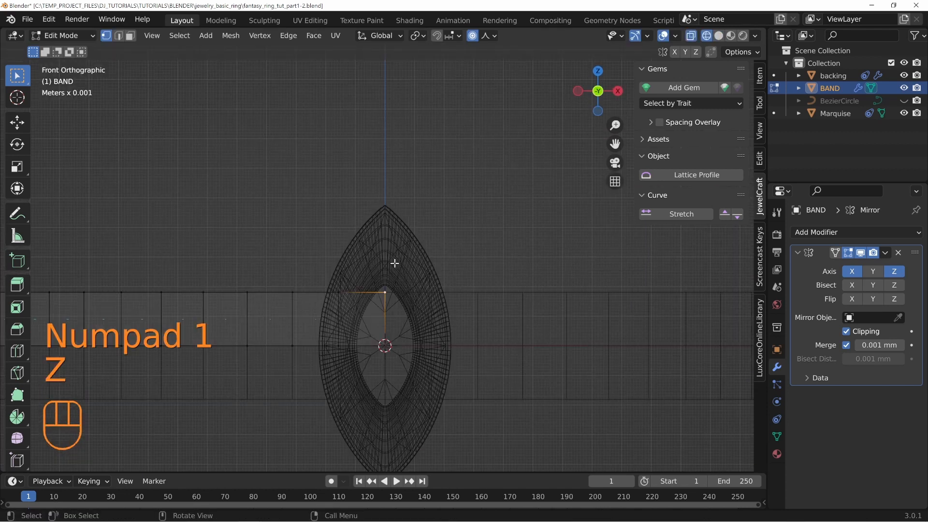
pyautogui.press('2')
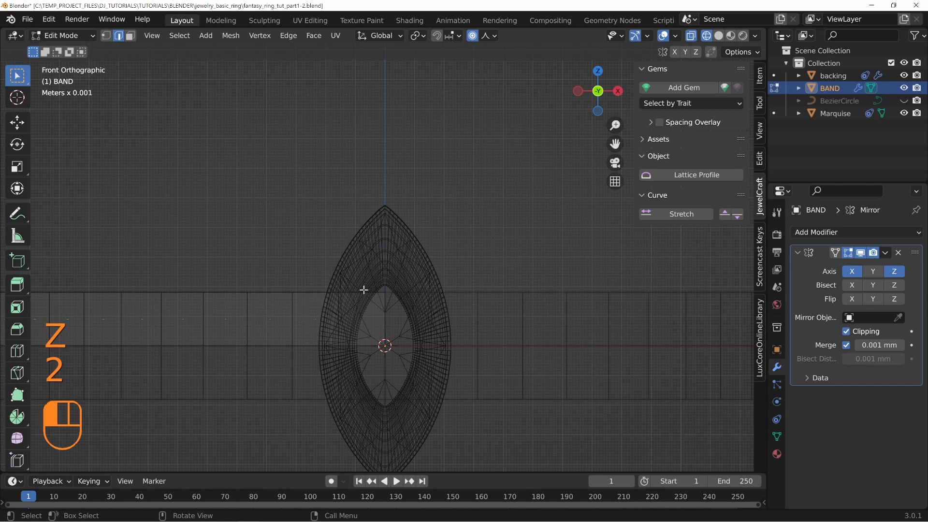
pyautogui.moveTo(347, 265)
pyautogui.keyDown('shift'); pyautogui.mouseDown(button='middle')
pyautogui.moveTo(320, 292)
pyautogui.moveTo(362, 269)
pyautogui.mouseUp(button='middle'); pyautogui.keyUp('shift')
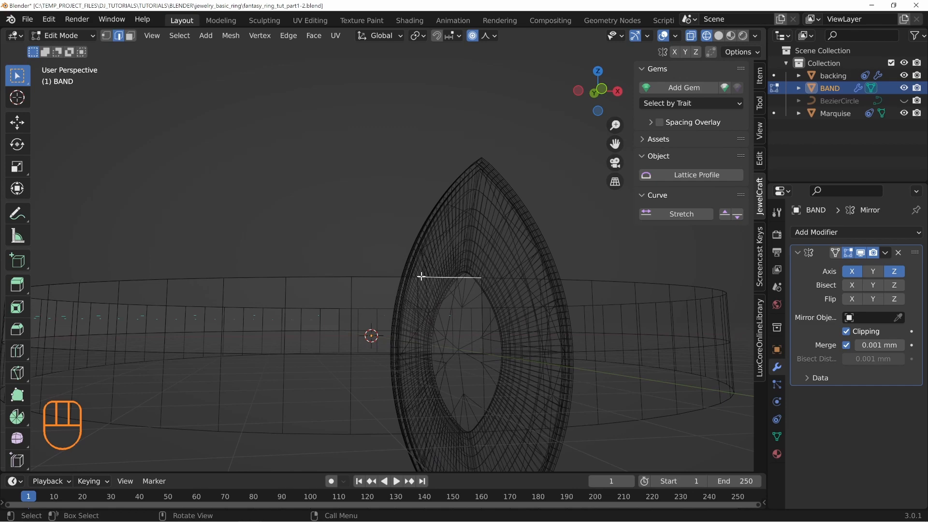
pyautogui.moveTo(385, 280); pyautogui.dragTo(304, 318, button='middle')
pyautogui.moveTo(365, 301); pyautogui.dragTo(473, 290, button='middle')
# Step: Clear the selection, then select the vertices of the band's back half from above in wireframe display and hide them
pyautogui.press('z')
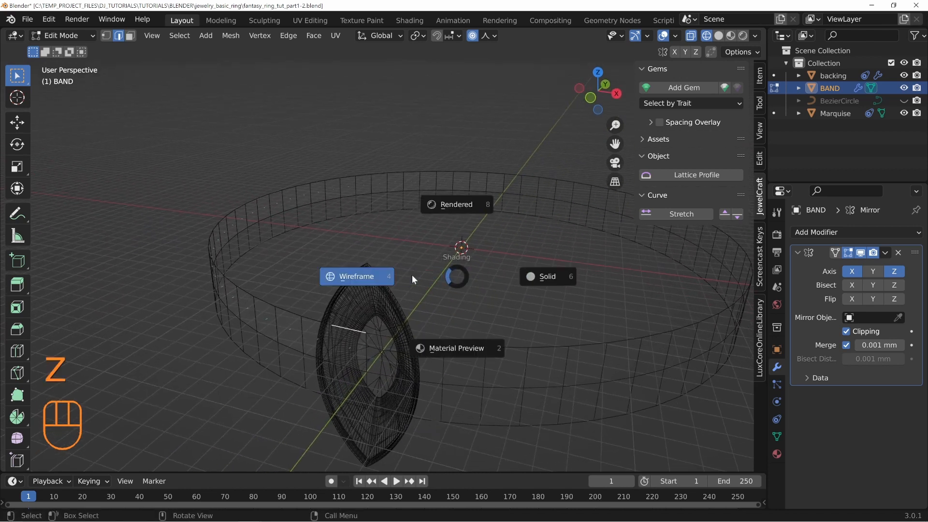
pyautogui.click(363, 277)
pyautogui.press('1')
pyautogui.hotkey('alt', 'a')
pyautogui.moveTo(462, 225); pyautogui.dragTo(469, 244, button='middle')
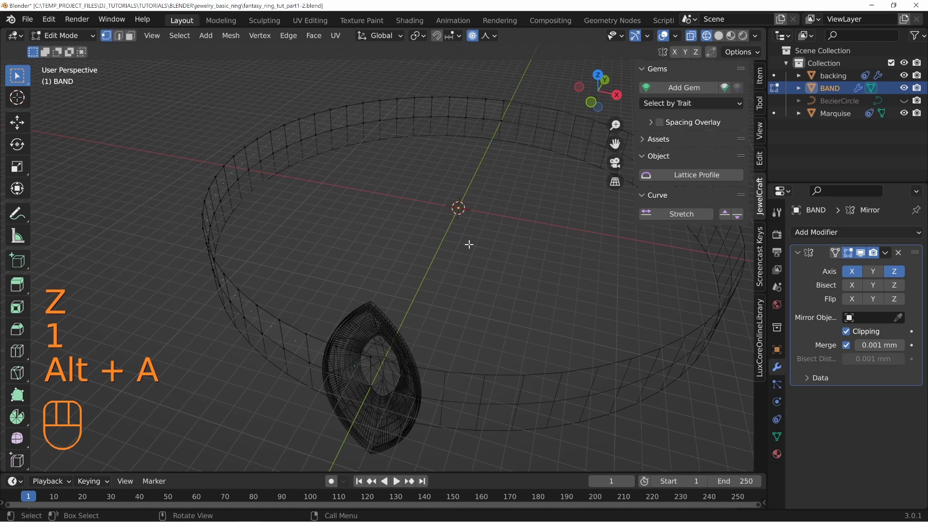
pyautogui.press('KP_7')
pyautogui.keyDown('shift'); pyautogui.moveTo(389, 211); pyautogui.dragTo(472, 334, button='middle'); pyautogui.keyUp('shift')
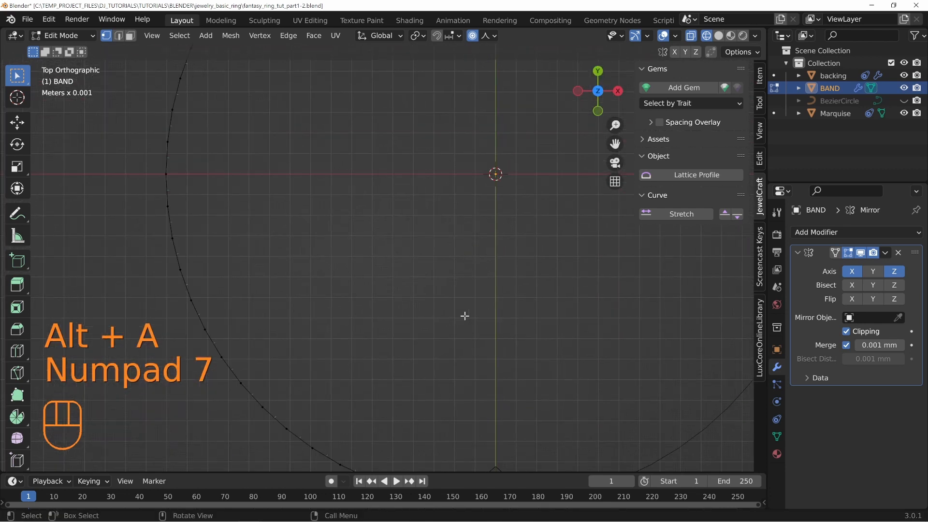
pyautogui.scroll(-3, 453, 183)
pyautogui.keyDown('shift'); pyautogui.moveTo(453, 182); pyautogui.dragTo(450, 249, button='middle'); pyautogui.keyUp('shift')
pyautogui.moveTo(279, 164); pyautogui.dragTo(523, 285)
pyautogui.press('h')
# Step: Select the band's top-row vertices behind the gem from the front in wireframe display
pyautogui.keyDown('shift'); pyautogui.moveTo(470, 323); pyautogui.dragTo(491, 223, button='middle'); pyautogui.keyUp('shift')
pyautogui.press('z')
pyautogui.click(597, 247)
pyautogui.moveTo(455, 318); pyautogui.dragTo(413, 237, button='middle')
pyautogui.press('KP_1')
pyautogui.press('z')
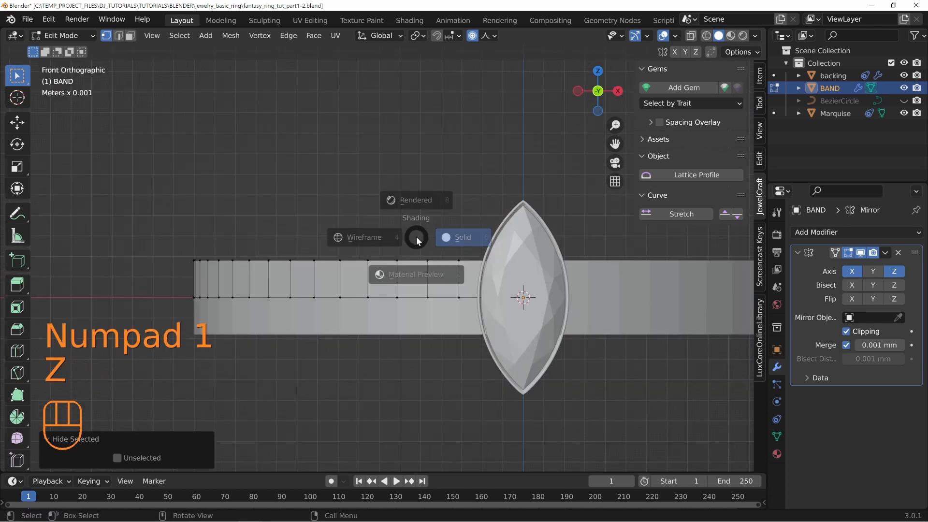
pyautogui.click(336, 233)
pyautogui.keyDown('shift'); pyautogui.moveTo(401, 262); pyautogui.dragTo(318, 258, button='middle'); pyautogui.keyUp('shift')
pyautogui.moveTo(364, 227); pyautogui.dragTo(443, 278)
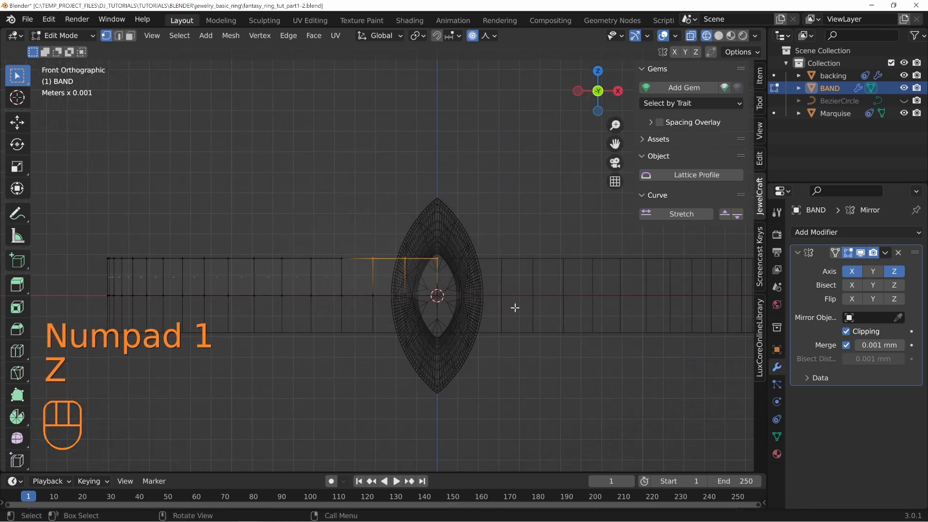
# Step: Reveal the hidden back half, hide it together with the selected front vertices, and reveal everything again
pyautogui.moveTo(437, 300); pyautogui.dragTo(275, 137, button='middle')
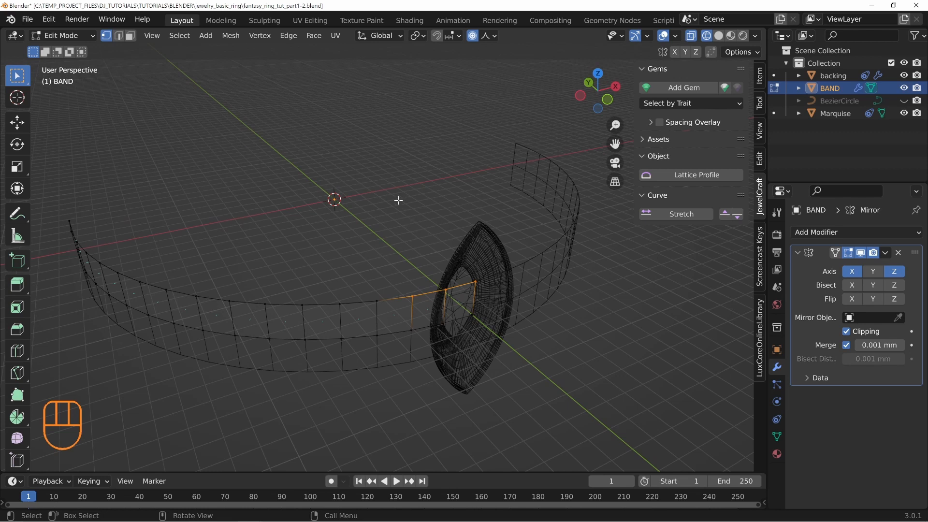
pyautogui.hotkey('alt', 'h')
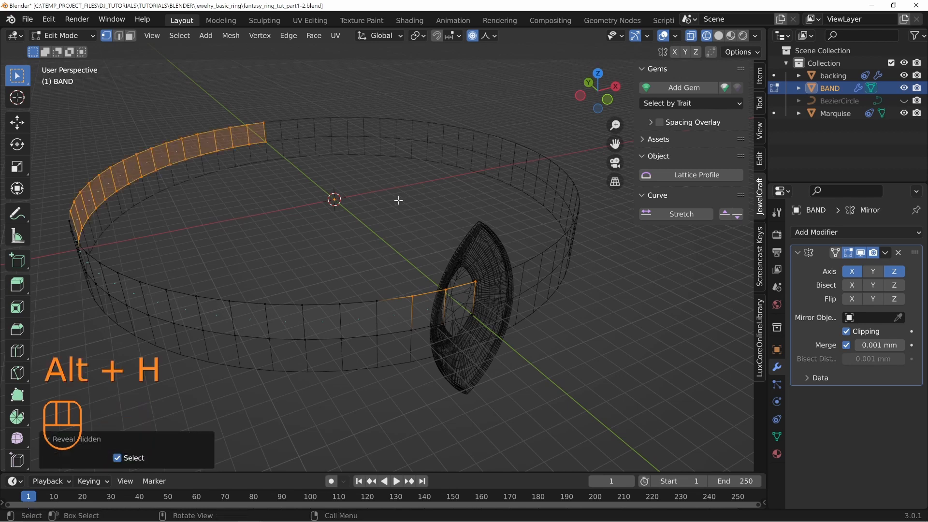
pyautogui.press('h')
pyautogui.moveTo(398, 200); pyautogui.dragTo(447, 232, button='middle')
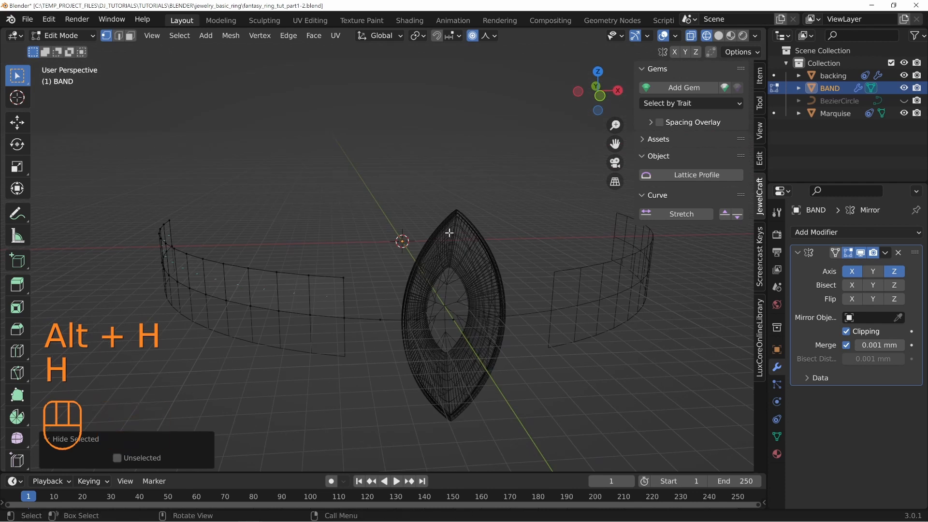
pyautogui.hotkey('alt', 'h')
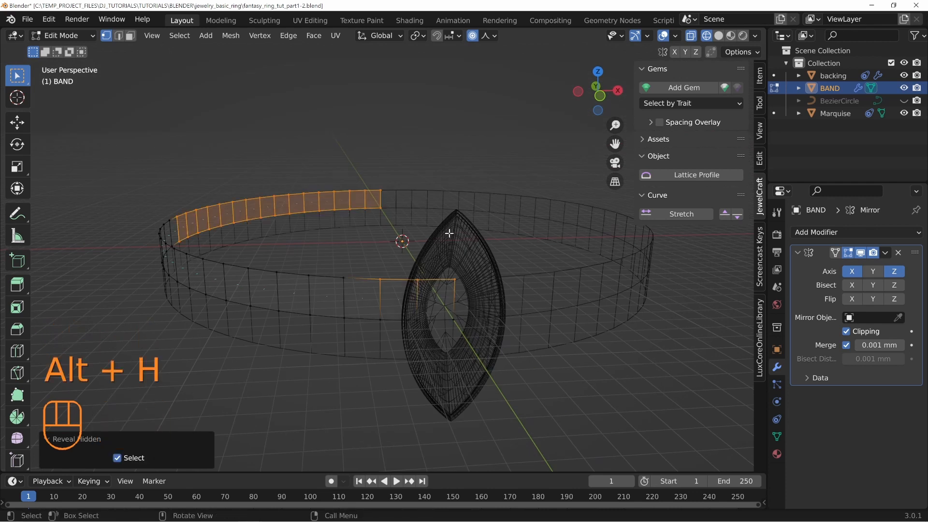
# Step: Hide only the back half of the band again and select the top edge directly behind the gem
pyautogui.keyDown('ctrl'); pyautogui.moveTo(379, 265); pyautogui.dragTo(455, 287); pyautogui.keyUp('ctrl')
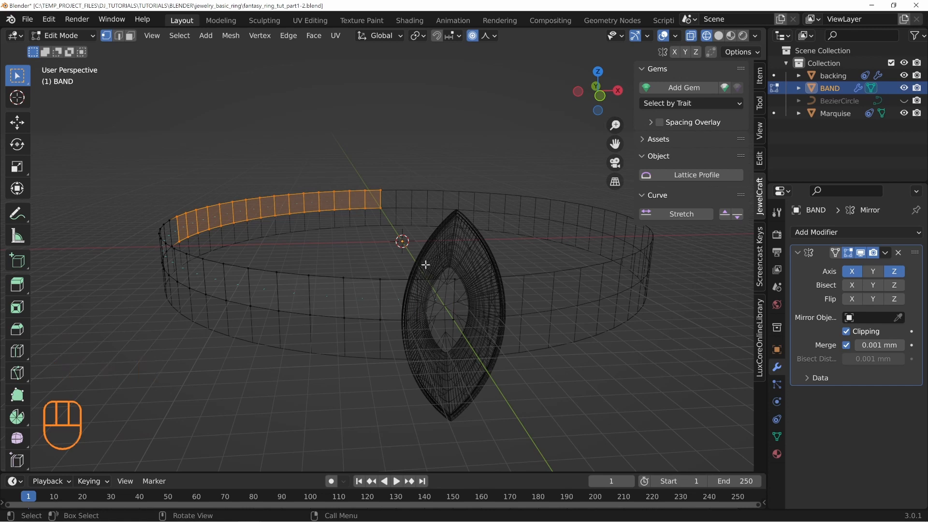
pyautogui.press('h')
pyautogui.press('2')
pyautogui.keyDown('shift'); pyautogui.click(444, 280); pyautogui.keyUp('shift')
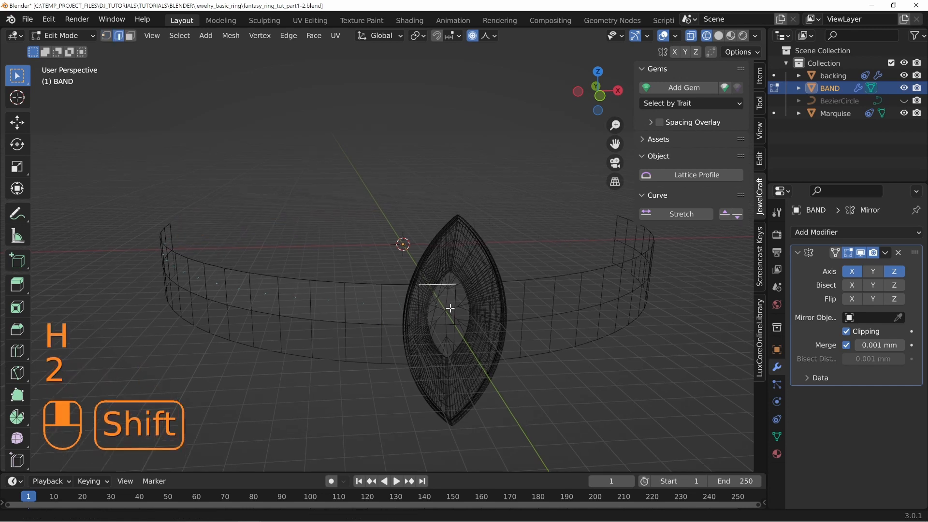
# Step: Try raising the selected top edge along Z in solid front view with Sharp proportional editing
pyautogui.press('KP_1')
pyautogui.press('z')
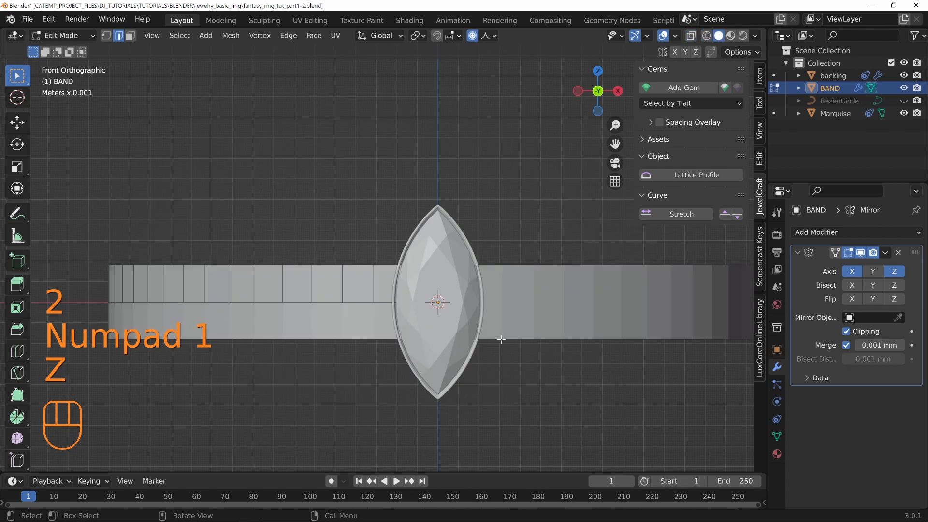
pyautogui.scroll(4, 491, 305)
pyautogui.press('g')
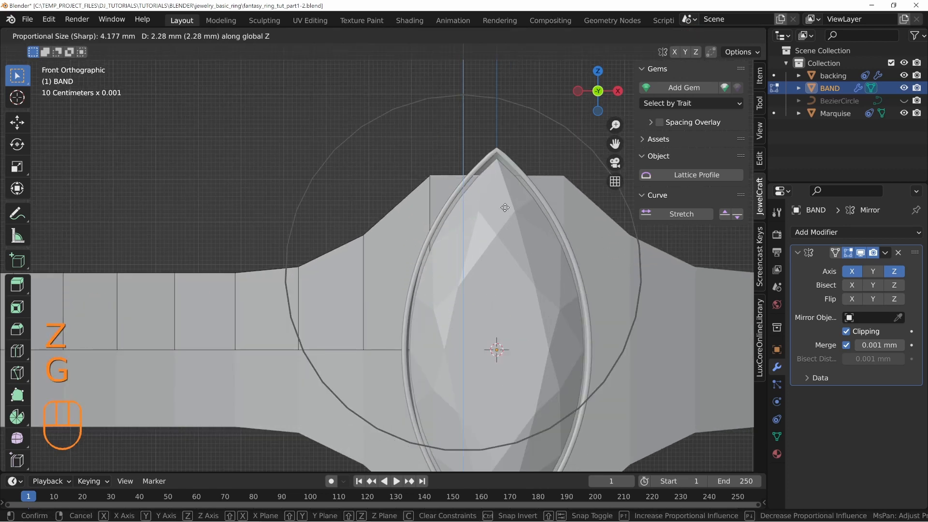
pyautogui.rightClick(506, 211)
# Step: Turn off proportional editing and raise the selected top edge about 3 mm along Z, just above the gem's tip
pyautogui.press('g')
pyautogui.press('z')
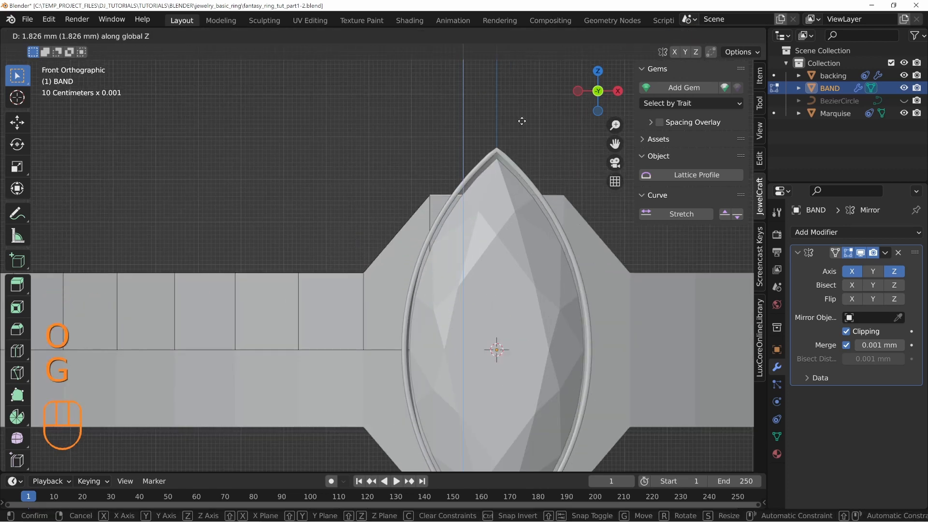
pyautogui.click(522, 97)
pyautogui.keyDown('shift'); pyautogui.moveTo(433, 142); pyautogui.dragTo(429, 140, button='middle'); pyautogui.keyUp('shift')
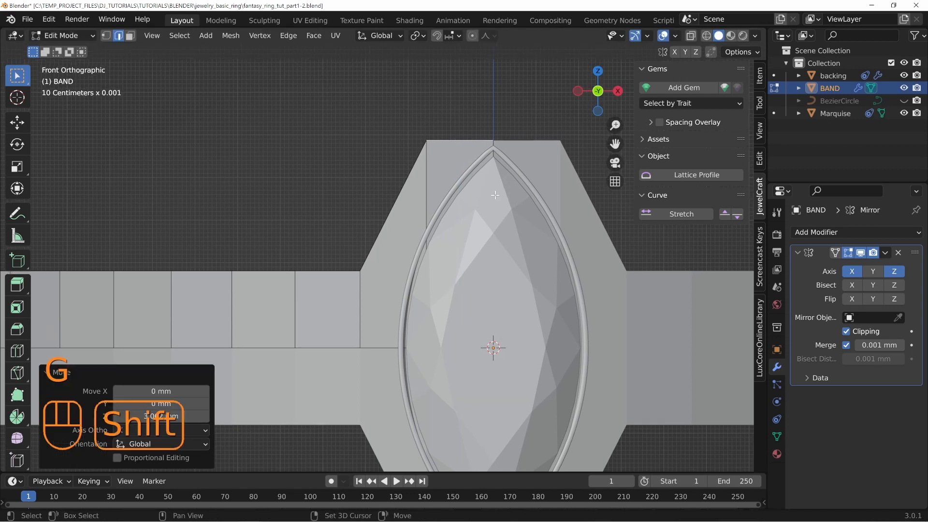
# Step: Lower the top vertex beside the centre along Z so the band's edge slopes down from the gem's tip
pyautogui.press('1')
pyautogui.press('g')
pyautogui.middleClick(469, 145)
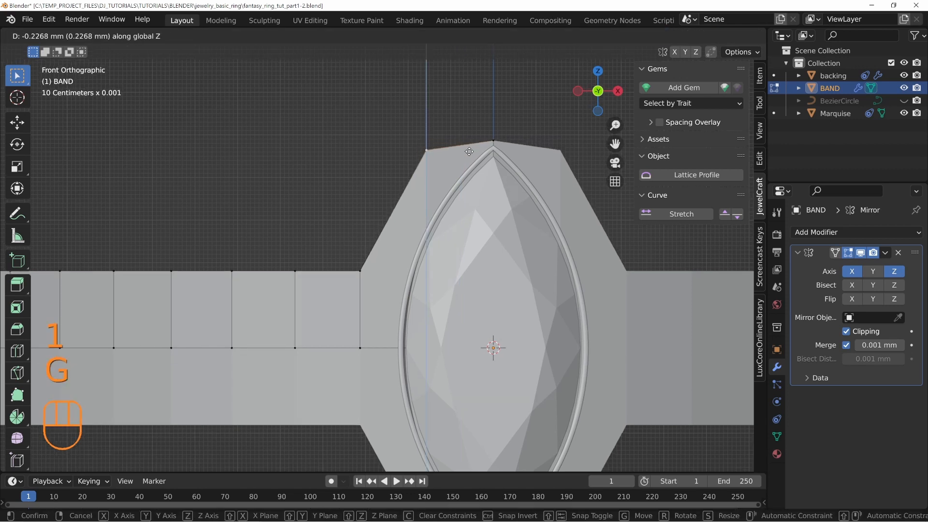
pyautogui.click(469, 178)
# Step: Raise the next two top-row vertices outward from the gem along Z to taper the widened area into the band
pyautogui.keyDown('shift'); pyautogui.moveTo(388, 286); pyautogui.dragTo(402, 277, button='middle'); pyautogui.keyUp('shift')
pyautogui.click(403, 277)
pyautogui.press('g')
pyautogui.middleClick(401, 272)
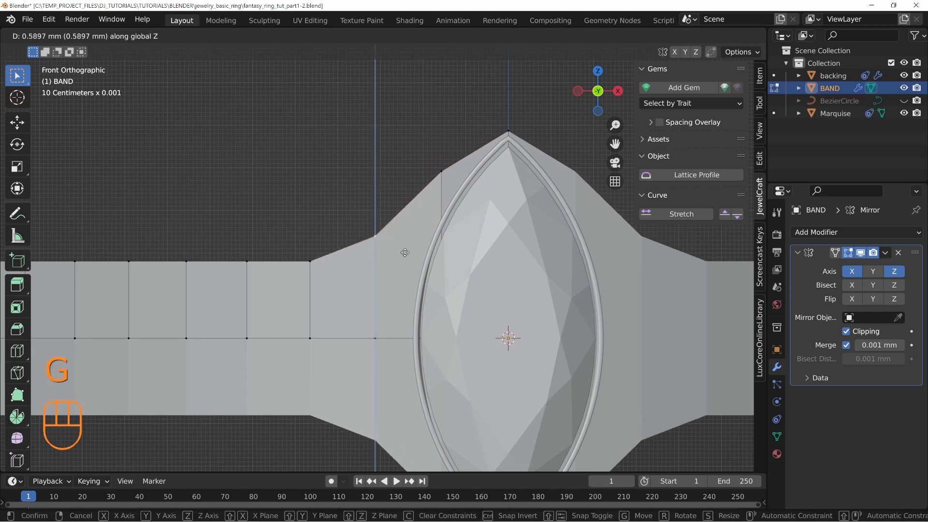
pyautogui.click(405, 242)
pyautogui.click(320, 268)
pyautogui.keyDown('shift'); pyautogui.moveTo(357, 267); pyautogui.dragTo(394, 265, button='middle'); pyautogui.keyUp('shift')
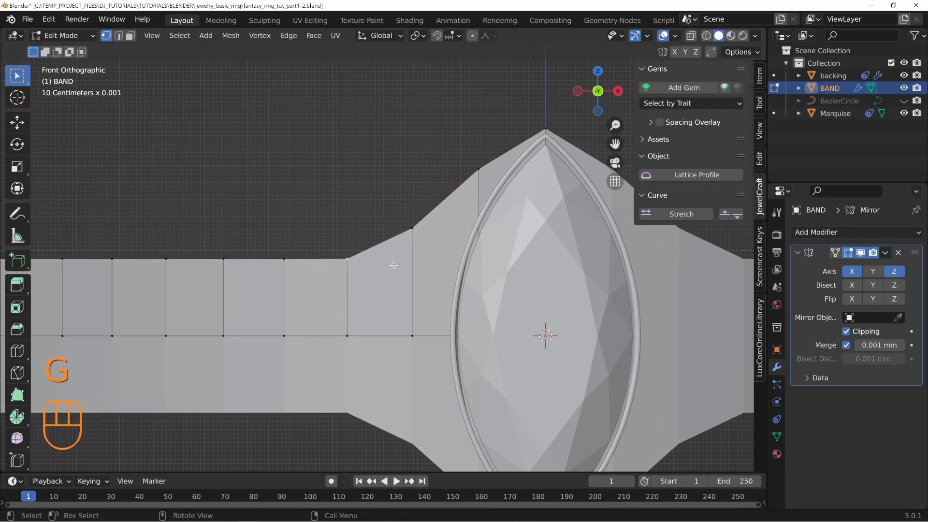
pyautogui.press('g')
pyautogui.middleClick(393, 265)
pyautogui.click(397, 223)
# Step: Raise the second vertex from the tip about 0.05 mm and the one beside the tip about 0.18 mm along Z
pyautogui.click(421, 234)
pyautogui.press('g')
pyautogui.click(441, 239)
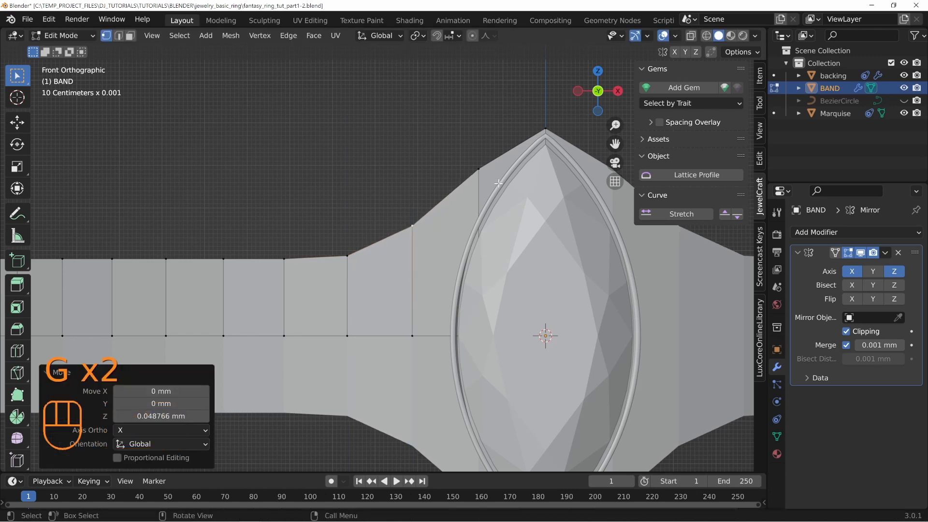
pyautogui.keyDown('shift'); pyautogui.moveTo(440, 239); pyautogui.dragTo(374, 260, button='middle'); pyautogui.keyUp('shift')
pyautogui.click(437, 191)
pyautogui.press('g')
pyautogui.middleClick(465, 193)
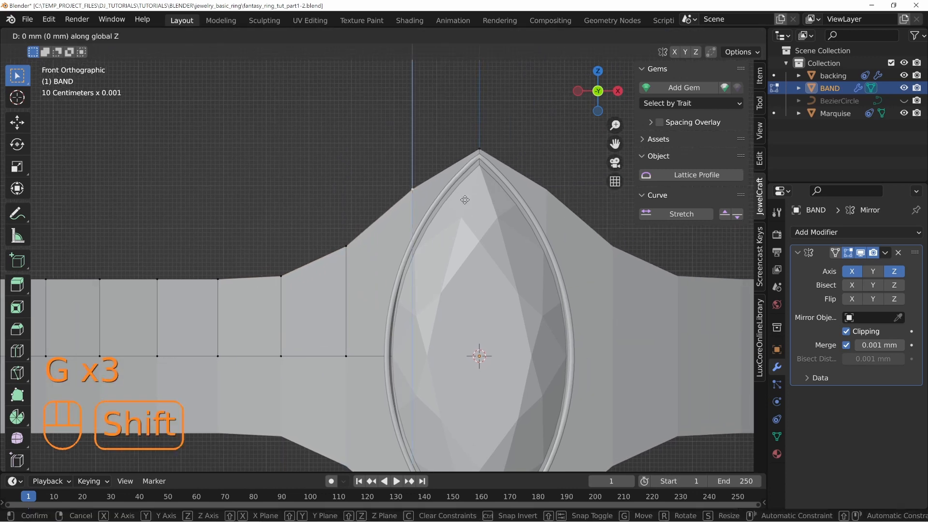
pyautogui.click(475, 129)
# Step: Select the tip vertex together with its neighbour and raise both along Z to widen the band beyond the gem
pyautogui.scroll(-3, 435, 203)
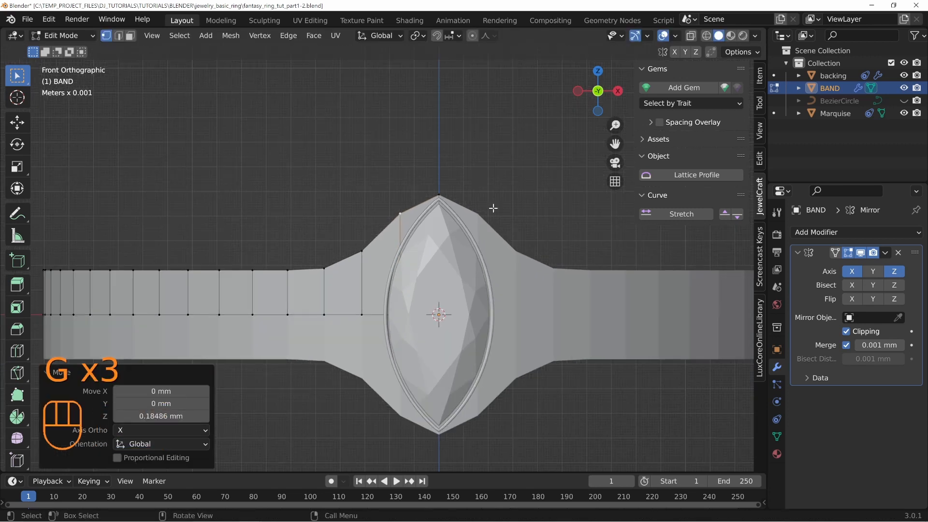
pyautogui.keyDown('shift'); pyautogui.moveTo(396, 206); pyautogui.dragTo(398, 211, button='middle'); pyautogui.keyUp('shift')
pyautogui.press('g')
pyautogui.middleClick(447, 209)
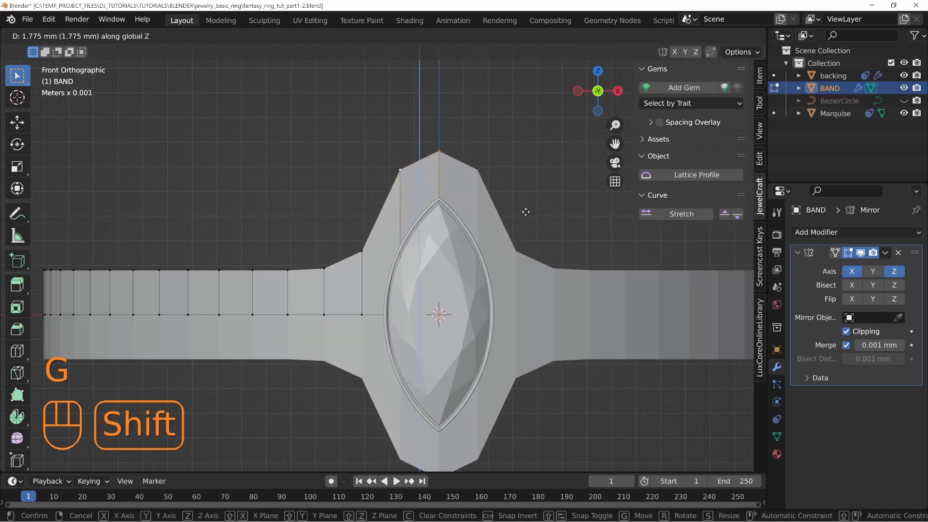
pyautogui.click(536, 405)
# Step: Raise the top vertices on the band's shoulder along Z to smooth the curve toward the widened centre
pyautogui.keyDown('shift'); pyautogui.moveTo(536, 405); pyautogui.dragTo(537, 344, button='middle'); pyautogui.keyUp('shift')
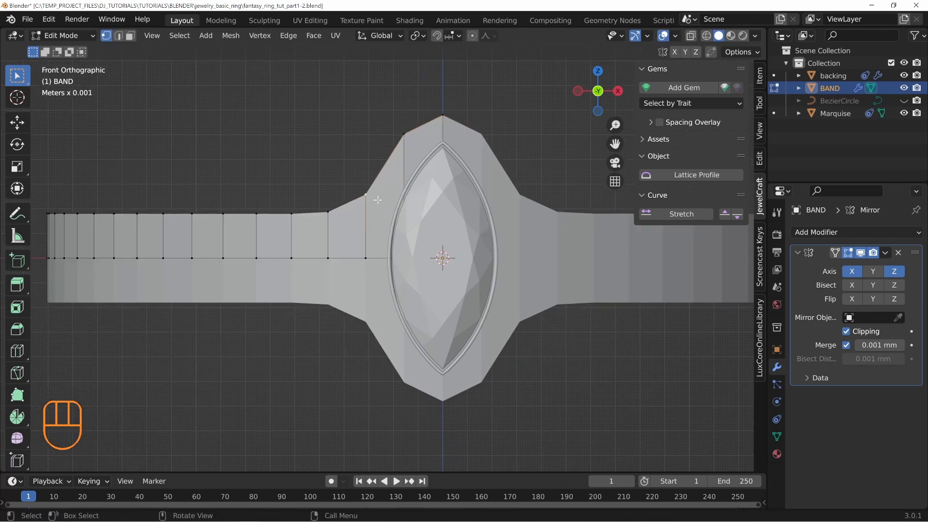
pyautogui.scroll(2, 471, 269)
pyautogui.press('g')
pyautogui.middleClick(471, 268)
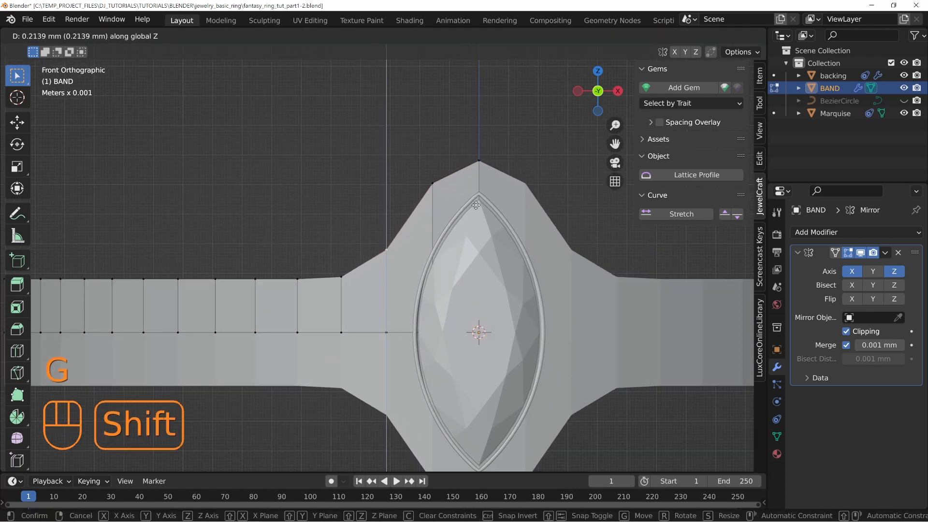
pyautogui.rightClick(472, 261)
pyautogui.keyDown('shift'); pyautogui.moveTo(472, 261); pyautogui.dragTo(493, 238, button='middle'); pyautogui.keyUp('shift')
pyautogui.press('g')
pyautogui.middleClick(493, 238)
# Step: Lower the vertex beside the tip, and raise the four top vertices nearest the gem about 0.22 mm along Z
pyautogui.click(405, 275)
pyautogui.press('g')
pyautogui.middleClick(405, 274)
pyautogui.keyDown('shift'); pyautogui.moveTo(405, 275); pyautogui.dragTo(352, 297, button='middle'); pyautogui.keyUp('shift')
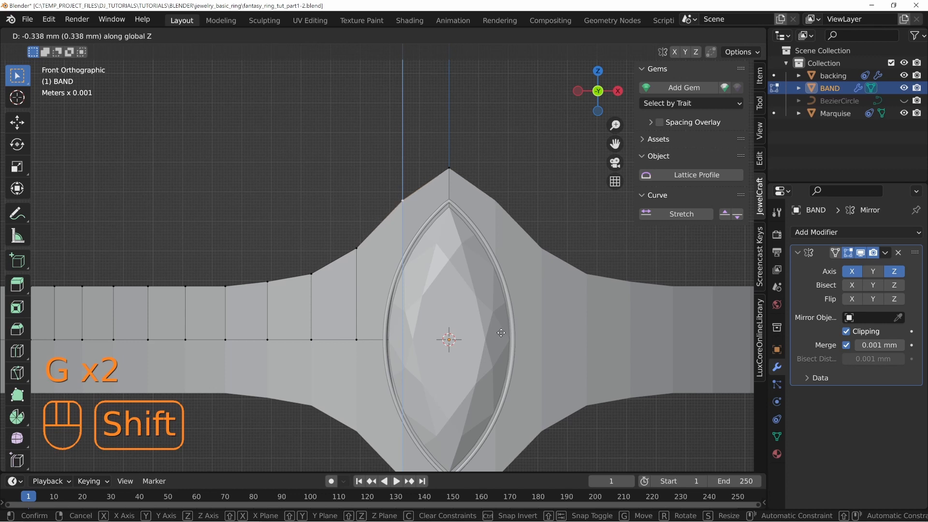
pyautogui.keyDown('shift'); pyautogui.moveTo(308, 261); pyautogui.dragTo(349, 269, button='middle'); pyautogui.keyUp('shift')
pyautogui.click(367, 256)
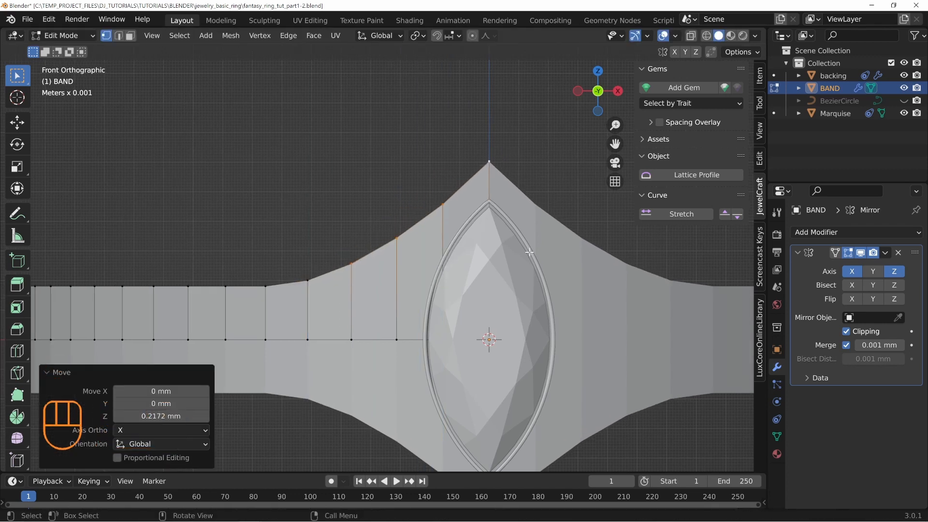
# Step: Select the band's centre vertex behind the gem using Wireframe shading, return to Solid shading, and hide the Marquise gem
pyautogui.moveTo(414, 218)
pyautogui.mouseDown(button='middle')
pyautogui.moveTo(455, 233)
pyautogui.moveTo(483, 211)
pyautogui.moveTo(449, 193)
pyautogui.mouseUp(button='middle')
pyautogui.press('z')
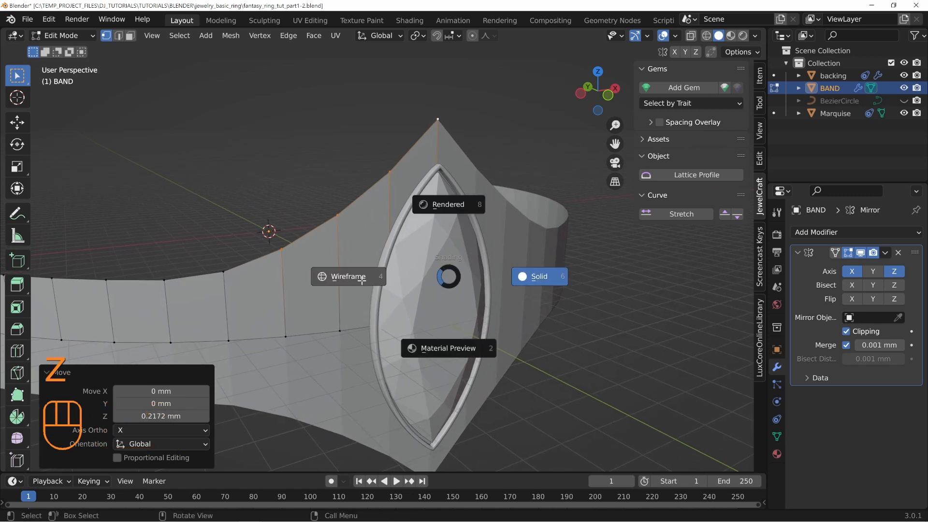
pyautogui.click(367, 273)
pyautogui.moveTo(456, 305); pyautogui.dragTo(450, 307, button='middle')
pyautogui.click(401, 323)
pyautogui.press('z')
pyautogui.click(572, 317)
pyautogui.scroll(5, 539, 321)
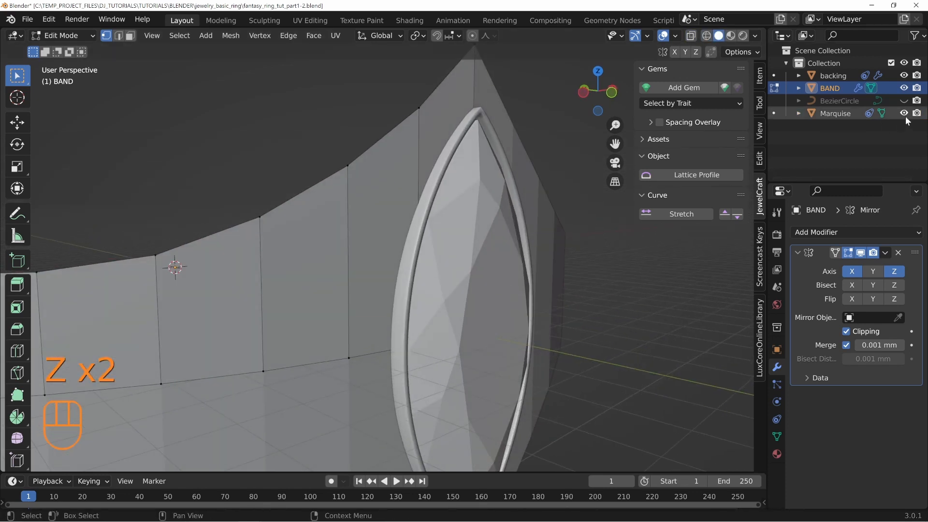
pyautogui.click(903, 113)
# Step: Turn off Clipping in the band's Mirror modifier
pyautogui.moveTo(503, 281); pyautogui.dragTo(476, 254, button='middle')
pyautogui.moveTo(532, 256); pyautogui.dragTo(446, 224, button='middle')
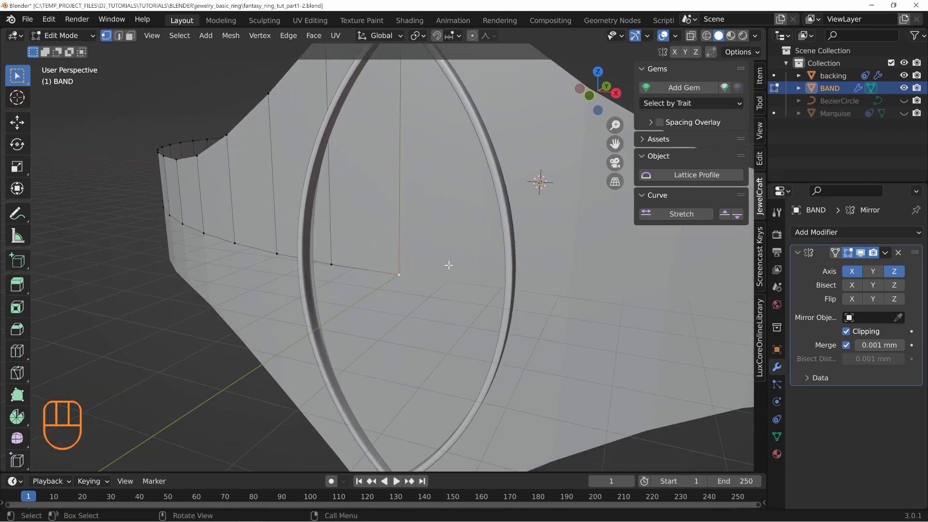
pyautogui.moveTo(447, 265); pyautogui.dragTo(381, 188, button='middle')
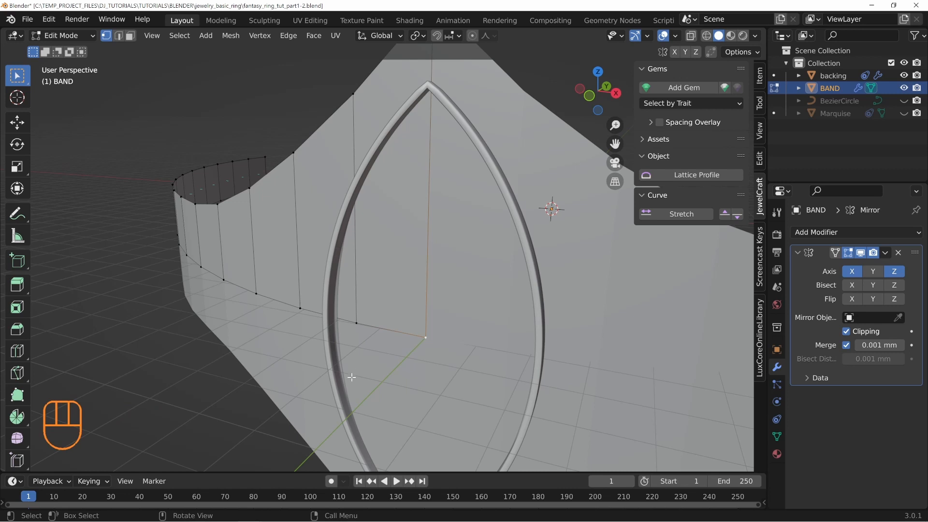
pyautogui.keyDown('shift'); pyautogui.moveTo(379, 265); pyautogui.dragTo(312, 252, button='middle'); pyautogui.keyUp('shift')
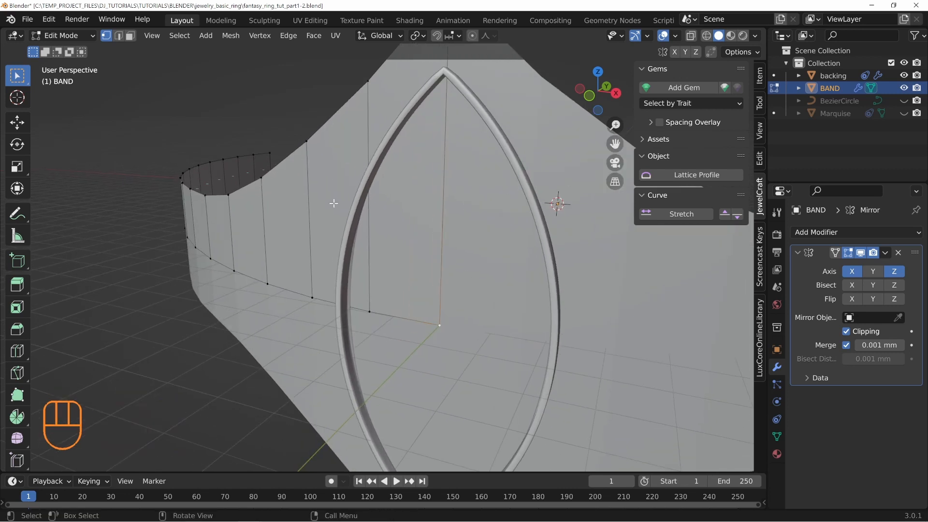
pyautogui.keyDown('shift'); pyautogui.moveTo(359, 333); pyautogui.dragTo(462, 286, button='middle'); pyautogui.keyUp('shift')
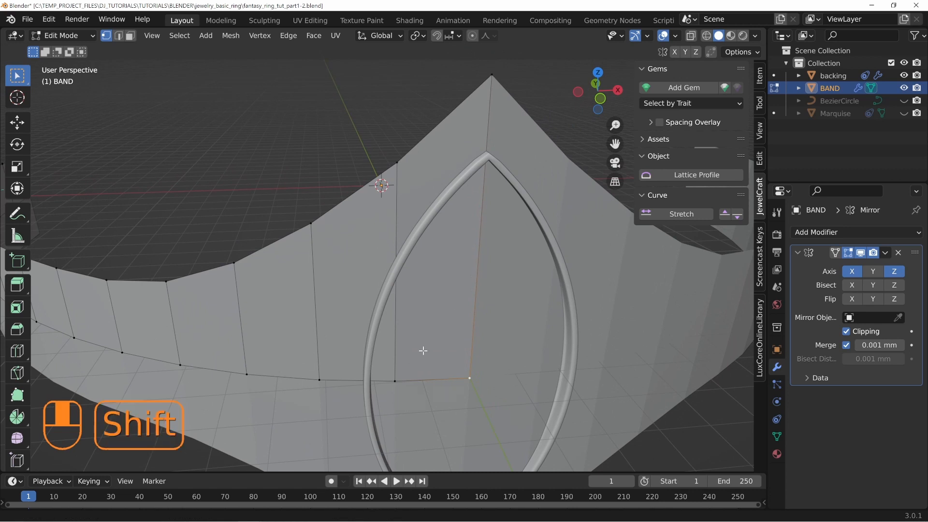
pyautogui.keyDown('shift'); pyautogui.moveTo(420, 358); pyautogui.dragTo(428, 319, button='middle'); pyautogui.keyUp('shift')
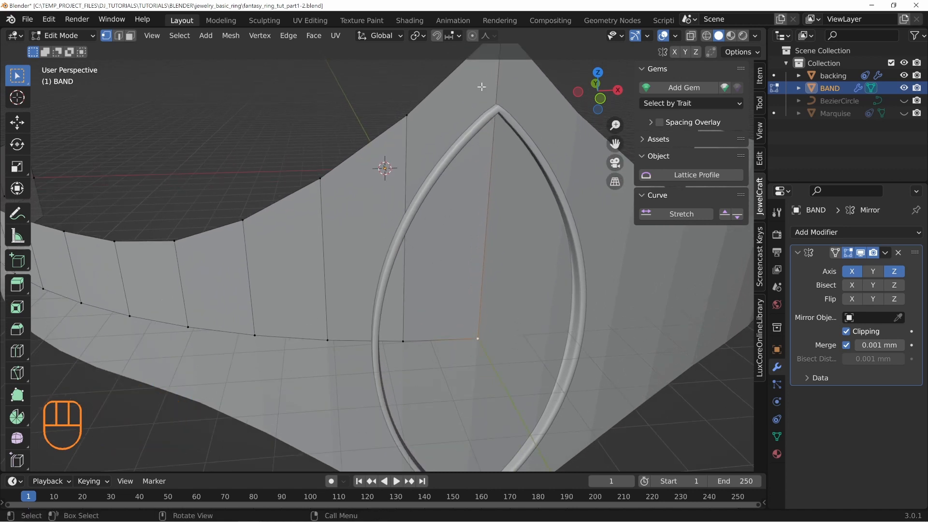
pyautogui.moveTo(496, 228); pyautogui.dragTo(441, 135, button='middle')
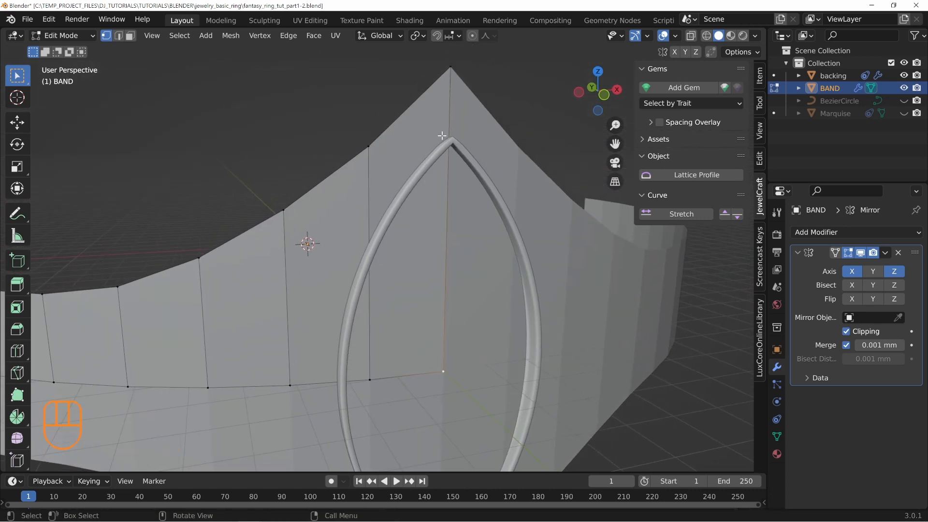
pyautogui.click(795, 253)
pyautogui.click(797, 253)
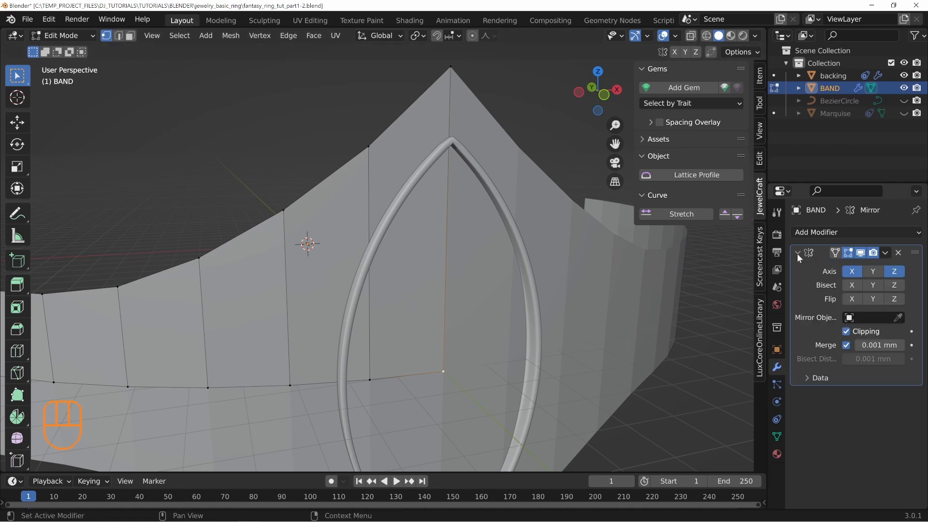
pyautogui.click(845, 331)
# Step: Select the centre vertex together with its neighbour and raise both about 4.27 mm along Z to open the band behind the setting
pyautogui.moveTo(399, 333); pyautogui.dragTo(406, 366, button='middle')
pyautogui.keyDown('shift'); pyautogui.click(405, 366); pyautogui.keyUp('shift')
pyautogui.press('g')
pyautogui.press('z')
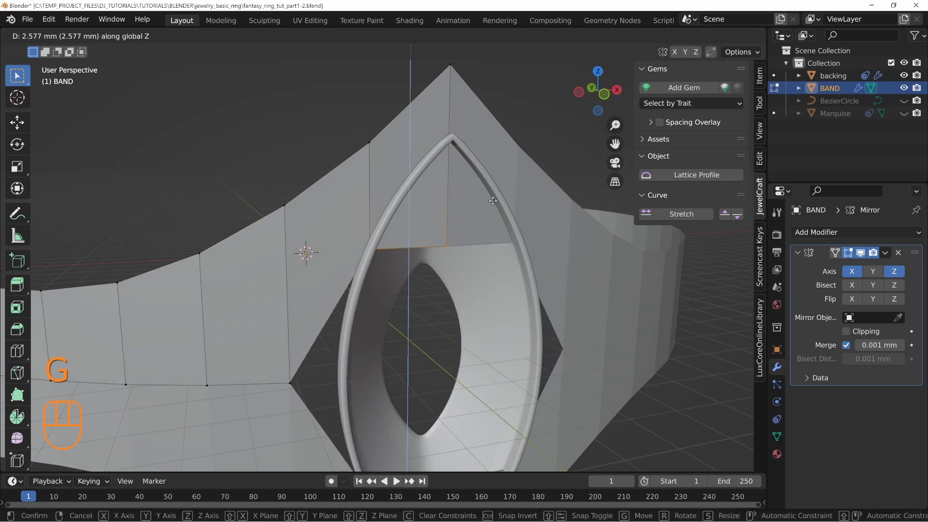
pyautogui.click(502, 116)
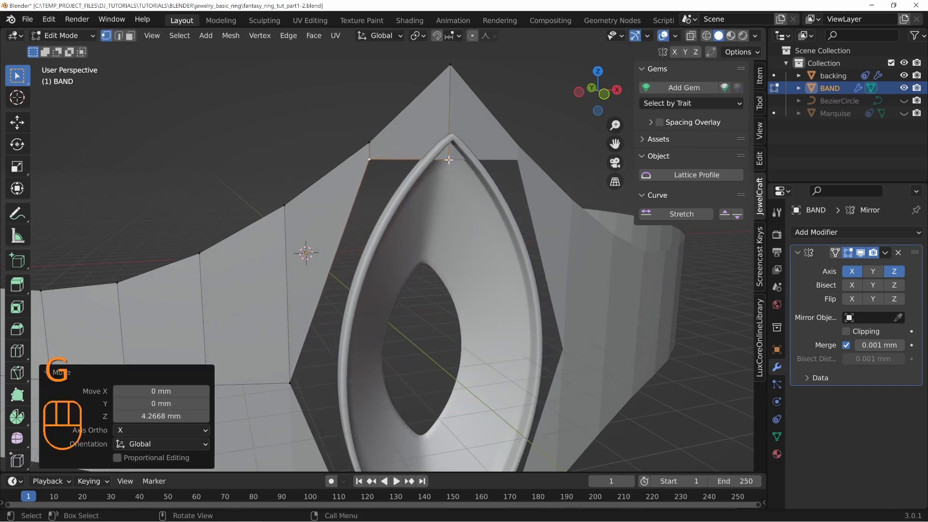
# Step: Raise the inner centre vertex to the backing's tip, and lower the vertex beside it along Z onto the backing's outline
pyautogui.hotkey('ctrl', 'z')
pyautogui.press('g')
pyautogui.press('z')
pyautogui.click(478, 141)
pyautogui.click(375, 158)
pyautogui.press('g')
pyautogui.press('z')
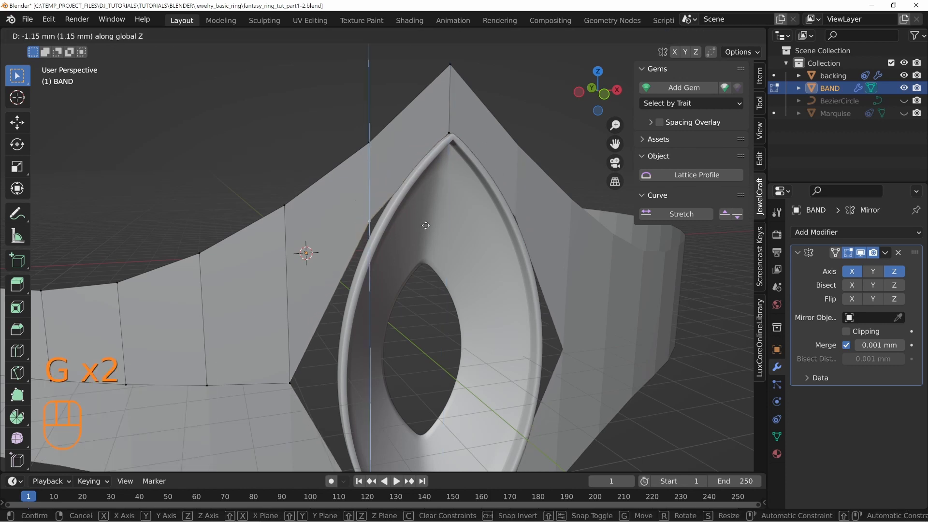
pyautogui.click(440, 158)
# Step: Nudge the inner centre vertex at the backing's tip about 0.05 mm along Z, and clear the selection
pyautogui.click(451, 139)
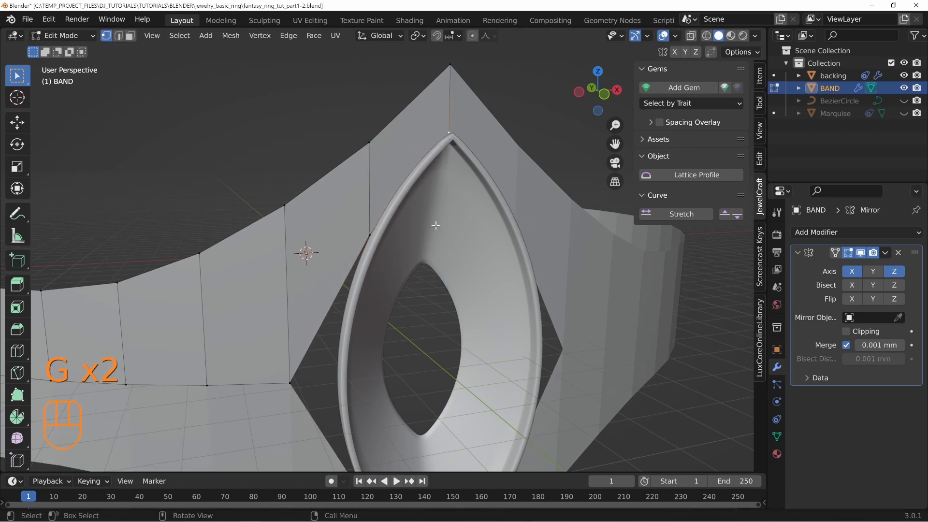
pyautogui.press('g')
pyautogui.press('z')
pyautogui.click(439, 204)
pyautogui.moveTo(439, 204); pyautogui.dragTo(478, 103, button='middle')
pyautogui.moveTo(550, 177); pyautogui.dragTo(500, 155, button='middle')
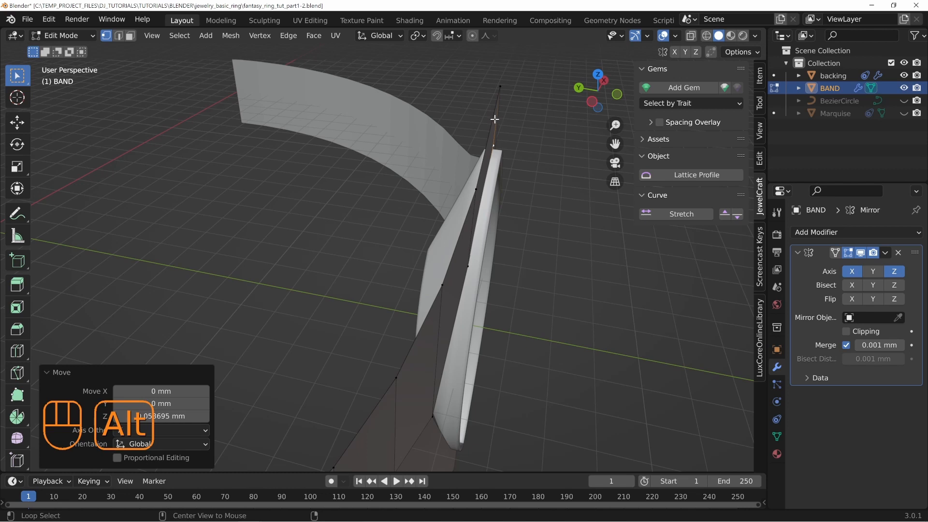
pyautogui.keyDown('alt'); pyautogui.moveTo(559, 162); pyautogui.dragTo(424, 173, button='middle'); pyautogui.keyUp('alt')
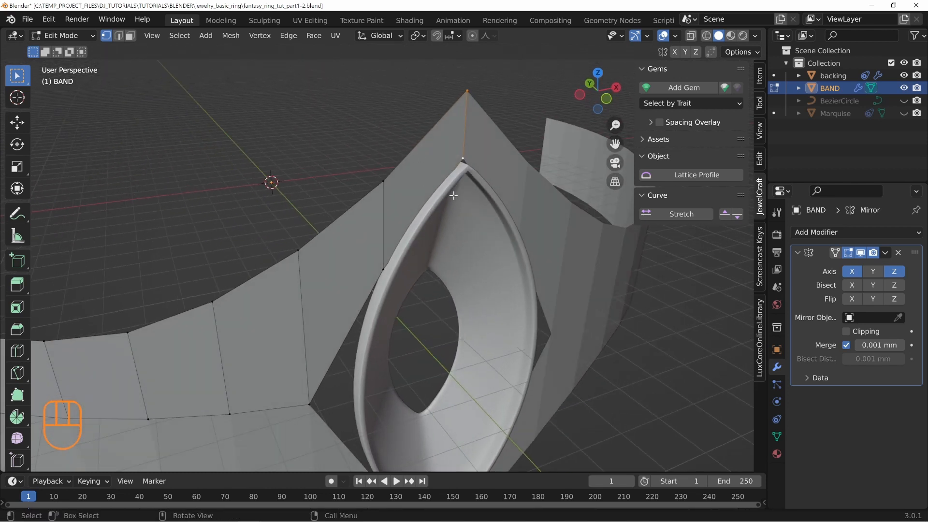
pyautogui.hotkey('alt', 'a')
pyautogui.keyDown('shift'); pyautogui.moveTo(502, 243); pyautogui.dragTo(570, 159, button='middle'); pyautogui.keyUp('shift')
pyautogui.keyDown('ctrl'); pyautogui.scroll(1, 644, 67); pyautogui.keyUp('ctrl')
pyautogui.click(642, 68)
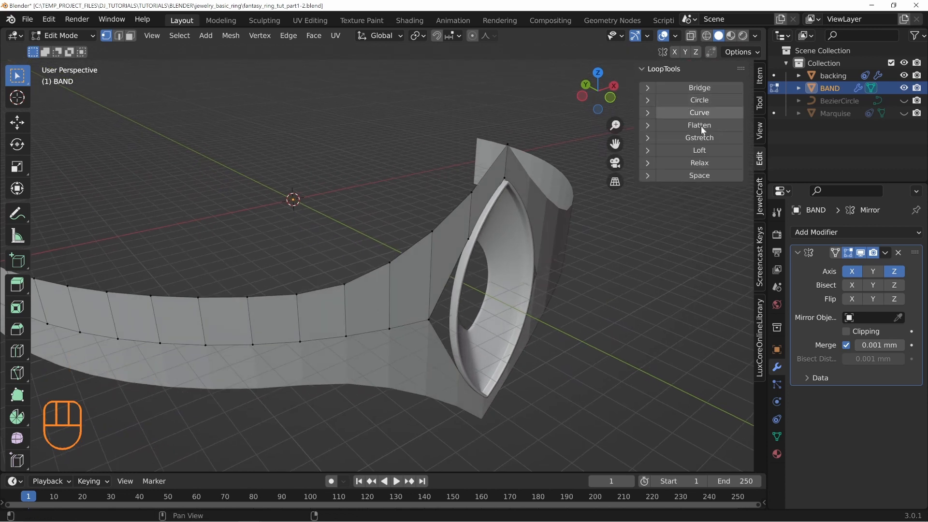
pyautogui.moveTo(575, 227); pyautogui.dragTo(522, 212, button='middle')
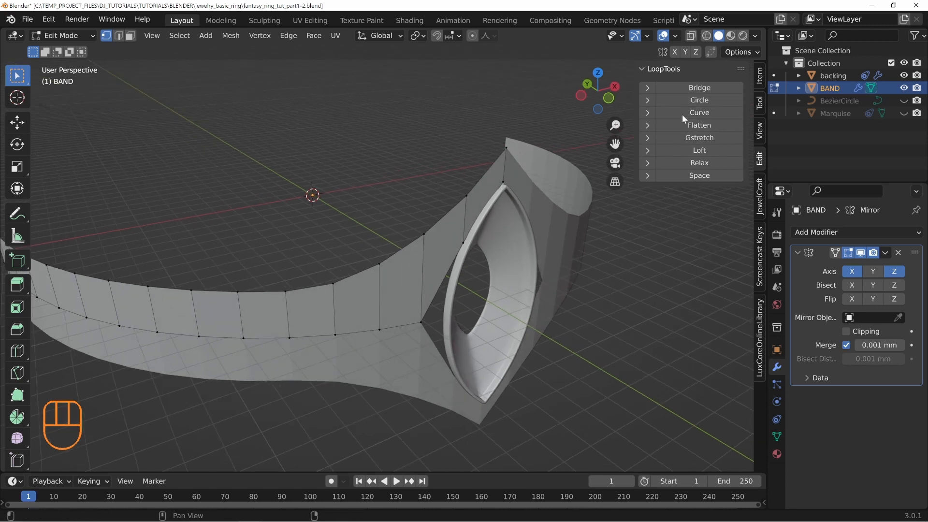
pyautogui.moveTo(483, 207); pyautogui.dragTo(454, 243, button='middle')
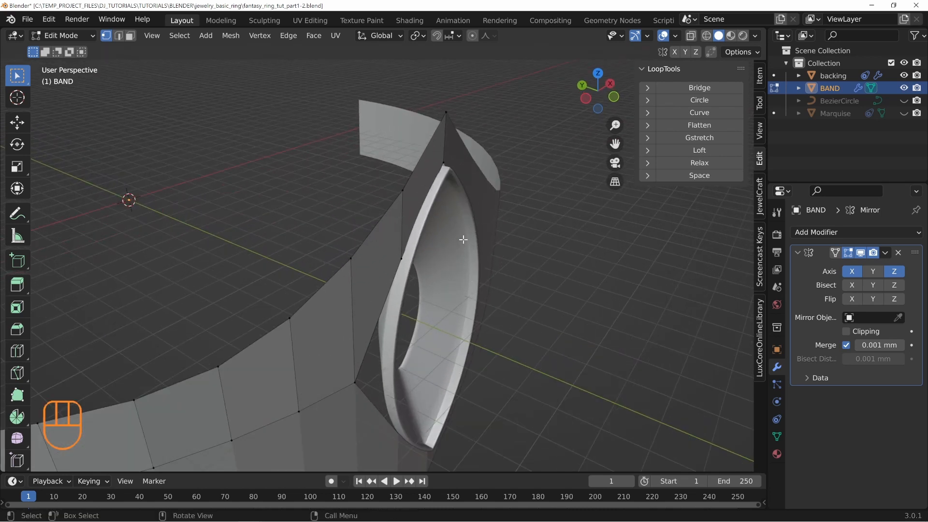
pyautogui.click(454, 115)
pyautogui.moveTo(454, 115); pyautogui.dragTo(510, 175)
pyautogui.press('g')
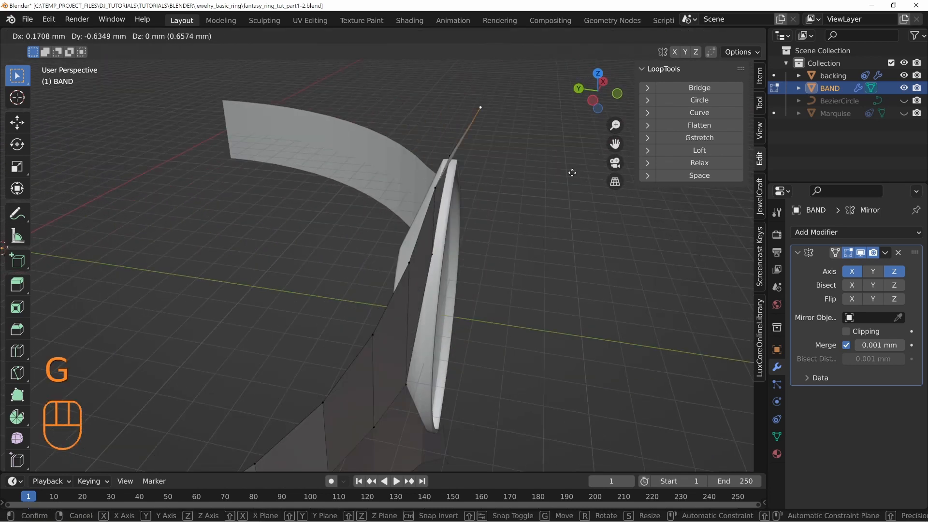
pyautogui.click(485, 170)
pyautogui.moveTo(563, 188); pyautogui.dragTo(444, 138, button='middle')
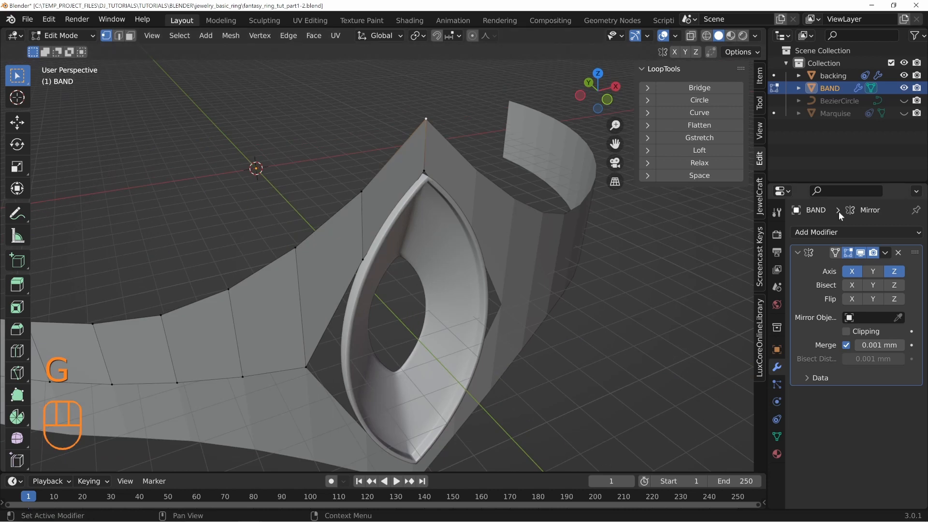
pyautogui.moveTo(634, 290); pyautogui.dragTo(447, 268, button='middle')
pyautogui.press('g')
pyautogui.click(472, 220)
# Step: Raise the opening's corner vertex beside the gem about 0.98 mm along Z, and raise the next centreline vertex away from the gem slightly
pyautogui.click(412, 314)
pyautogui.moveTo(411, 314); pyautogui.dragTo(385, 300, button='middle')
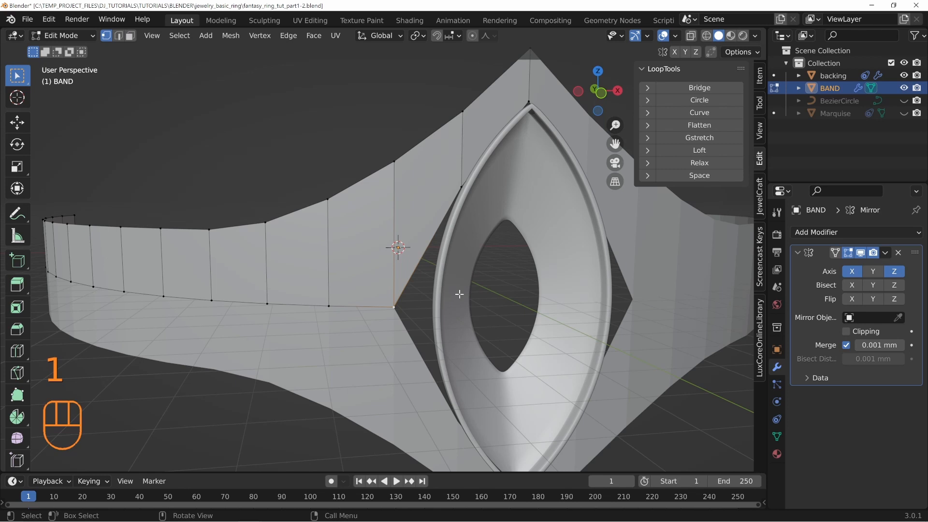
pyautogui.press('g')
pyautogui.press('z')
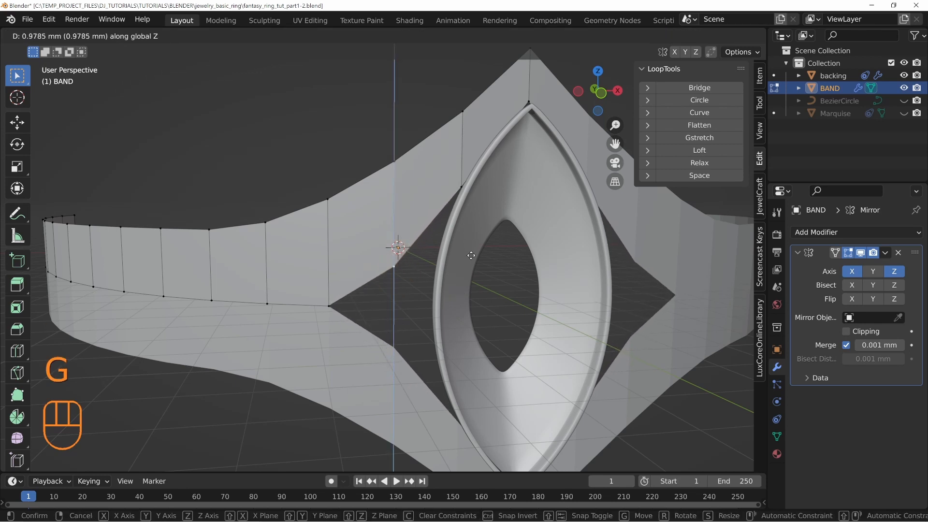
pyautogui.click(471, 256)
pyautogui.moveTo(470, 263); pyautogui.dragTo(401, 270, button='middle')
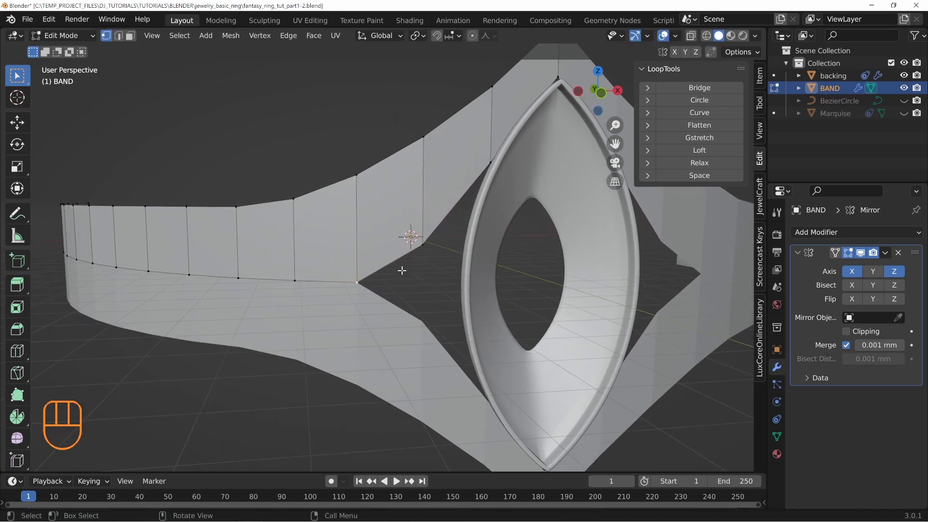
pyautogui.press('g')
pyautogui.press('z')
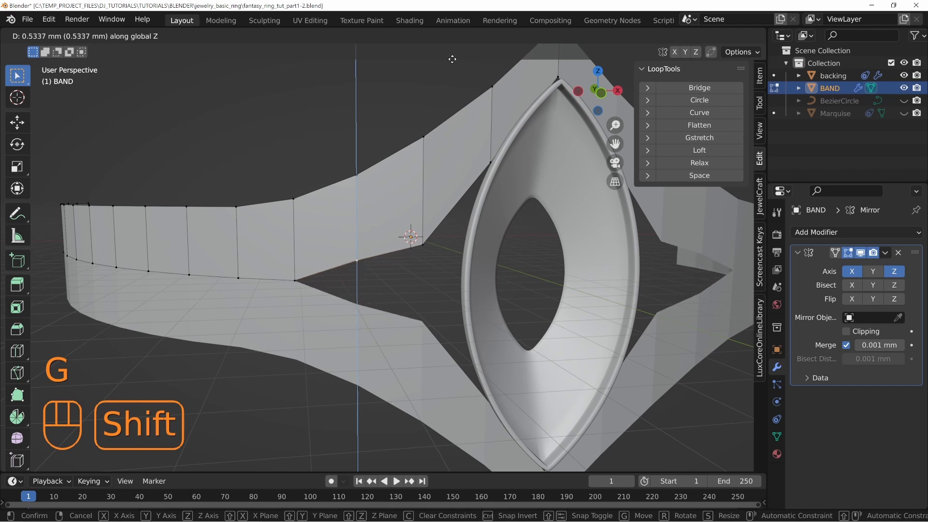
pyautogui.click(458, 147)
# Step: Fine-tune the height of the opening's vertex nearer the gem along Z, and return to Object Mode
pyautogui.click(422, 243)
pyautogui.press('g')
pyautogui.press('z')
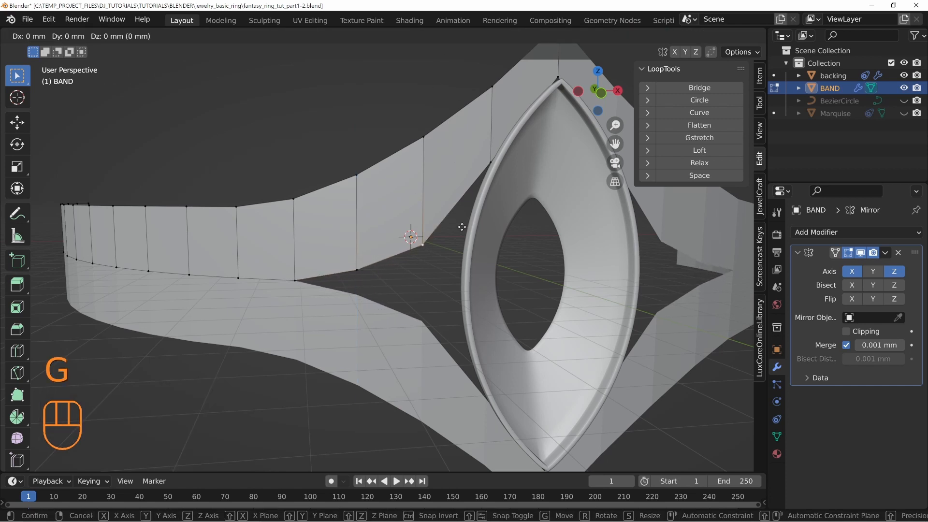
pyautogui.click(492, 151)
pyautogui.scroll(-3, 492, 151)
pyautogui.moveTo(491, 151); pyautogui.dragTo(433, 279, button='middle')
pyautogui.press('Tab')
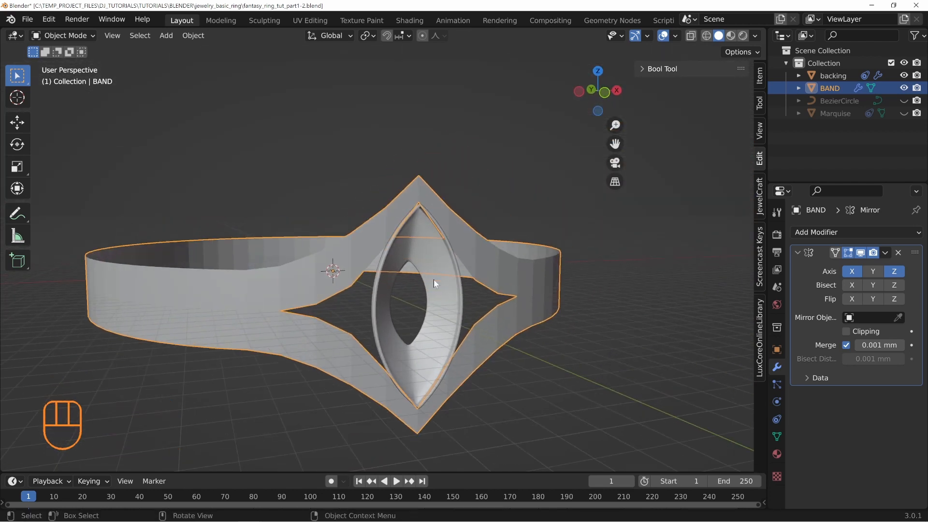
# Step: Re-enter Edit Mode, raise the band's tip vertex about 0.37 mm along Z, and adjust the height of the top vertex beside it
pyautogui.scroll(3, 427, 186)
pyautogui.press('Tab')
pyautogui.press('g')
pyautogui.press('z')
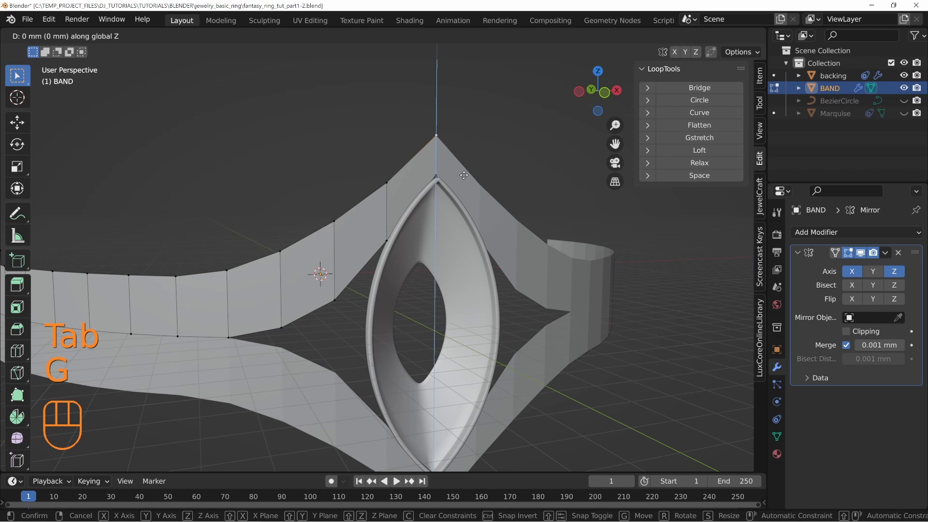
pyautogui.click(507, 48)
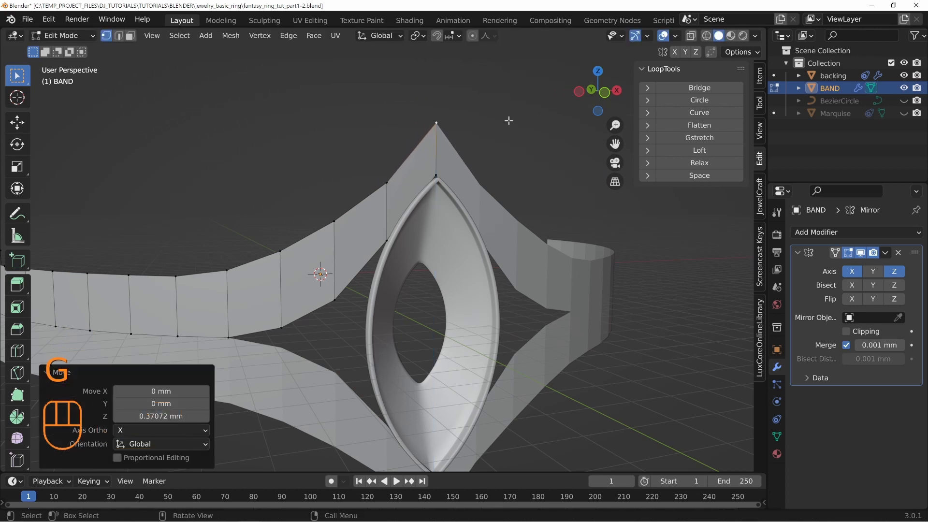
pyautogui.moveTo(507, 120); pyautogui.dragTo(416, 132, button='middle')
pyautogui.press('g')
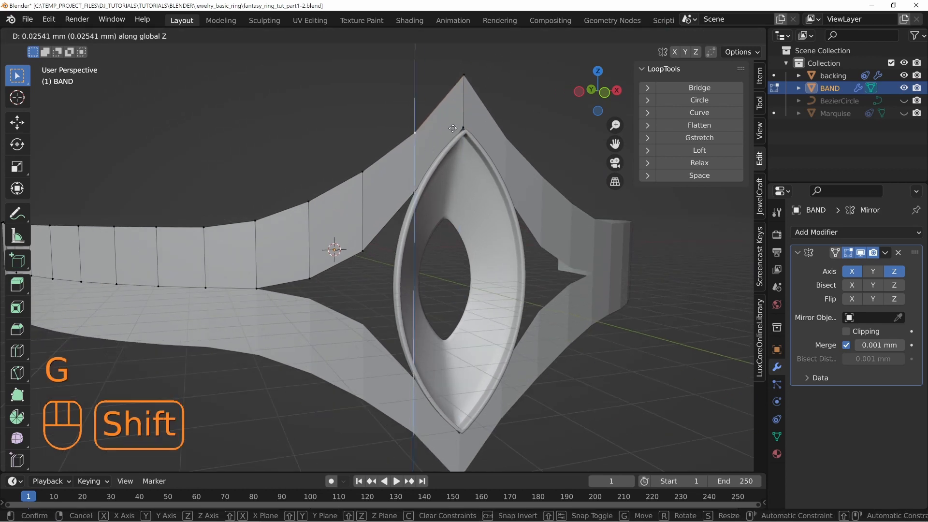
pyautogui.click(507, 216)
# Step: Return to Object Mode and save the file
pyautogui.press('Tab')
pyautogui.keyDown('shift'); pyautogui.moveTo(507, 219); pyautogui.dragTo(398, 248, button='middle'); pyautogui.keyUp('shift')
pyautogui.hotkey('ctrl', 's')
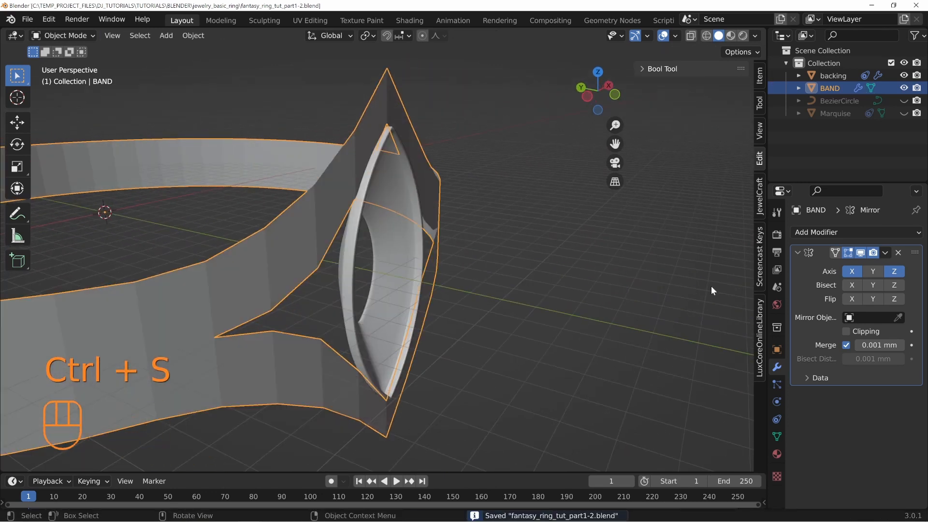
# Step: Collapse the Mirror modifier and add a Subdivision Surface modifier to the band with the viewport level set to 2
pyautogui.click(798, 253)
pyautogui.click(822, 232)
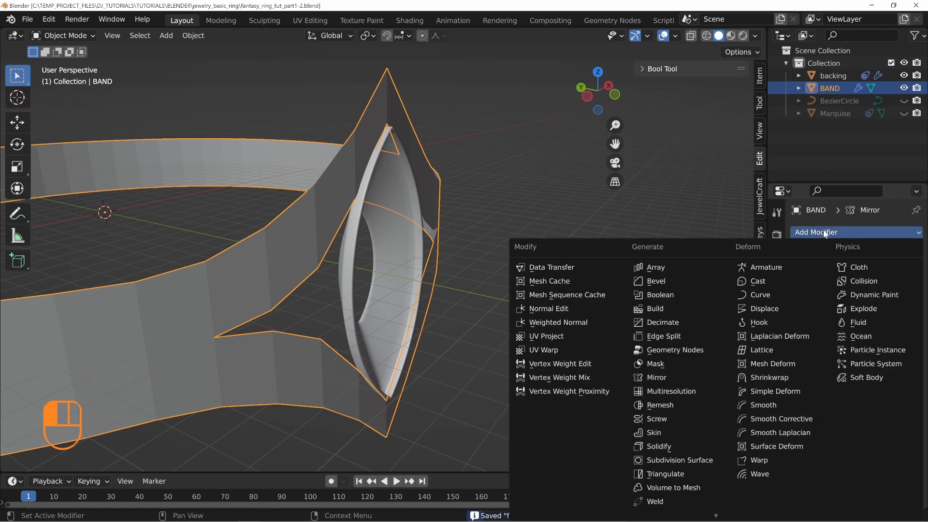
pyautogui.click(682, 459)
pyautogui.click(899, 304)
pyautogui.moveTo(456, 246); pyautogui.dragTo(462, 187, button='middle')
pyautogui.moveTo(391, 226); pyautogui.dragTo(343, 166, button='middle')
pyautogui.moveTo(546, 237); pyautogui.dragTo(279, 220, button='middle')
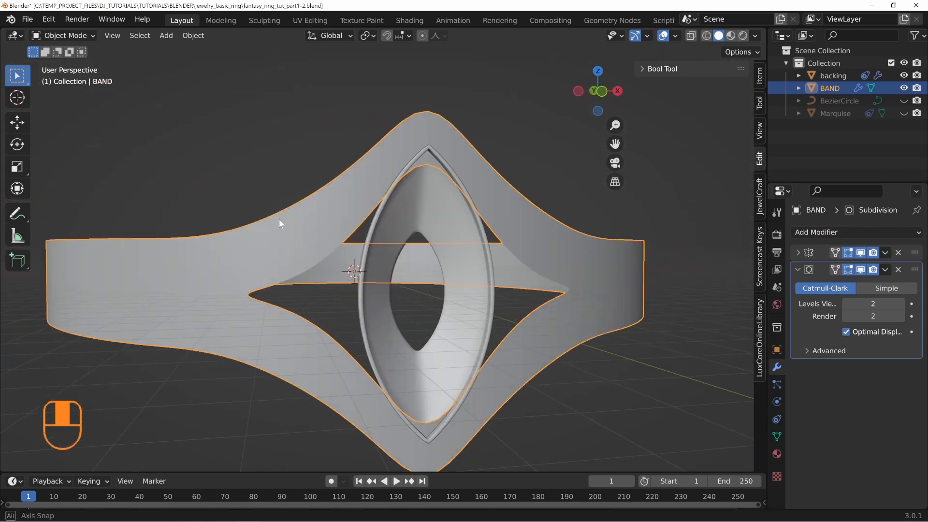
pyautogui.moveTo(430, 213); pyautogui.dragTo(576, 213, button='middle')
# Step: Add a Solidify modifier to the band with a thickness of about 0.0635 mm and an offset of 1
pyautogui.click(845, 233)
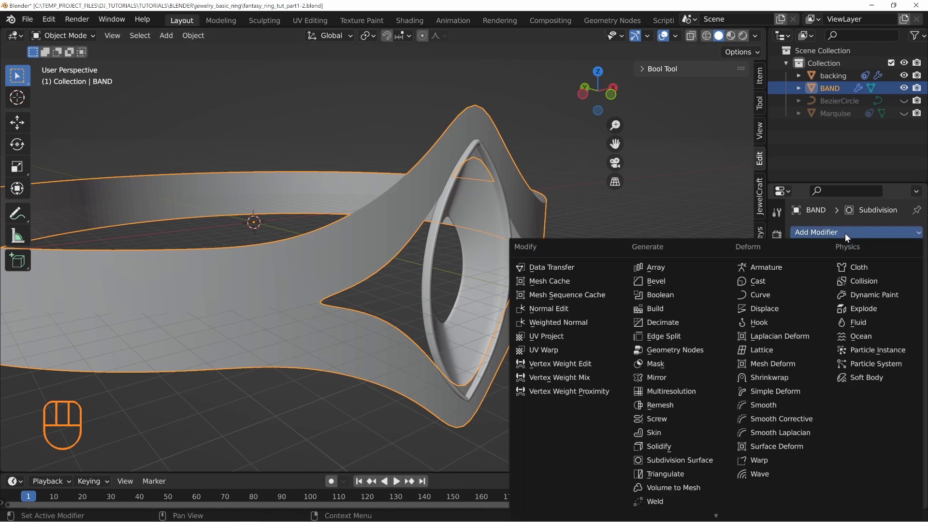
pyautogui.click(669, 446)
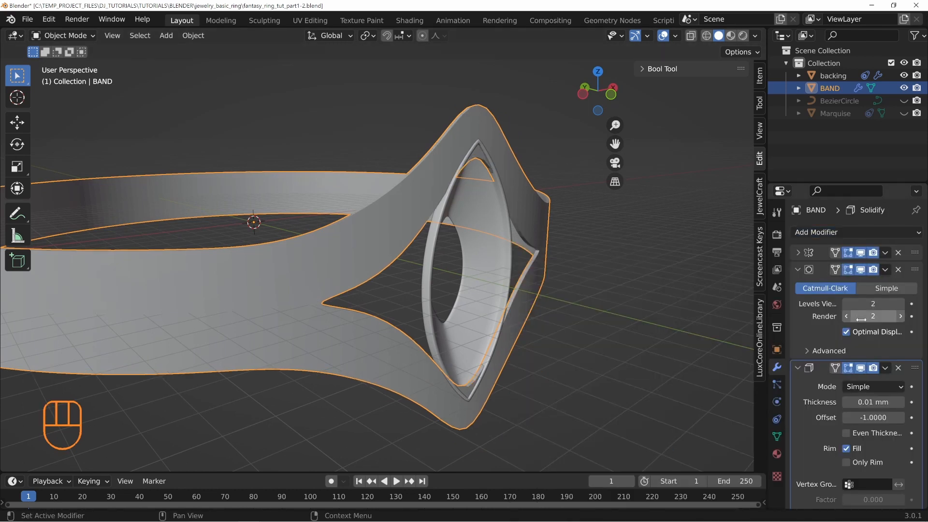
pyautogui.keyDown('shift'); pyautogui.moveTo(864, 401); pyautogui.dragTo(893, 401); pyautogui.keyUp('shift')
pyautogui.moveTo(449, 270); pyautogui.dragTo(429, 269, button='middle')
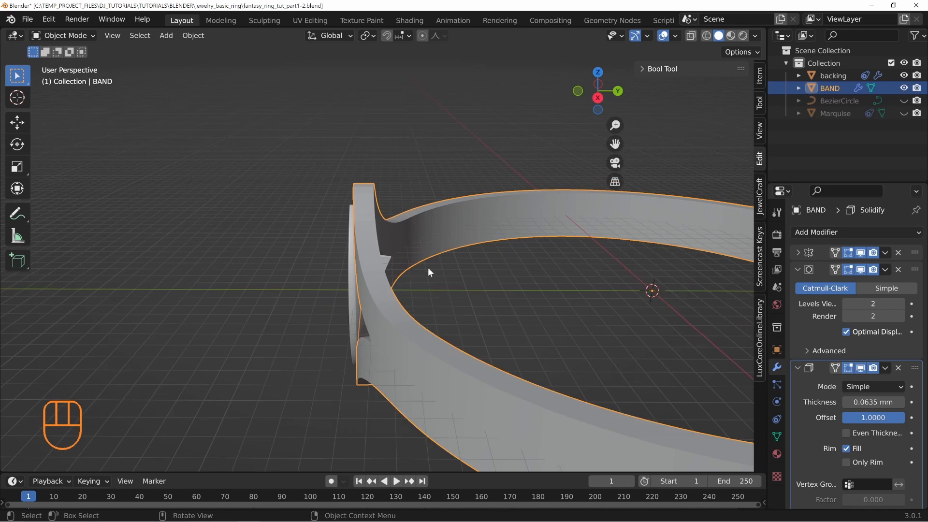
# Step: Set the band's Solidify thickness to 0.108 mm
pyautogui.scroll(2, 437, 285)
pyautogui.keyDown('shift'); pyautogui.moveTo(891, 401); pyautogui.dragTo(906, 402); pyautogui.keyUp('shift')
pyautogui.moveTo(377, 309); pyautogui.dragTo(375, 278, button='middle')
# Step: Enter Edit Mode and raise the two selected lower-edge vertices above the band's opening slightly along Z
pyautogui.press('Tab')
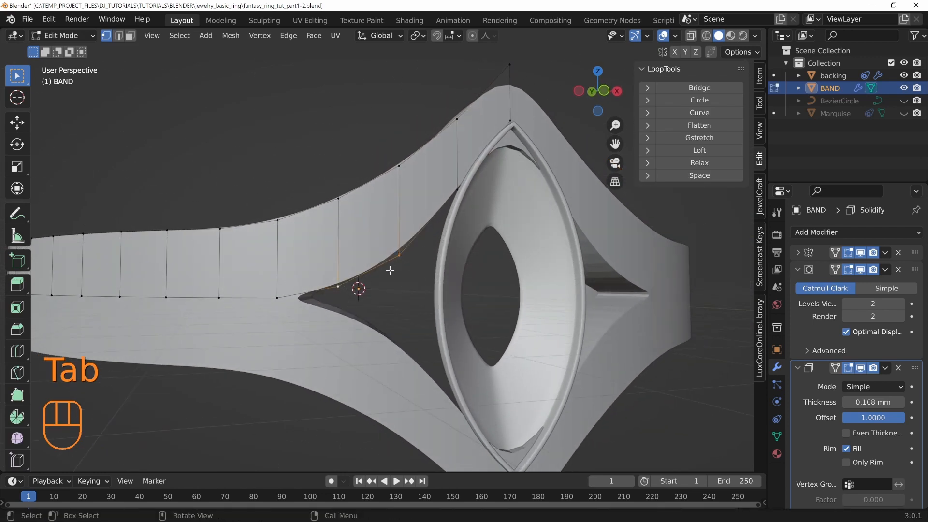
pyautogui.press('g')
pyautogui.press('z')
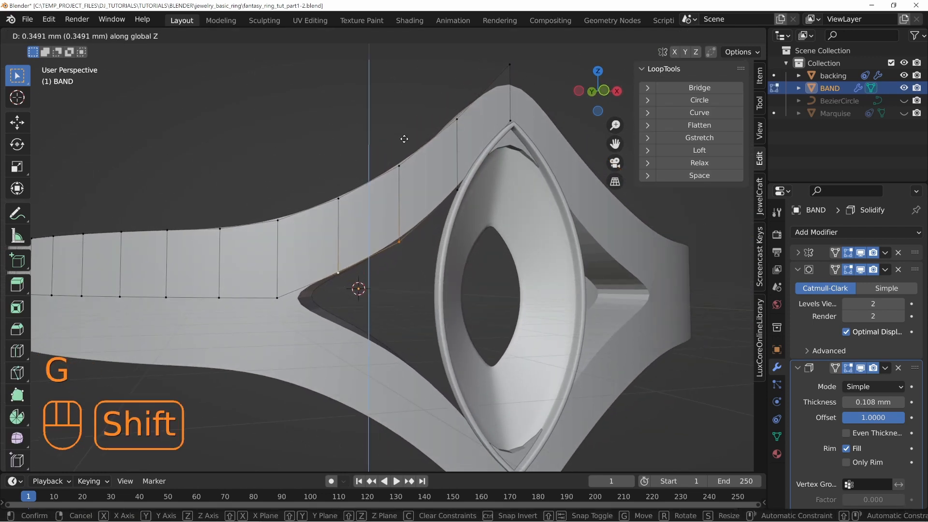
pyautogui.click(403, 161)
# Step: Reveal the hidden band geometry, select the shank's upper-edge vertices around to the back, and lower them a little over 0.4 mm along Z
pyautogui.moveTo(403, 161); pyautogui.dragTo(358, 248, button='middle')
pyautogui.scroll(-3, 358, 248)
pyautogui.hotkey('alt', 'h')
pyautogui.moveTo(348, 241); pyautogui.dragTo(343, 263, button='middle')
pyautogui.keyDown('ctrl'); pyautogui.click(293, 196); pyautogui.keyUp('ctrl')
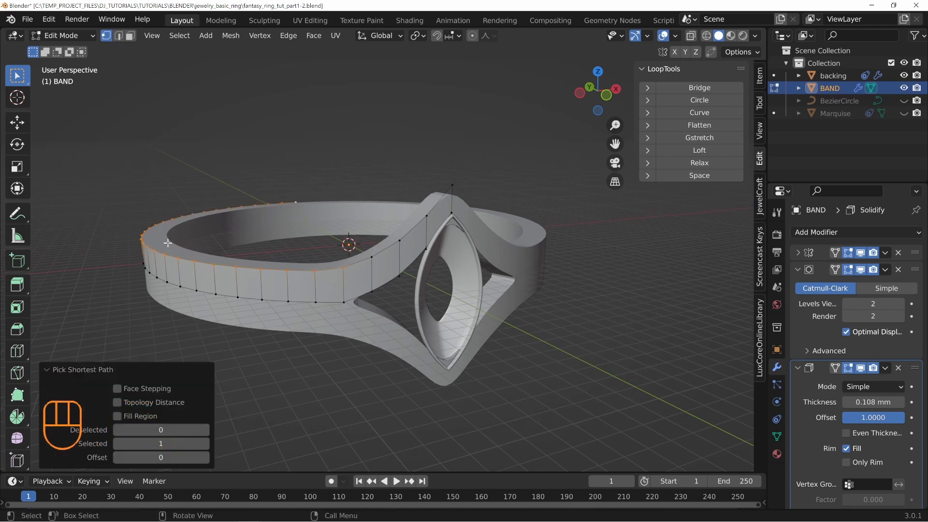
pyautogui.press('g')
pyautogui.press('z')
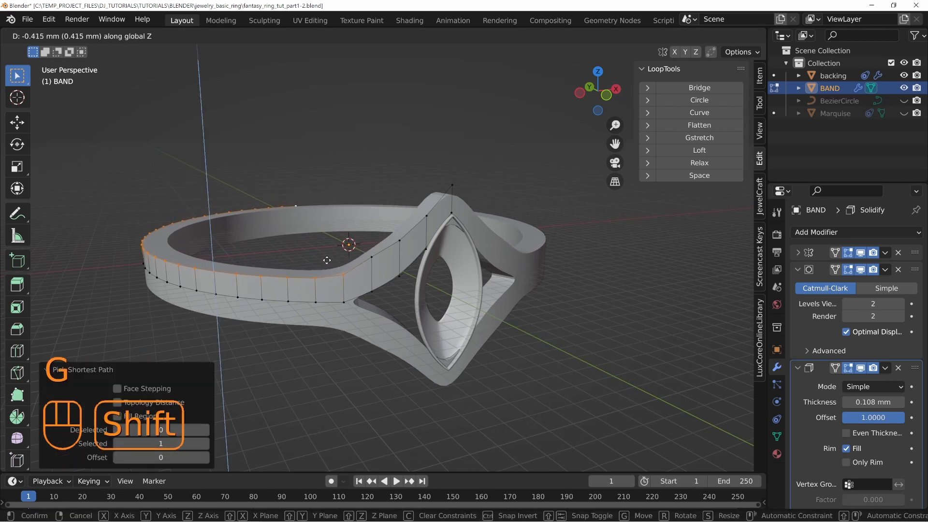
pyautogui.click(328, 281)
# Step: Lower the upper vertex where the band starts rising toward the tip, and its lower counterpart by about 0.3 mm, along Z
pyautogui.click(394, 234)
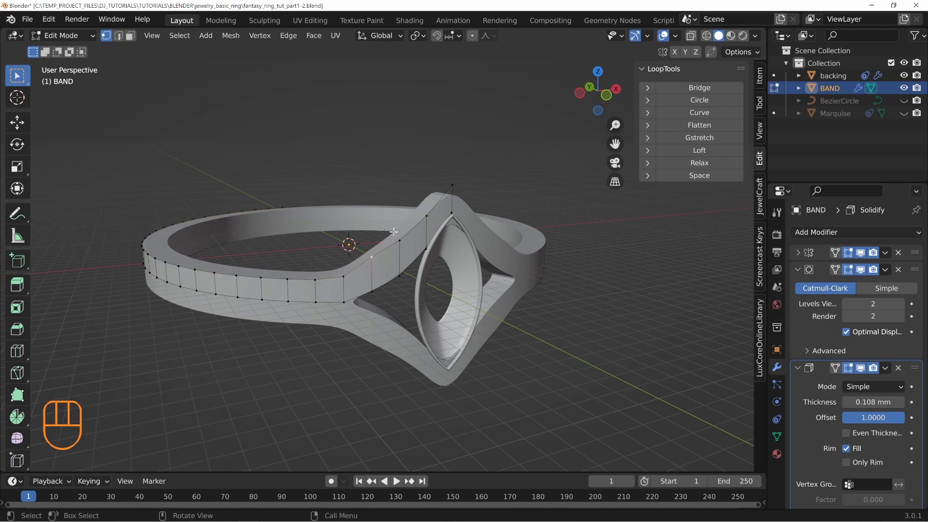
pyautogui.press('g')
pyautogui.press('z')
pyautogui.click(400, 295)
pyautogui.moveTo(400, 295); pyautogui.dragTo(383, 282, button='middle')
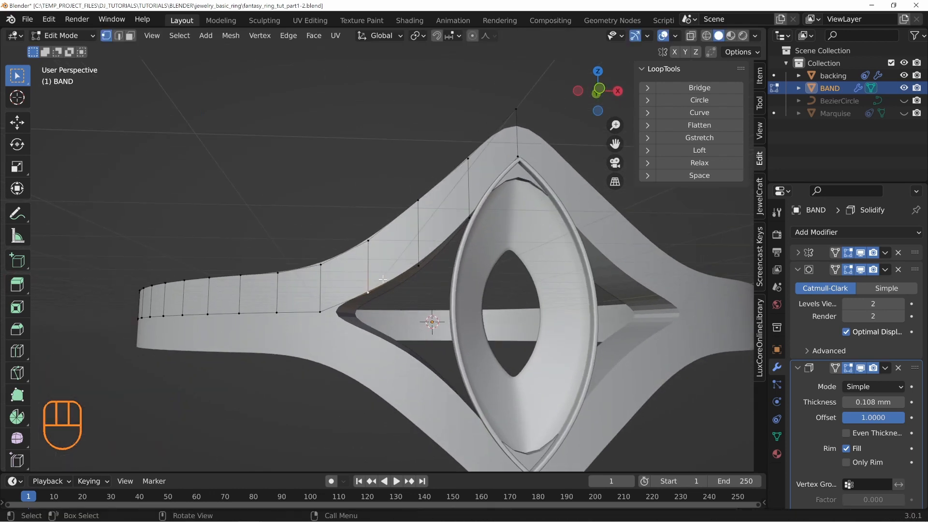
pyautogui.press('g')
pyautogui.press('z')
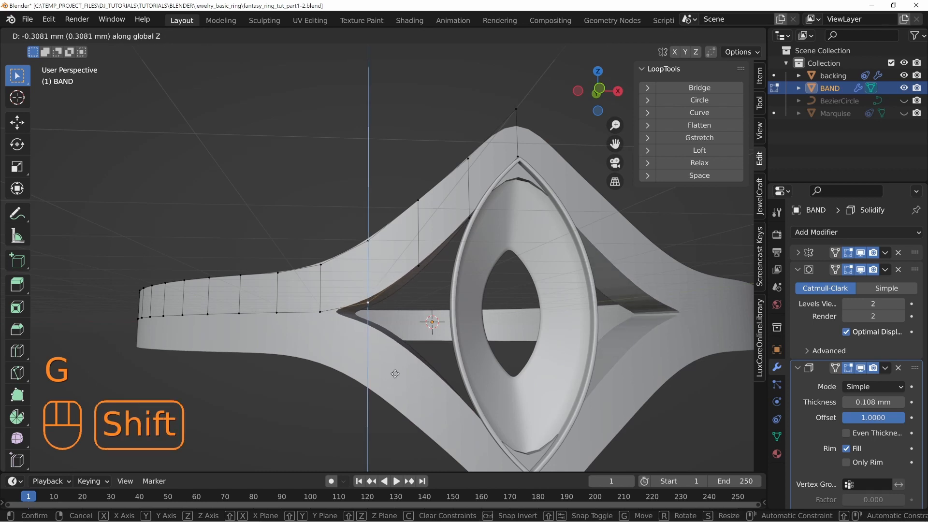
pyautogui.click(394, 381)
# Step: Lower the upper vertex of that same edge about 0.335 mm further along Z
pyautogui.click(369, 240)
pyautogui.press('g')
pyautogui.press('z')
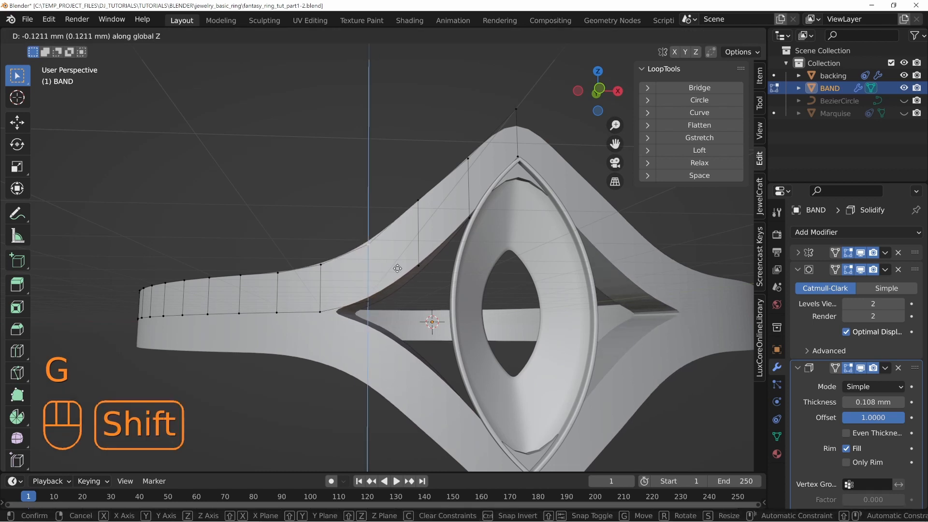
pyautogui.click(404, 325)
# Step: Lower the next two upper-edge vertices toward the tip along Z, the first by about 0.28 mm
pyautogui.moveTo(426, 196); pyautogui.dragTo(430, 213, button='middle')
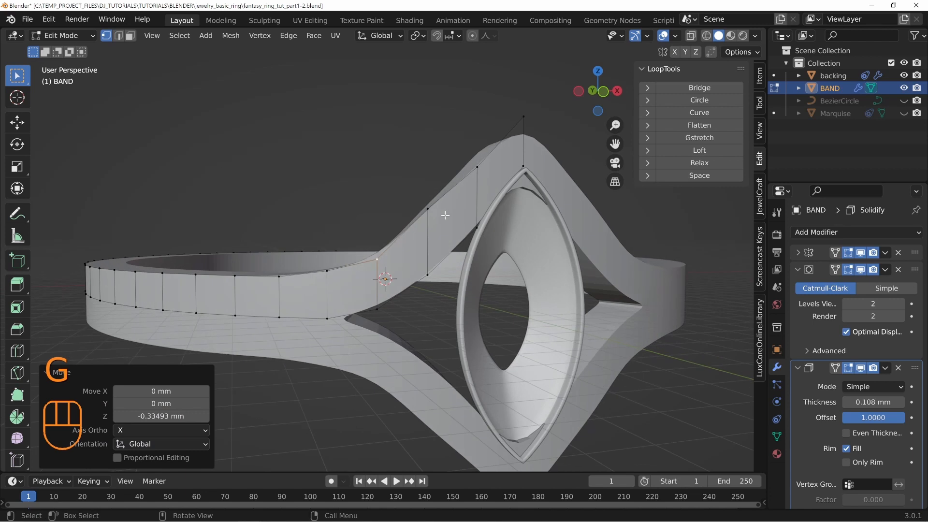
pyautogui.click(429, 209)
pyautogui.press('g')
pyautogui.press('z')
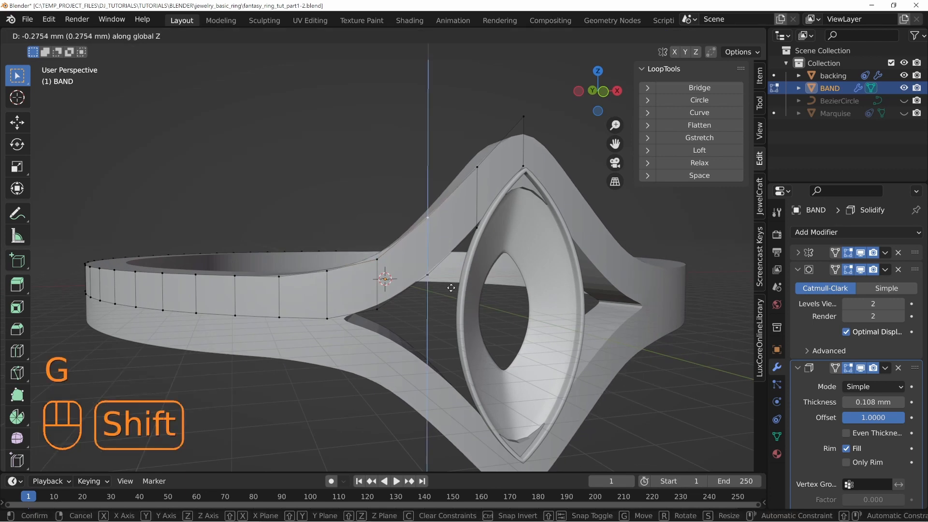
pyautogui.click(452, 288)
pyautogui.click(480, 170)
pyautogui.keyDown('shift'); pyautogui.moveTo(510, 185); pyautogui.dragTo(464, 195, button='middle'); pyautogui.keyUp('shift')
pyautogui.press('g')
pyautogui.press('z')
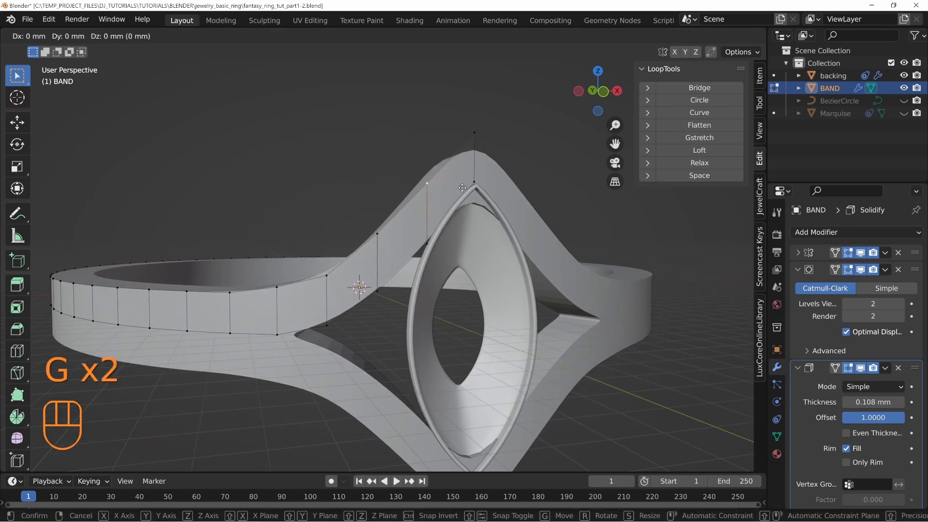
pyautogui.click(468, 235)
# Step: Raise the upper vertex at the band's tip about 0.13 mm along Z
pyautogui.click(476, 132)
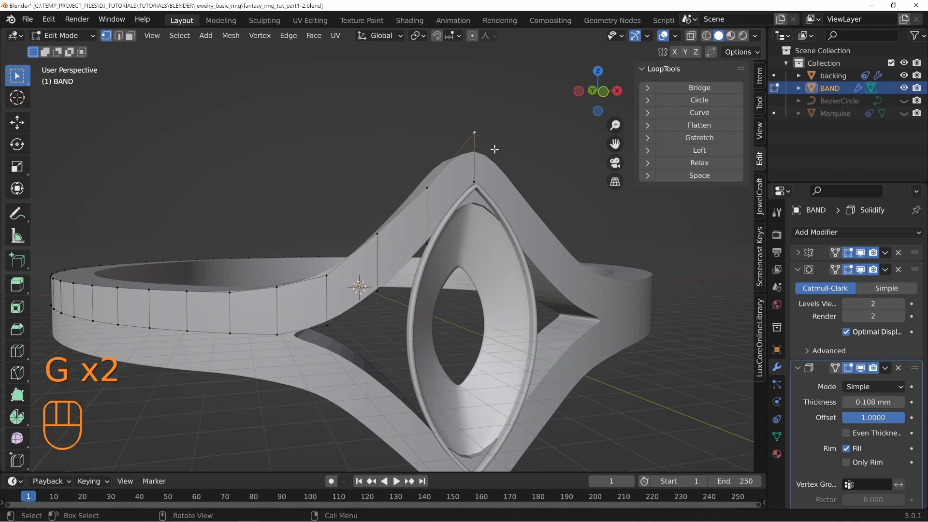
pyautogui.moveTo(480, 150); pyautogui.dragTo(468, 203, button='middle')
pyautogui.press('g')
pyautogui.press('z')
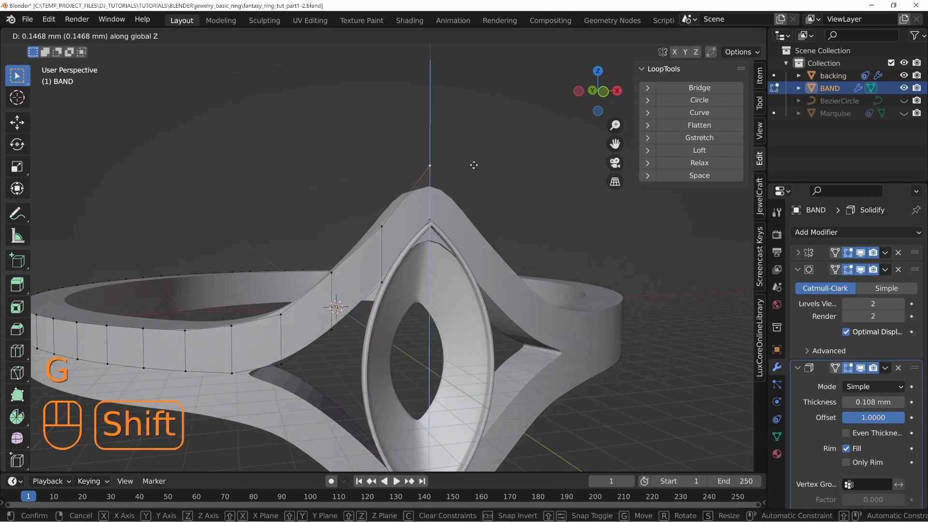
pyautogui.click(476, 169)
# Step: Add a centred loop cut between the band's tip edge and the edge beside it
pyautogui.moveTo(492, 208); pyautogui.dragTo(414, 176, button='middle')
pyautogui.scroll(3, 457, 248)
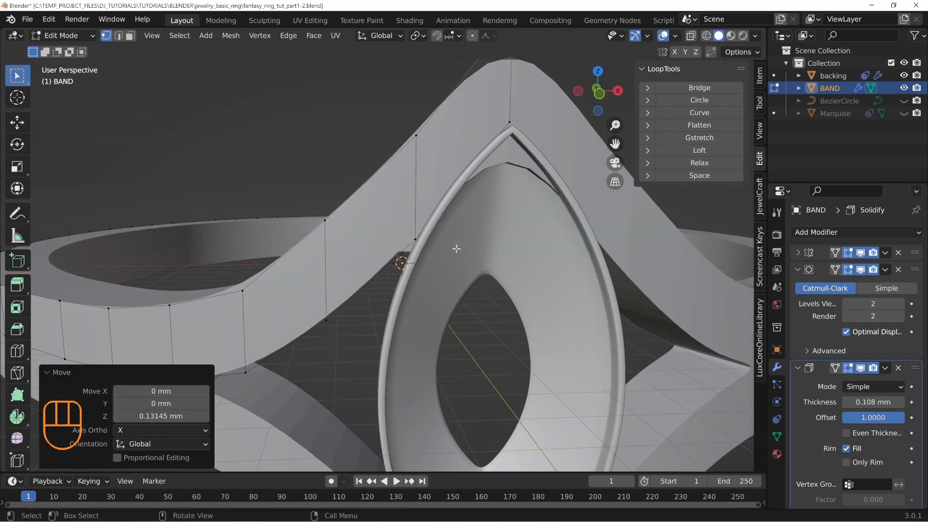
pyautogui.scroll(-3, 458, 249)
pyautogui.hotkey('ctrl', 'r')
pyautogui.click(435, 191)
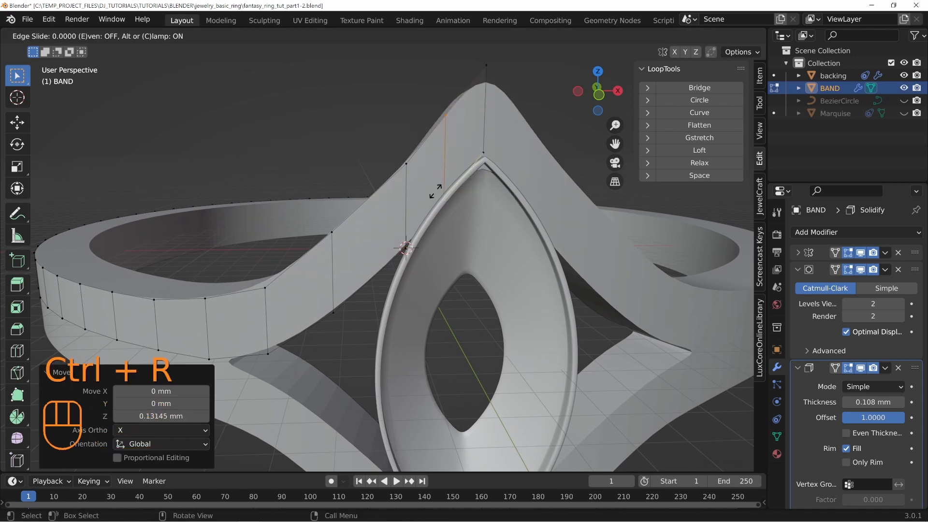
pyautogui.rightClick(435, 191)
# Step: Raise the new loop's lower vertex about 0.09 mm and the tip's lower vertex about 0.04 mm along Z
pyautogui.moveTo(435, 191); pyautogui.dragTo(479, 170, button='middle')
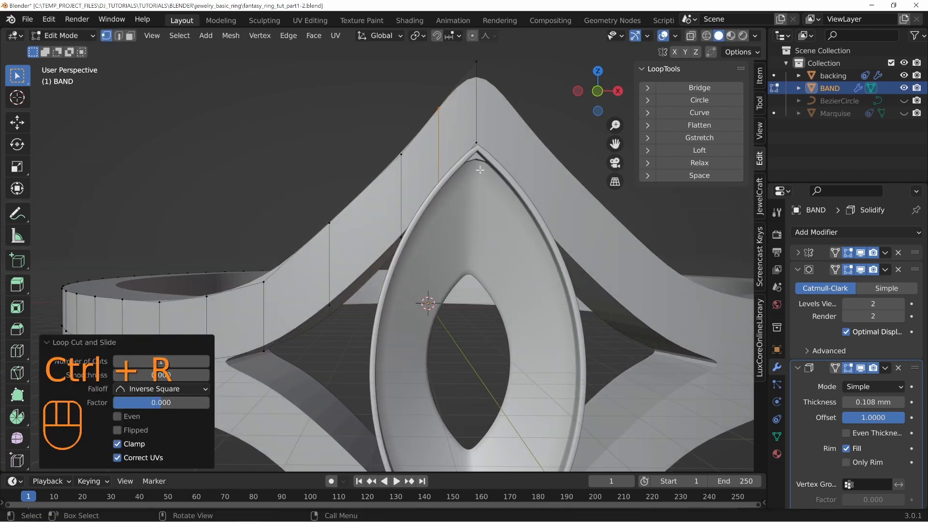
pyautogui.click(440, 191)
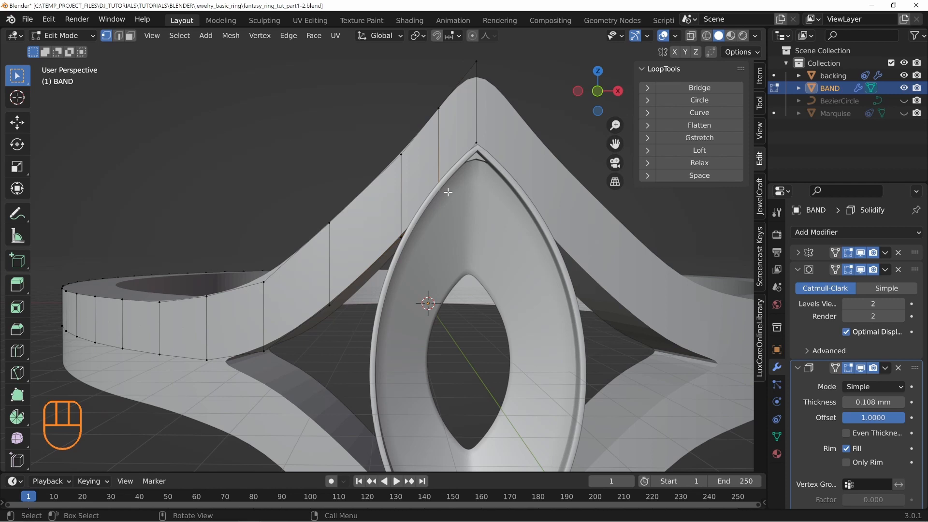
pyautogui.press('g')
pyautogui.press('z')
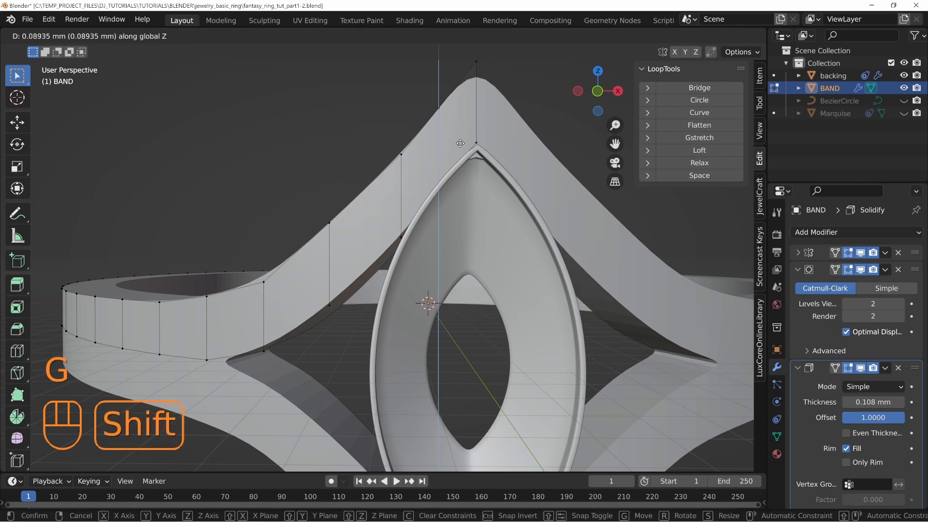
pyautogui.click(464, 135)
pyautogui.press('g')
pyautogui.press('z')
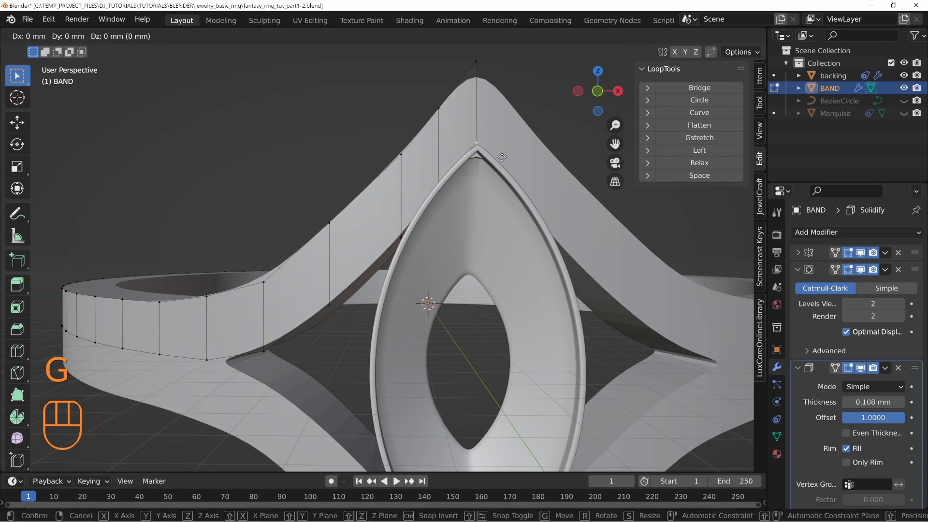
pyautogui.click(510, 136)
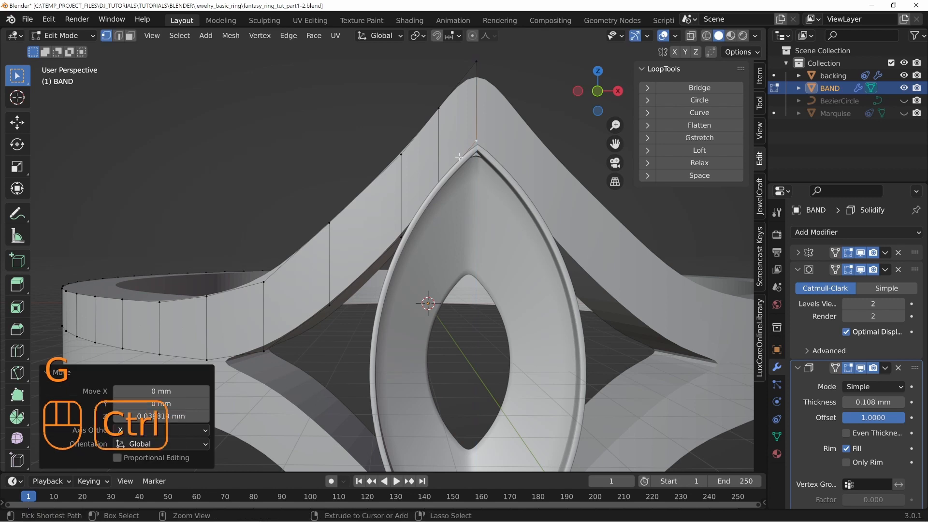
# Step: Add a loop cut close to the tip with a slide factor of 0.525 and raise its upper vertex along Z
pyautogui.hotkey('ctrl', 'r')
pyautogui.click(462, 150)
pyautogui.click(469, 141)
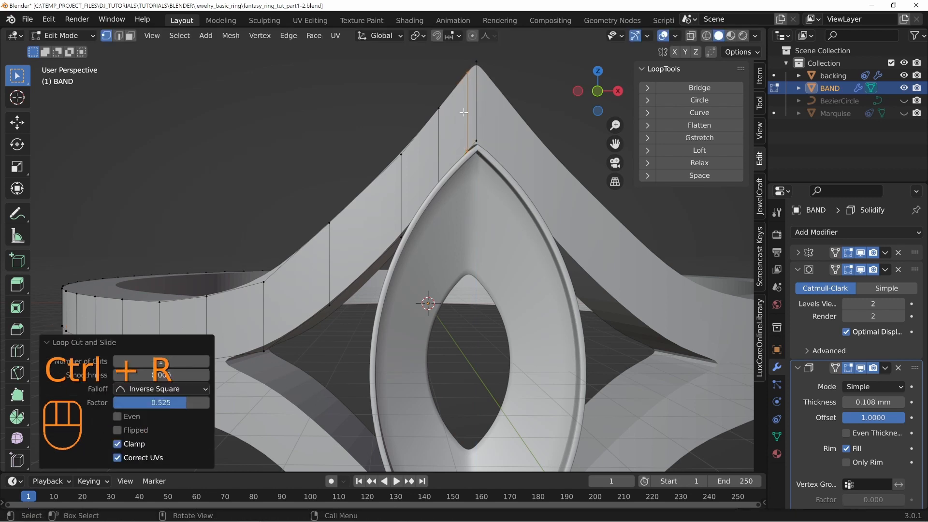
pyautogui.keyDown('shift'); pyautogui.moveTo(498, 109); pyautogui.dragTo(485, 152, button='middle'); pyautogui.keyUp('shift')
pyautogui.press('g')
pyautogui.press('z')
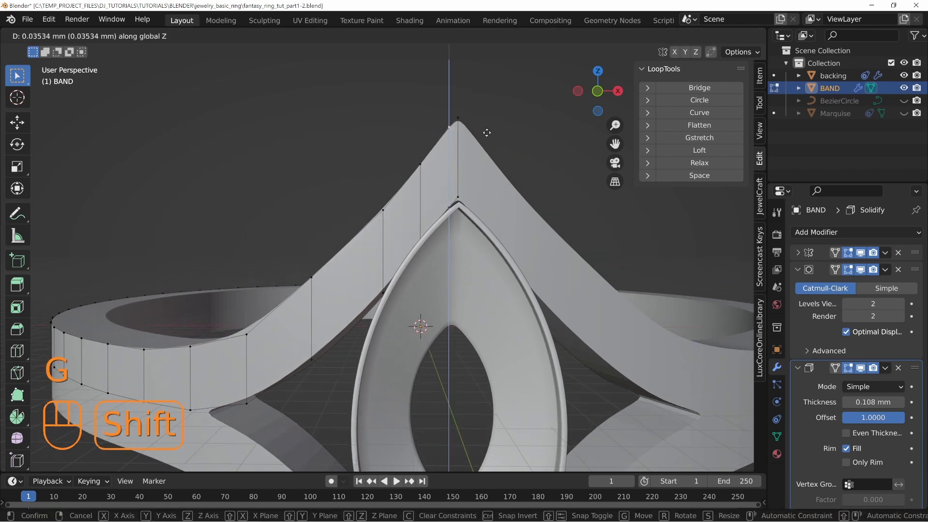
pyautogui.click(504, 56)
# Step: Return to Object Mode and switch the viewport lighting to a shiny metallic MatCap
pyautogui.moveTo(435, 203); pyautogui.dragTo(379, 226, button='middle')
pyautogui.press('Tab')
pyautogui.moveTo(333, 247); pyautogui.dragTo(379, 203, button='middle')
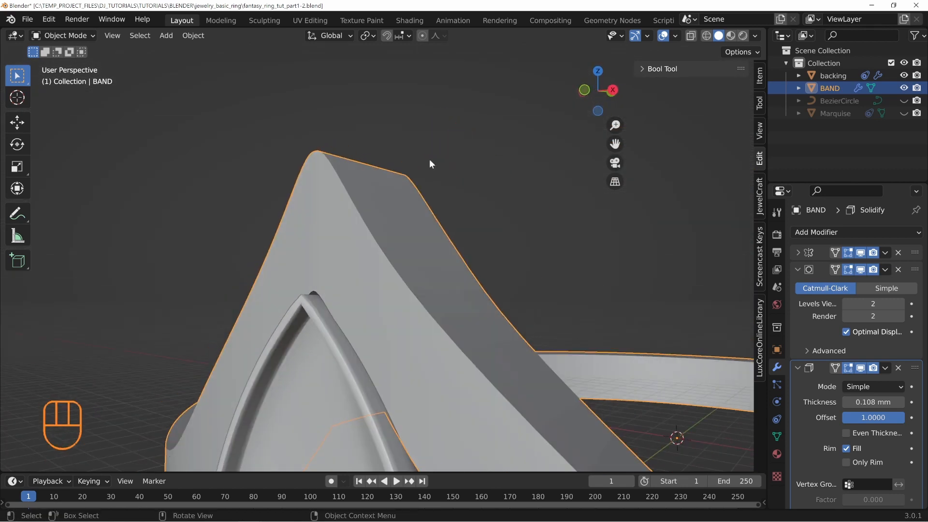
pyautogui.keyDown('shift'); pyautogui.moveTo(756, 39); pyautogui.dragTo(425, 235, button='middle'); pyautogui.keyUp('shift')
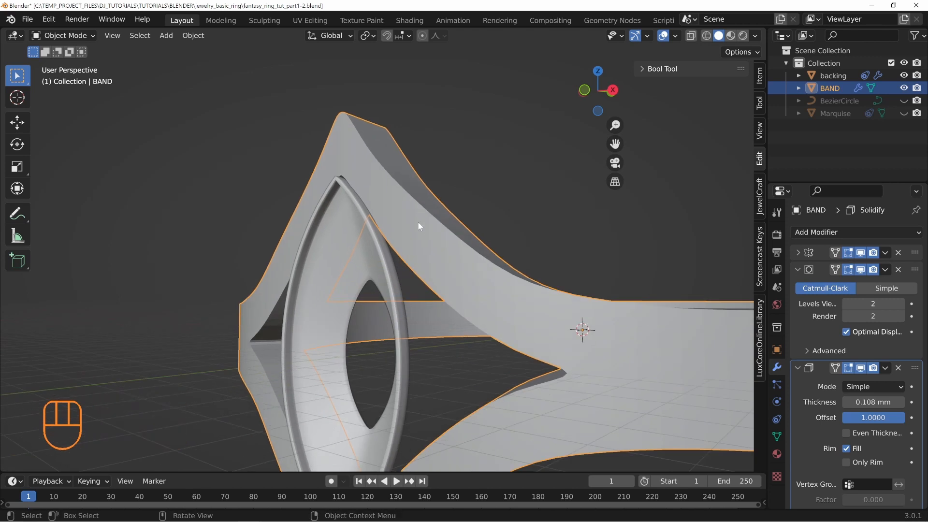
pyautogui.moveTo(609, 347); pyautogui.dragTo(432, 223, button='middle')
pyautogui.click(754, 37)
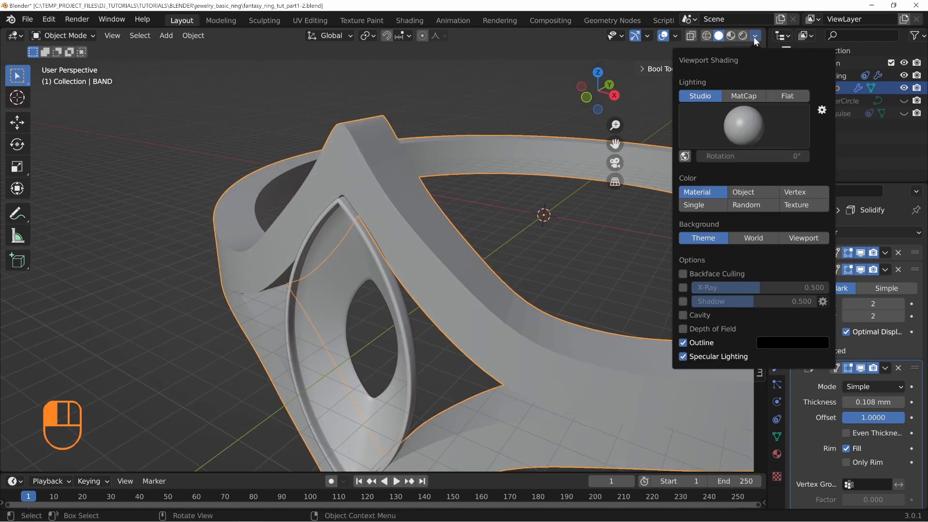
pyautogui.click(748, 95)
pyautogui.click(749, 115)
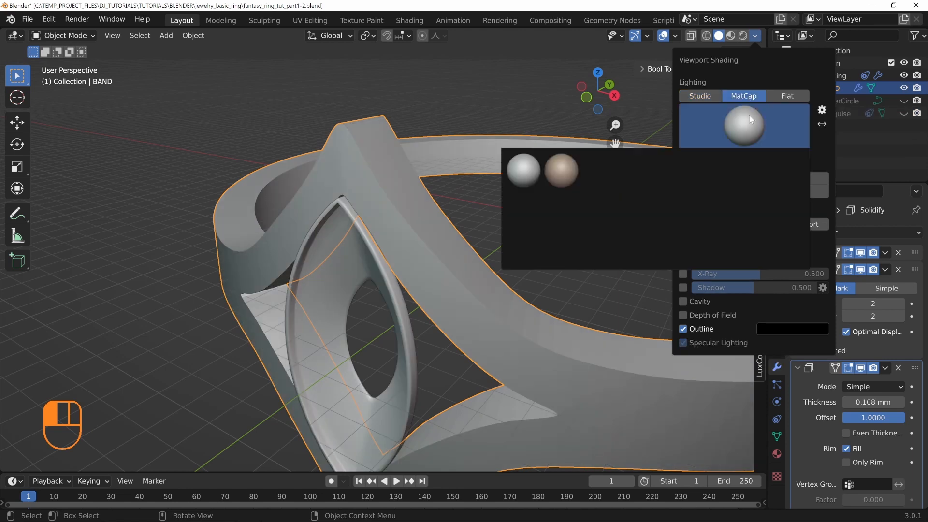
pyautogui.click(526, 242)
pyautogui.moveTo(505, 291); pyautogui.dragTo(450, 273, button='middle')
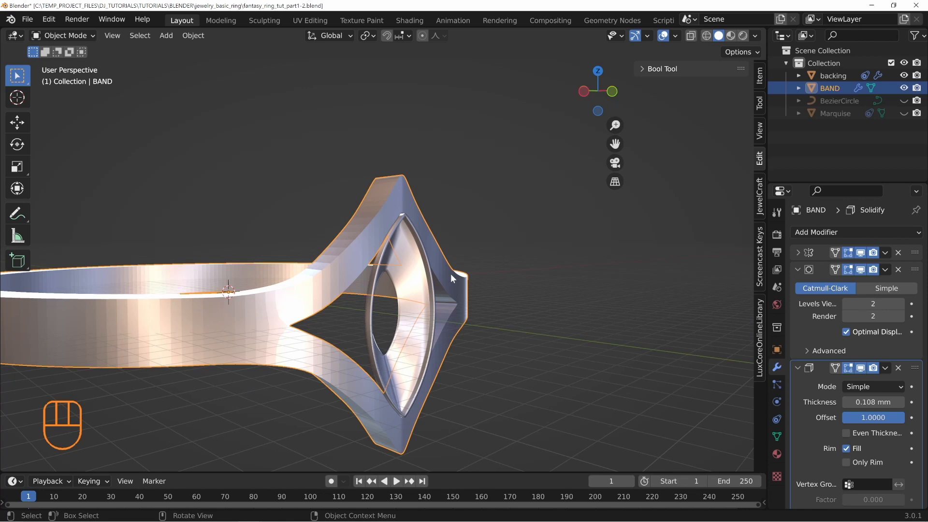
# Step: Re-enter Edit Mode and dissolve the edge loop closest to the band's tip in edge selection mode
pyautogui.scroll(3, 423, 143)
pyautogui.moveTo(423, 132); pyautogui.dragTo(377, 163, button='middle')
pyautogui.press('Tab')
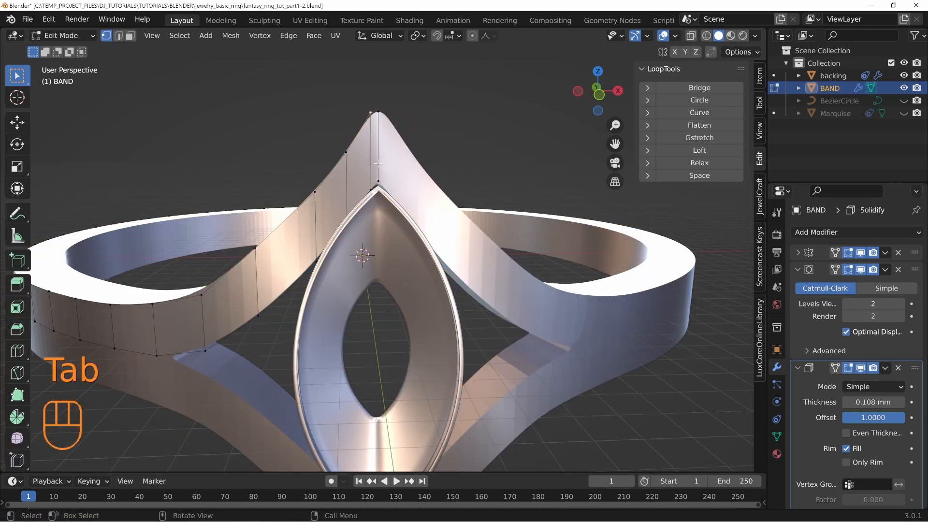
pyautogui.press('2')
pyautogui.press('ctrl')
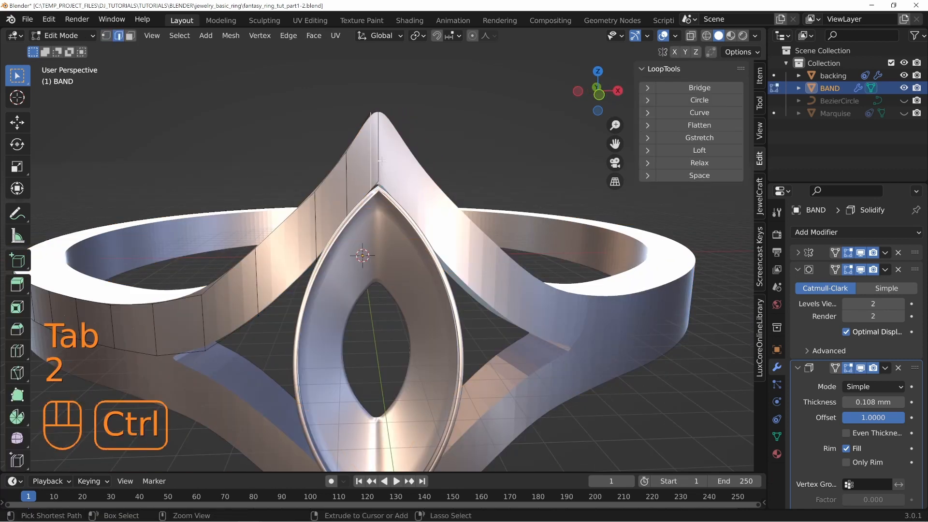
pyautogui.hotkey('ctrl', 'x')
# Step: Add a loop cut beside the tip, slide it about 0.21 toward the tip, and return to Object Mode
pyautogui.moveTo(394, 135); pyautogui.dragTo(430, 203, button='middle')
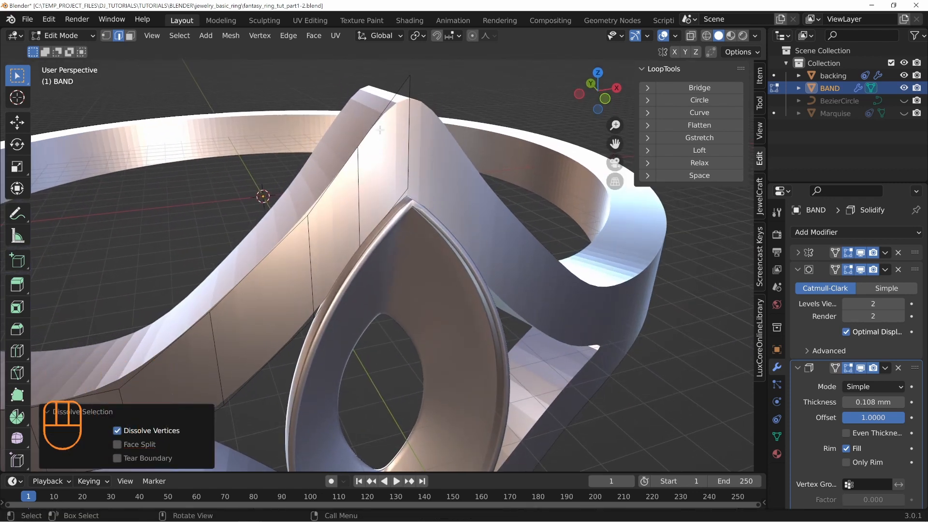
pyautogui.hotkey('ctrl', 'r')
pyautogui.click(383, 146)
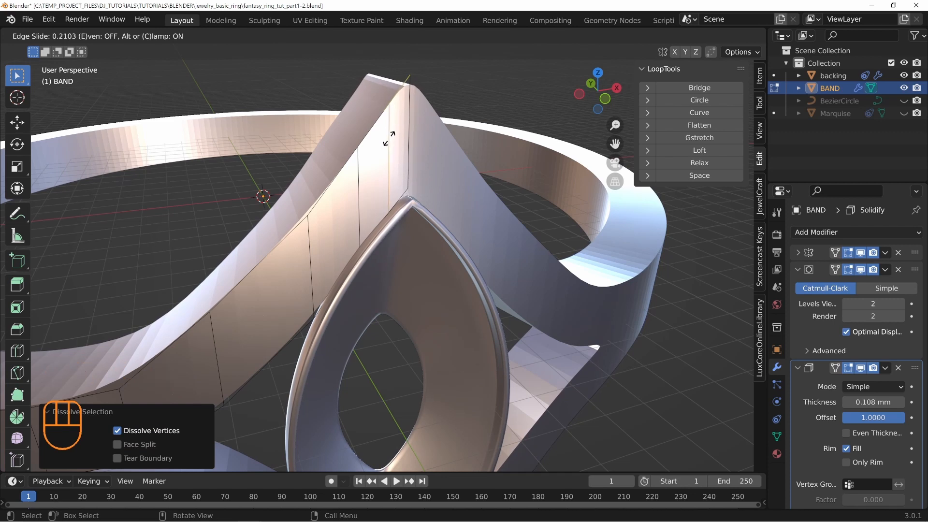
pyautogui.click(392, 135)
pyautogui.moveTo(391, 136); pyautogui.dragTo(427, 157, button='middle')
pyautogui.press('Tab')
# Step: Remove the Solidify modifier from the band
pyautogui.moveTo(483, 279); pyautogui.dragTo(629, 263, button='middle')
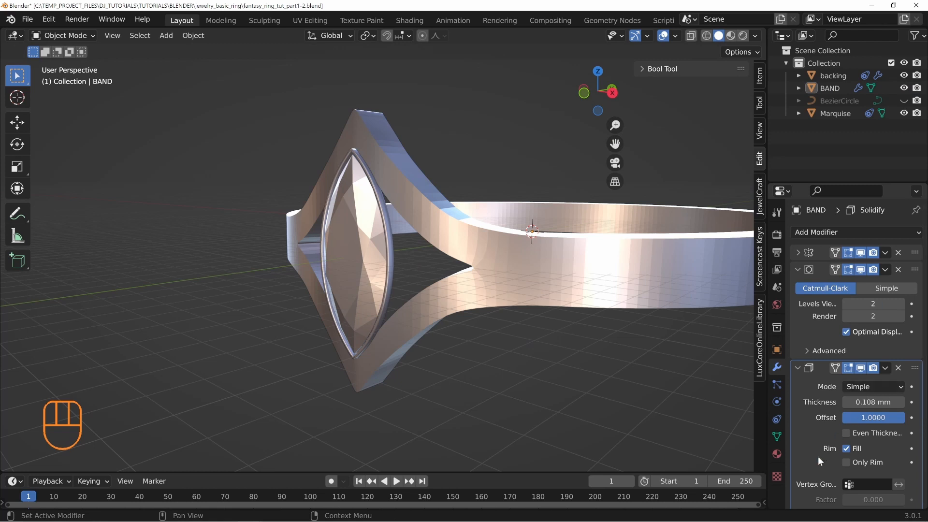
pyautogui.scroll(-2, 836, 442)
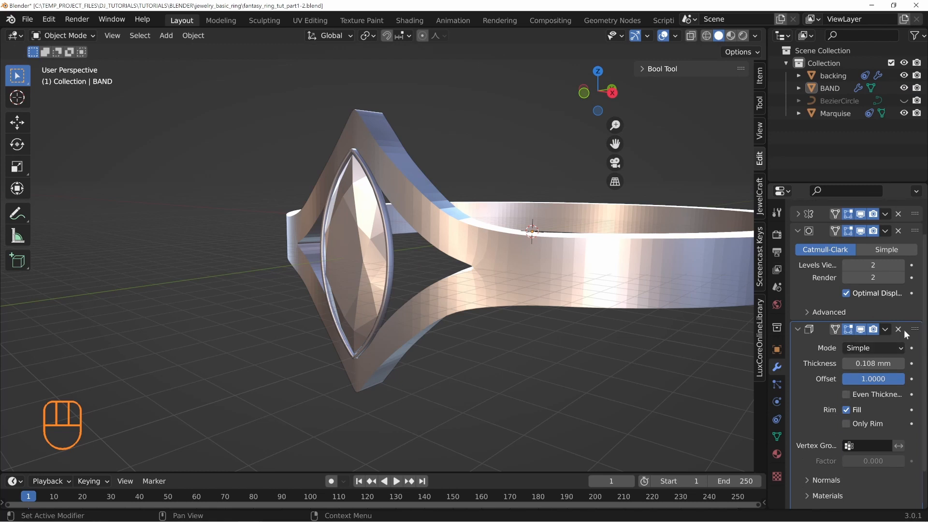
pyautogui.moveTo(446, 310); pyautogui.dragTo(556, 263, button='middle')
pyautogui.scroll(2, 395, 194)
pyautogui.scroll(-2, 869, 339)
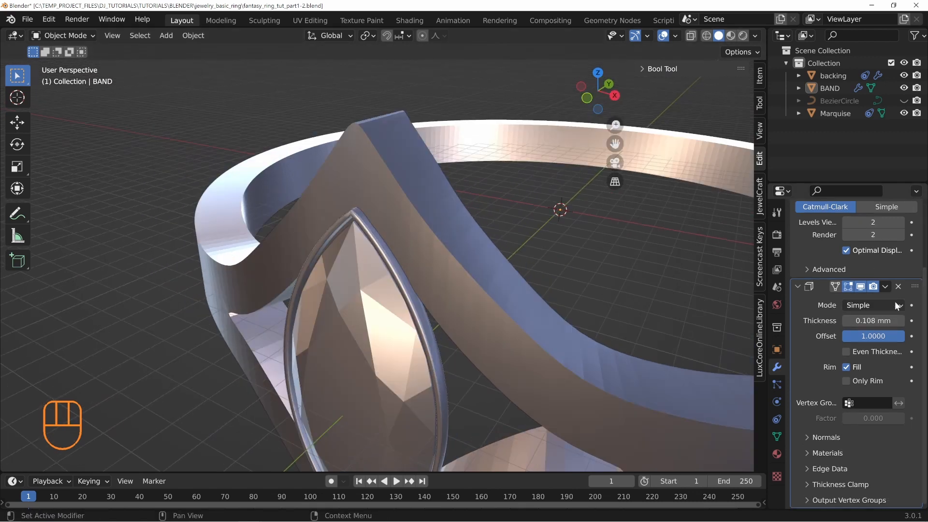
pyautogui.click(898, 286)
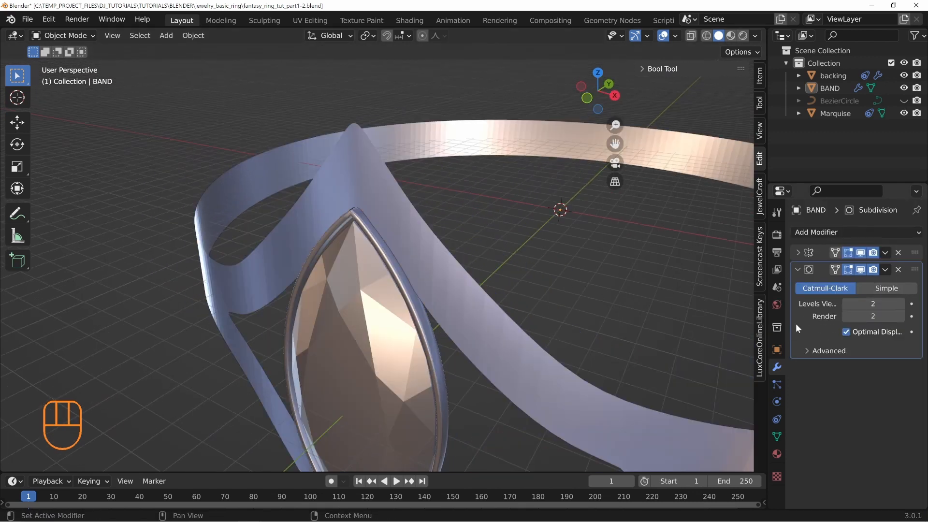
# Step: Enter Edit Mode on the band, collapse the Subdivision settings and expand the Mirror modifier to check its Clipping option
pyautogui.scroll(-2, 399, 289)
pyautogui.press('Tab')
pyautogui.moveTo(442, 228); pyautogui.dragTo(422, 238, button='middle')
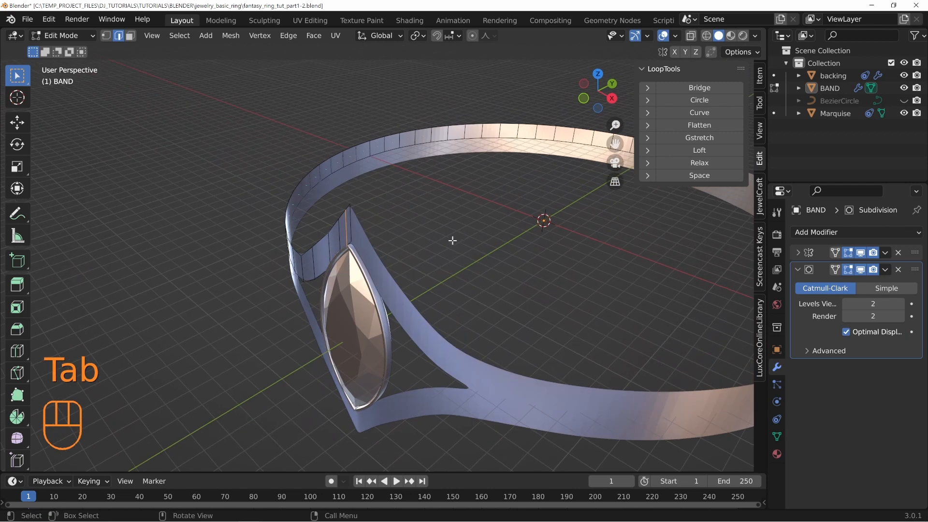
pyautogui.click(797, 269)
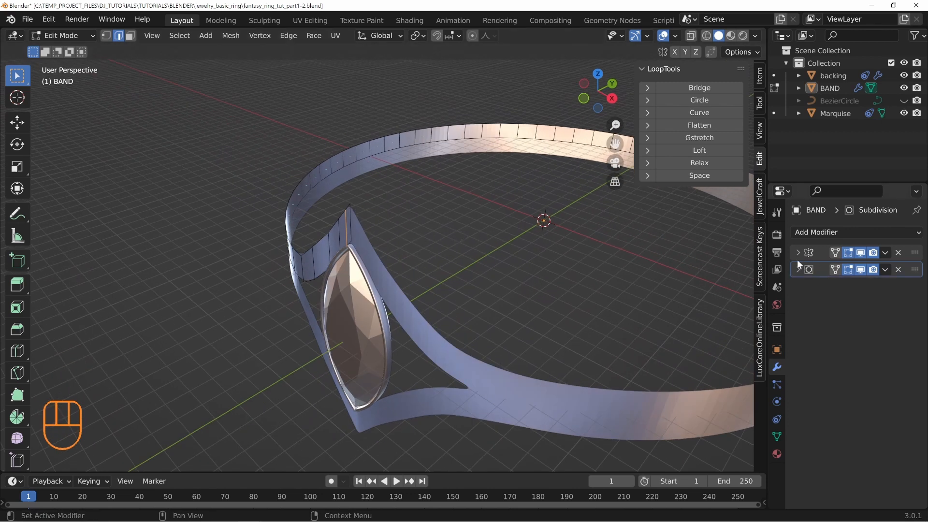
pyautogui.click(797, 252)
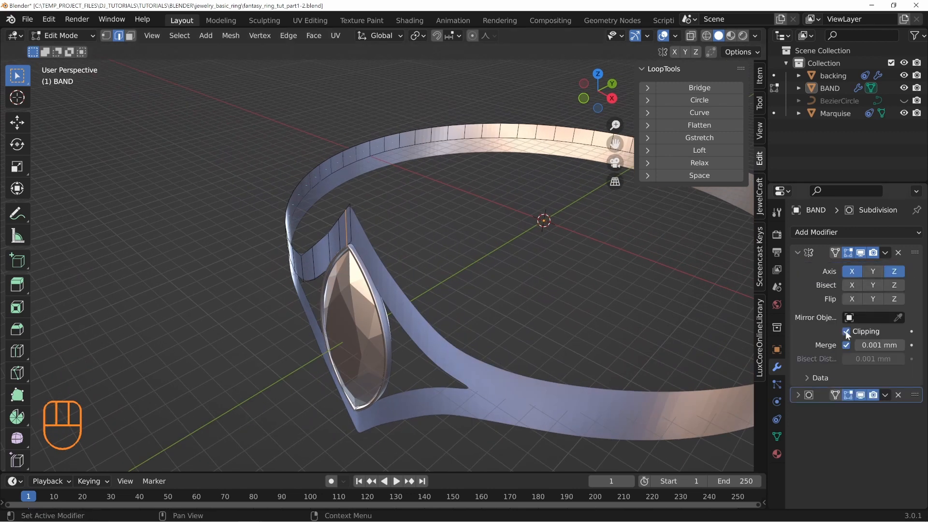
pyautogui.moveTo(402, 279); pyautogui.dragTo(377, 251, button='middle')
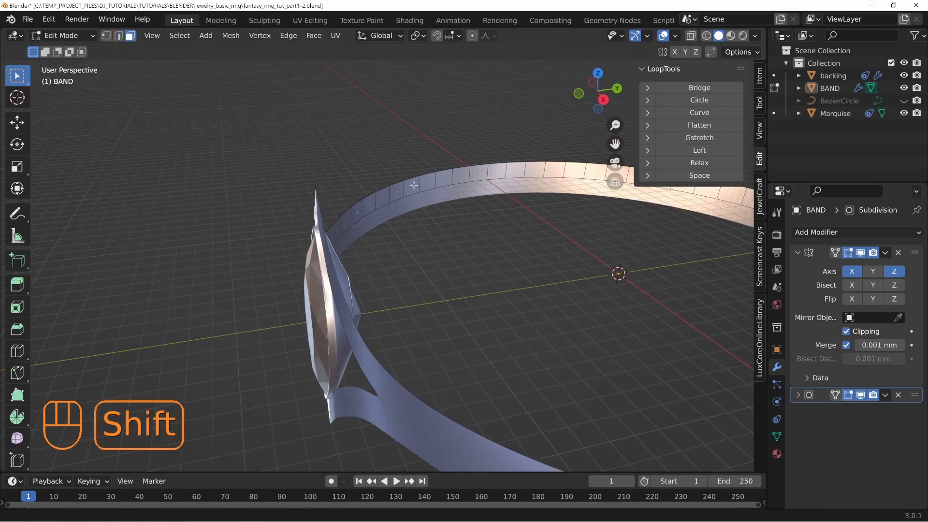
# Step: Select all of the band's faces in face selection mode and flip their normals
pyautogui.keyDown('shift'); pyautogui.moveTo(535, 232); pyautogui.dragTo(503, 243, button='middle'); pyautogui.keyUp('shift')
pyautogui.press('a')
pyautogui.moveTo(431, 234); pyautogui.dragTo(386, 213, button='middle')
pyautogui.scroll(5, 425, 261)
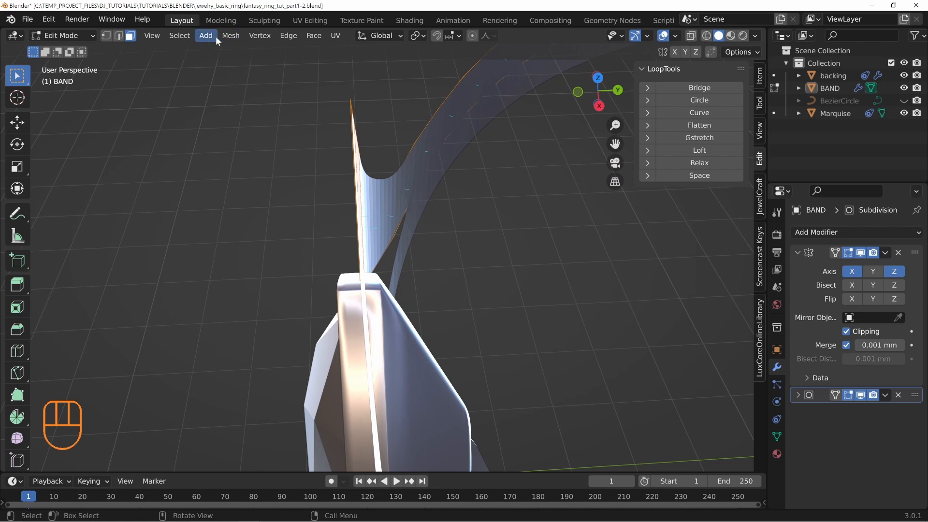
pyautogui.click(228, 37)
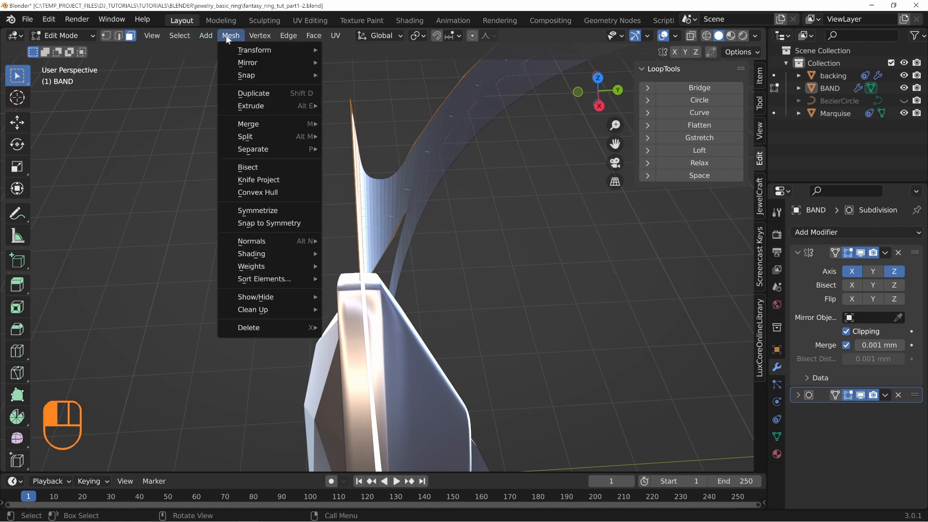
pyautogui.moveTo(262, 241)
pyautogui.click(394, 240)
pyautogui.moveTo(394, 240); pyautogui.dragTo(463, 193, button='middle')
pyautogui.scroll(-3, 464, 242)
pyautogui.moveTo(440, 224); pyautogui.dragTo(502, 271, button='middle')
pyautogui.scroll(4, 495, 255)
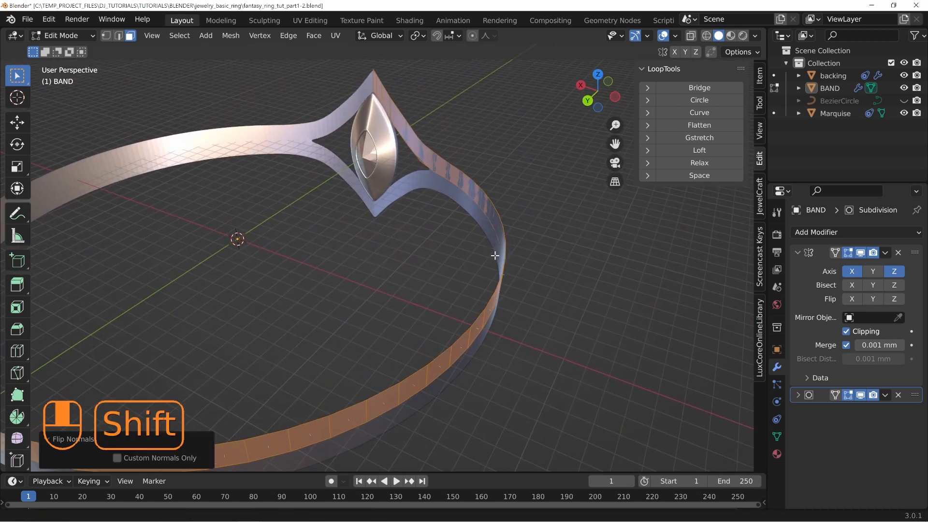
# Step: Extrude the selected band faces in place and Shrink/Fatten them by about -0.0965 mm to give the band thickness
pyautogui.press('e')
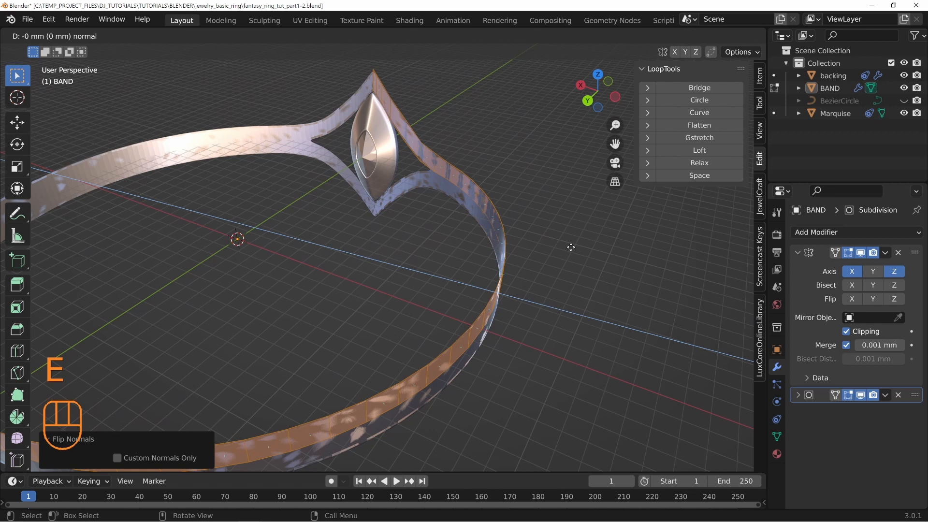
pyautogui.rightClick(571, 247)
pyautogui.moveTo(576, 259); pyautogui.dragTo(507, 216, button='middle')
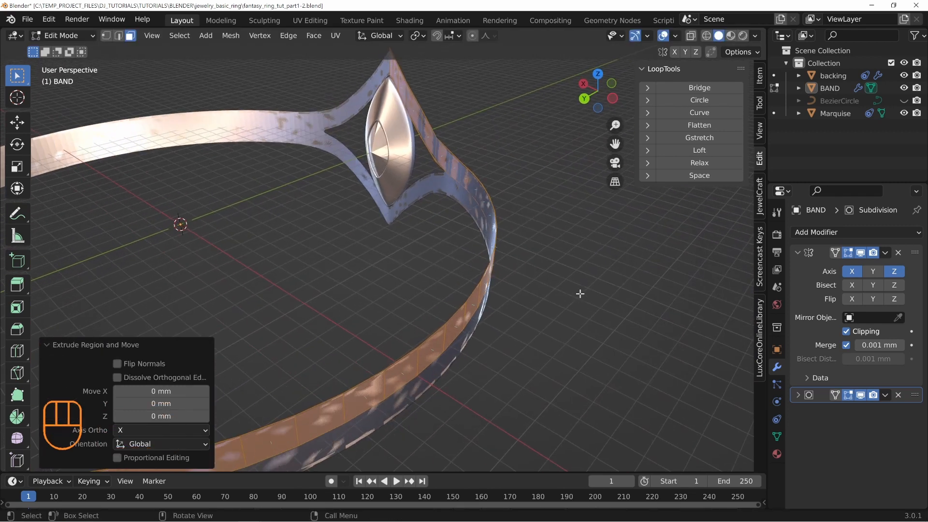
pyautogui.hotkey('alt', 's')
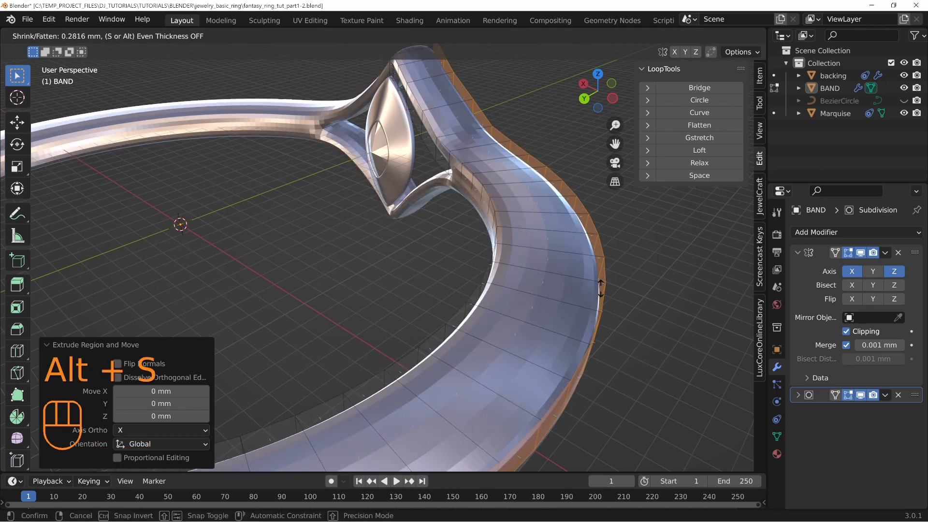
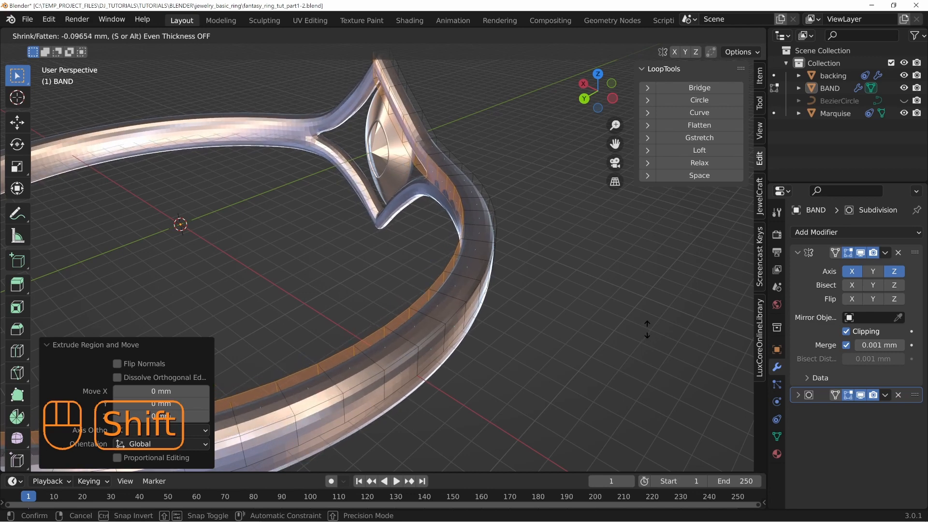
pyautogui.click(561, 297)
pyautogui.moveTo(561, 296); pyautogui.dragTo(417, 312, button='middle')
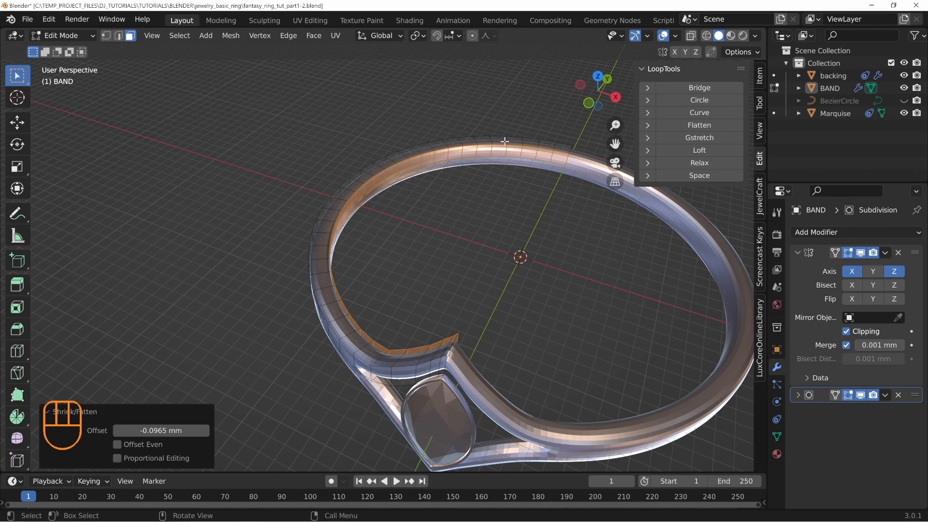
# Step: Shrink/Fatten the extruded inner faces again by about -0.0384 mm
pyautogui.hotkey('alt', 's')
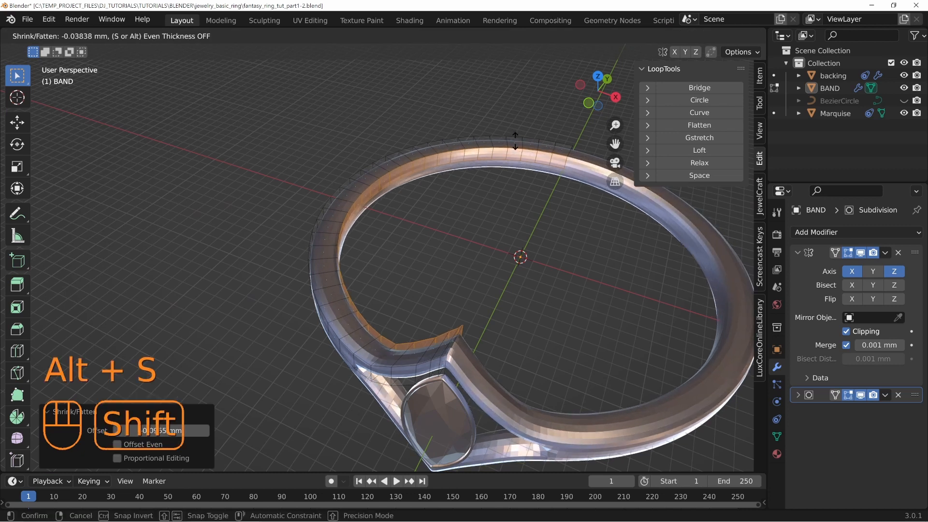
pyautogui.click(515, 141)
pyautogui.moveTo(515, 140); pyautogui.dragTo(476, 274, button='middle')
pyautogui.moveTo(426, 254); pyautogui.dragTo(368, 251, button='middle')
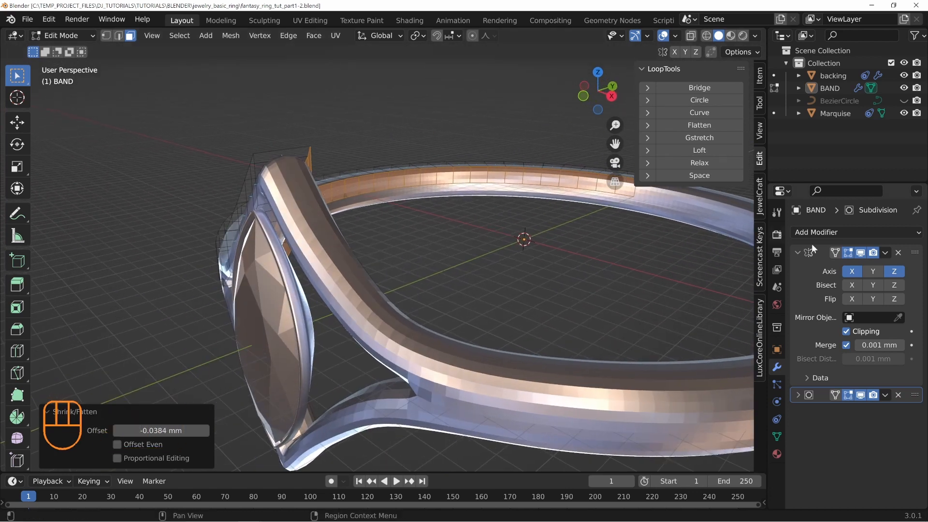
# Step: Turn off Z-axis mirroring and select the strip of faces running from the band's split to its tip
pyautogui.click(895, 275)
pyautogui.moveTo(507, 338); pyautogui.dragTo(467, 171, button='middle')
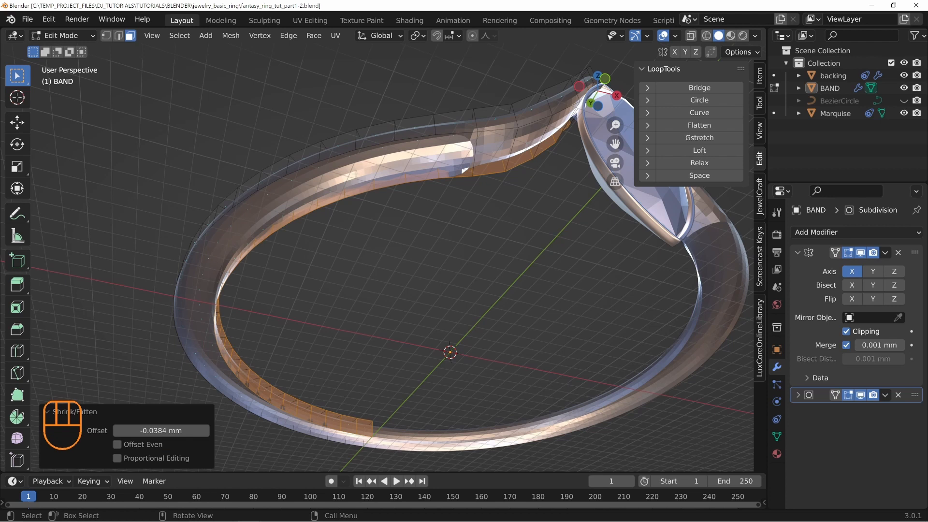
pyautogui.keyDown('shift'); pyautogui.moveTo(481, 155); pyautogui.dragTo(498, 150, button='middle'); pyautogui.keyUp('shift')
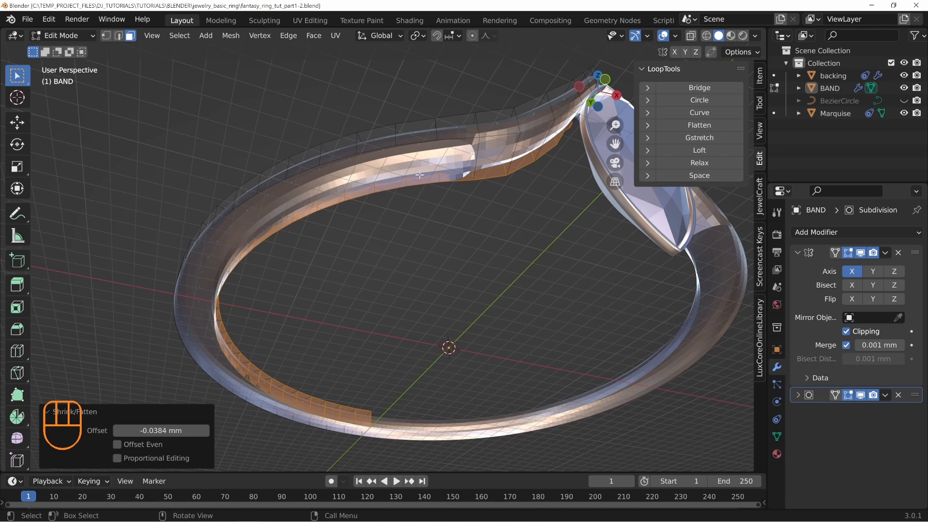
pyautogui.click(490, 153)
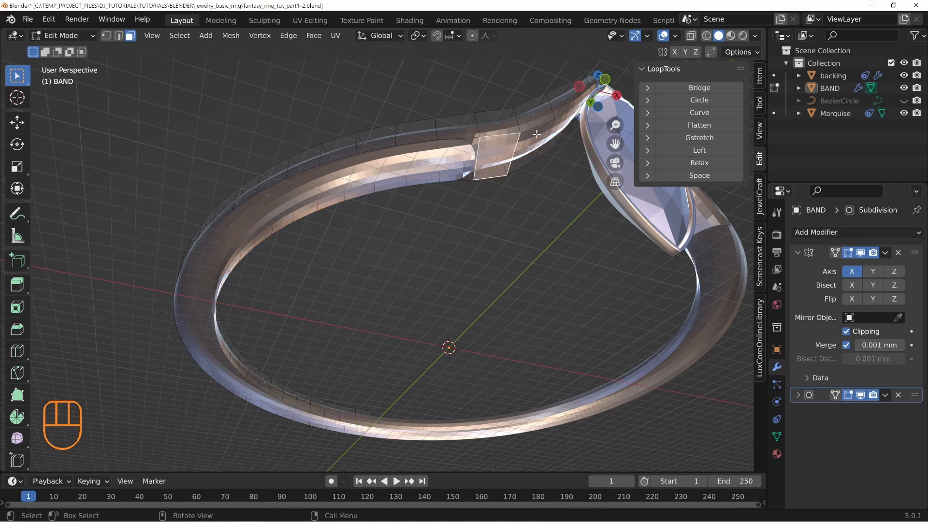
pyautogui.keyDown('ctrl'); pyautogui.click(566, 118); pyautogui.keyUp('ctrl')
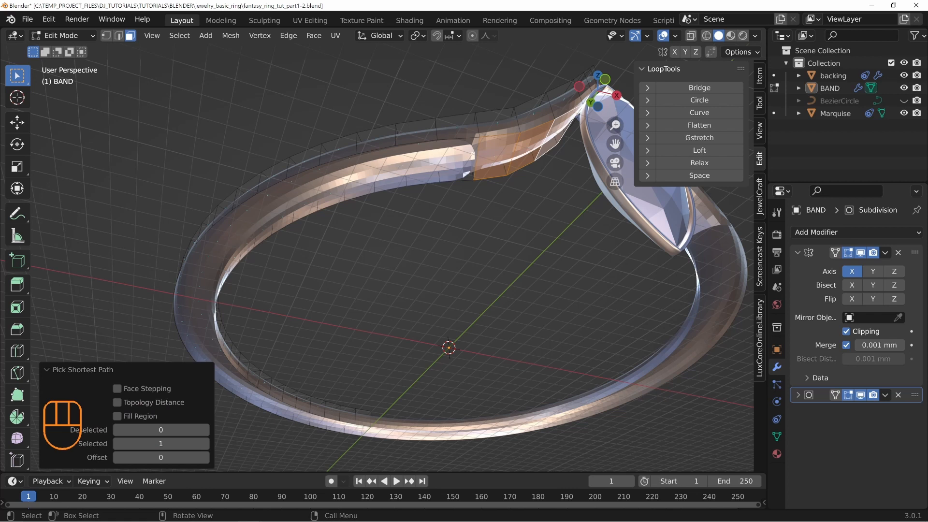
pyautogui.press('z')
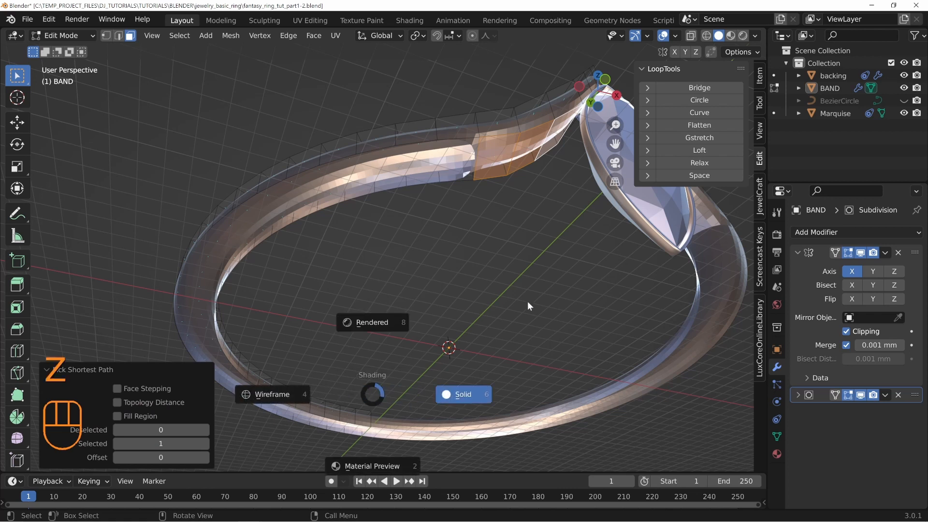
pyautogui.press('x')
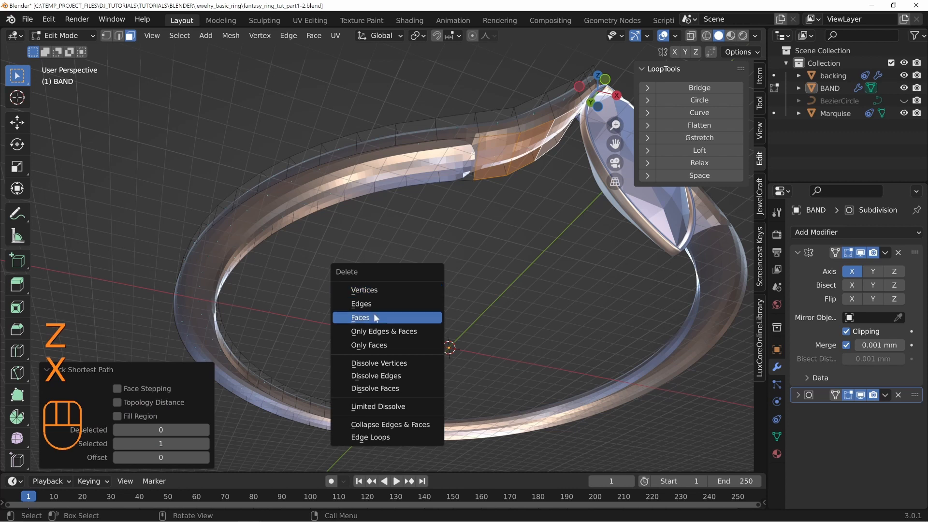
# Step: Try filling the edge loop at the band's tip with X mirroring off, restore X mirroring and return to Object Mode
pyautogui.click(861, 274)
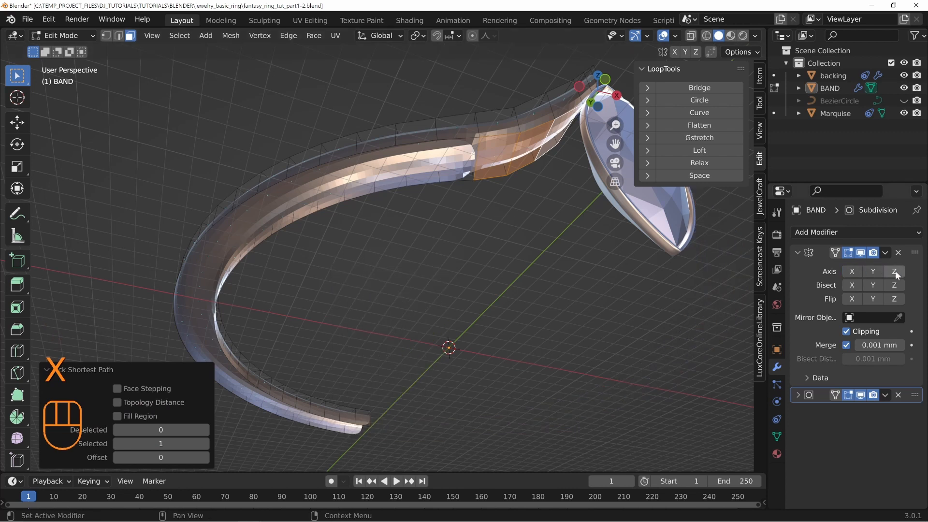
pyautogui.moveTo(590, 241); pyautogui.dragTo(423, 232, button='middle')
pyautogui.press('2')
pyautogui.keyDown('alt'); pyautogui.click(437, 221); pyautogui.keyUp('alt')
pyautogui.press('f')
pyautogui.moveTo(460, 220); pyautogui.dragTo(526, 176, button='middle')
pyautogui.click(852, 271)
pyautogui.press('Tab')
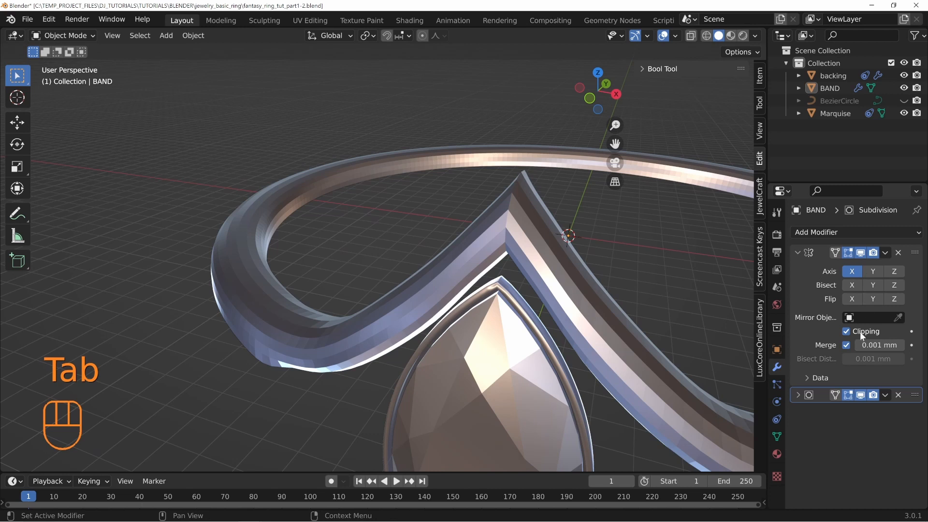
# Step: Undo the tip fill and the mirror axis changes, and inspect the band in Object Mode
pyautogui.hotkey('ctrl', 'z')
pyautogui.hotkey('ctrl', 'z')
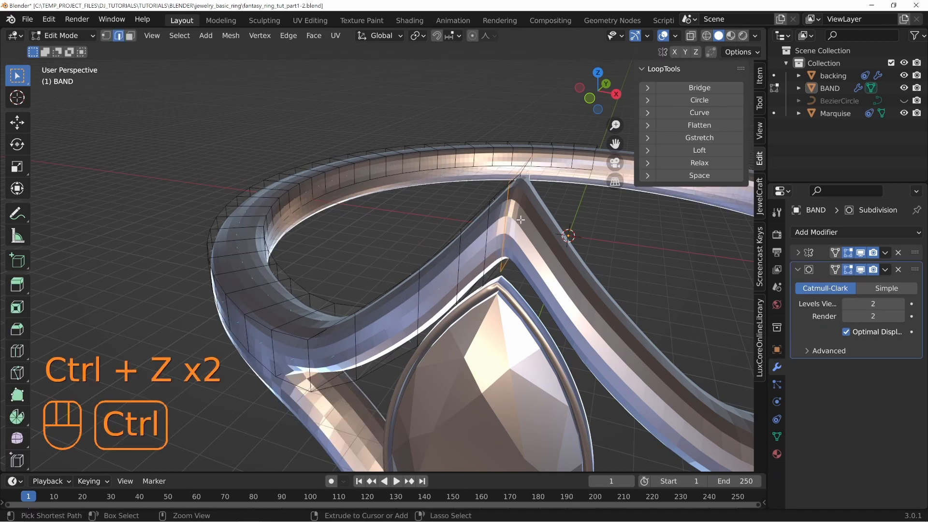
pyautogui.press('Tab')
pyautogui.keyDown('shift'); pyautogui.moveTo(570, 251); pyautogui.dragTo(503, 213, button='middle'); pyautogui.keyUp('shift')
pyautogui.keyDown('shift'); pyautogui.moveTo(573, 290); pyautogui.dragTo(509, 222, button='middle'); pyautogui.keyUp('shift')
# Step: Re-enter Edit Mode in edge selection mode and select the edge loops running along the band's corners
pyautogui.press('Tab')
pyautogui.press('2')
pyautogui.keyDown('shift'); pyautogui.moveTo(538, 163); pyautogui.dragTo(475, 192, button='middle'); pyautogui.keyUp('shift')
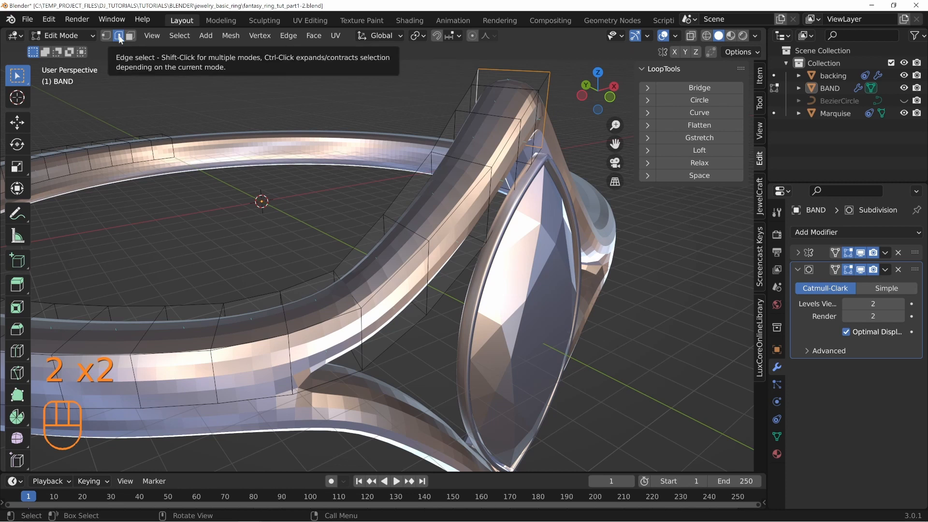
pyautogui.keyDown('alt'); pyautogui.click(430, 213); pyautogui.keyUp('alt')
pyautogui.scroll(-5, 420, 214)
pyautogui.keyDown('alt'); pyautogui.keyDown('shift'); pyautogui.click(410, 215); pyautogui.keyUp('shift'); pyautogui.keyUp('alt')
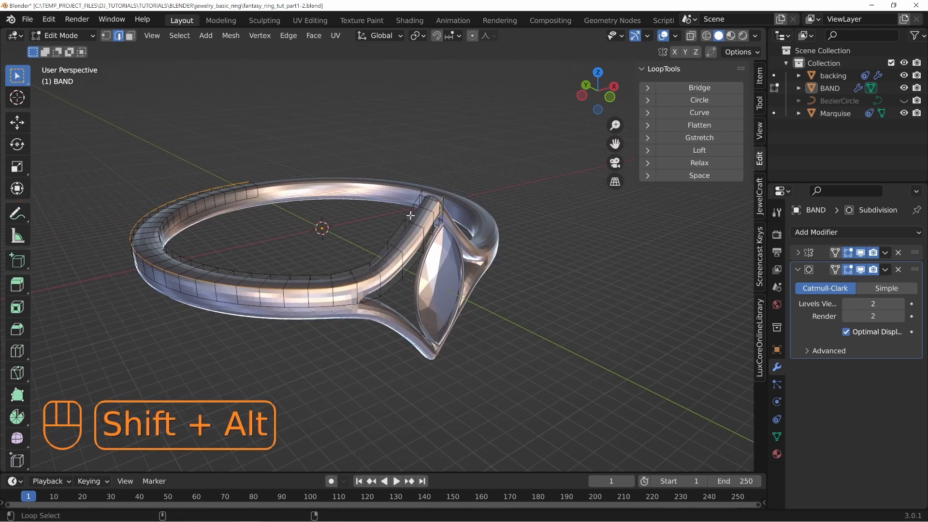
pyautogui.scroll(5, 410, 216)
pyautogui.keyDown('alt'); pyautogui.keyDown('shift'); pyautogui.click(424, 259); pyautogui.keyUp('shift'); pyautogui.keyUp('alt')
pyautogui.moveTo(424, 259); pyautogui.dragTo(360, 210, button='middle')
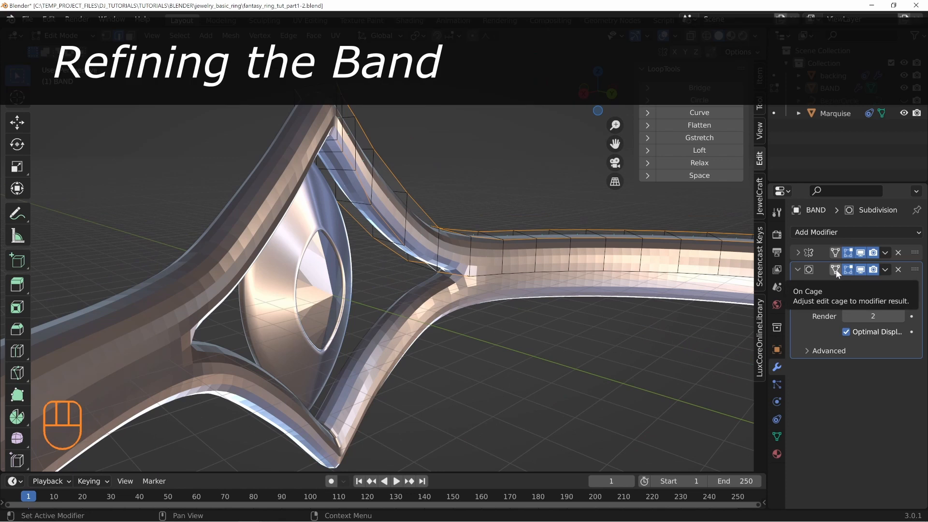
# Step: Enable On Cage for the Subdivision modifier and set the selected edges' Mean Crease to 0.56
pyautogui.click(834, 269)
pyautogui.moveTo(525, 255); pyautogui.dragTo(227, 163, button='middle')
pyautogui.click(761, 74)
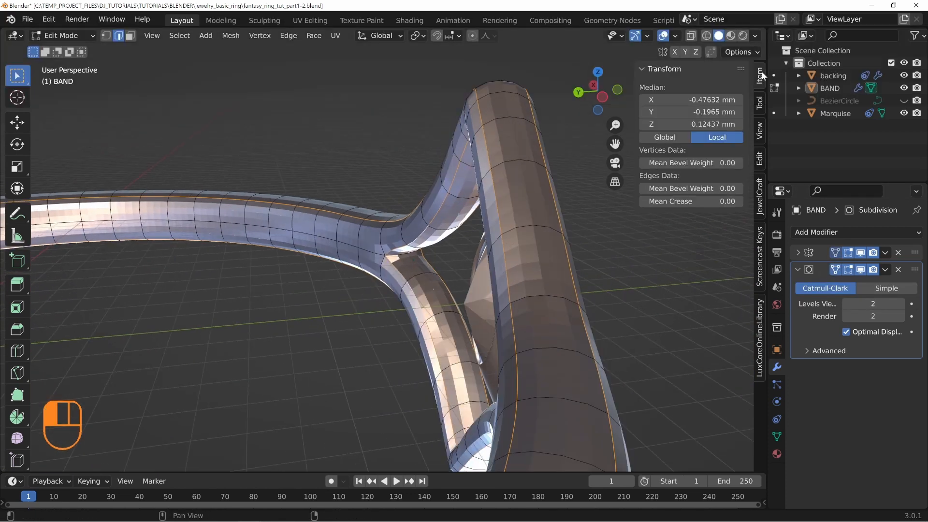
pyautogui.press('n')
pyautogui.press('n')
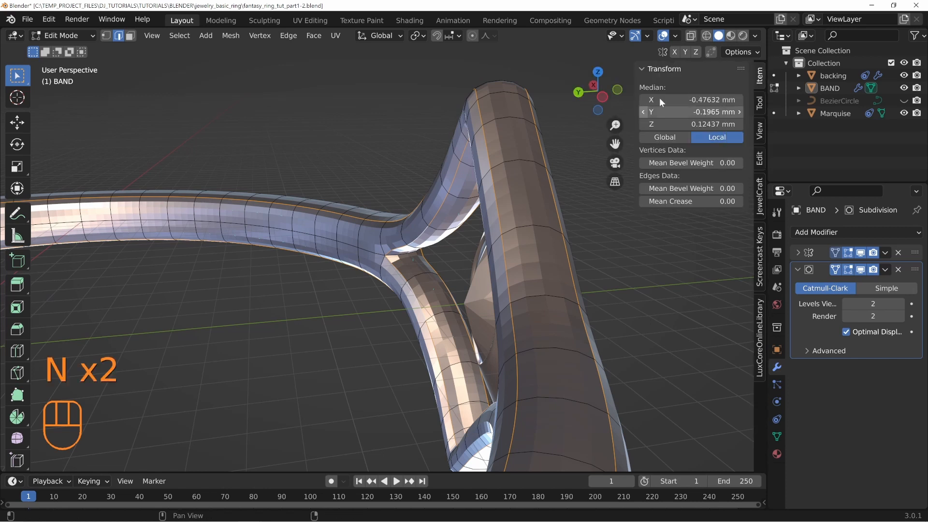
pyautogui.moveTo(691, 201); pyautogui.dragTo(715, 201)
pyautogui.moveTo(625, 277); pyautogui.dragTo(435, 244, button='middle')
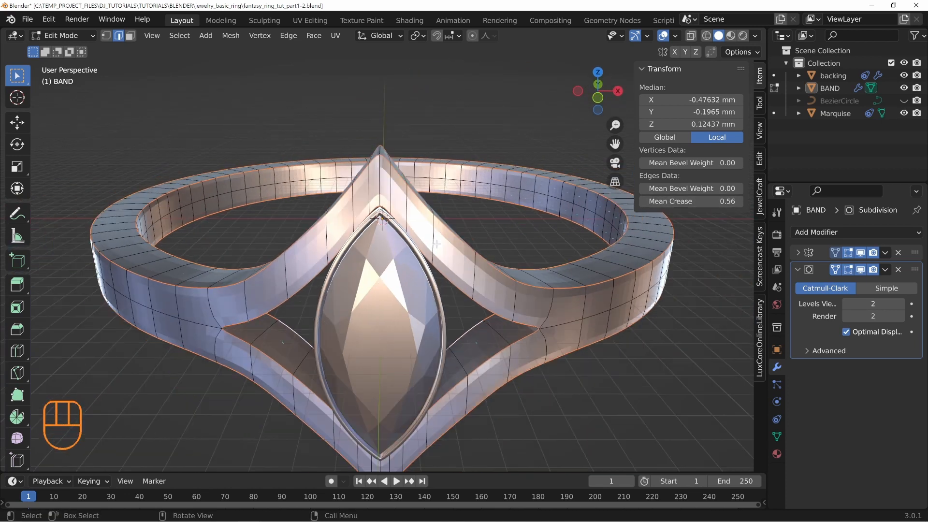
# Step: Return to Object Mode and apply Shade Smooth to the band
pyautogui.rightClick(424, 219)
pyautogui.press('Tab')
pyautogui.rightClick(414, 214)
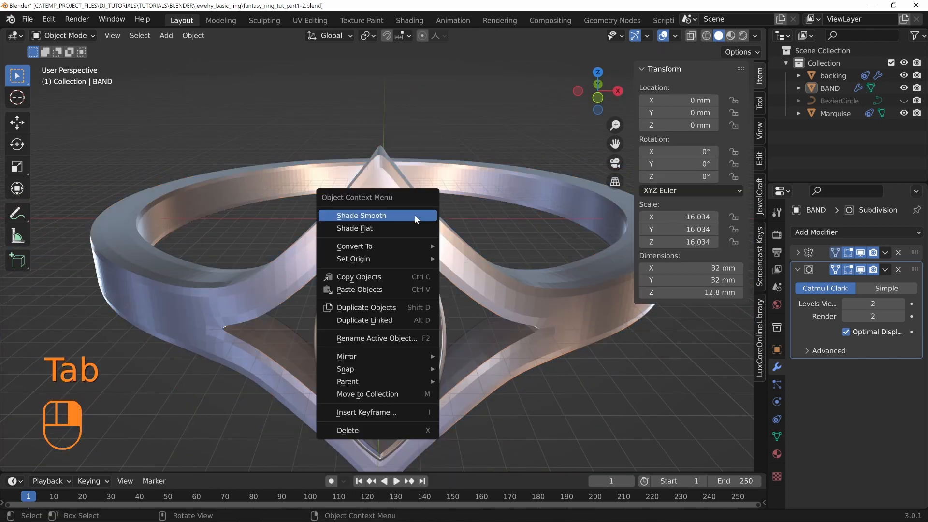
pyautogui.moveTo(415, 215)
pyautogui.keyDown('shift'); pyautogui.mouseDown(button='middle')
pyautogui.moveTo(442, 245)
pyautogui.moveTo(415, 217)
pyautogui.moveTo(491, 220)
pyautogui.moveTo(491, 208)
pyautogui.moveTo(405, 222)
pyautogui.mouseUp(button='middle'); pyautogui.keyUp('shift')
pyautogui.click(415, 217)
pyautogui.rightClick(436, 226)
pyautogui.click(436, 226)
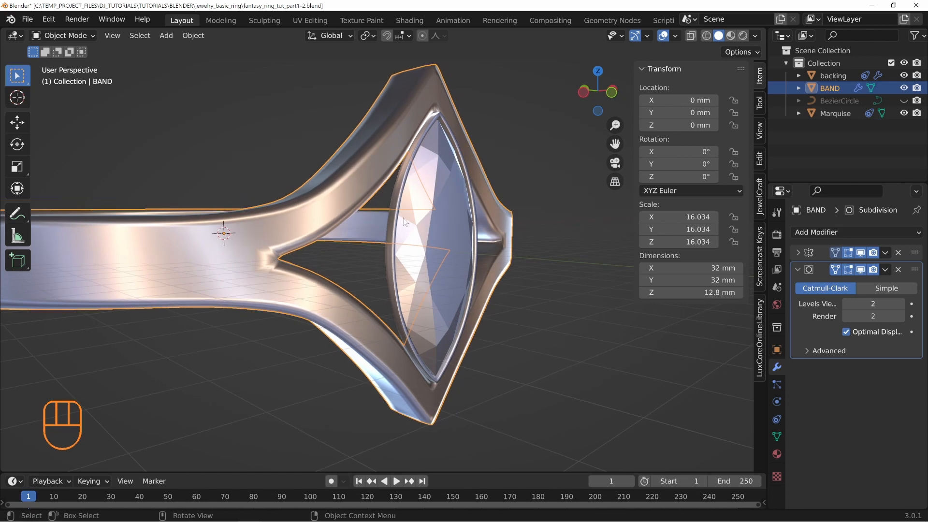
# Step: Set the Mean Crease of the band's selected edges to 1.00 in Edit Mode and return to Object Mode
pyautogui.press('Tab')
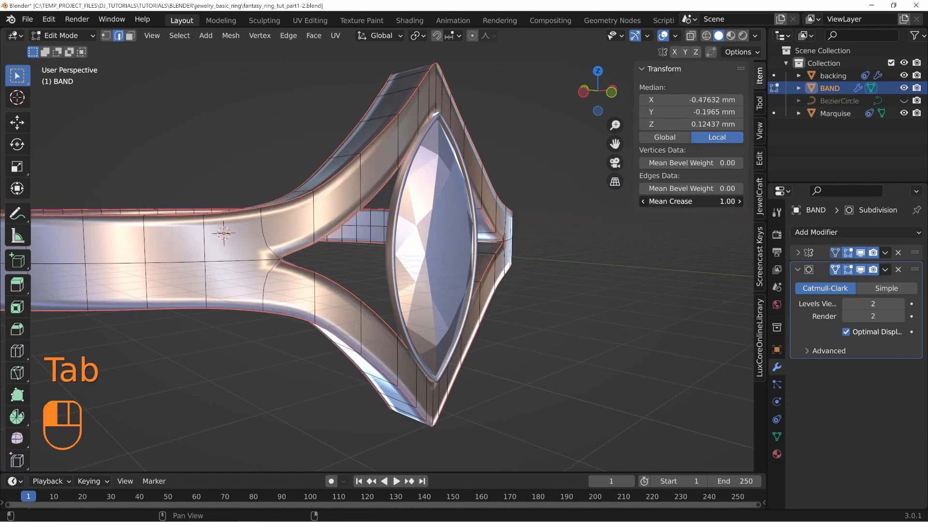
pyautogui.moveTo(464, 270); pyautogui.dragTo(473, 239, button='middle')
pyautogui.press('Tab')
pyautogui.scroll(-3, 408, 236)
pyautogui.scroll(3, 408, 236)
pyautogui.moveTo(409, 236); pyautogui.dragTo(416, 255, button='middle')
# Step: Add a Bevel modifier to the band and collapse the Subdivision modifier's settings
pyautogui.click(814, 232)
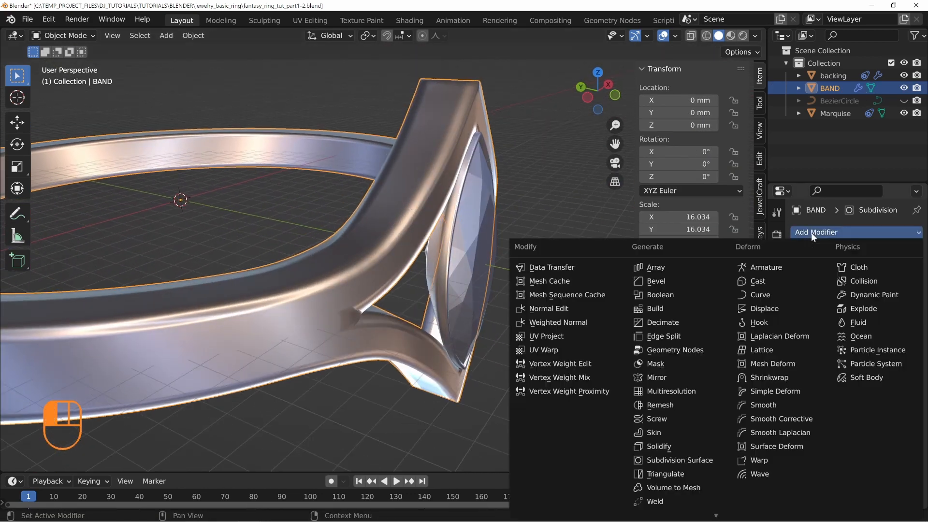
pyautogui.click(656, 280)
pyautogui.moveTo(413, 324); pyautogui.dragTo(500, 245, button='middle')
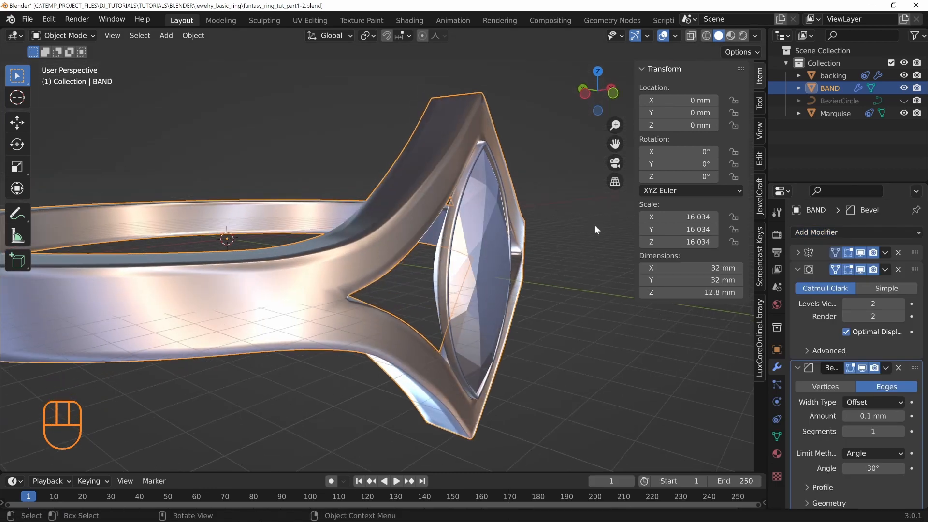
pyautogui.click(797, 269)
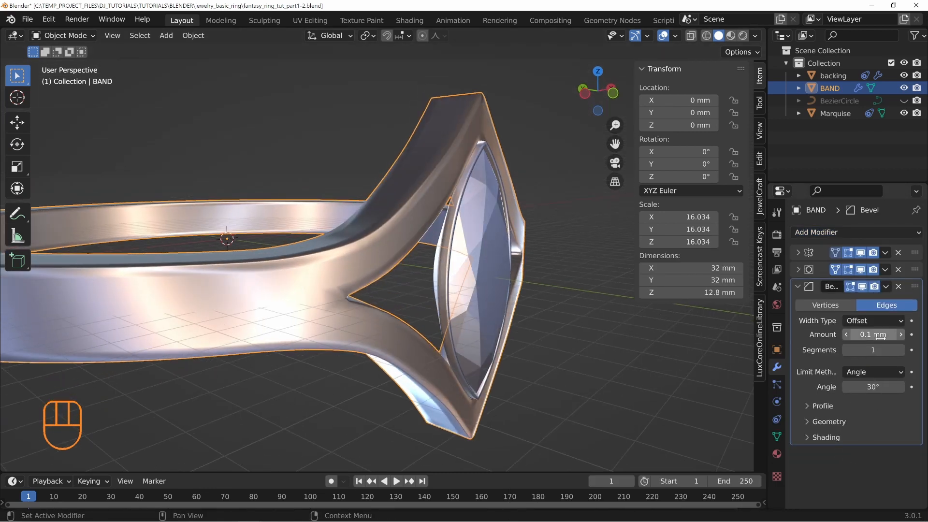
# Step: Set the band's Bevel modifier Amount to 0.0032 mm
pyautogui.press('shift')
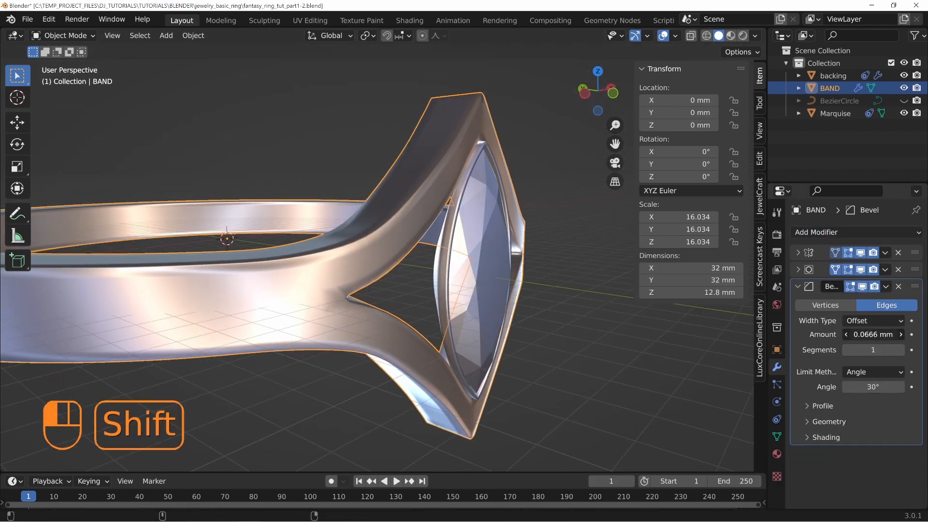
pyautogui.keyDown('shift'); pyautogui.moveTo(873, 334); pyautogui.dragTo(860, 334); pyautogui.keyUp('shift')
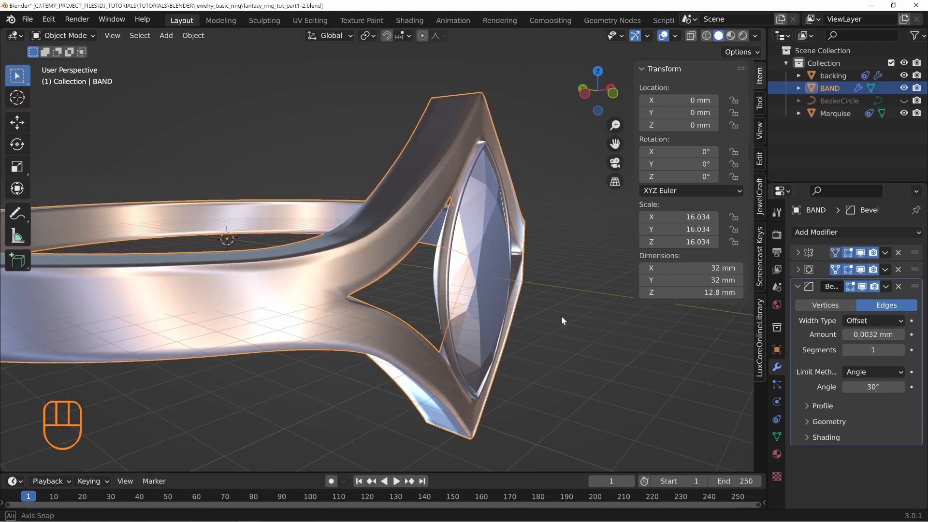
pyautogui.moveTo(563, 320); pyautogui.dragTo(701, 338, button='middle')
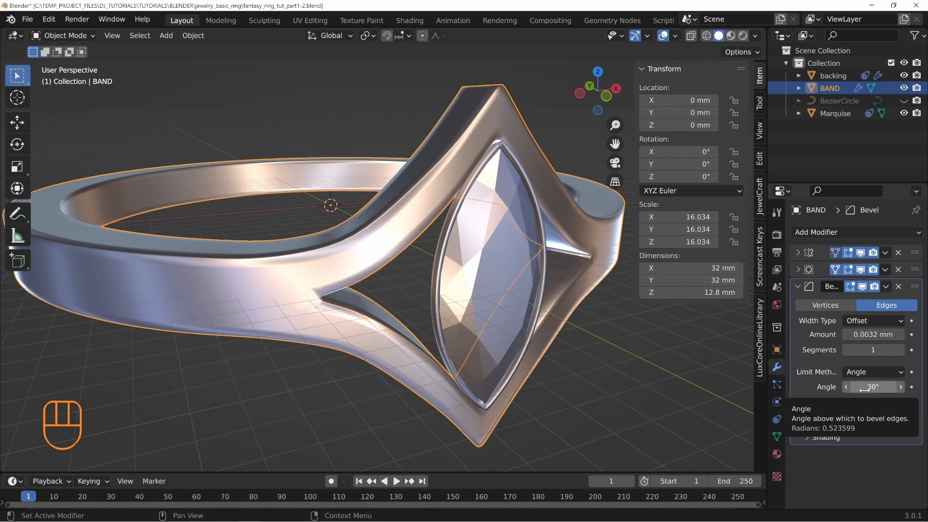
pyautogui.moveTo(374, 188); pyautogui.dragTo(474, 217, button='middle')
pyautogui.moveTo(438, 281); pyautogui.dragTo(343, 257, button='middle')
# Step: Select the band's long border edge loops in Edit Mode and set their Mean Bevel Weight to 1.00
pyautogui.press('Tab')
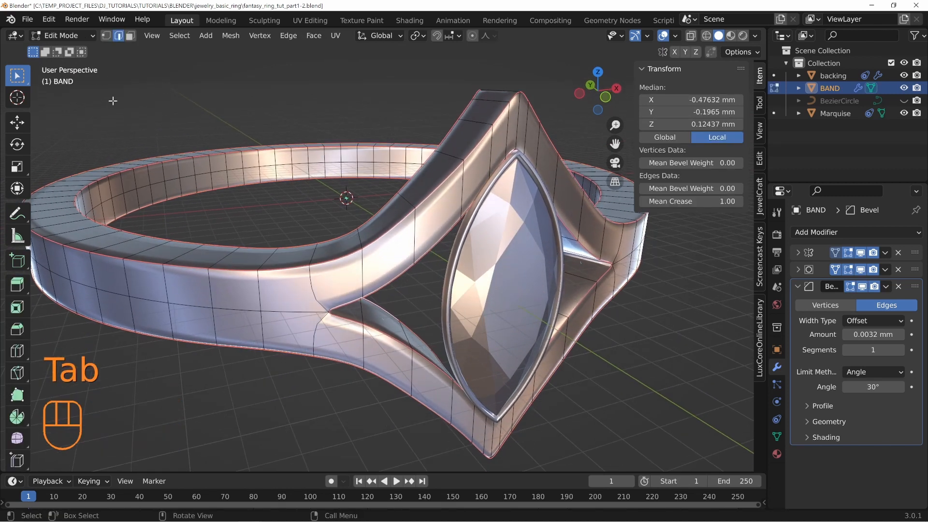
pyautogui.keyDown('alt'); pyautogui.click(224, 263); pyautogui.keyUp('alt')
pyautogui.moveTo(223, 264); pyautogui.dragTo(476, 265, button='middle')
pyautogui.keyDown('alt'); pyautogui.keyDown('shift'); pyautogui.click(415, 287); pyautogui.keyUp('shift'); pyautogui.keyUp('alt')
pyautogui.keyDown('alt'); pyautogui.click(477, 265); pyautogui.keyUp('alt')
pyautogui.keyDown('alt'); pyautogui.keyDown('shift'); pyautogui.click(476, 264); pyautogui.keyUp('shift'); pyautogui.keyUp('alt')
pyautogui.keyDown('alt'); pyautogui.keyDown('shift'); pyautogui.click(481, 248); pyautogui.keyUp('shift'); pyautogui.keyUp('alt')
pyautogui.keyDown('alt'); pyautogui.keyDown('shift'); pyautogui.click(482, 239); pyautogui.keyUp('shift'); pyautogui.keyUp('alt')
pyautogui.moveTo(482, 239); pyautogui.dragTo(376, 355, button='middle')
pyautogui.keyDown('alt'); pyautogui.keyDown('shift'); pyautogui.click(369, 354); pyautogui.keyUp('shift'); pyautogui.keyUp('alt')
pyautogui.keyDown('alt'); pyautogui.keyDown('shift'); pyautogui.click(367, 353); pyautogui.keyUp('shift'); pyautogui.keyUp('alt')
pyautogui.moveTo(682, 189)
pyautogui.mouseDown()
pyautogui.moveTo(710, 190)
pyautogui.moveTo(688, 194)
pyautogui.mouseUp()
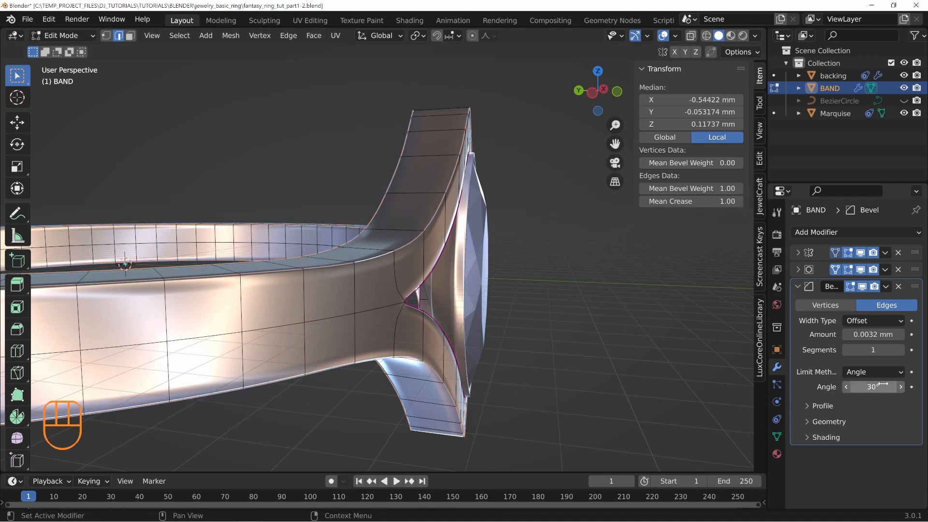
# Step: Limit the Bevel modifier by Weight, set its Amount to 0.014 mm, and return to Object Mode
pyautogui.moveTo(881, 370); pyautogui.dragTo(860, 412)
pyautogui.moveTo(473, 262); pyautogui.dragTo(739, 336, button='middle')
pyautogui.moveTo(847, 335)
pyautogui.keyDown('shift'); pyautogui.mouseDown()
pyautogui.moveTo(870, 334)
pyautogui.moveTo(854, 334)
pyautogui.mouseUp(); pyautogui.keyUp('shift')
pyautogui.moveTo(329, 296); pyautogui.dragTo(367, 296, button='middle')
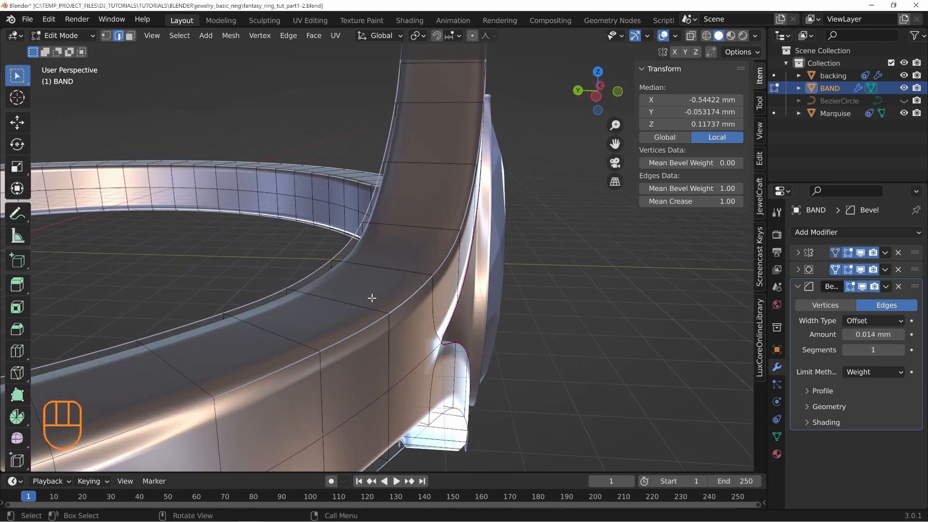
pyautogui.press('Tab')
pyautogui.moveTo(438, 289); pyautogui.dragTo(741, 306, button='middle')
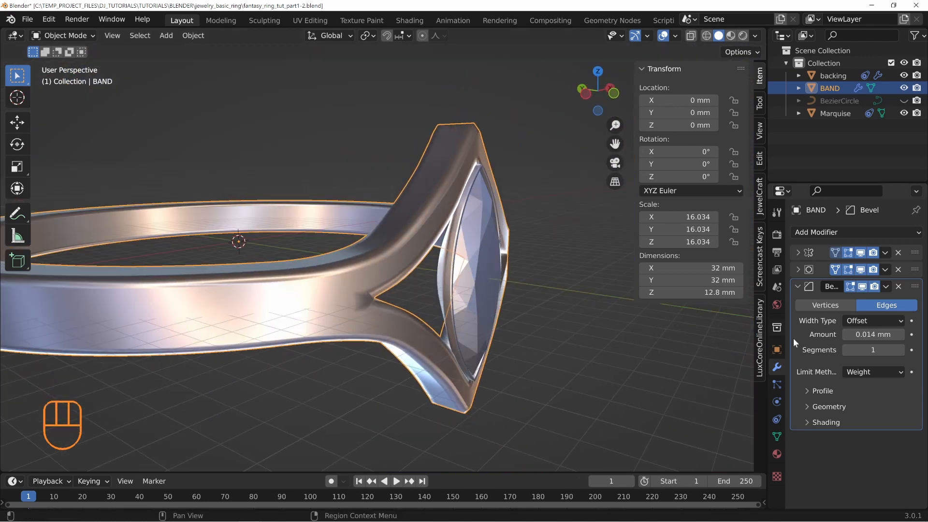
# Step: Enable Auto Smooth for the band's mesh normals at 30°
pyautogui.click(776, 436)
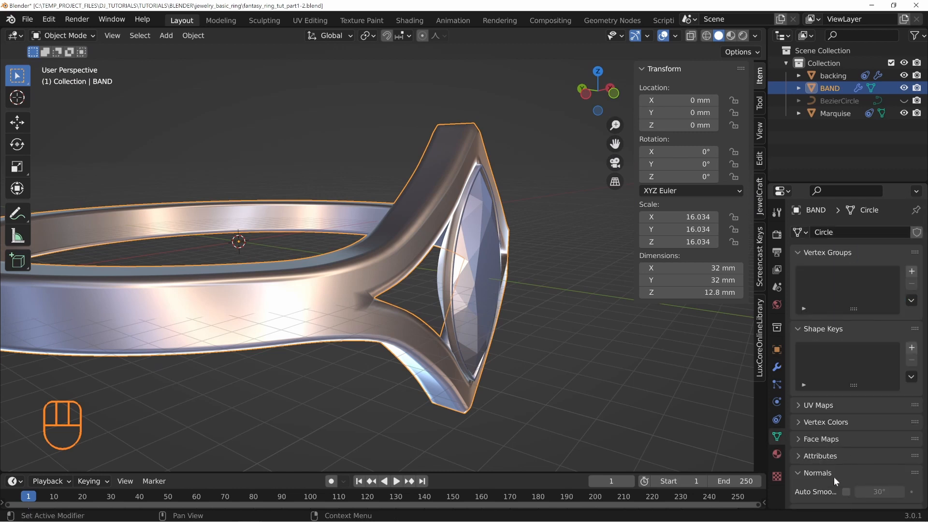
pyautogui.scroll(-3, 840, 449)
pyautogui.click(847, 443)
pyautogui.moveTo(555, 355); pyautogui.dragTo(428, 231, button='middle')
pyautogui.scroll(2, 330, 284)
pyautogui.moveTo(483, 290)
pyautogui.mouseDown(button='middle')
pyautogui.moveTo(383, 285)
pyautogui.moveTo(498, 293)
pyautogui.mouseUp(button='middle')
pyautogui.moveTo(531, 267); pyautogui.dragTo(681, 190, button='middle')
# Step: Set the Mean Bevel Weight of the edge loop around the outer side of the band's central opening to 0.5 in Edit Mode
pyautogui.press('Tab')
pyautogui.moveTo(681, 189); pyautogui.dragTo(724, 189)
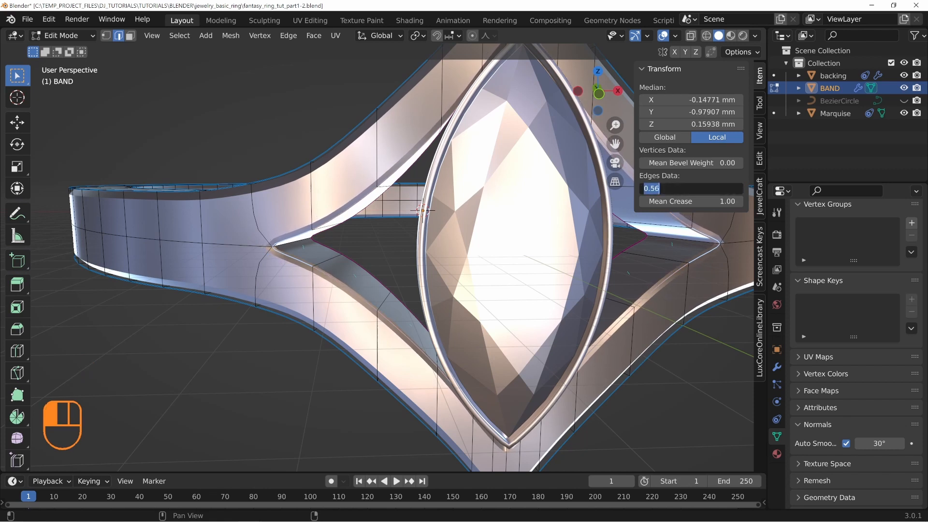
pyautogui.write('.5')
pyautogui.press('Return')
# Step: Select the edge loop around the inner side of the central opening and set its Mean Bevel Weight to 0.5
pyautogui.keyDown('alt'); pyautogui.click(340, 253); pyautogui.keyUp('alt')
pyautogui.moveTo(340, 253); pyautogui.dragTo(326, 155, button='middle')
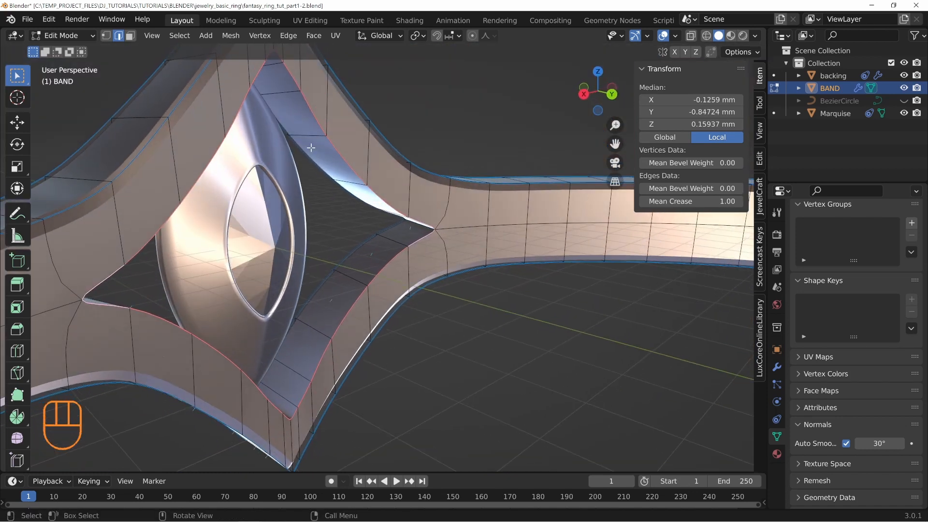
pyautogui.click(691, 188)
pyautogui.write('.5')
pyautogui.press('Return')
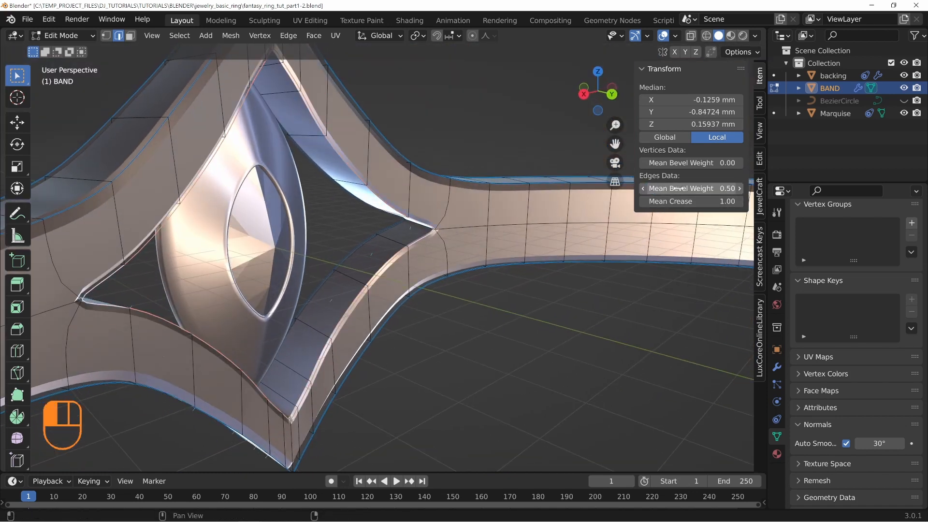
# Step: With the Marquise gem and its backing temporarily hidden, select the two cross edges beside the upper peak of the band's opening
pyautogui.moveTo(353, 228); pyautogui.dragTo(491, 184, button='middle')
pyautogui.keyDown('shift'); pyautogui.moveTo(443, 218); pyautogui.dragTo(491, 252, button='middle'); pyautogui.keyUp('shift')
pyautogui.click(508, 261)
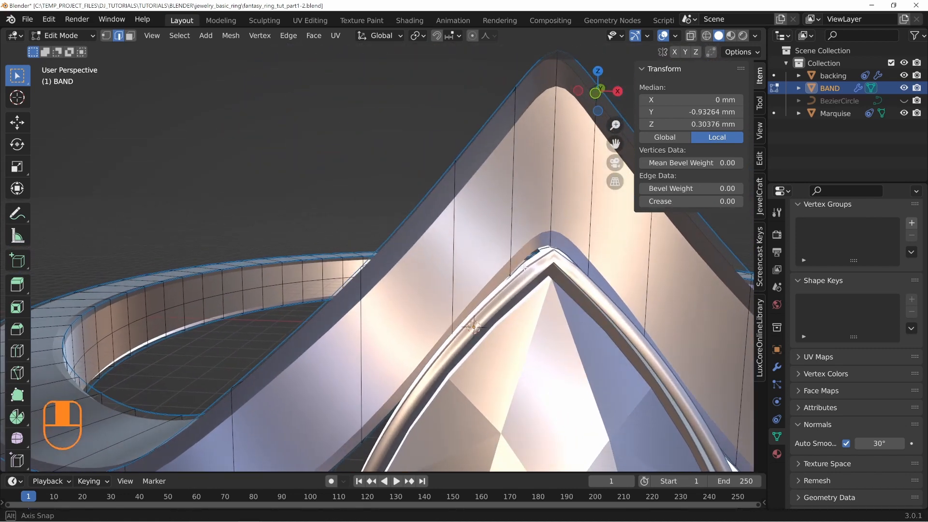
pyautogui.scroll(3, 492, 252)
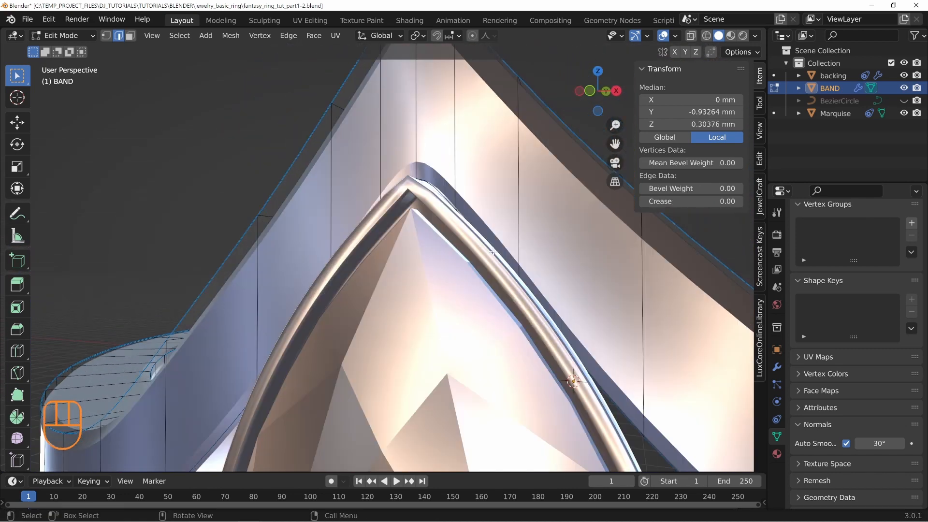
pyautogui.click(903, 113)
pyautogui.click(903, 75)
pyautogui.moveTo(480, 234); pyautogui.dragTo(442, 179, button='middle')
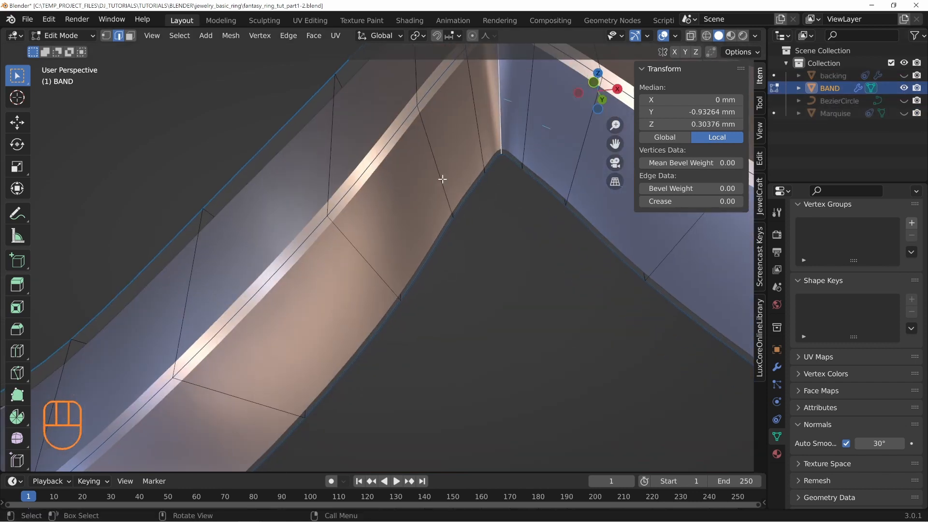
pyautogui.scroll(-4, 437, 130)
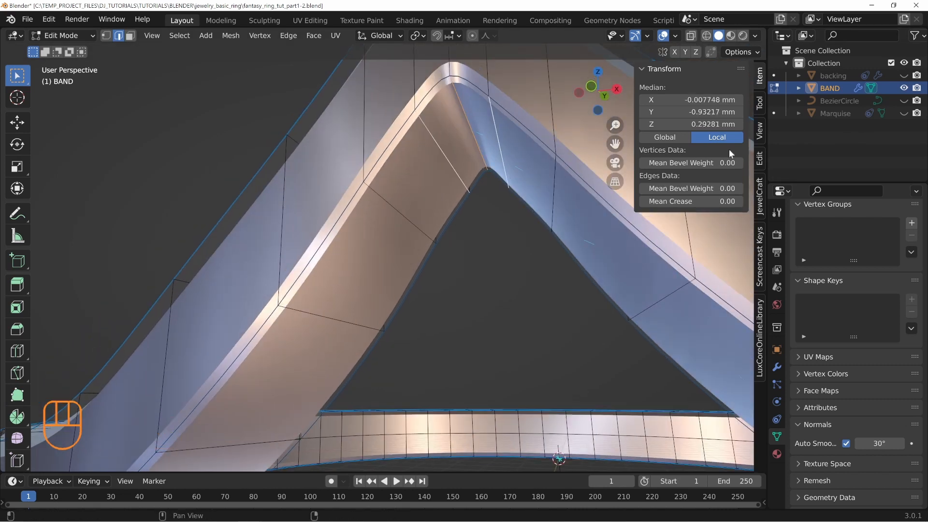
pyautogui.click(904, 113)
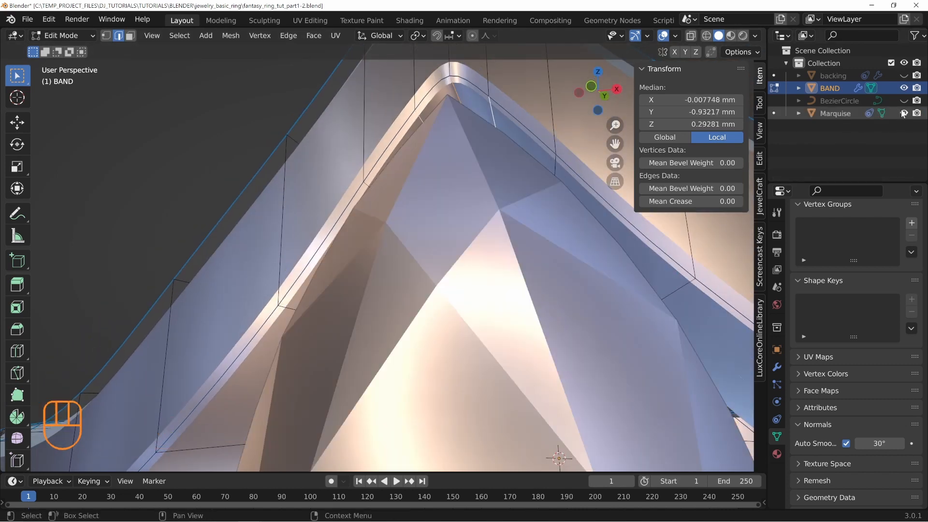
pyautogui.click(903, 75)
# Step: Move the selected edges down about 0.05 mm along Z and return to Object Mode
pyautogui.moveTo(455, 157); pyautogui.dragTo(485, 217, button='middle')
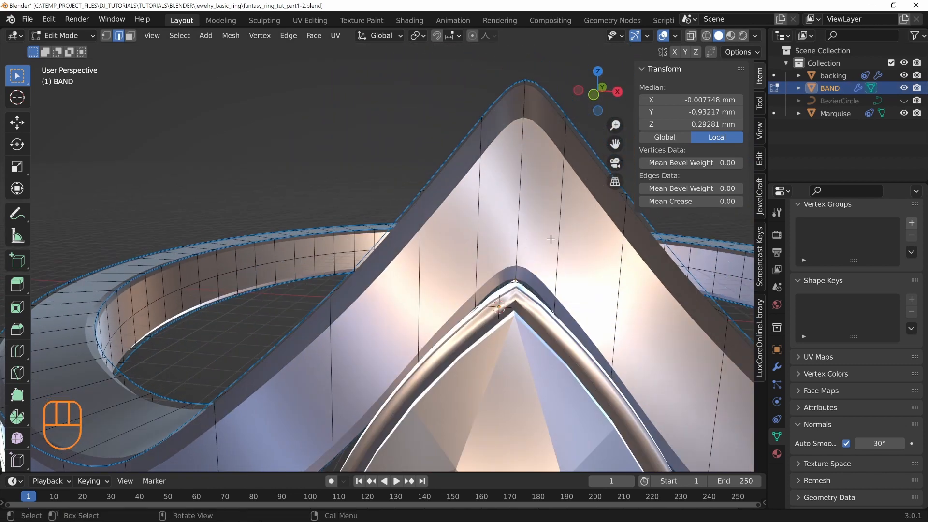
pyautogui.press('g')
pyautogui.press('z')
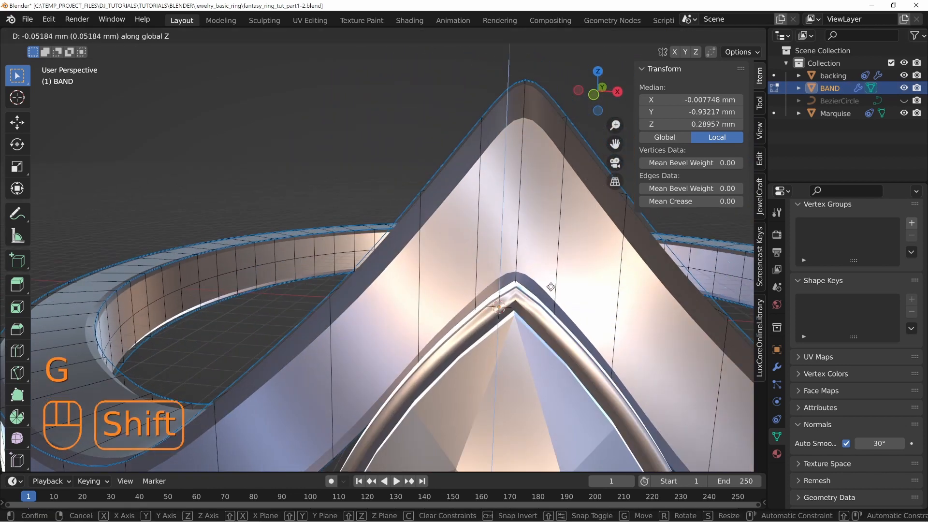
pyautogui.click(551, 287)
pyautogui.press('Tab')
pyautogui.hotkey('alt', 'a')
# Step: Enable Clipping on the band's Mirror modifier and collapse the Mirror and Bevel settings
pyautogui.moveTo(551, 287); pyautogui.dragTo(470, 155, button='middle')
pyautogui.click(531, 323)
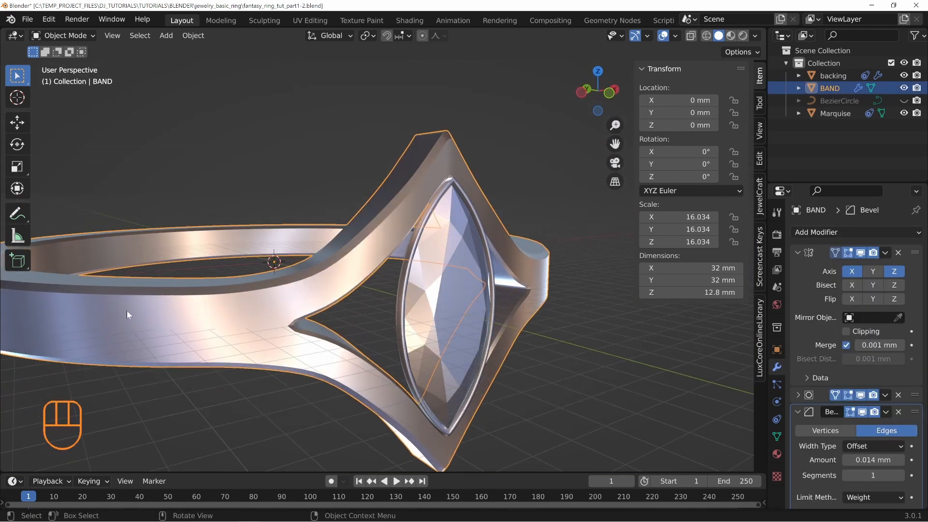
pyautogui.moveTo(449, 172); pyautogui.dragTo(443, 240, button='middle')
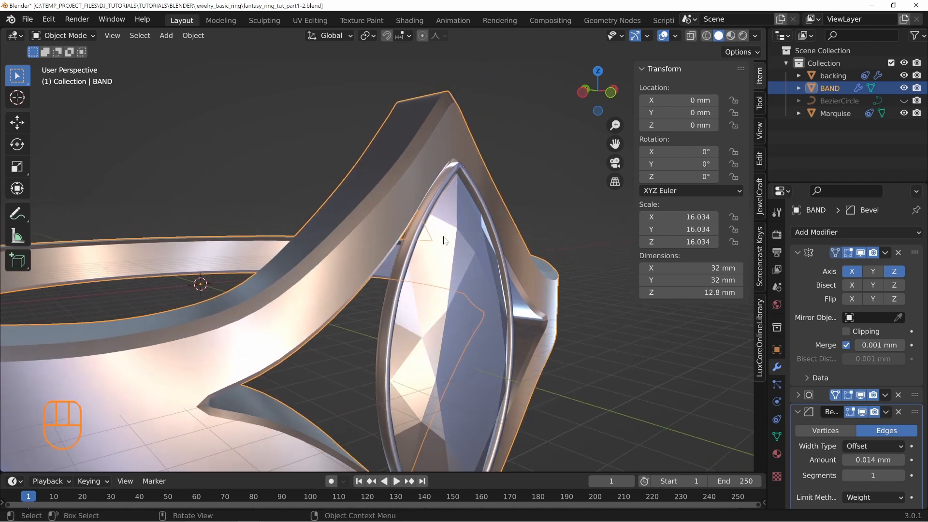
pyautogui.click(846, 331)
pyautogui.click(798, 252)
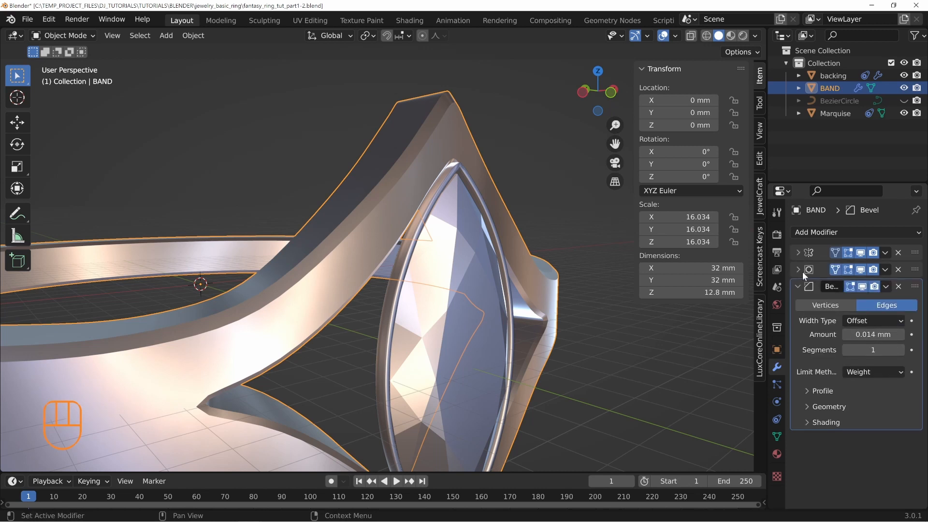
pyautogui.click(798, 286)
# Step: Add two evenly spaced loop cuts along the band's outer face in Edit Mode without sliding them
pyautogui.press('Tab')
pyautogui.moveTo(419, 190); pyautogui.dragTo(407, 186, button='middle')
pyautogui.hotkey('ctrl', 'r')
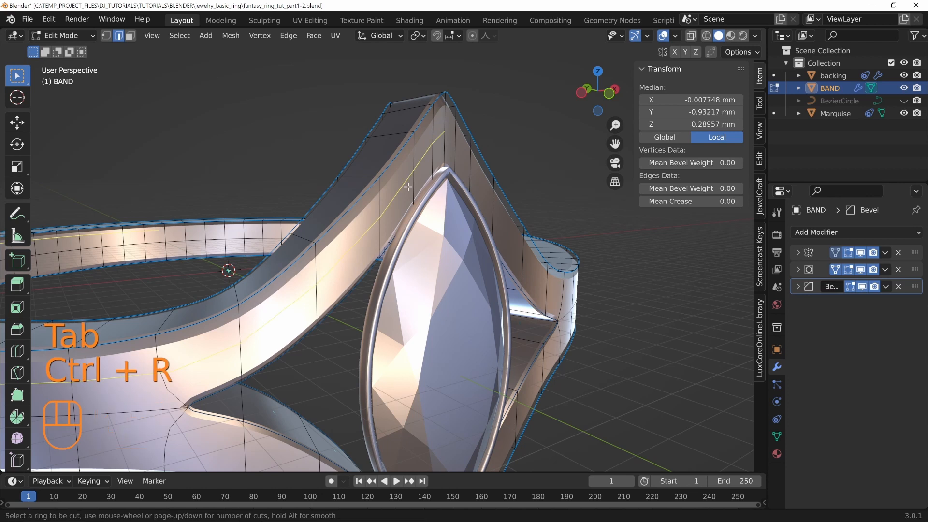
pyautogui.scroll(1, 407, 186)
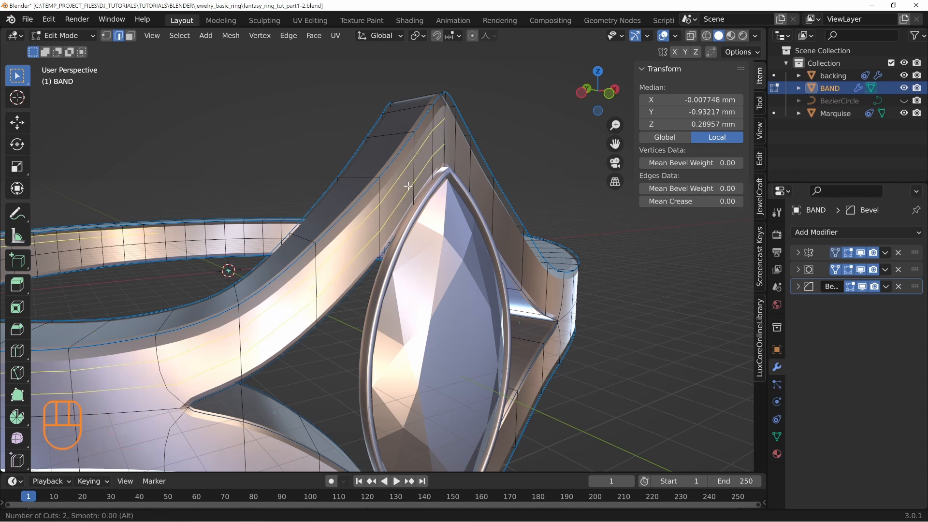
pyautogui.click(408, 186)
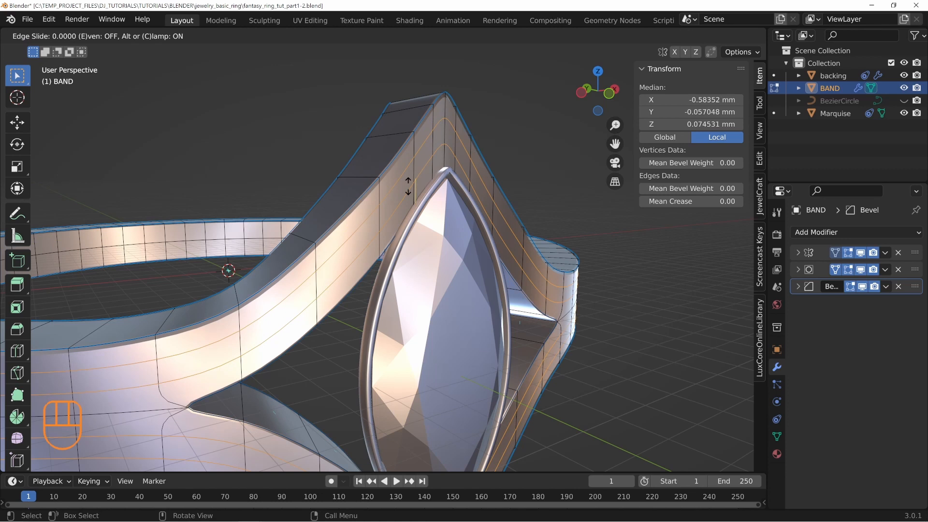
pyautogui.rightClick(408, 185)
# Step: Bevel the two new edge loops into narrow strips with one segment and extrude the strips in place
pyautogui.moveTo(503, 173); pyautogui.dragTo(503, 176, button='middle')
pyautogui.keyDown('shift'); pyautogui.moveTo(491, 216); pyautogui.dragTo(504, 215, button='middle'); pyautogui.keyUp('shift')
pyautogui.press('ctrl')
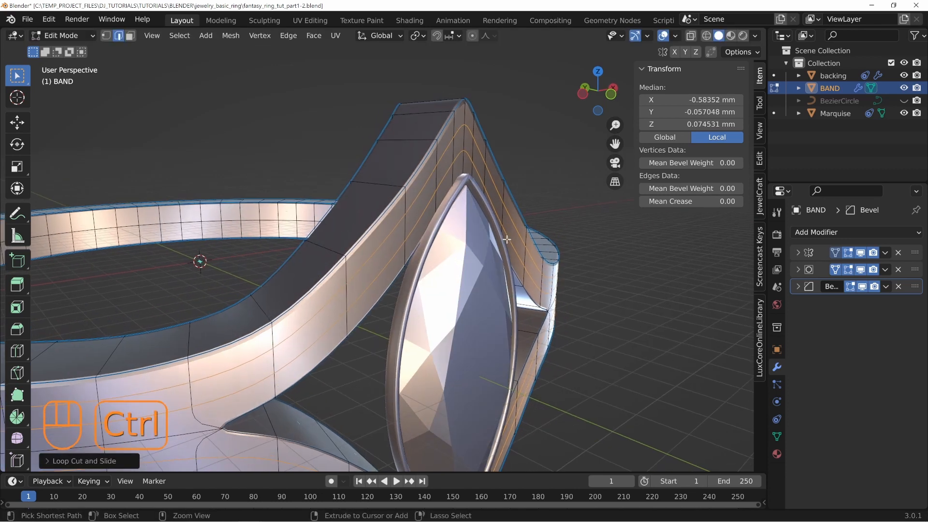
pyautogui.hotkey('ctrl', 'b')
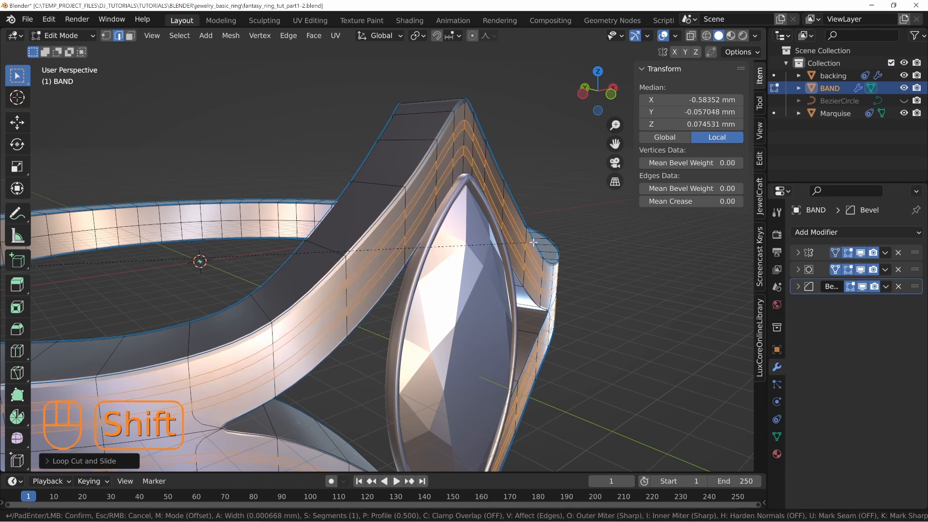
pyautogui.click(533, 241)
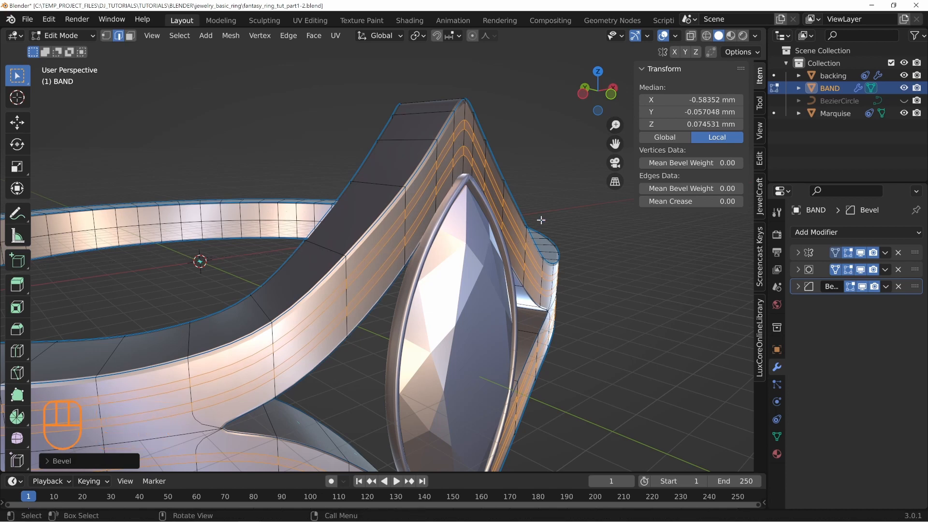
pyautogui.moveTo(538, 217); pyautogui.dragTo(581, 271, button='middle')
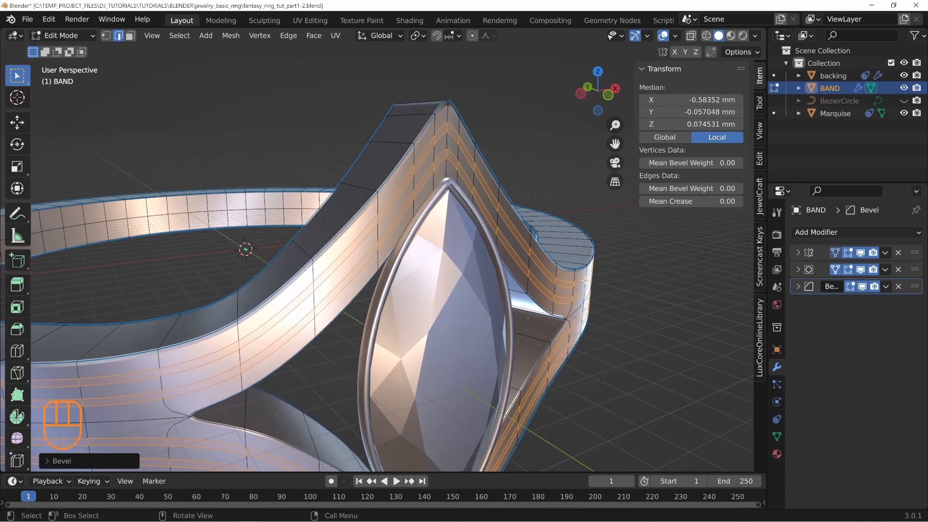
pyautogui.press('e')
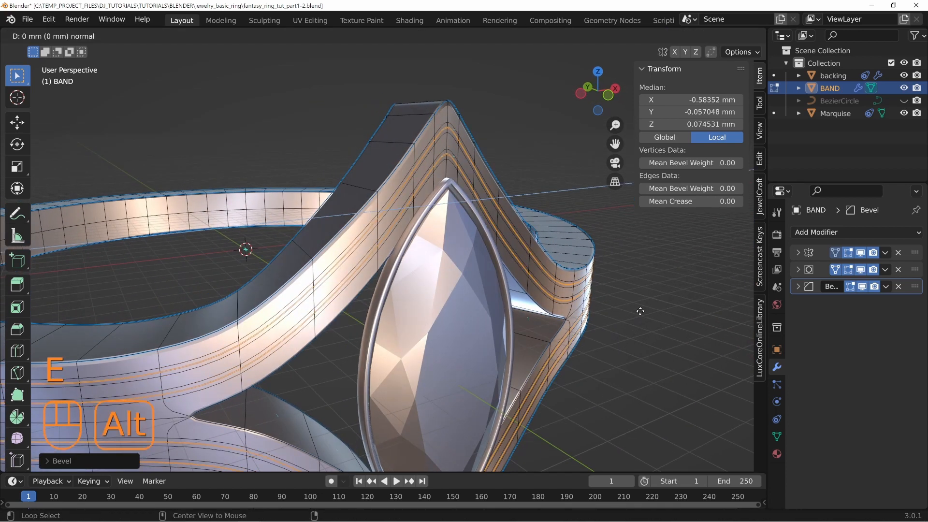
pyautogui.rightClick(660, 307)
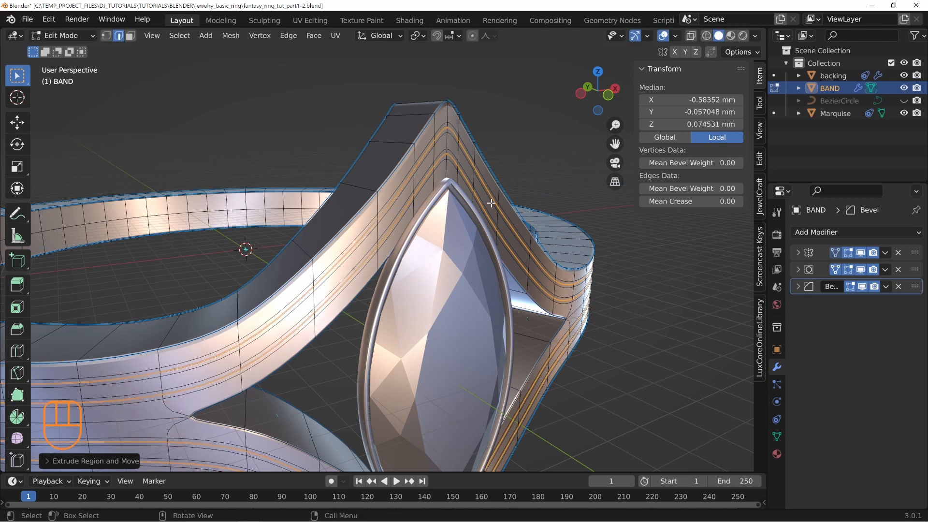
# Step: Try to push the extruded strips inward by about 0.019 mm with Shrink/Fatten
pyautogui.hotkey('alt', 's')
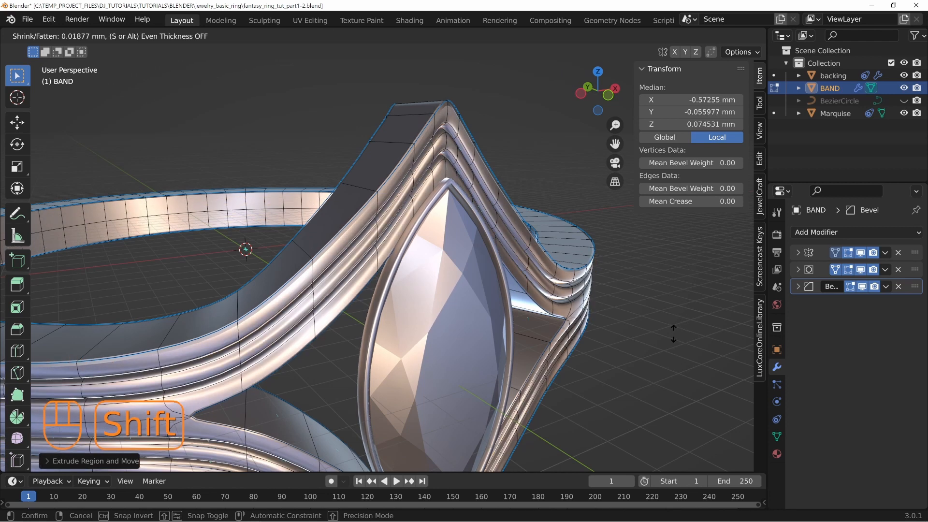
pyautogui.click(673, 333)
pyautogui.keyDown('shift'); pyautogui.moveTo(673, 332); pyautogui.dragTo(586, 278, button='middle'); pyautogui.keyUp('shift')
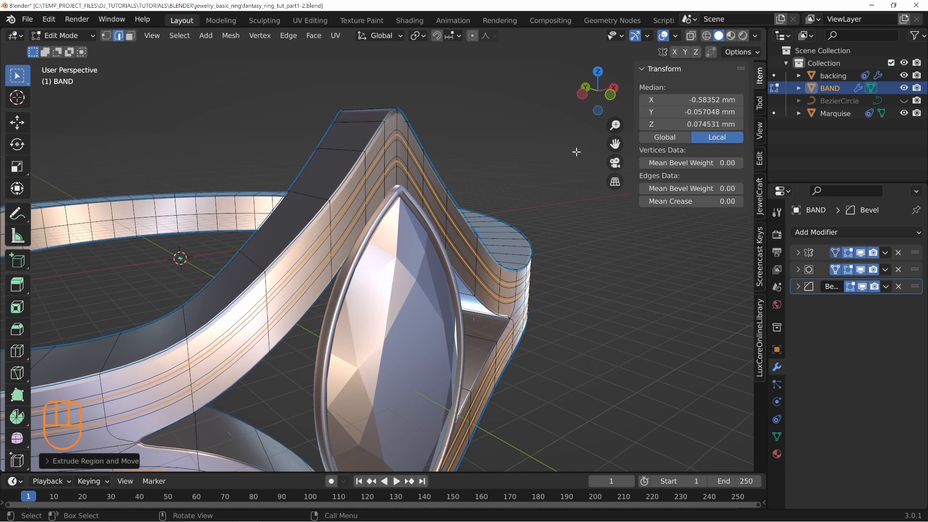
# Step: Push the extruded strips inward by about 0.007 mm with Shrink/Fatten to form shallow grooves, and inspect them in Object Mode
pyautogui.hotkey('alt', 's')
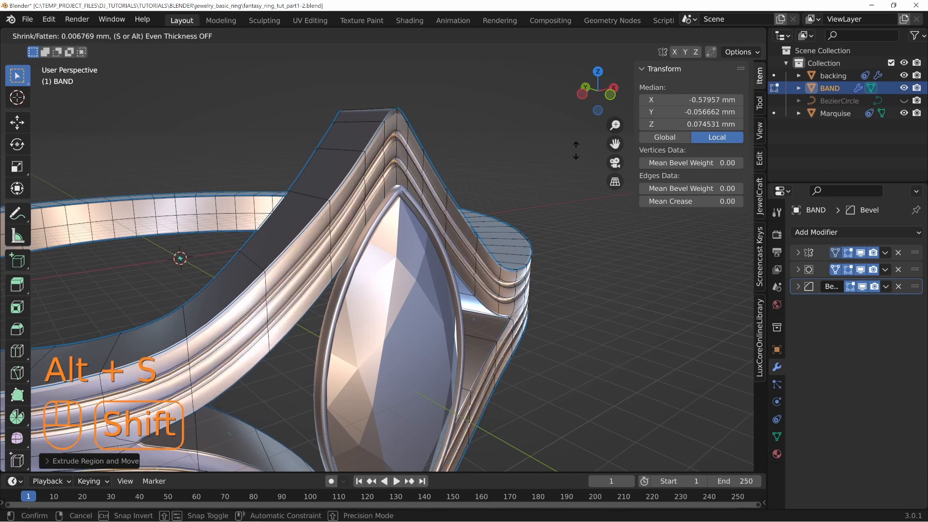
pyautogui.click(561, 166)
pyautogui.moveTo(561, 166); pyautogui.dragTo(369, 206, button='middle')
pyautogui.press('Tab')
pyautogui.scroll(3, 415, 171)
# Step: Set a mean crease of 0.25 on the outer edge loops of both grooves in the band's upper half
pyautogui.press('Tab')
pyautogui.scroll(-3, 369, 205)
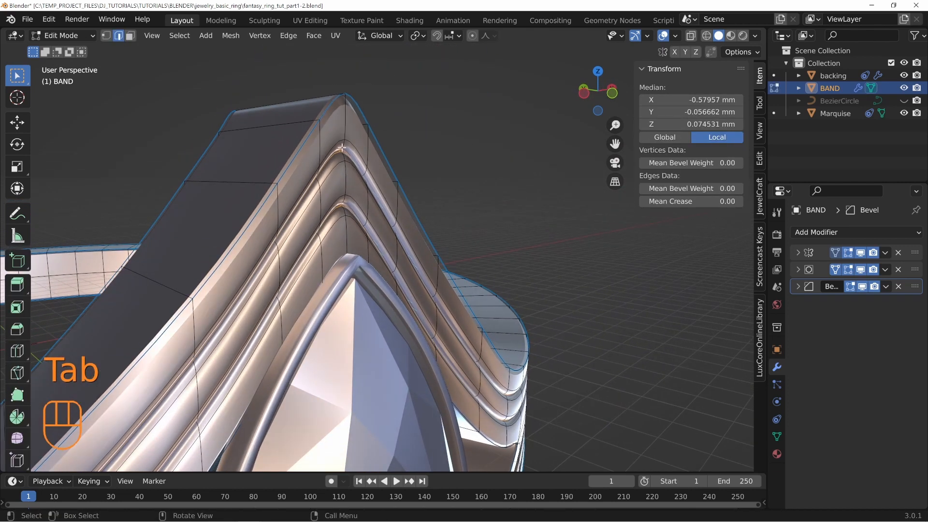
pyautogui.keyDown('alt'); pyautogui.keyDown('shift'); pyautogui.click(353, 183); pyautogui.keyUp('shift'); pyautogui.keyUp('alt')
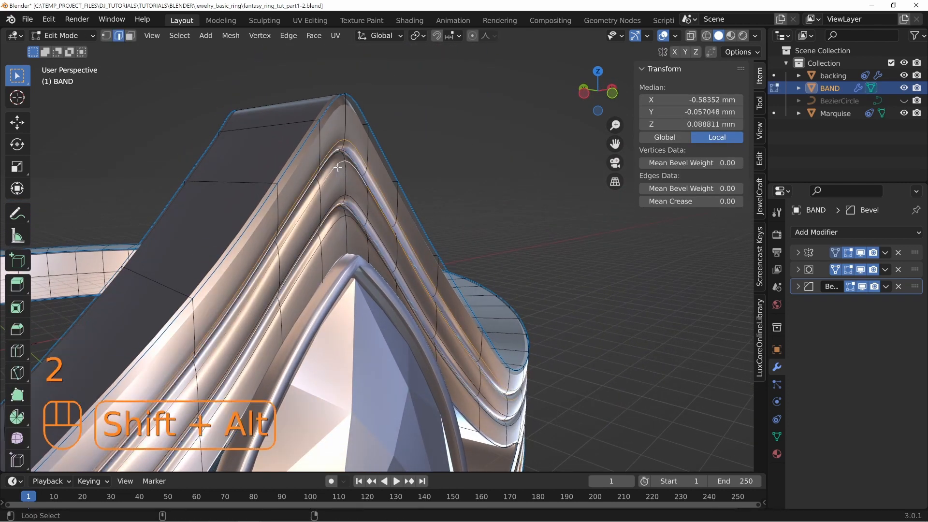
pyautogui.moveTo(679, 202)
pyautogui.mouseDown()
pyautogui.moveTo(700, 202)
pyautogui.moveTo(679, 202)
pyautogui.mouseUp()
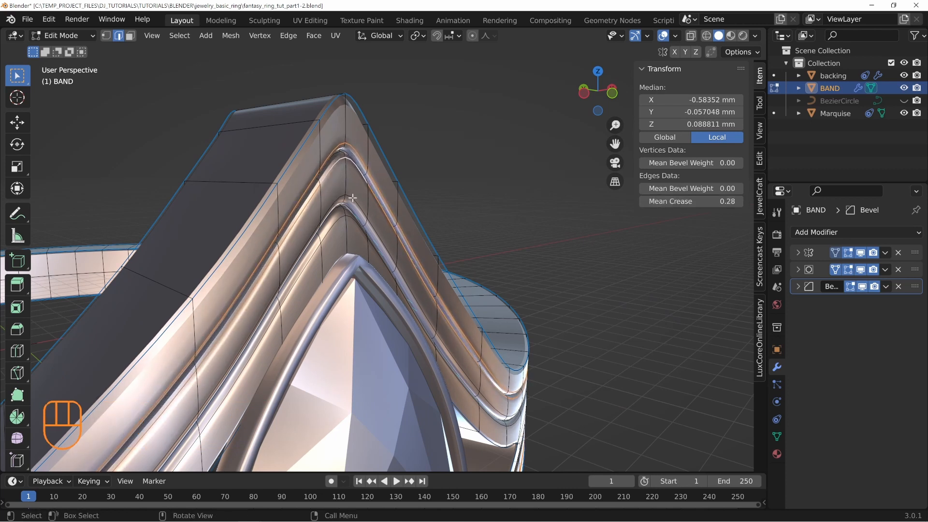
pyautogui.press('Return')
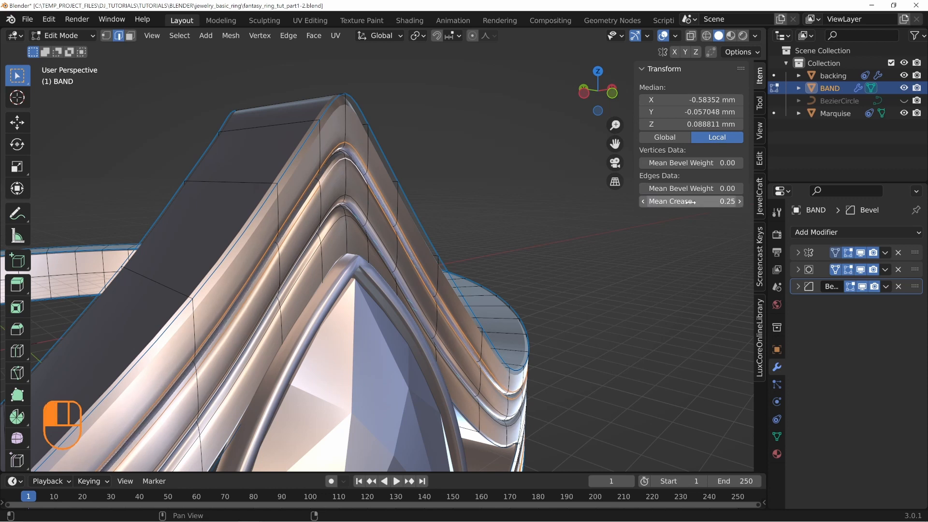
pyautogui.keyDown('alt'); pyautogui.click(330, 226); pyautogui.keyUp('alt')
pyautogui.keyDown('alt'); pyautogui.keyDown('shift'); pyautogui.click(330, 226); pyautogui.keyUp('shift'); pyautogui.keyUp('alt')
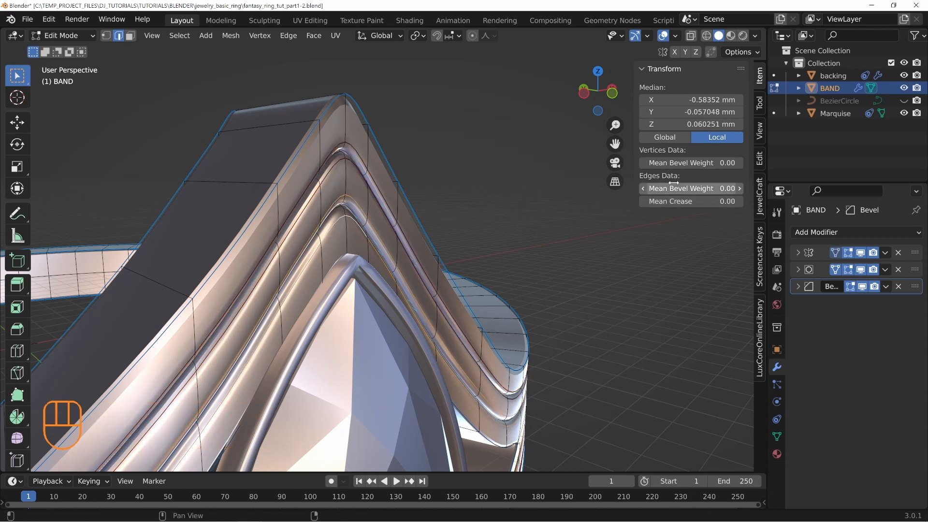
pyautogui.click(678, 201)
pyautogui.press('Return')
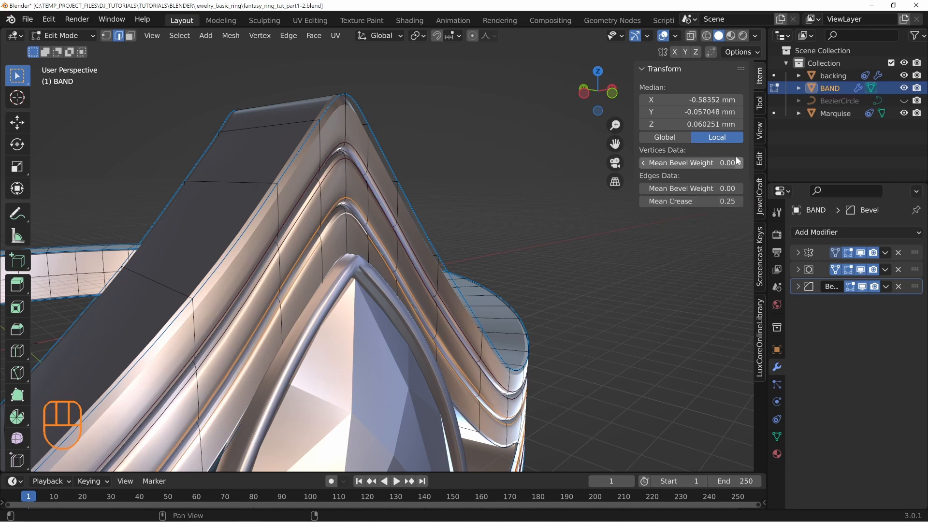
# Step: Preview the band in Object Mode with the Subdivision viewport level at 4, and return the level to 2
pyautogui.press('Tab')
pyautogui.moveTo(447, 248); pyautogui.dragTo(464, 282, button='middle')
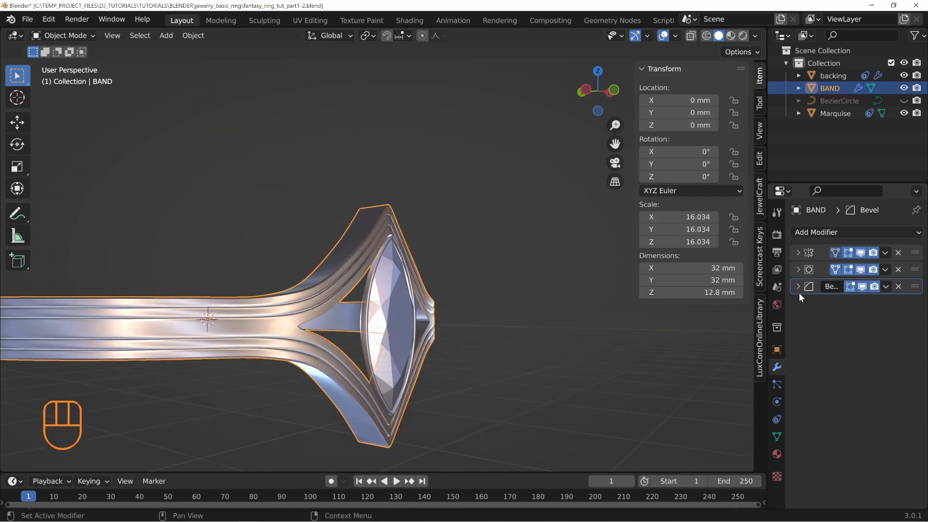
pyautogui.click(798, 270)
pyautogui.click(901, 305)
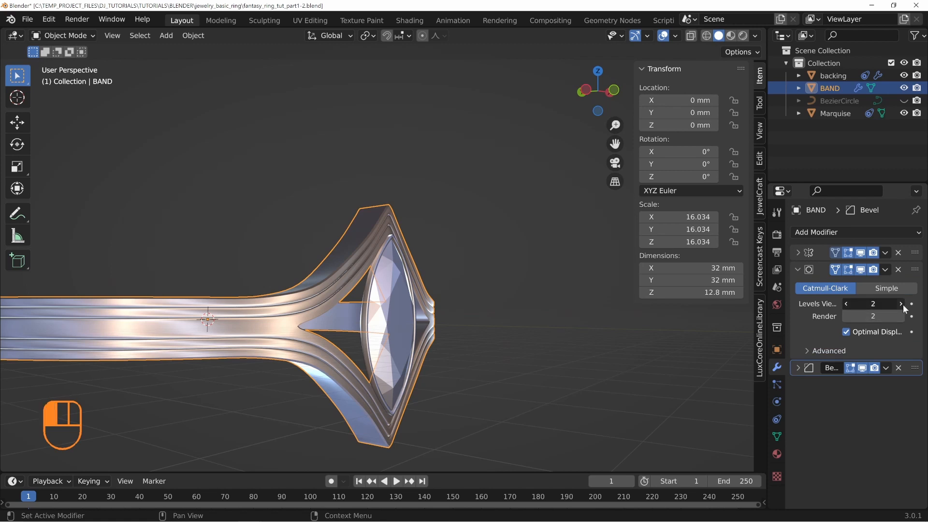
pyautogui.click(901, 305)
pyautogui.scroll(3, 423, 321)
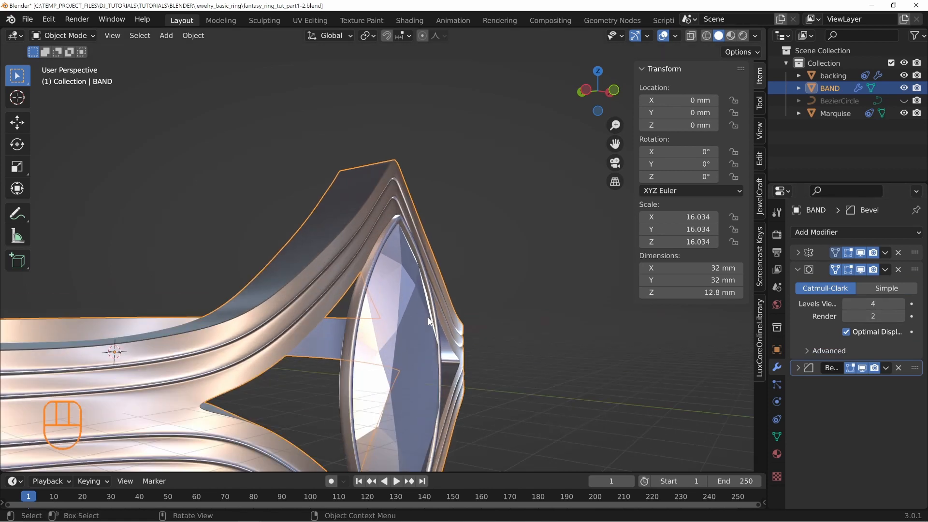
pyautogui.moveTo(398, 219); pyautogui.dragTo(468, 197, button='middle')
pyautogui.click(846, 305)
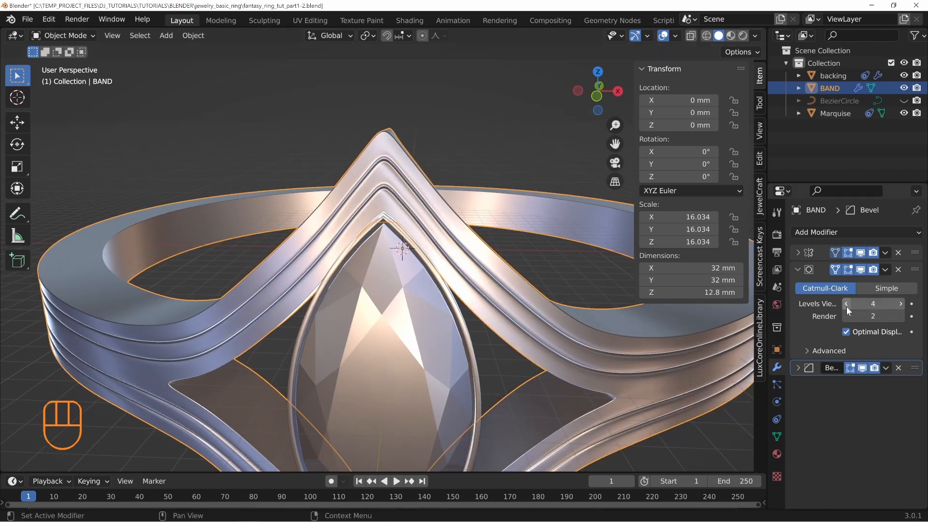
pyautogui.click(846, 305)
# Step: Inspect the band's grooves around the peak from several angles and save the file
pyautogui.scroll(2, 438, 258)
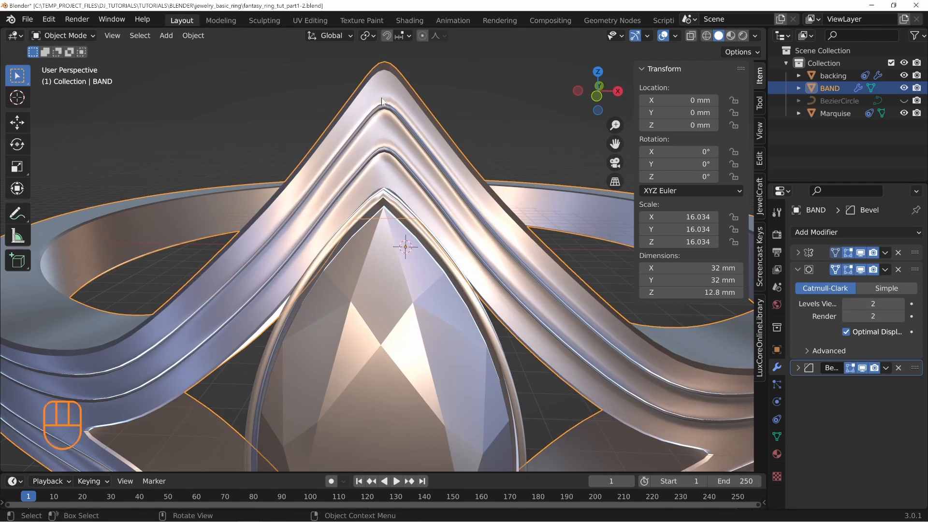
pyautogui.keyDown('shift'); pyautogui.moveTo(422, 117); pyautogui.dragTo(434, 240, button='middle'); pyautogui.keyUp('shift')
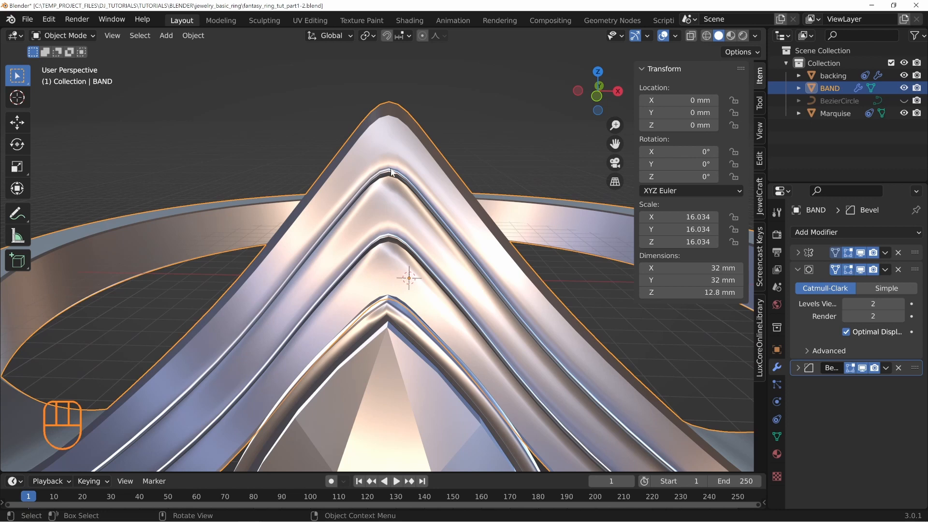
pyautogui.moveTo(434, 205); pyautogui.dragTo(422, 197, button='middle')
pyautogui.moveTo(350, 161); pyautogui.dragTo(298, 122, button='middle')
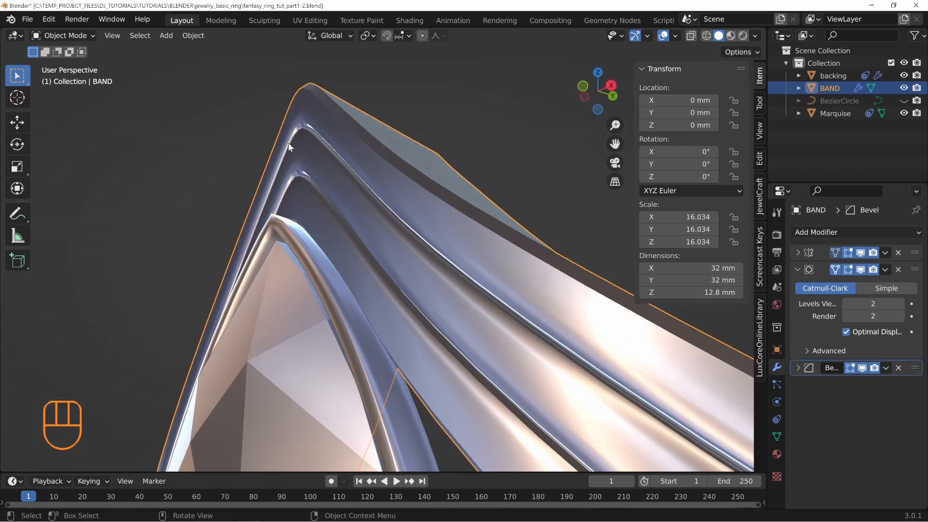
pyautogui.moveTo(329, 143); pyautogui.dragTo(439, 132, button='middle')
pyautogui.hotkey('ctrl', 's')
# Step: Dissolve all edge loops of the band's upper groove in Edit Mode
pyautogui.scroll(2, 471, 190)
pyautogui.scroll(2, 456, 183)
pyautogui.press('Tab')
pyautogui.keyDown('alt'); pyautogui.click(440, 131); pyautogui.keyUp('alt')
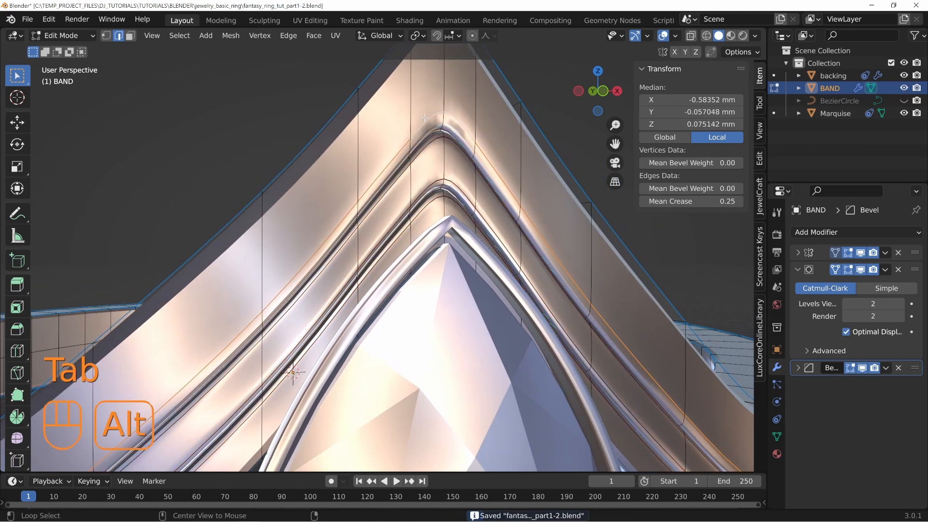
pyautogui.hotkey('ctrl', 'x')
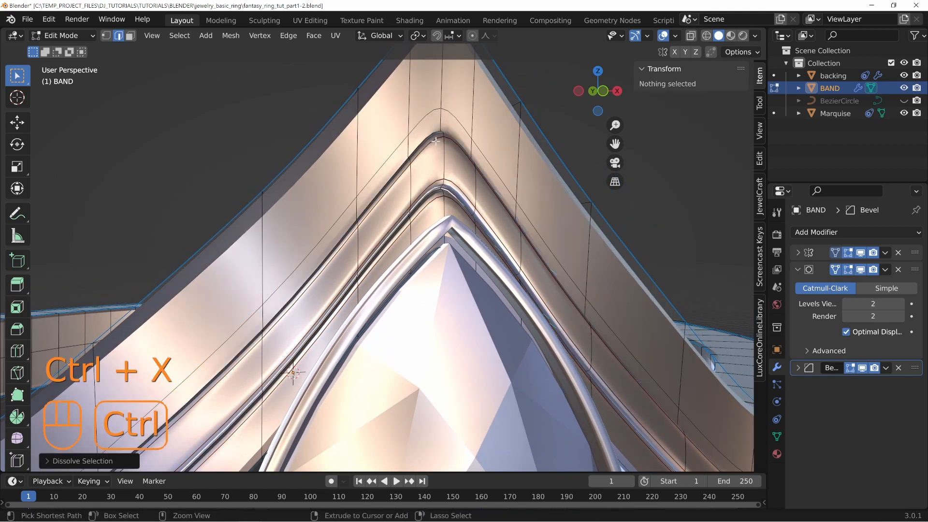
pyautogui.keyDown('alt'); pyautogui.click(429, 118); pyautogui.keyUp('alt')
pyautogui.hotkey('ctrl', 'x')
pyautogui.keyDown('alt'); pyautogui.click(426, 119); pyautogui.keyUp('alt')
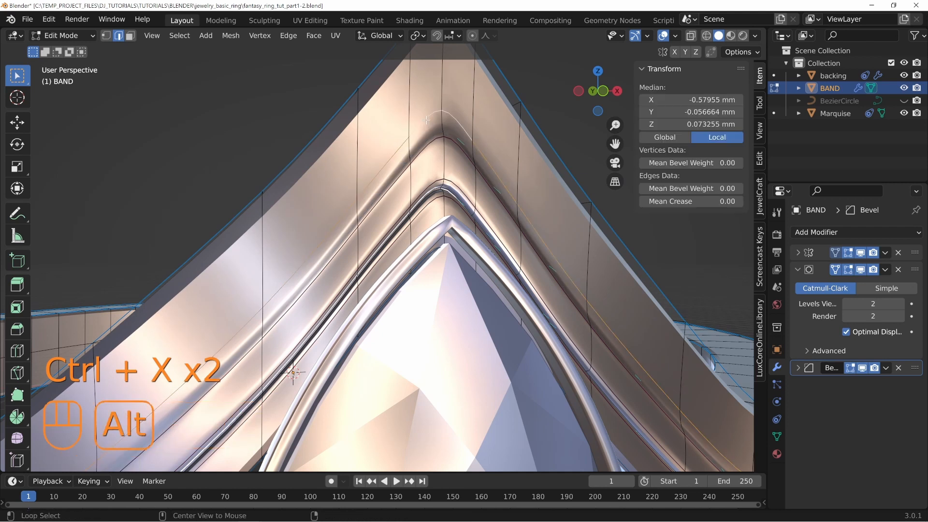
pyautogui.hotkey('ctrl', 'x')
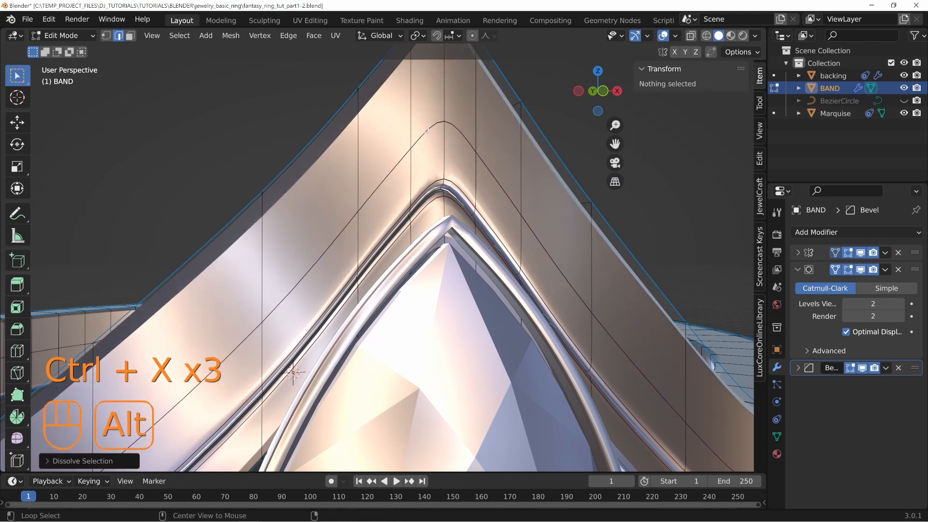
pyautogui.keyDown('alt'); pyautogui.click(428, 131); pyautogui.keyUp('alt')
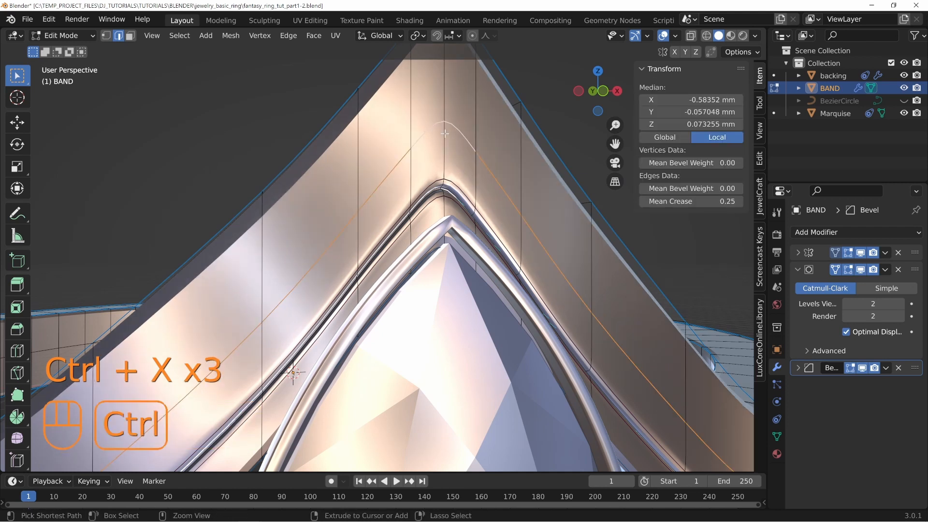
pyautogui.hotkey('ctrl', 'x')
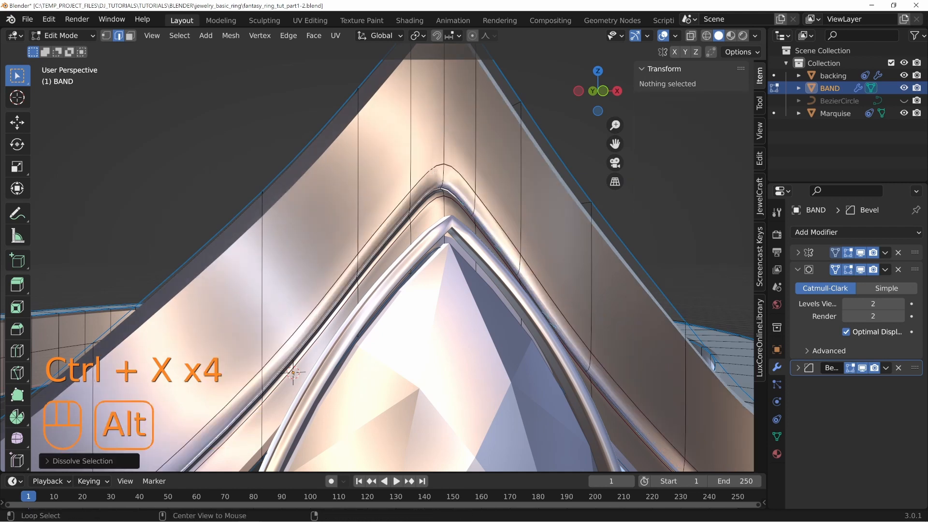
# Step: Dissolve all edge loops of the remaining groove beside the gem, leaving the band's outer face plain
pyautogui.keyDown('alt'); pyautogui.click(432, 170); pyautogui.keyUp('alt')
pyautogui.hotkey('ctrl', 'x')
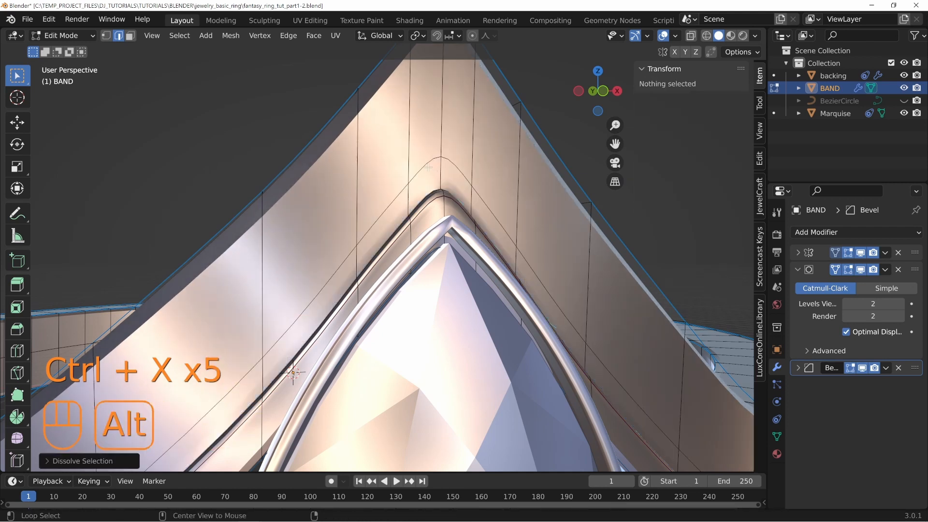
pyautogui.keyDown('alt'); pyautogui.click(432, 170); pyautogui.keyUp('alt')
pyautogui.hotkey('ctrl', 'x')
pyautogui.keyDown('alt'); pyautogui.click(427, 164); pyautogui.keyUp('alt')
pyautogui.hotkey('ctrl', 'x')
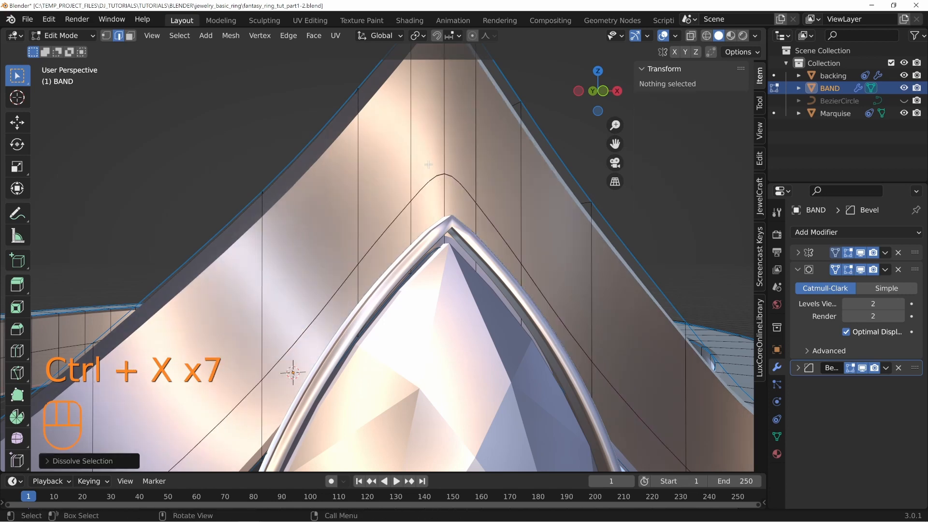
pyautogui.keyDown('alt'); pyautogui.click(427, 169); pyautogui.keyUp('alt')
pyautogui.hotkey('ctrl', 'x')
pyautogui.moveTo(427, 168); pyautogui.dragTo(398, 168, button='middle')
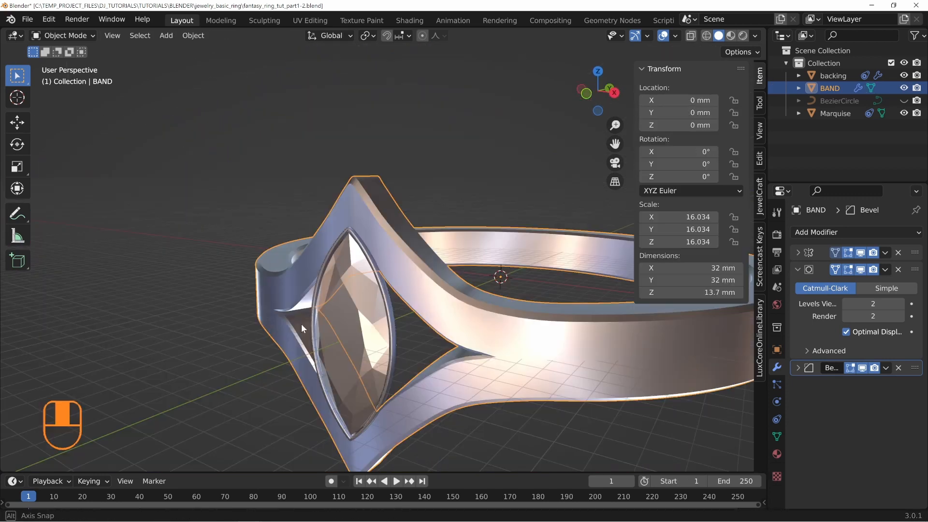
# Step: Add two evenly spaced loop cuts along the plain outer face of the band without sliding them
pyautogui.moveTo(301, 324); pyautogui.dragTo(333, 290, button='middle')
pyautogui.press('Tab')
pyautogui.hotkey('ctrl', 'r')
pyautogui.scroll(1, 332, 287)
pyautogui.click(332, 288)
pyautogui.rightClick(341, 278)
pyautogui.keyDown('ctrl'); pyautogui.moveTo(340, 277); pyautogui.dragTo(479, 297, button='middle'); pyautogui.keyUp('ctrl')
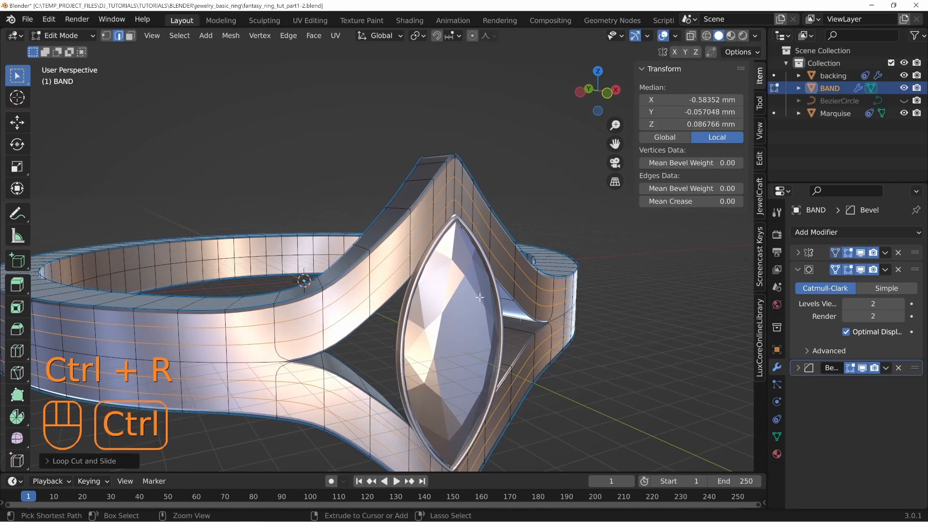
# Step: Bevel the two fresh edge loops into very narrow one-segment strips and extrude the strips in place
pyautogui.hotkey('ctrl', 'b')
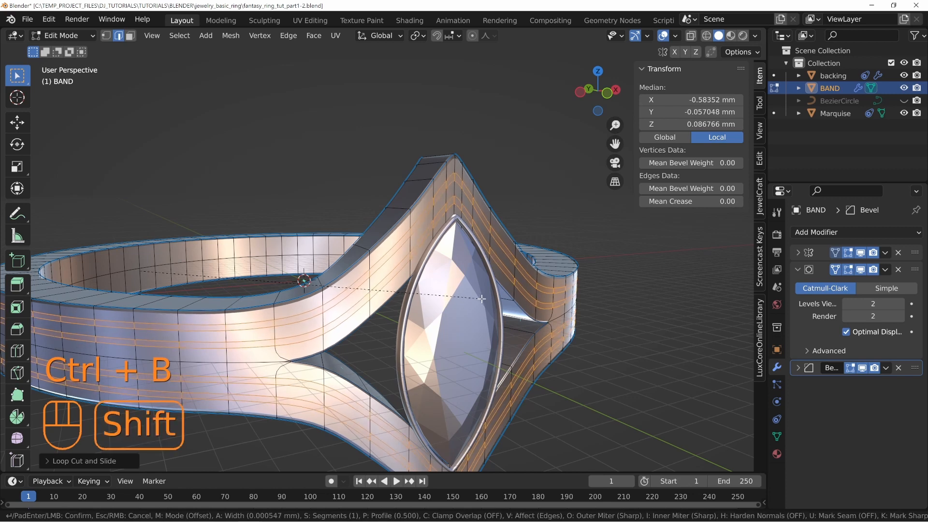
pyautogui.click(493, 305)
pyautogui.moveTo(493, 304); pyautogui.dragTo(586, 321, button='middle')
pyautogui.press('e')
pyautogui.rightClick(635, 328)
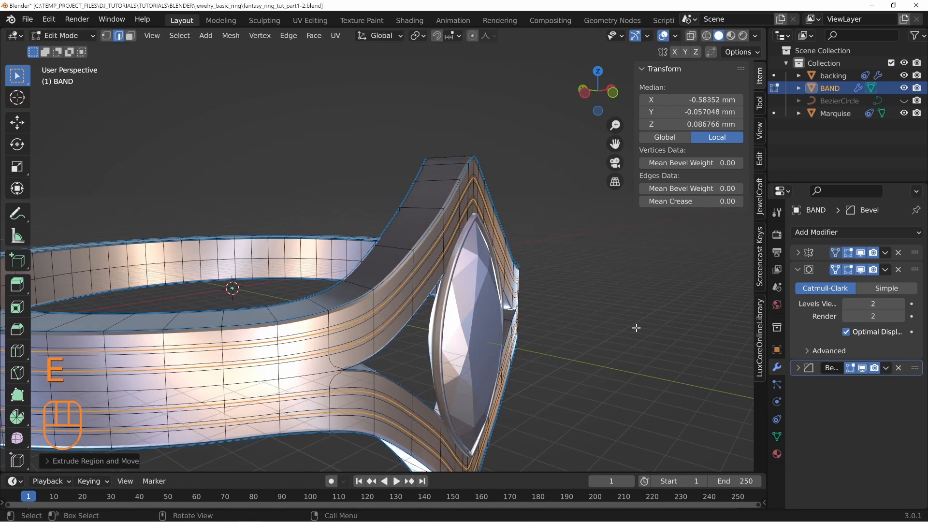
# Step: Sink the extruded strips by about 0.004 mm with Shrink/Fatten and check the grooves in Object Mode
pyautogui.hotkey('alt', 's')
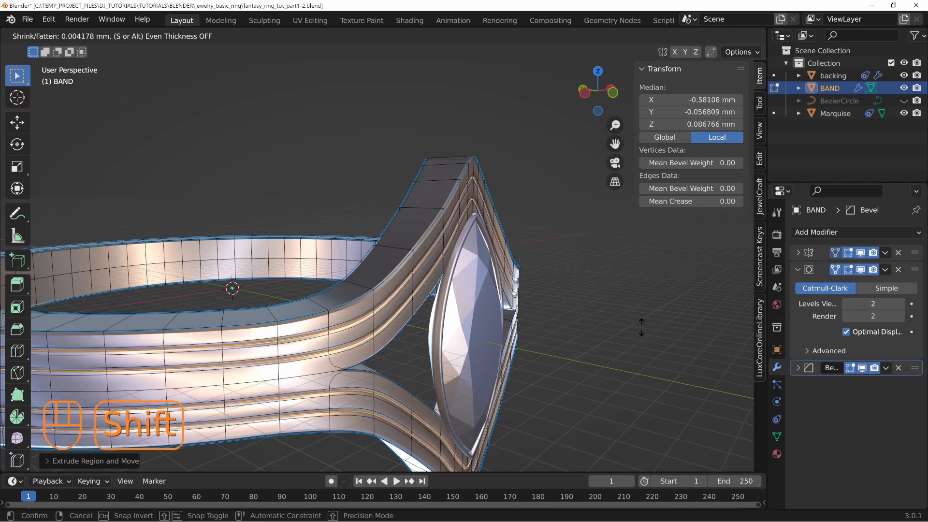
pyautogui.click(641, 327)
pyautogui.moveTo(641, 327); pyautogui.dragTo(394, 224, button='middle')
pyautogui.press('Tab')
pyautogui.press('Tab')
# Step: Select the four adjoining faces on the band's upper rim leading up to the peak and move them slightly to reshape it
pyautogui.click(390, 217)
pyautogui.press('3')
pyautogui.keyDown('shift'); pyautogui.click(408, 206); pyautogui.keyUp('shift')
pyautogui.keyDown('shift'); pyautogui.click(428, 167); pyautogui.keyUp('shift')
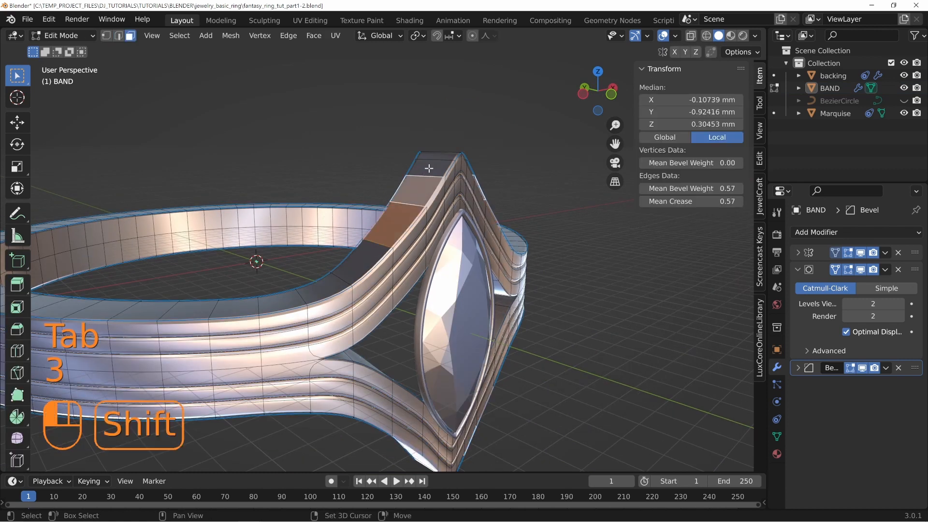
pyautogui.keyDown('shift'); pyautogui.click(435, 158); pyautogui.keyUp('shift')
pyautogui.moveTo(435, 158); pyautogui.dragTo(458, 126, button='middle')
pyautogui.press('g')
pyautogui.click(458, 126)
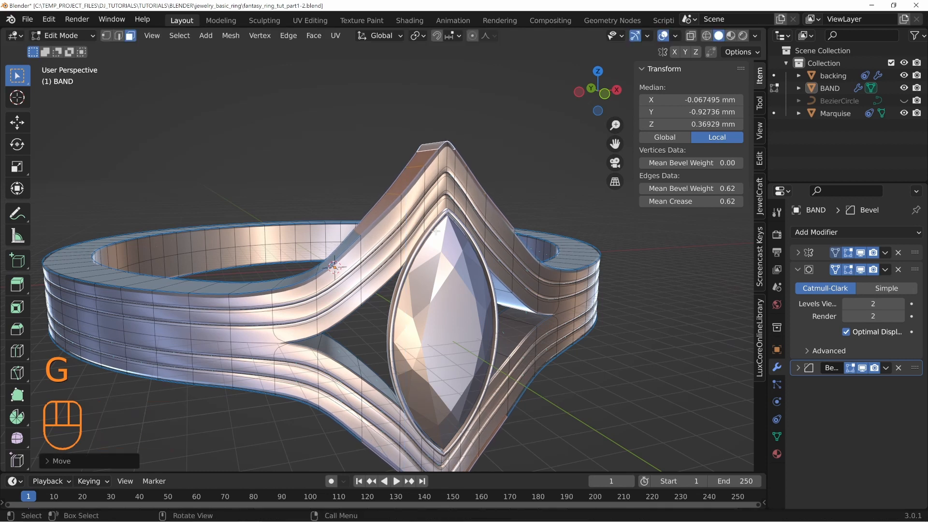
# Step: Adjust the cross edges midway up the rim's slope in edge select mode, moving the last one along Z
pyautogui.scroll(3, 346, 203)
pyautogui.press('1')
pyautogui.press('2')
pyautogui.click(344, 207)
pyautogui.press('g')
pyautogui.keyDown('shift'); pyautogui.moveTo(385, 210); pyautogui.dragTo(422, 213, button='middle'); pyautogui.keyUp('shift')
pyautogui.click(389, 309)
pyautogui.keyDown('shift'); pyautogui.click(419, 218); pyautogui.keyUp('shift')
pyautogui.press('g')
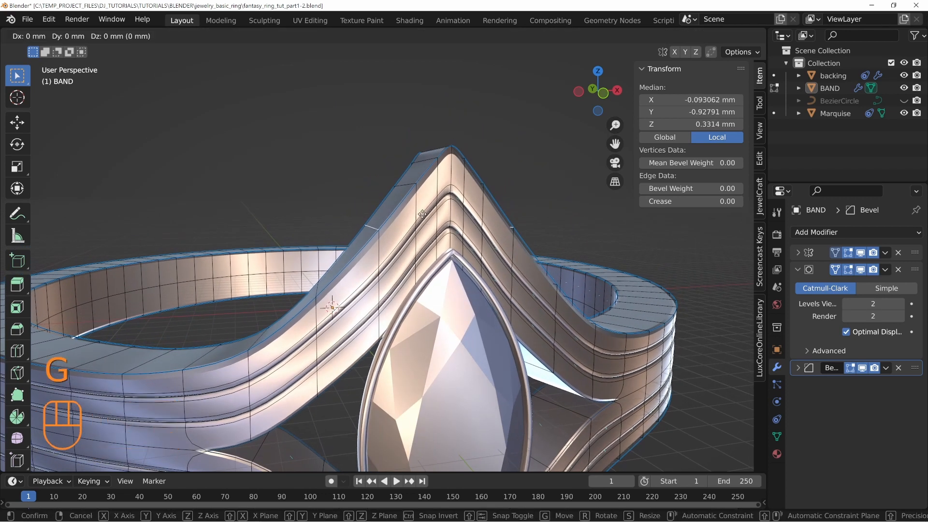
pyautogui.press('z')
pyautogui.click(436, 264)
# Step: Move the rim's cross edge below the peak and the edge closest to the peak along Z to refine the tip
pyautogui.keyDown('shift'); pyautogui.click(437, 227); pyautogui.keyUp('shift')
pyautogui.moveTo(437, 227); pyautogui.dragTo(449, 194, button='middle')
pyautogui.press('g')
pyautogui.press('z')
pyautogui.keyDown('shift'); pyautogui.click(445, 184); pyautogui.keyUp('shift')
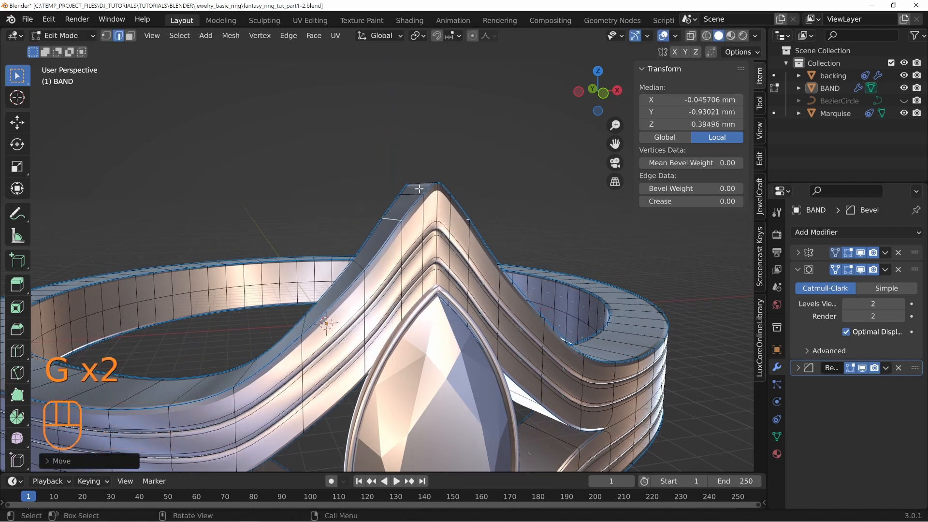
pyautogui.moveTo(479, 198); pyautogui.dragTo(410, 206, button='middle')
pyautogui.keyDown('alt'); pyautogui.click(408, 202); pyautogui.keyUp('alt')
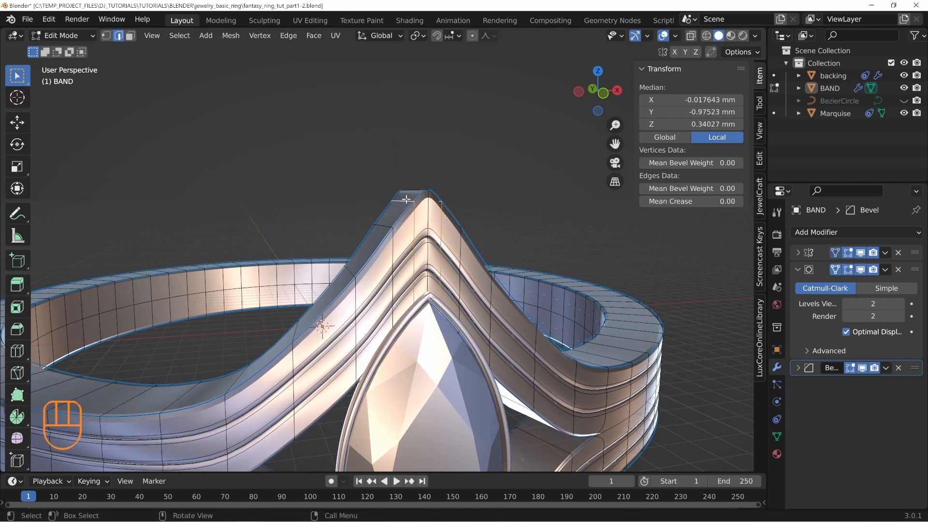
pyautogui.press('g')
pyautogui.press('z')
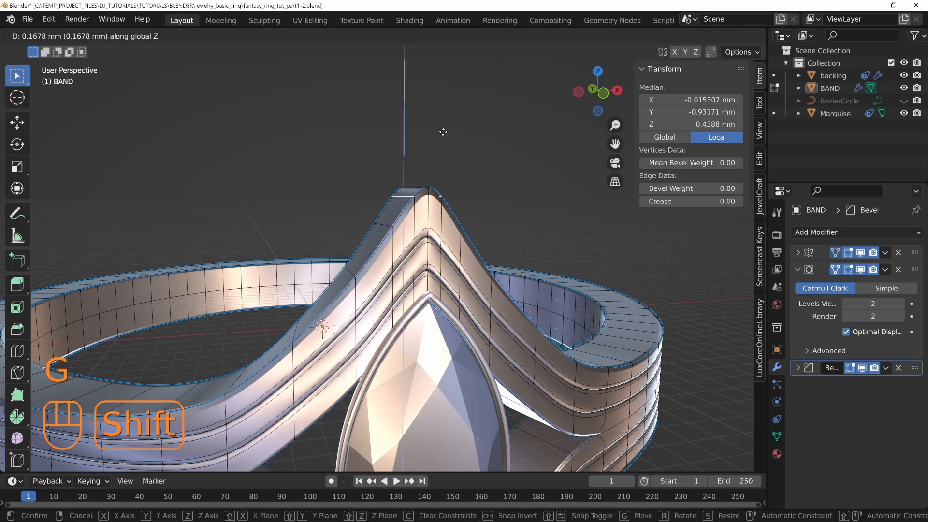
pyautogui.click(443, 99)
# Step: Return to Object Mode and examine the reshaped peak and the point where the band splits
pyautogui.moveTo(449, 145); pyautogui.dragTo(397, 290, button='middle')
pyautogui.press('Tab')
pyautogui.moveTo(435, 288); pyautogui.dragTo(464, 304, button='middle')
pyautogui.scroll(5, 493, 305)
pyautogui.click(799, 253)
pyautogui.scroll(-6, 458, 299)
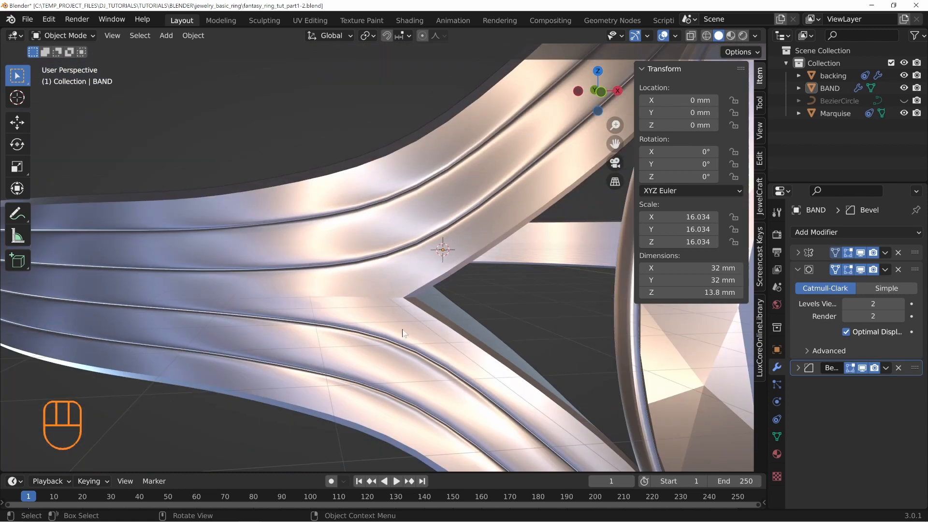
# Step: Inspect the band's split beside the gem from the front in wireframe and in solid shading
pyautogui.press('KP_1')
pyautogui.press('z')
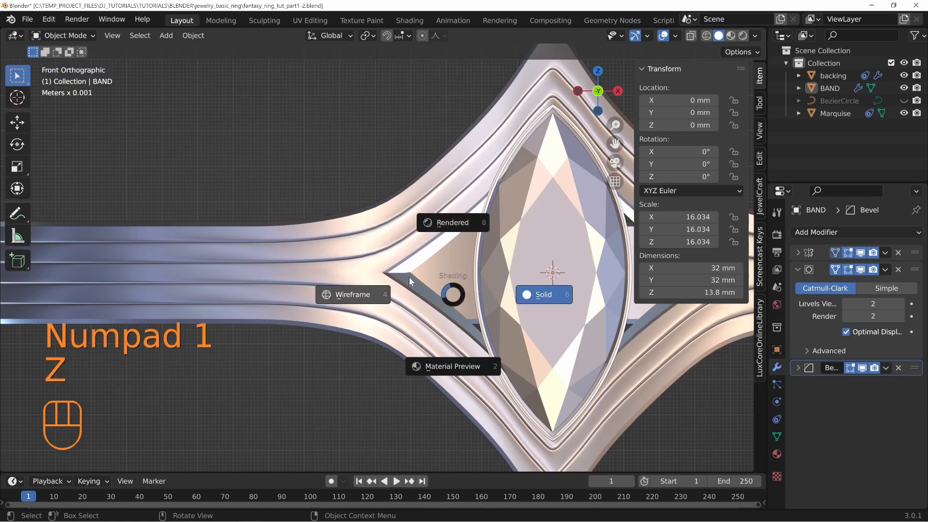
pyautogui.click(353, 296)
pyautogui.scroll(2, 449, 314)
pyautogui.press('z')
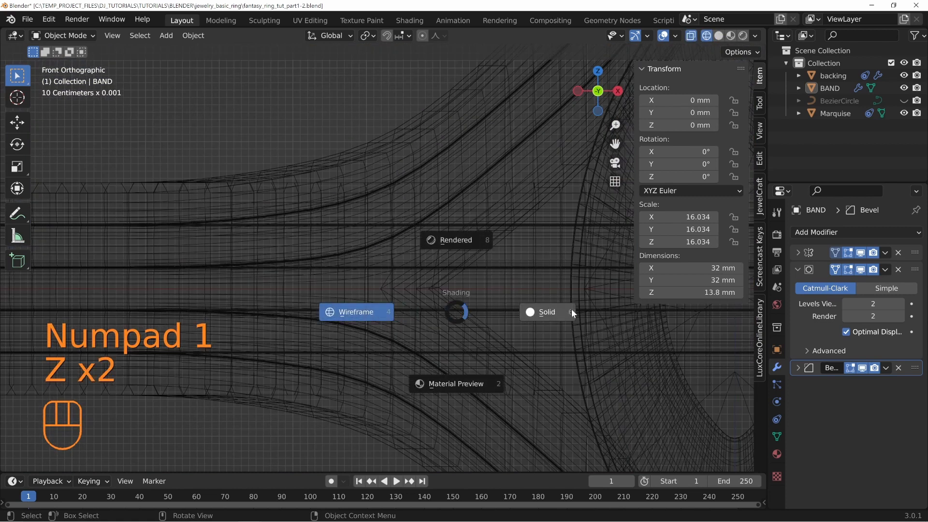
pyautogui.click(571, 309)
pyautogui.moveTo(443, 293); pyautogui.dragTo(400, 288, button='middle')
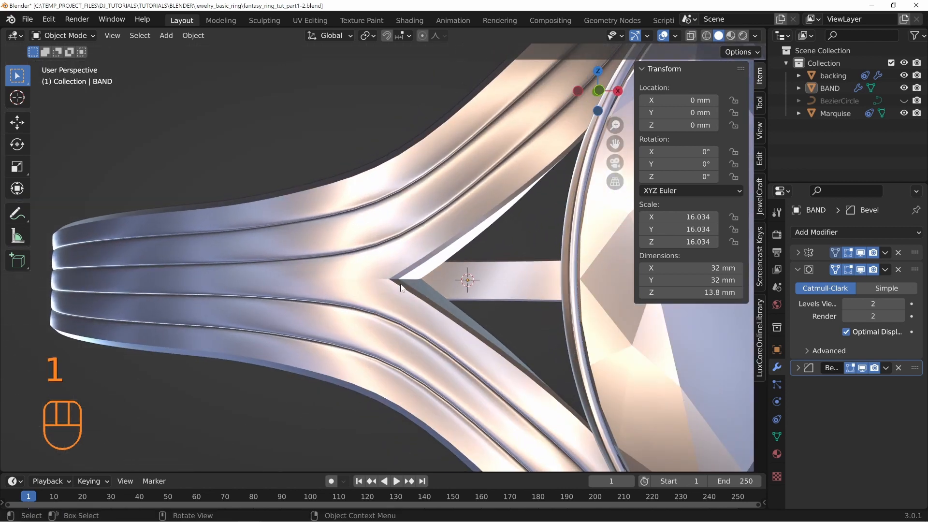
# Step: Select the two corner vertices at the band's split in Edit Mode, move them about 0.045 mm along Z, and deselect everything
pyautogui.press('Tab')
pyautogui.click(392, 279)
pyautogui.keyDown('shift'); pyautogui.moveTo(429, 278); pyautogui.dragTo(410, 287, button='middle'); pyautogui.keyUp('shift')
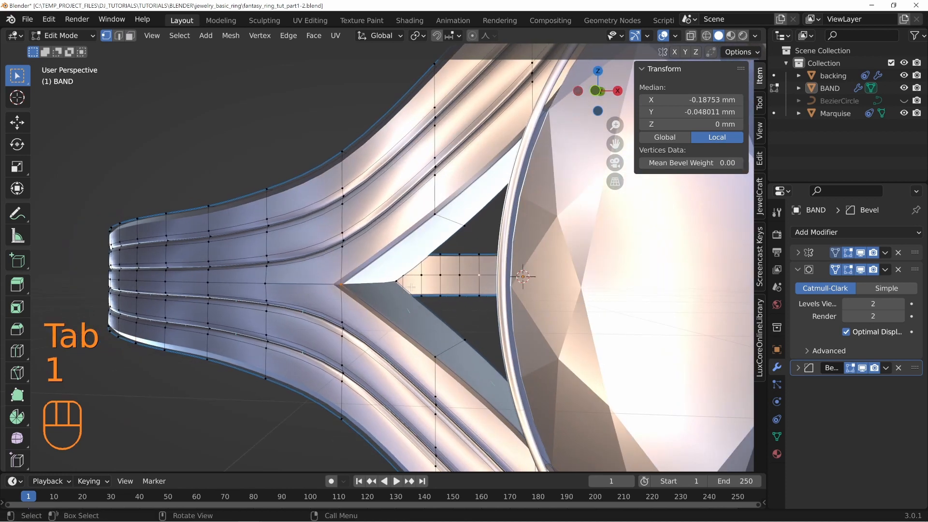
pyautogui.keyDown('shift'); pyautogui.click(341, 286); pyautogui.keyUp('shift')
pyautogui.moveTo(340, 286); pyautogui.dragTo(365, 279, button='middle')
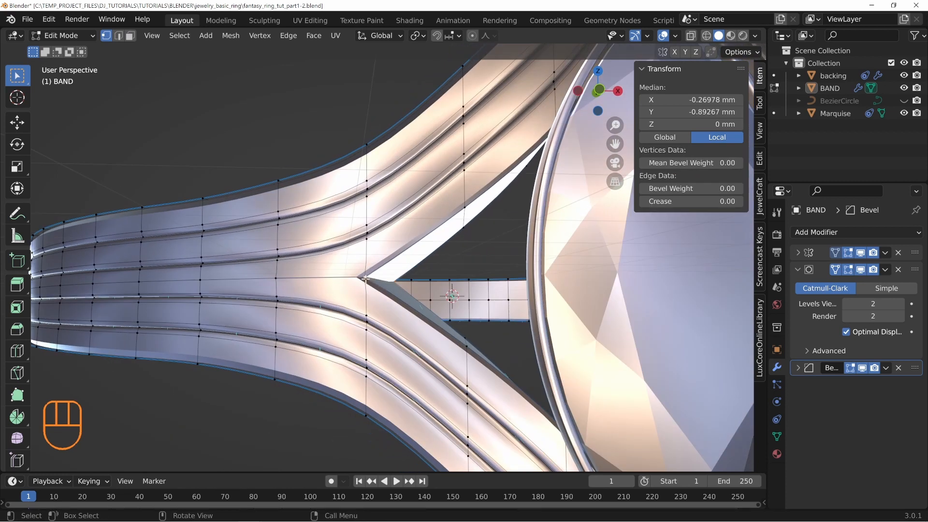
pyautogui.click(798, 253)
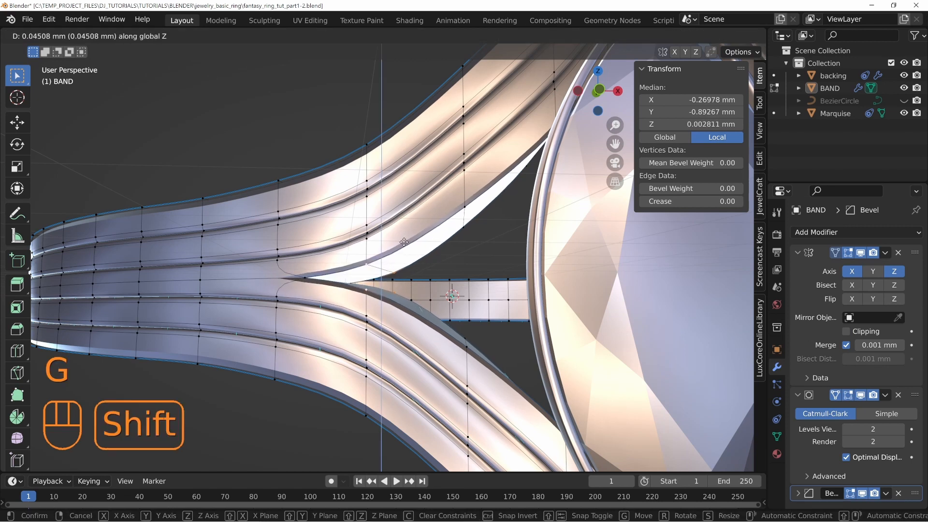
pyautogui.scroll(-3, 402, 248)
pyautogui.press('Tab')
pyautogui.hotkey('alt', 'a')
# Step: Inspect the softened split, the grooves and the peak from several angles in Object Mode
pyautogui.moveTo(462, 291); pyautogui.dragTo(453, 271, button='middle')
pyautogui.scroll(6, 485, 173)
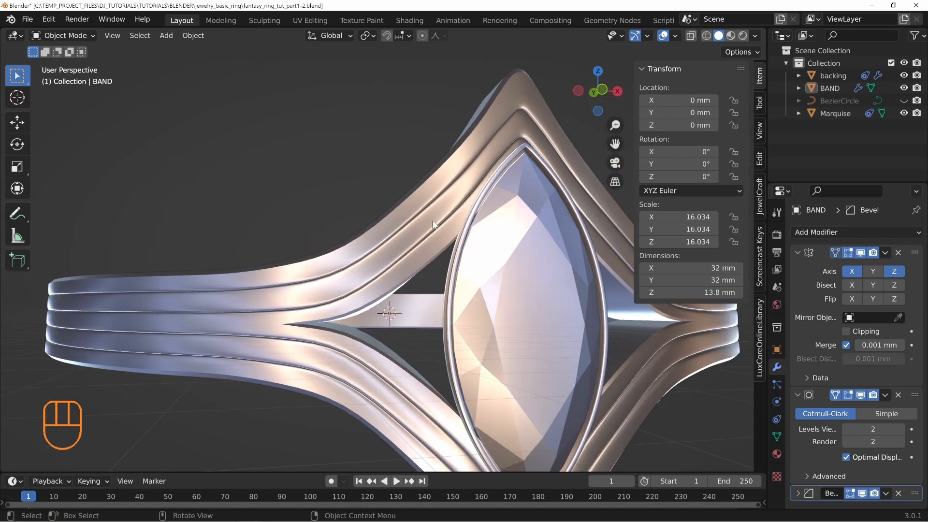
pyautogui.moveTo(420, 208); pyautogui.dragTo(298, 351, button='middle')
pyautogui.moveTo(356, 335); pyautogui.dragTo(416, 291, button='middle')
pyautogui.scroll(5, 419, 288)
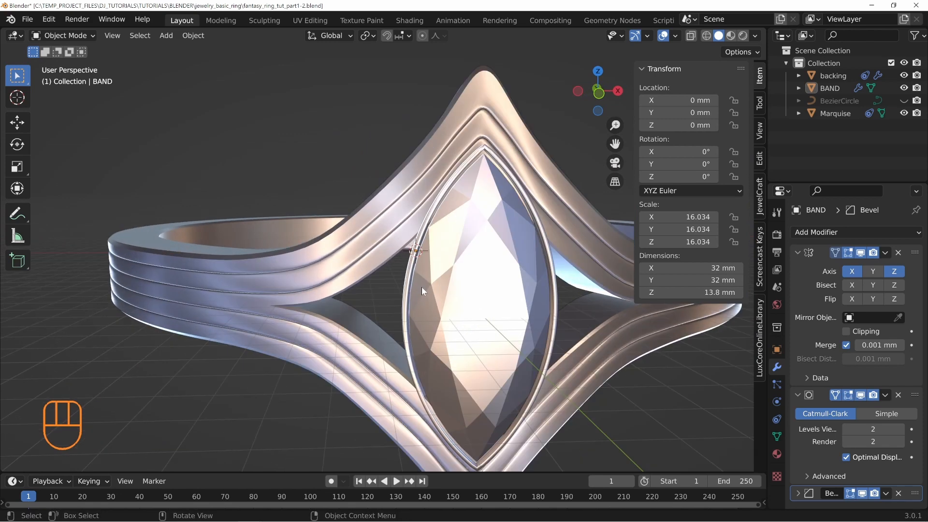
pyautogui.keyDown('shift'); pyautogui.moveTo(372, 259); pyautogui.dragTo(434, 261, button='middle'); pyautogui.keyUp('shift')
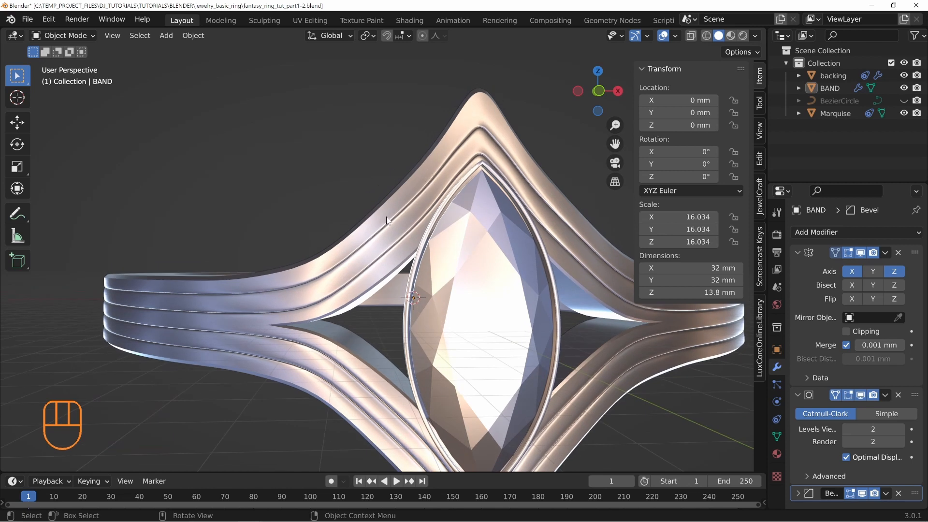
pyautogui.moveTo(396, 331); pyautogui.dragTo(252, 261, button='middle')
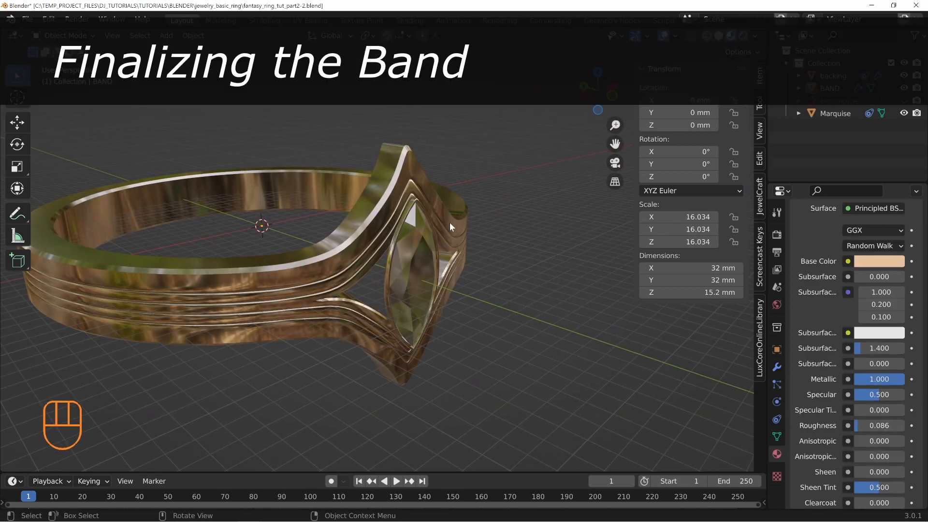
# Step: Enter Edit Mode on the band and set the proportional editing falloff to Smooth for adjusting the peak's top edge
pyautogui.moveTo(449, 223); pyautogui.dragTo(409, 224, button='middle')
pyautogui.scroll(4, 452, 278)
pyautogui.moveTo(487, 250); pyautogui.dragTo(502, 221, button='middle')
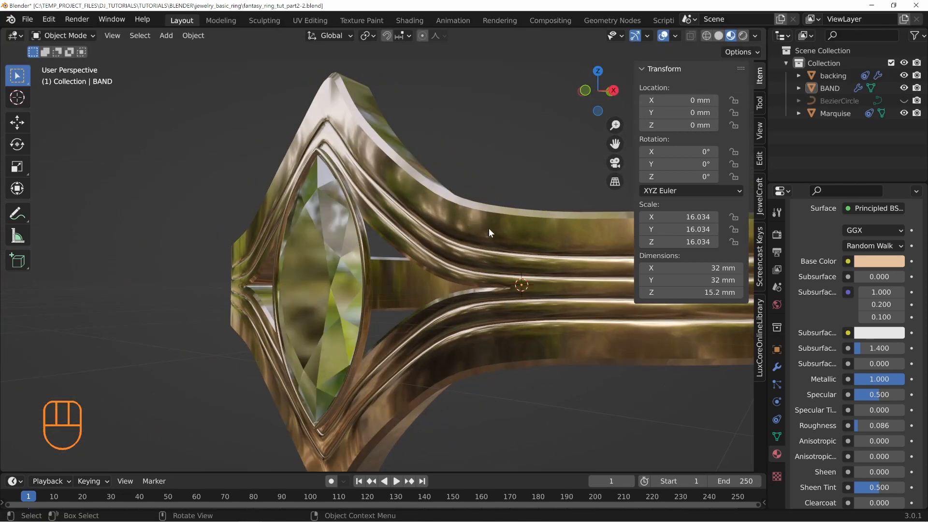
pyautogui.keyDown('shift'); pyautogui.moveTo(359, 220); pyautogui.dragTo(364, 232, button='middle'); pyautogui.keyUp('shift')
pyautogui.moveTo(369, 196); pyautogui.dragTo(371, 230, button='middle')
pyautogui.keyDown('shift'); pyautogui.moveTo(337, 147); pyautogui.dragTo(387, 158, button='middle'); pyautogui.keyUp('shift')
pyautogui.press('Tab')
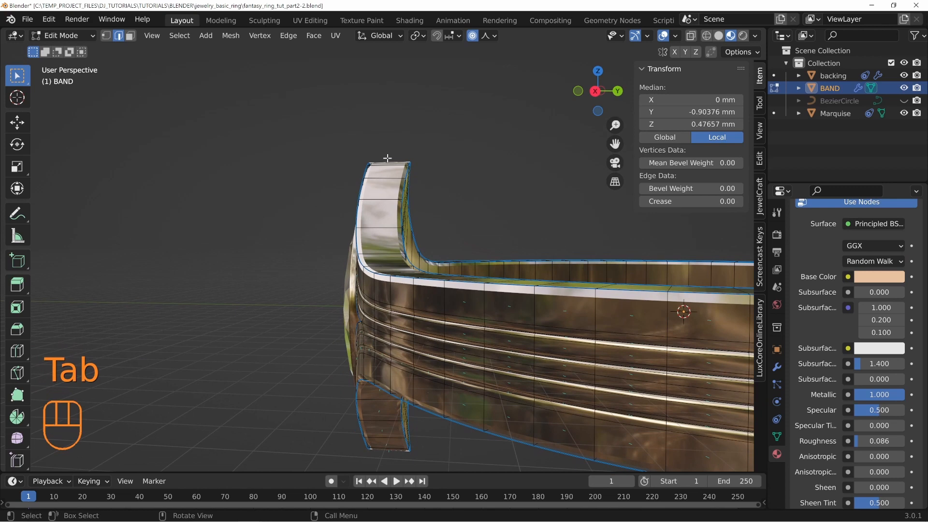
pyautogui.moveTo(396, 438); pyautogui.dragTo(409, 248, button='middle')
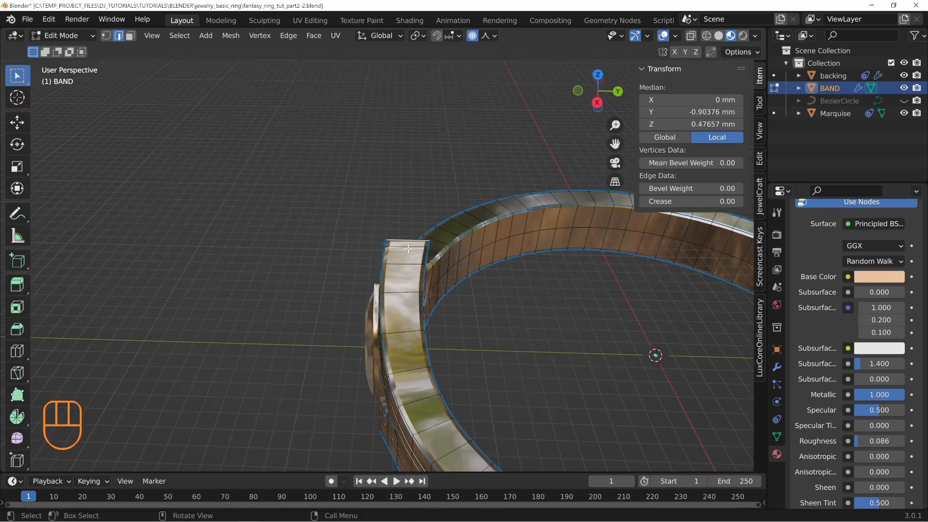
pyautogui.moveTo(420, 303); pyautogui.dragTo(402, 209, button='middle')
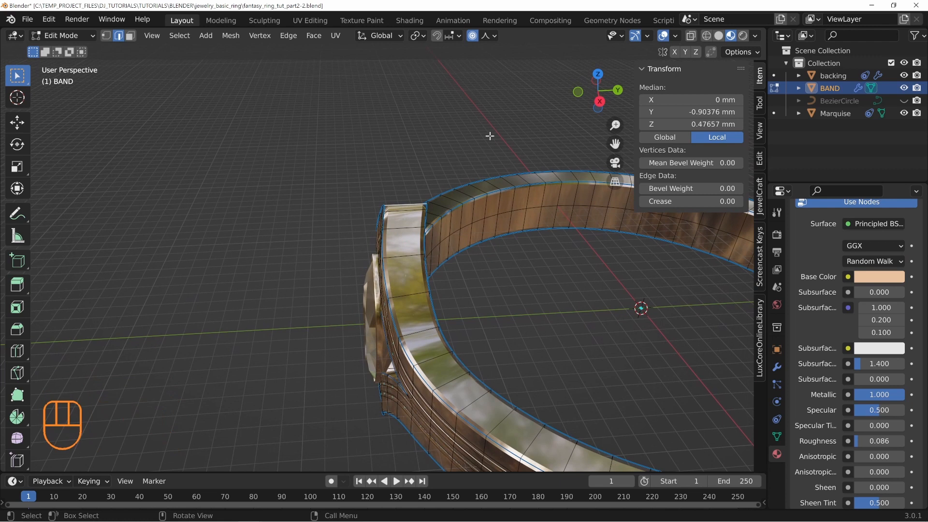
pyautogui.click(473, 36)
pyautogui.click(486, 36)
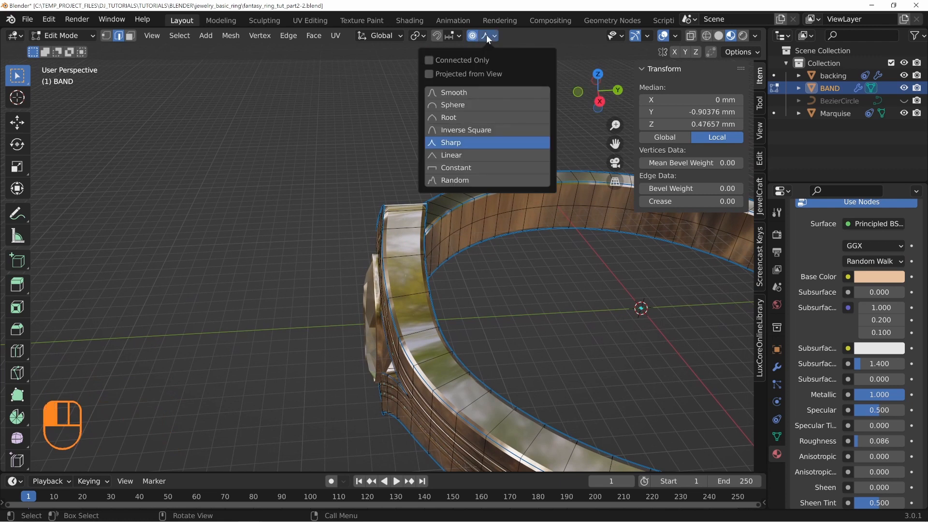
pyautogui.click(454, 92)
# Step: Try moving the peak's top edge about 0.21 mm along Y with a proportional size of 7.4 mm
pyautogui.moveTo(456, 145); pyautogui.dragTo(467, 223, button='middle')
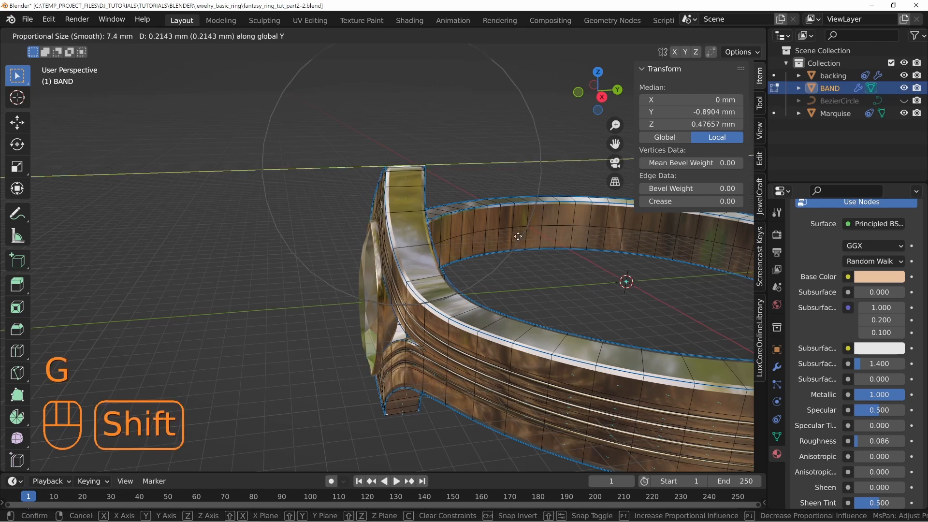
pyautogui.moveTo(519, 248); pyautogui.dragTo(296, 263, button='middle')
pyautogui.press('Tab')
# Step: Examine the band's peak from the top and its grooved sides in perspective
pyautogui.press('KP_7')
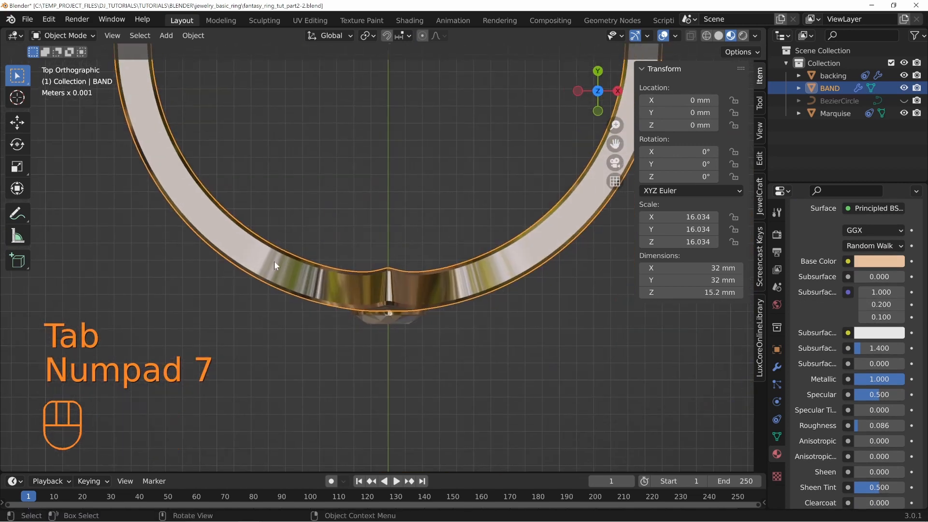
pyautogui.moveTo(532, 306); pyautogui.dragTo(414, 231, button='middle')
pyautogui.keyDown('shift'); pyautogui.moveTo(533, 251); pyautogui.dragTo(472, 255, button='middle'); pyautogui.keyUp('shift')
pyautogui.moveTo(413, 287); pyautogui.dragTo(302, 183, button='middle')
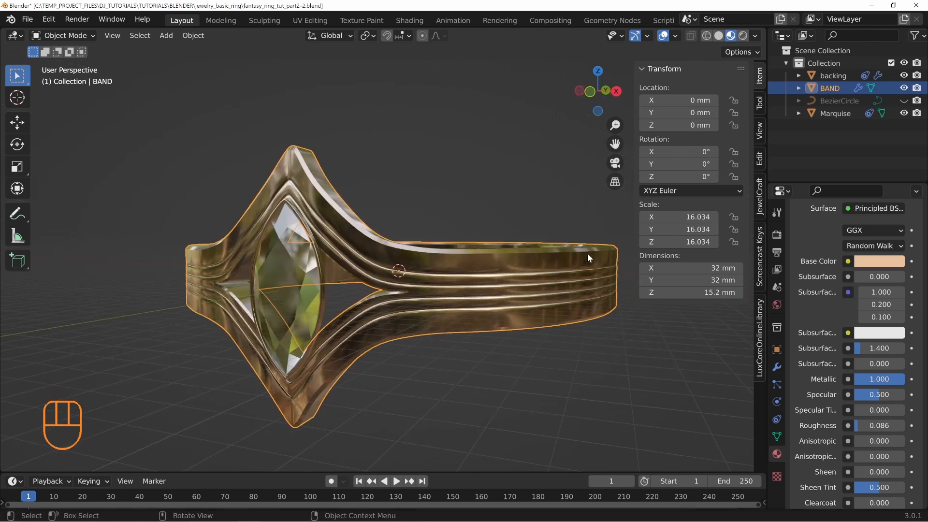
pyautogui.moveTo(443, 351); pyautogui.dragTo(410, 282, button='middle')
# Step: Clear the selected peak edge in Edit Mode and return to Object Mode
pyautogui.press('Tab')
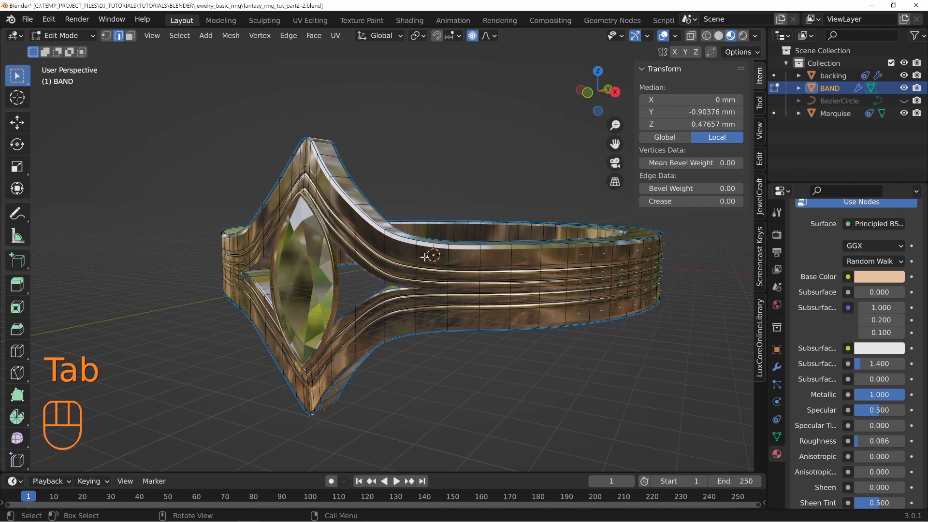
pyautogui.click(456, 195)
pyautogui.hotkey('alt', 'a')
pyautogui.moveTo(457, 195); pyautogui.dragTo(488, 256, button='middle')
pyautogui.press('Tab')
# Step: Review the finished gold band and marquise setting up close and from all around
pyautogui.scroll(3, 521, 236)
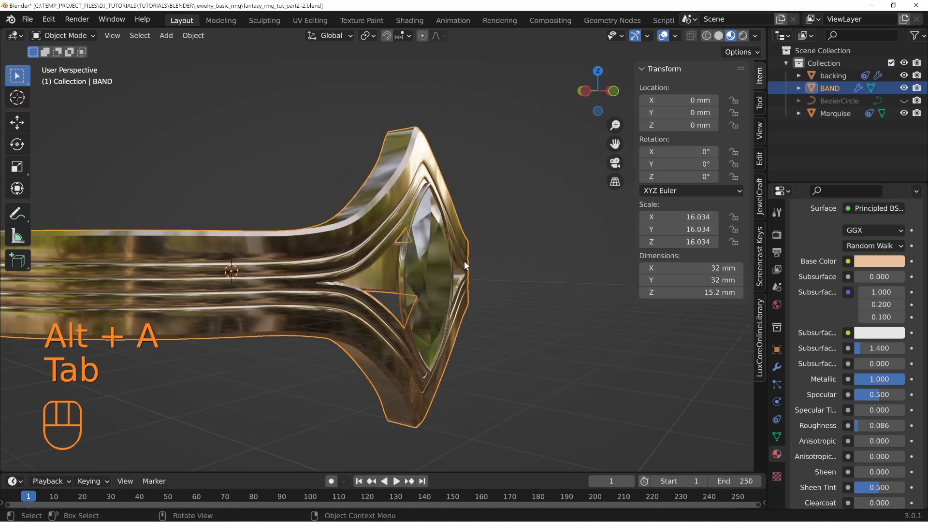
pyautogui.scroll(-4, 375, 281)
pyautogui.moveTo(320, 312); pyautogui.dragTo(339, 318, button='middle')
pyautogui.scroll(5, 338, 318)
pyautogui.moveTo(415, 283); pyautogui.dragTo(431, 256, button='middle')
pyautogui.scroll(-4, 431, 256)
pyautogui.moveTo(397, 297); pyautogui.dragTo(289, 205, button='middle')
pyautogui.moveTo(347, 234); pyautogui.dragTo(392, 274, button='middle')
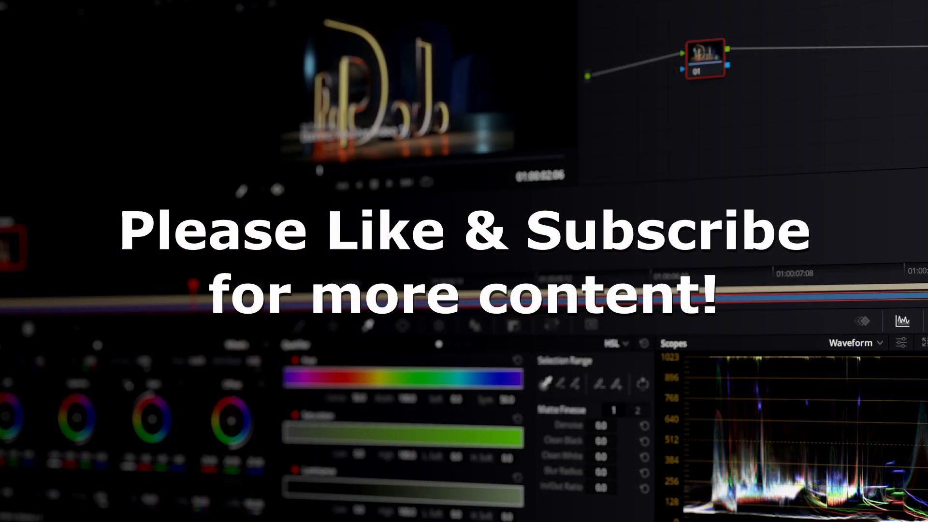